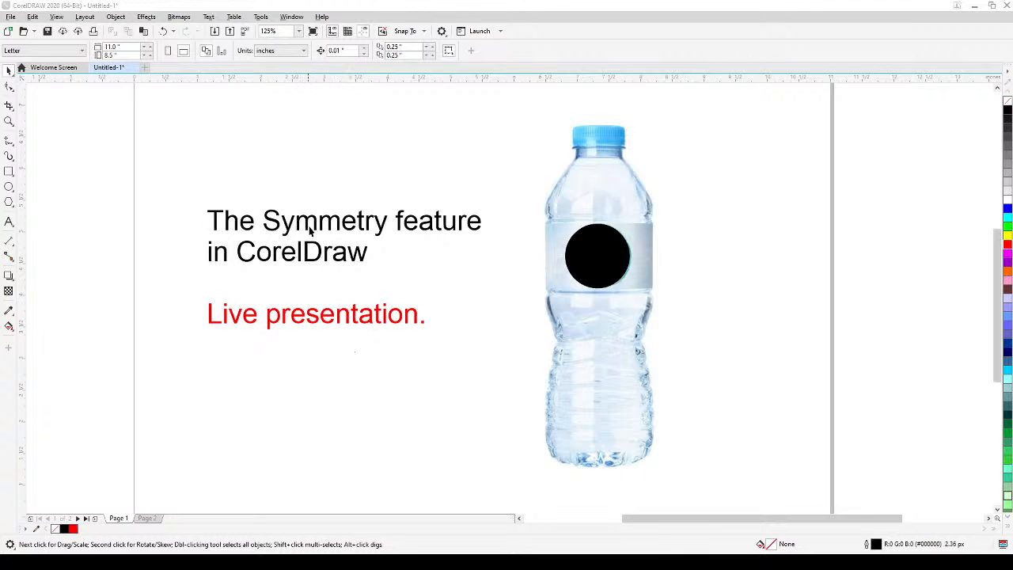
Delete the title text block beside the bottle image.
left_click_drag(144, 166, 495, 401)
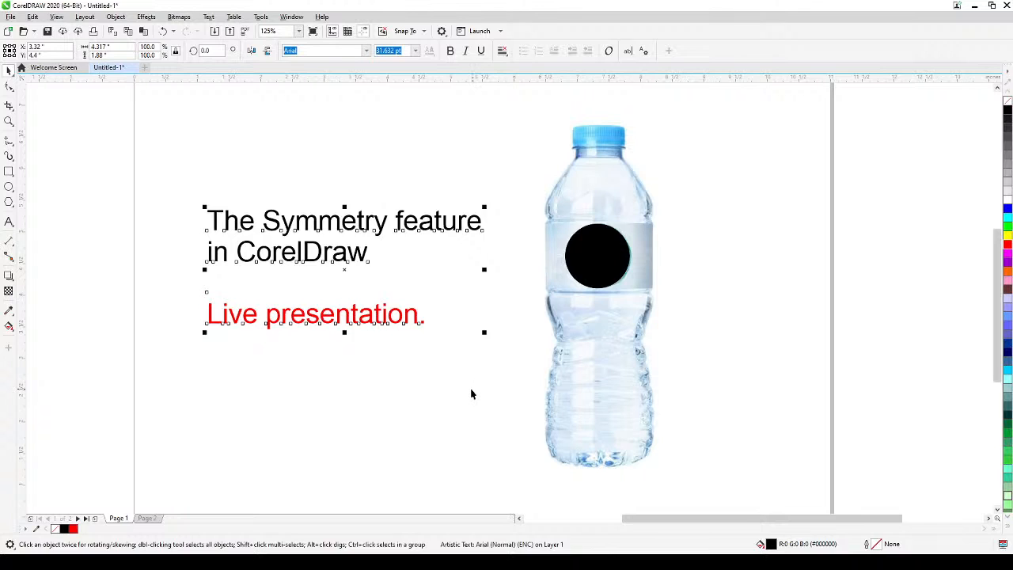
key("Delete")
left_click_drag(464, 395, 490, 387)
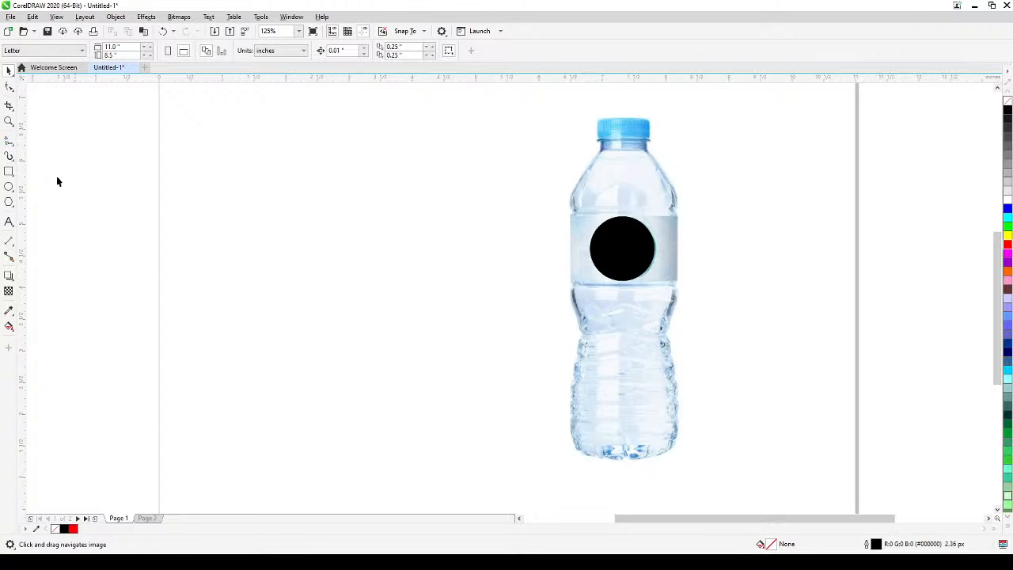
Draw a horizontal straight line about 0.45 inches long with the Bézier tool in the blank area beside the bottle cap.
left_click(9, 142)
left_click(11, 144)
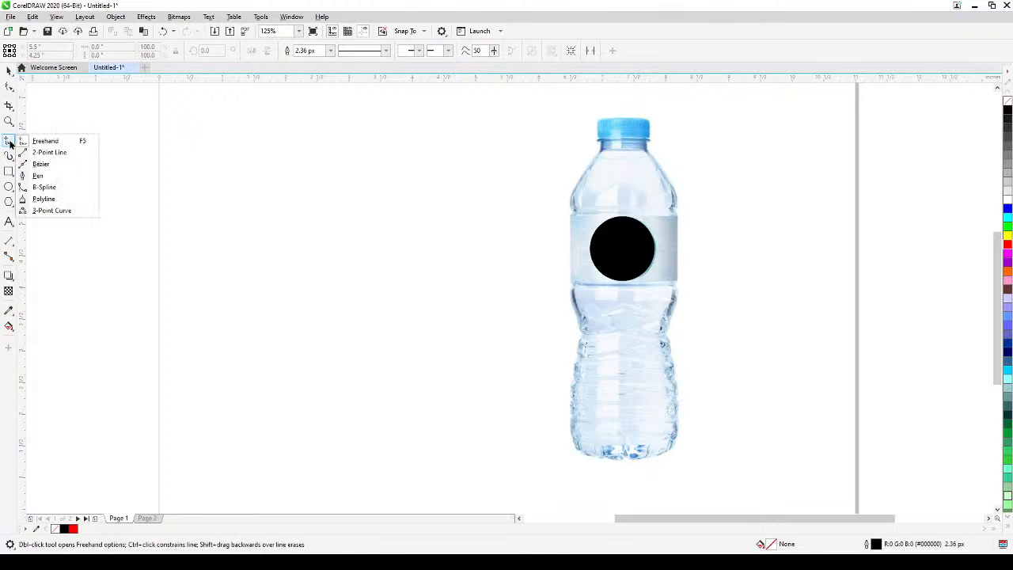
left_click(36, 163)
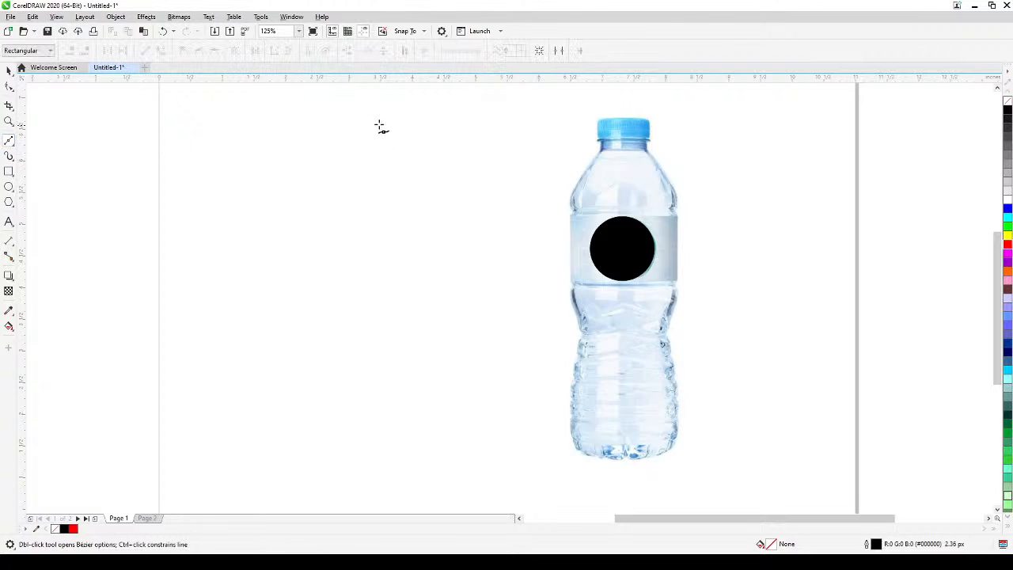
left_click(345, 124)
left_click(376, 124)
left_click(8, 72)
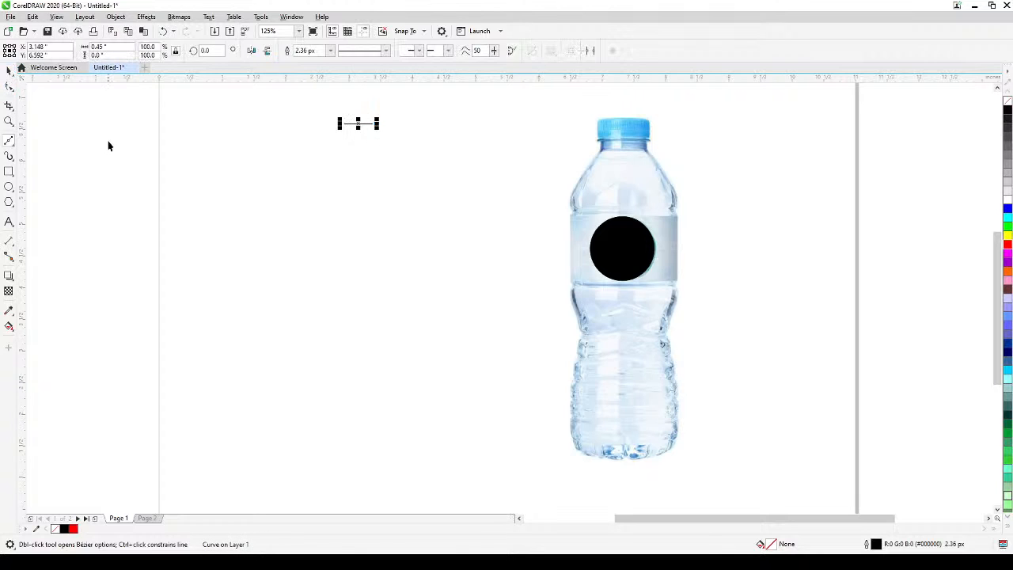
left_click(276, 135)
Add horizontal guidelines at the bottle's cap top, cap base, neck, label edges, waist and the ridges of the lower body.
left_click_drag(486, 77, 532, 116)
left_click_drag(518, 80, 518, 141)
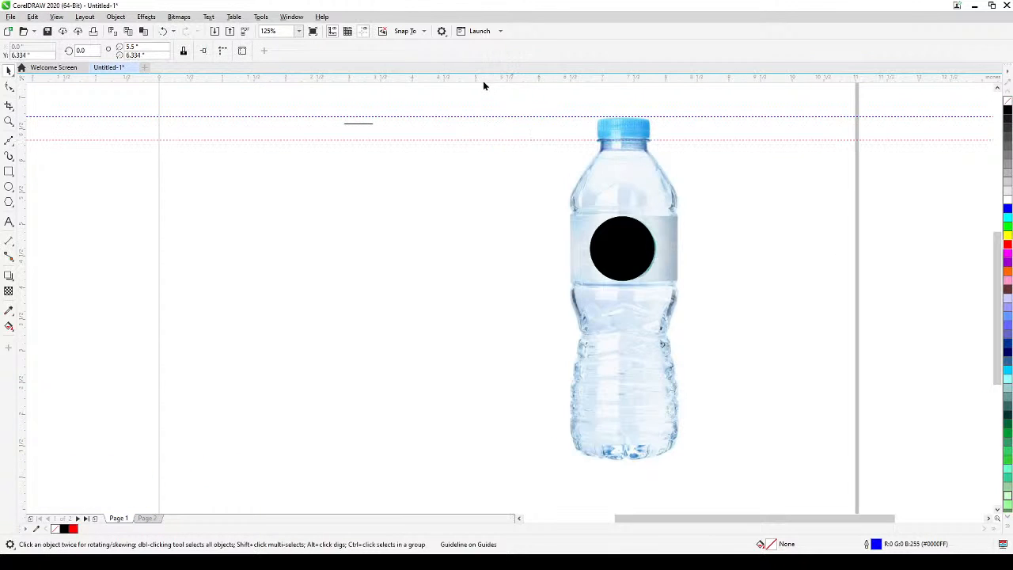
left_click_drag(484, 83, 495, 149)
left_click_drag(475, 81, 484, 210)
left_click_drag(465, 79, 486, 219)
left_click_drag(462, 84, 512, 332)
left_click_drag(457, 83, 498, 357)
left_click_drag(453, 244, 480, 401)
Reposition the bottle image group so that the cap top and label edges line up with the horizontal guidelines.
left_click(421, 93)
scroll(421, 90, "up", 1)
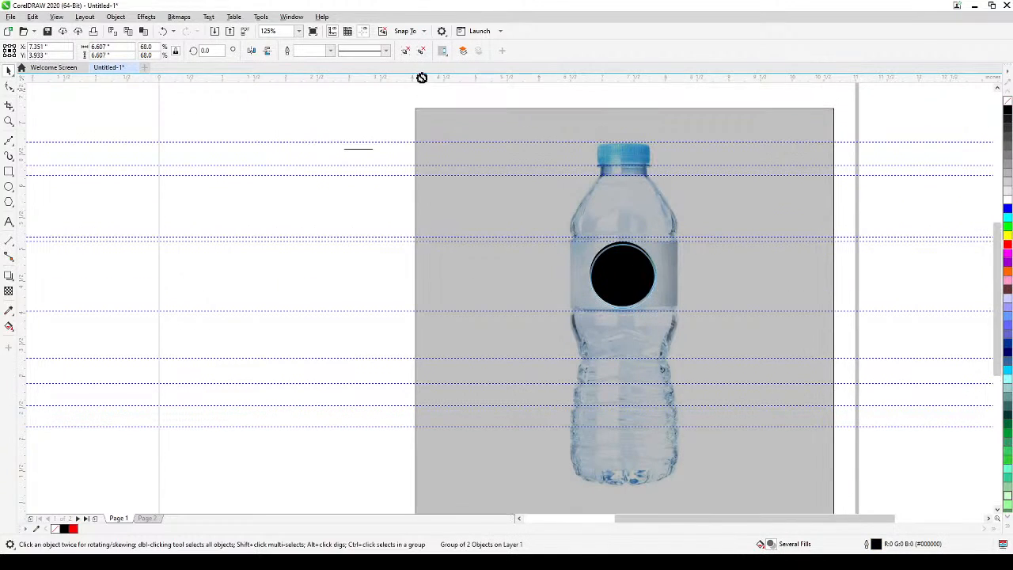
left_click_drag(422, 77, 422, 85)
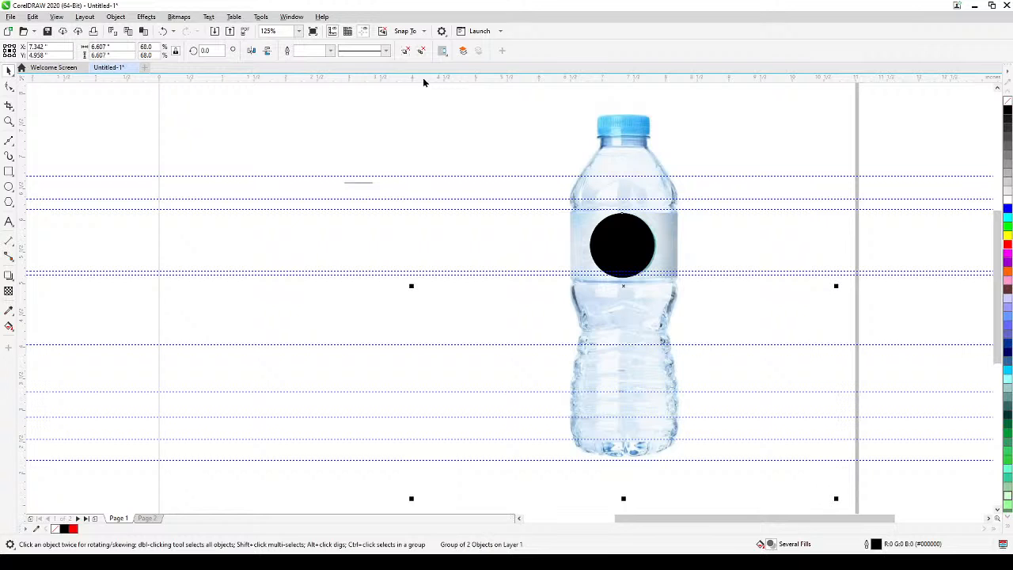
left_click_drag(819, 163, 783, 186)
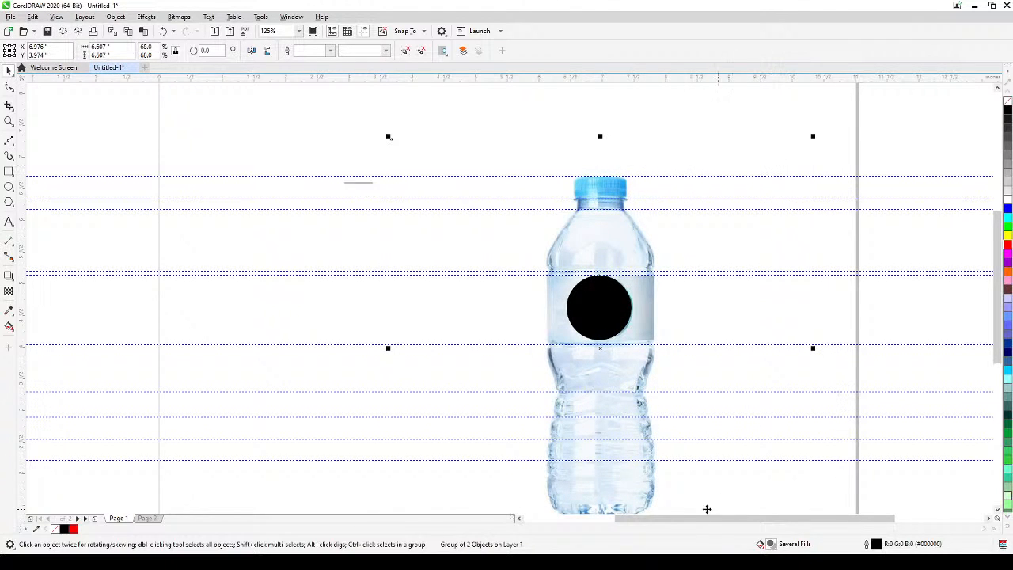
Add two more horizontal guidelines, one on the bottle's lower body at 1.925 inches and one at its base at 1.292 inches.
left_click_drag(578, 79, 581, 478)
left_click_drag(670, 504, 658, 410)
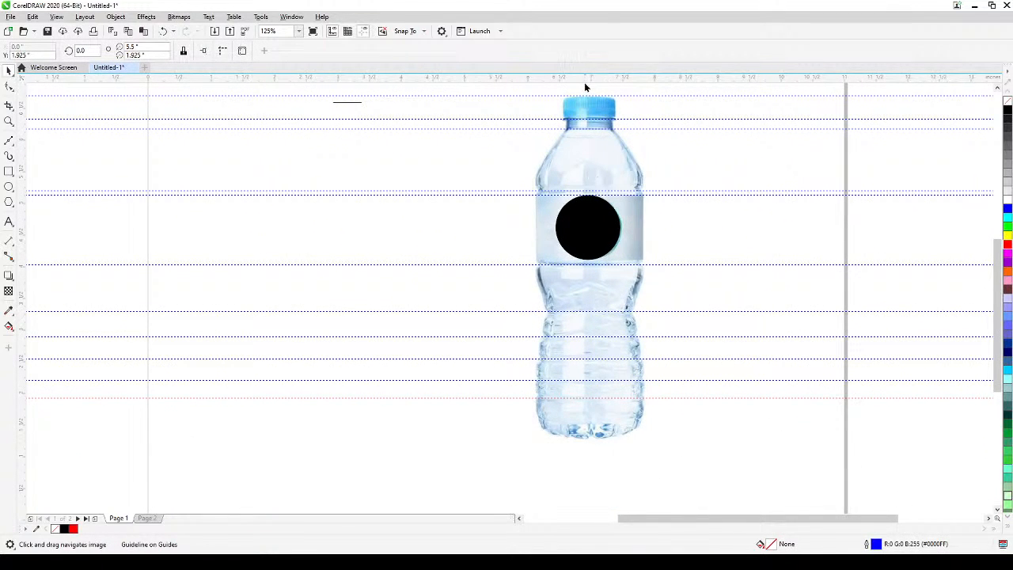
left_click_drag(586, 86, 601, 448)
left_click(603, 170)
left_click(890, 492)
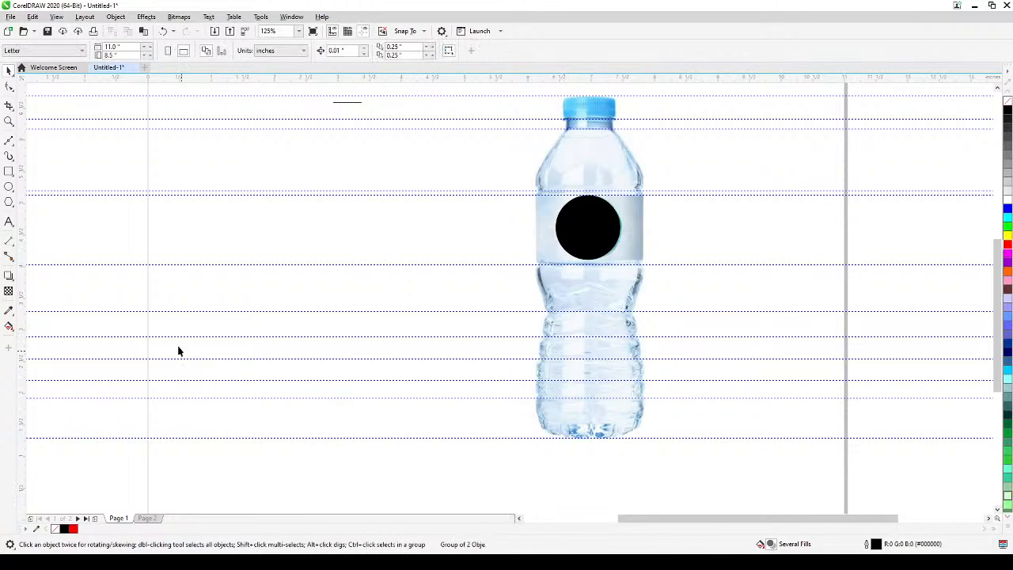
Add a vertical guideline through the bottle's centre at X 6.965 inches.
left_click_drag(21, 258, 590, 101)
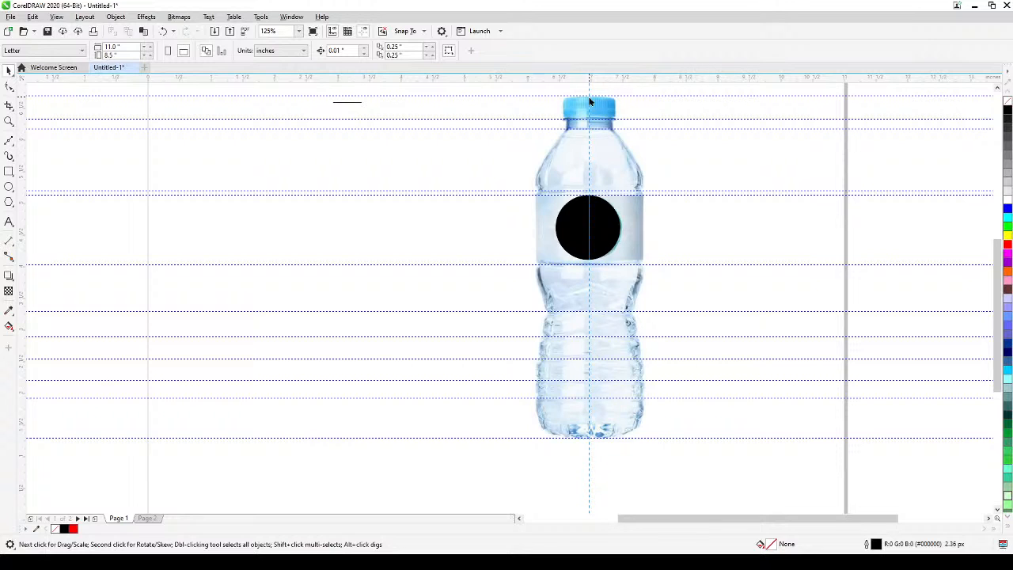
left_click_drag(590, 101, 590, 101)
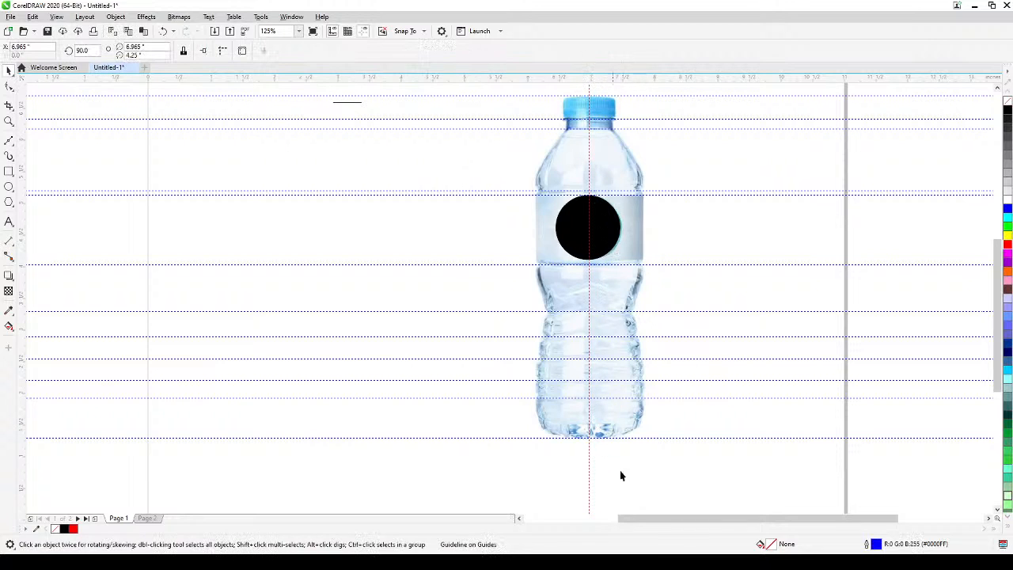
left_click(652, 493)
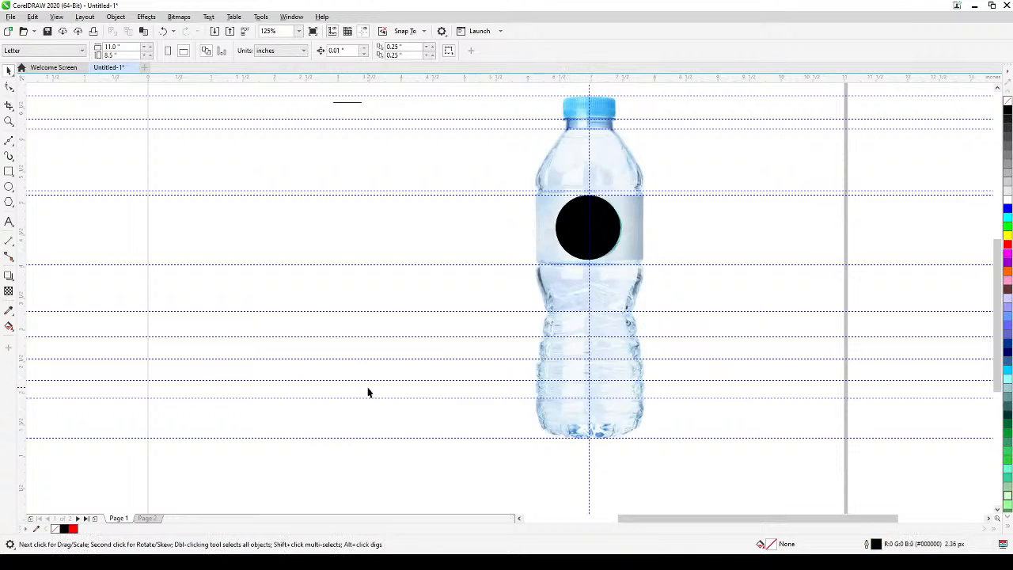
Delete the short horizontal line lying just below the uppermost guideline.
left_click_drag(370, 390, 441, 423)
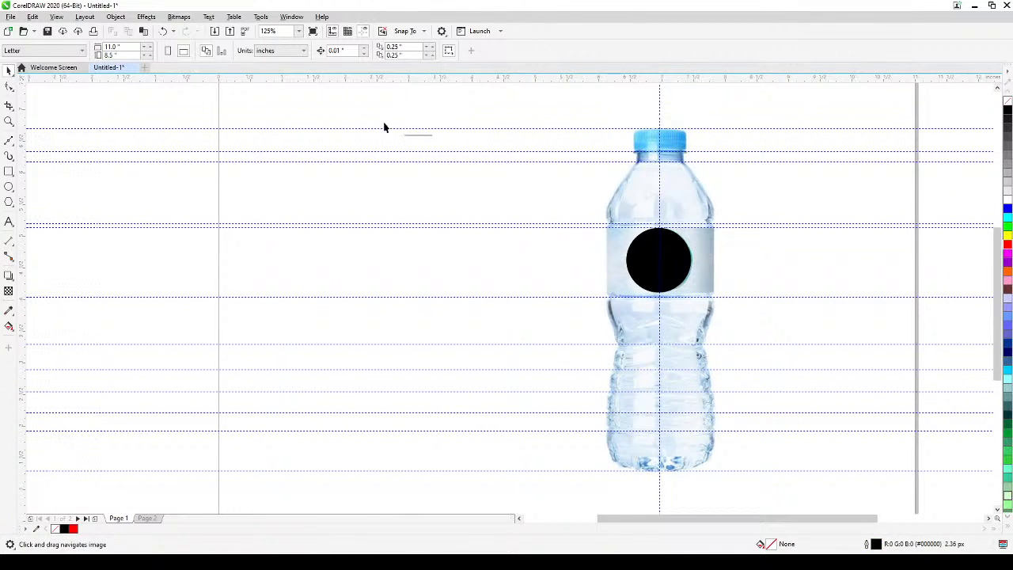
left_click_drag(379, 106, 465, 156)
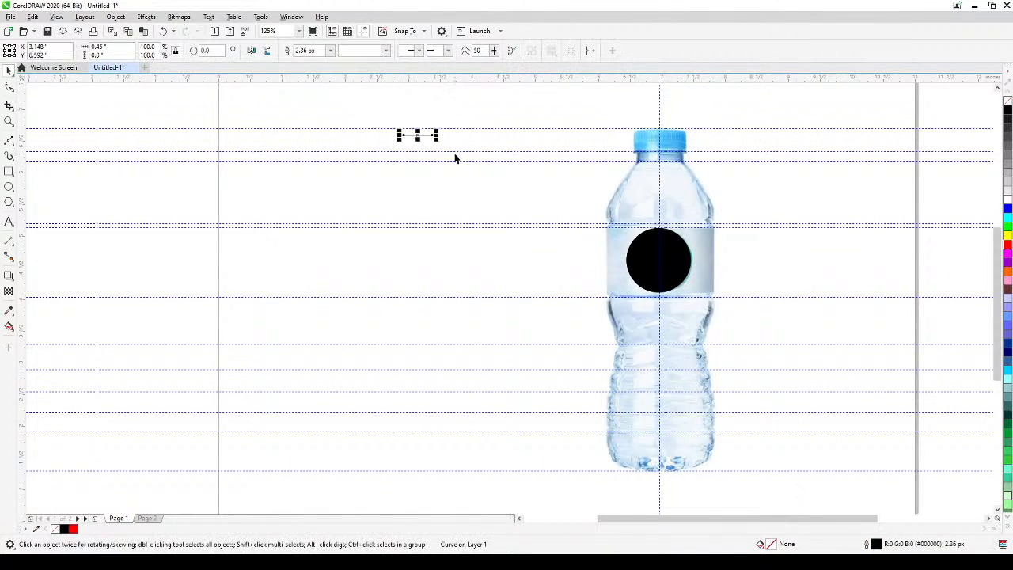
key("Delete")
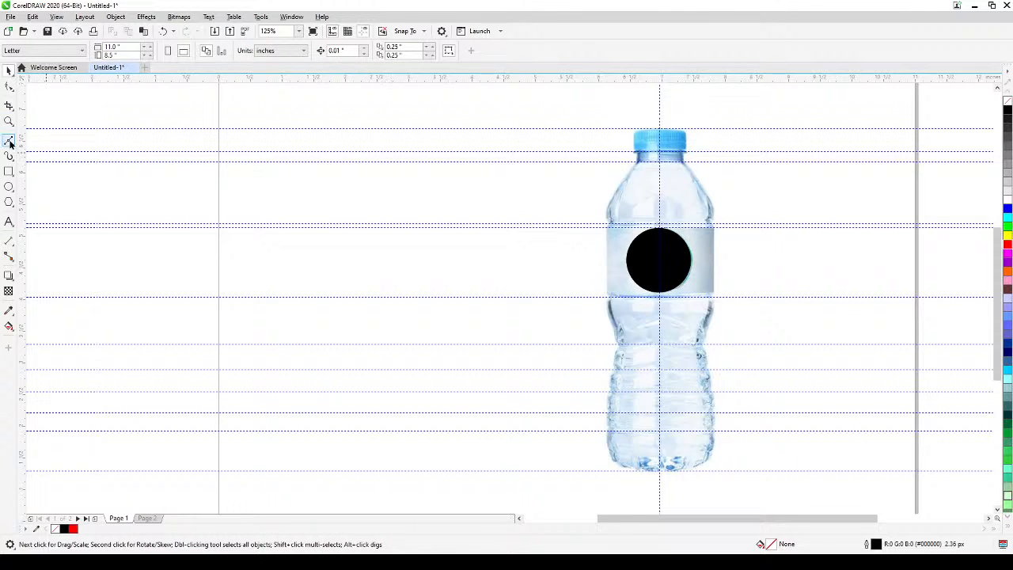
Draw a straight Bézier line about 0.467 inches long on the cap-top guideline, in the blank area beside the bottle.
left_click(8, 140)
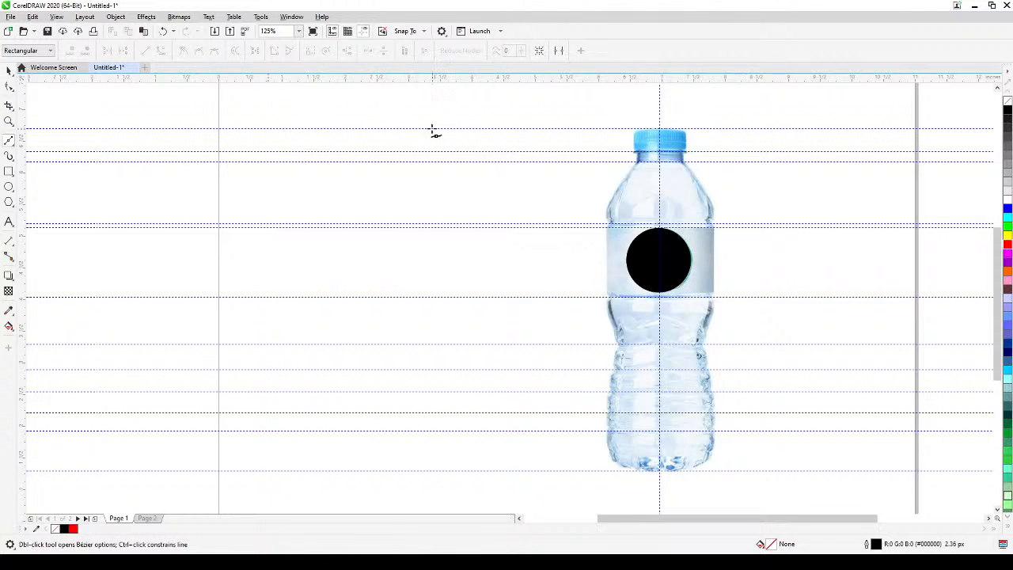
left_click(431, 128)
left_click(398, 129)
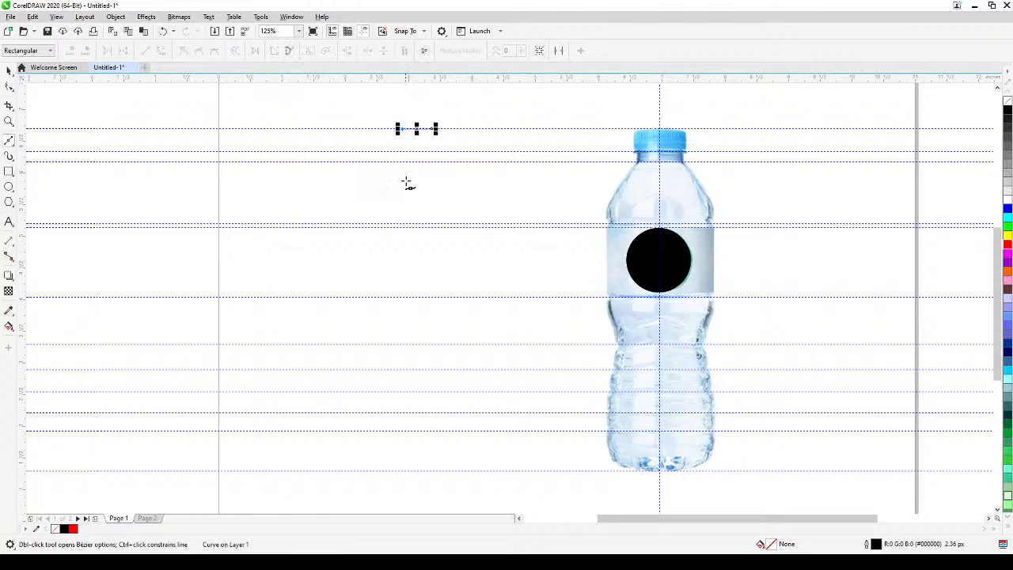
left_click(9, 70)
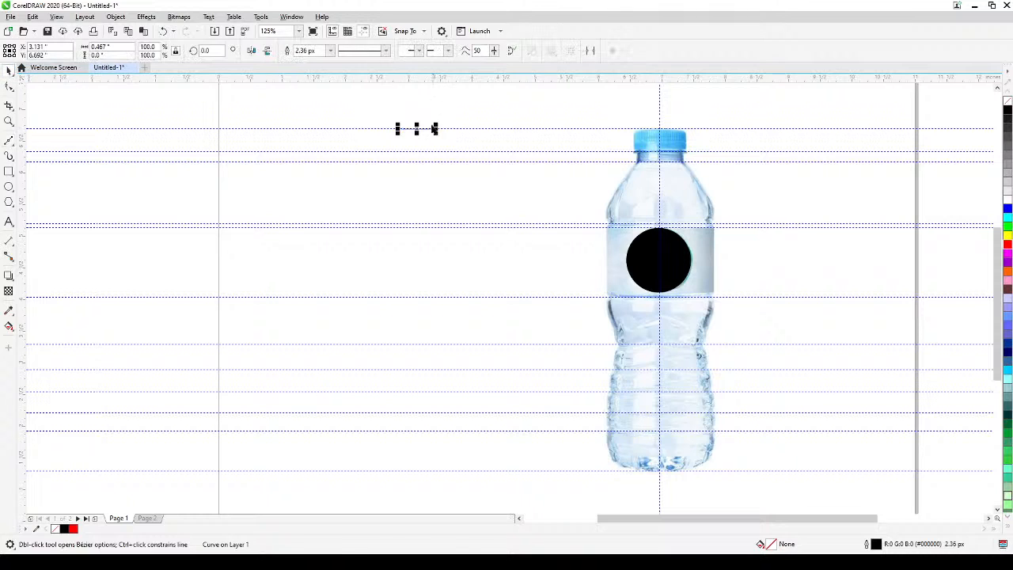
left_click(368, 136)
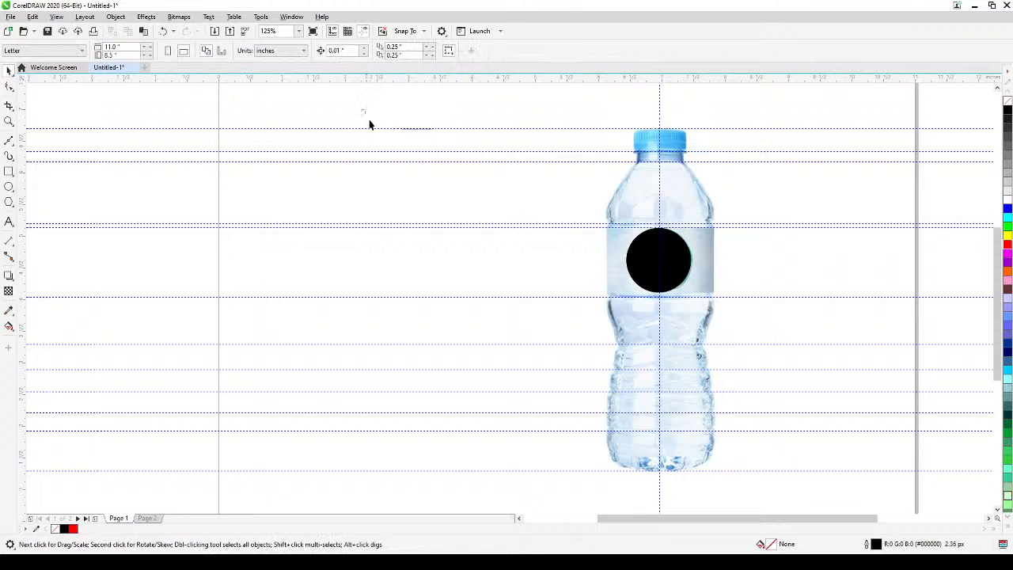
Create a new symmetry from the short horizontal line on the cap-top guideline.
left_click_drag(363, 109, 442, 203)
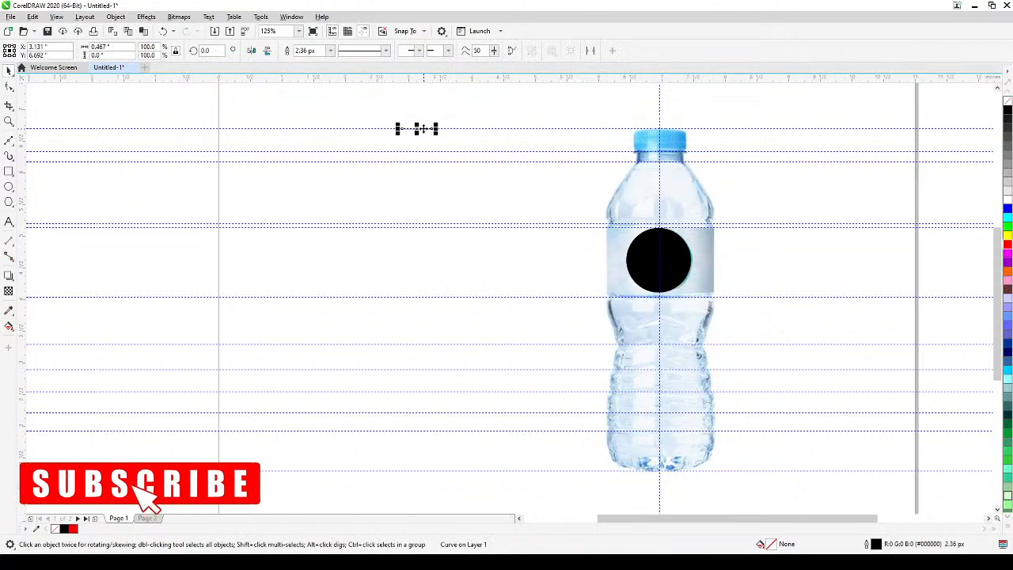
right_click(423, 132)
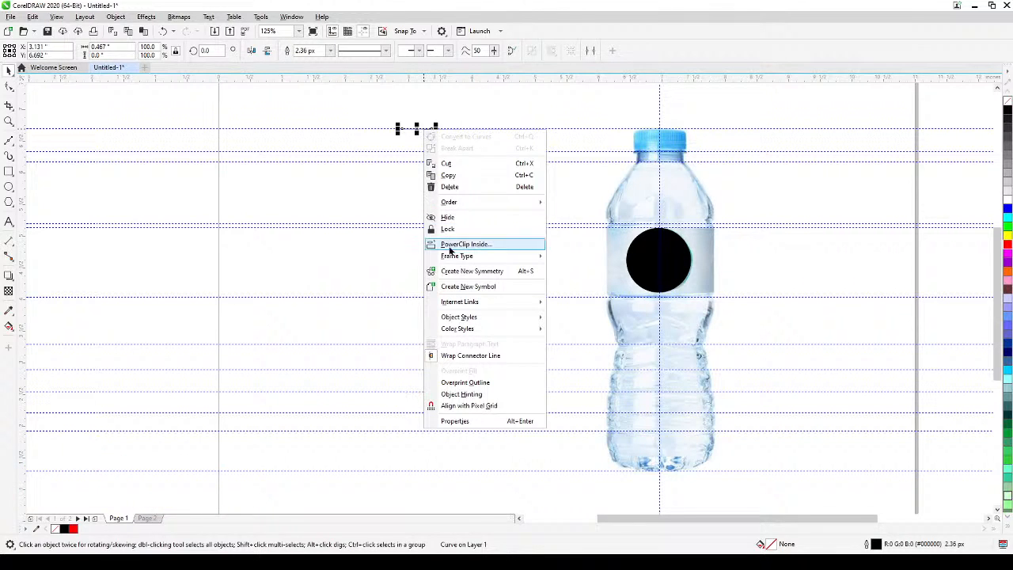
left_click(497, 272)
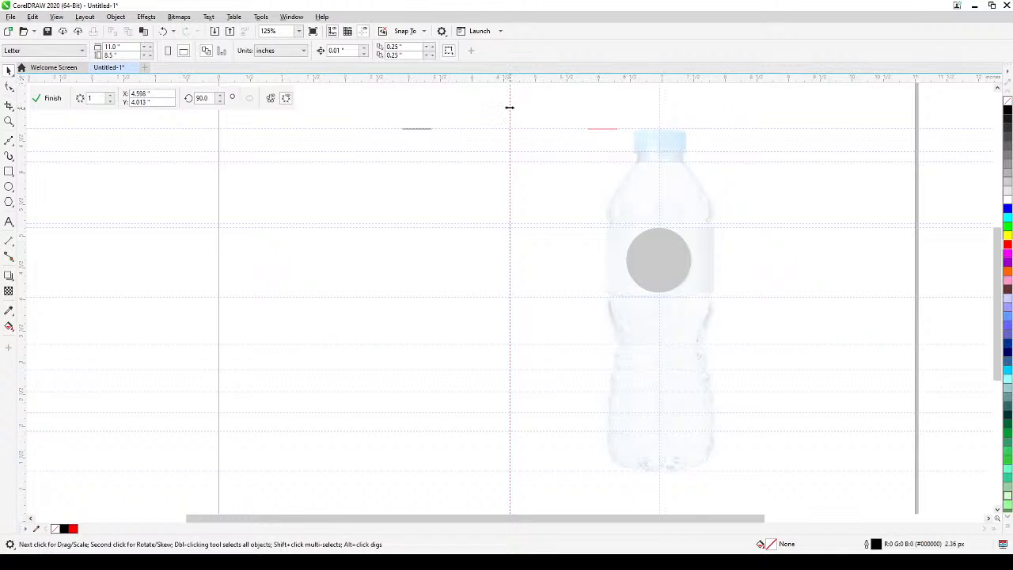
Move the vertical symmetry line to X 3.377 inches so that it meets the inner end of the short line.
left_click_drag(509, 107, 432, 159)
scroll(370, 144, "up", 2)
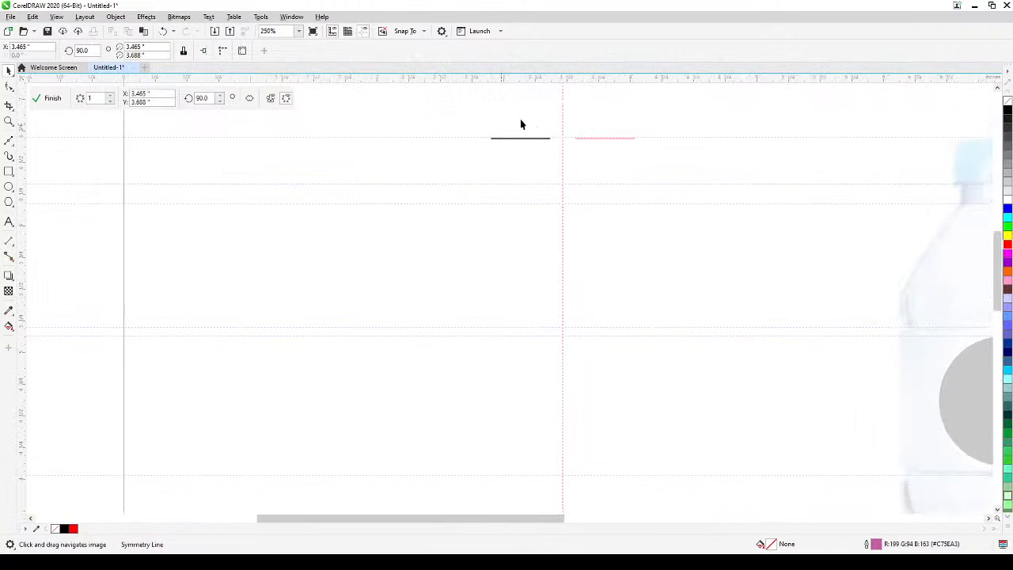
left_click_drag(562, 107, 553, 141)
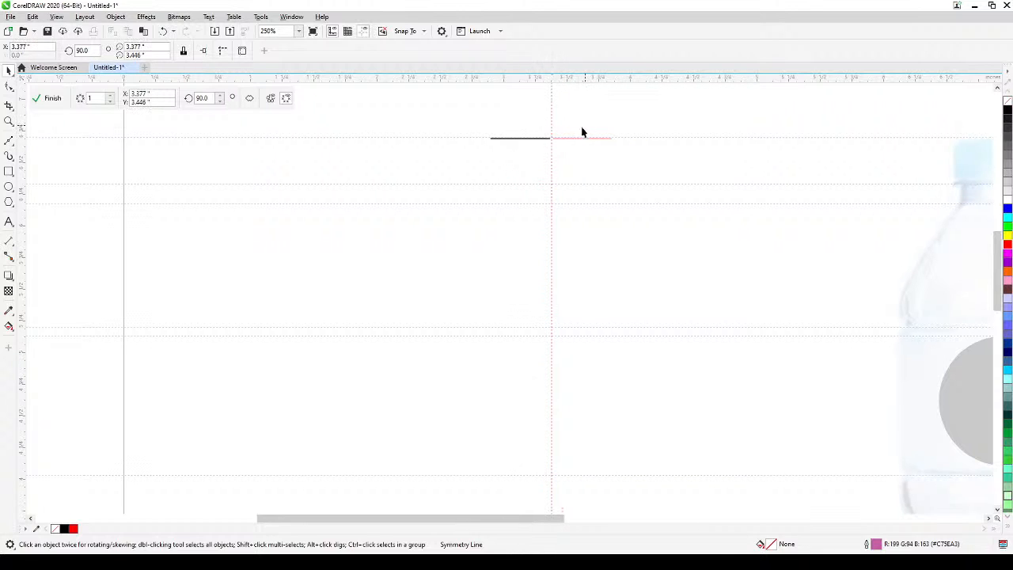
Draw a trial three-segment zigzag path downward from the short line's outer end with the Bézier tool.
left_click(8, 140)
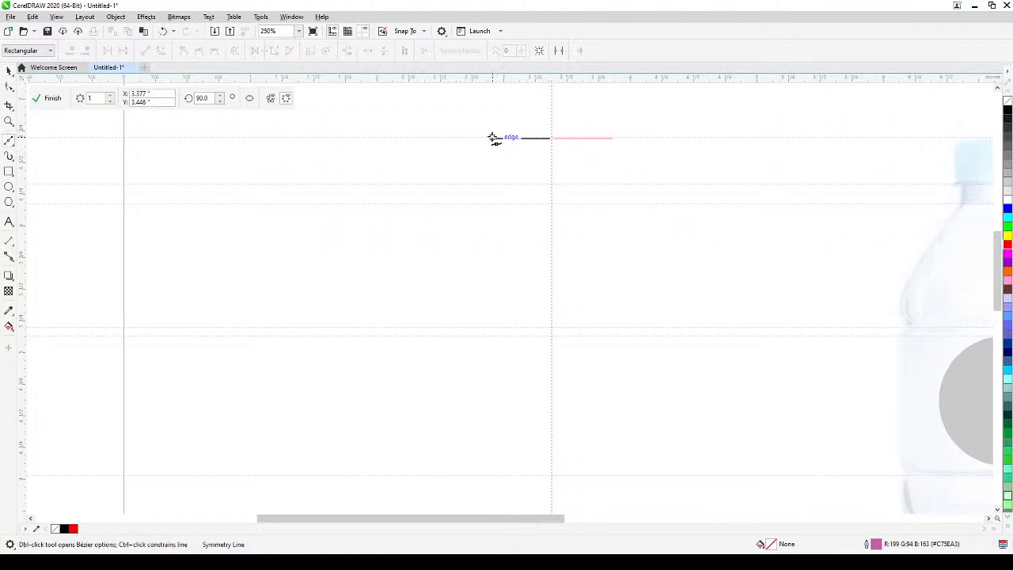
left_click(493, 137)
left_click(463, 193)
left_click(483, 246)
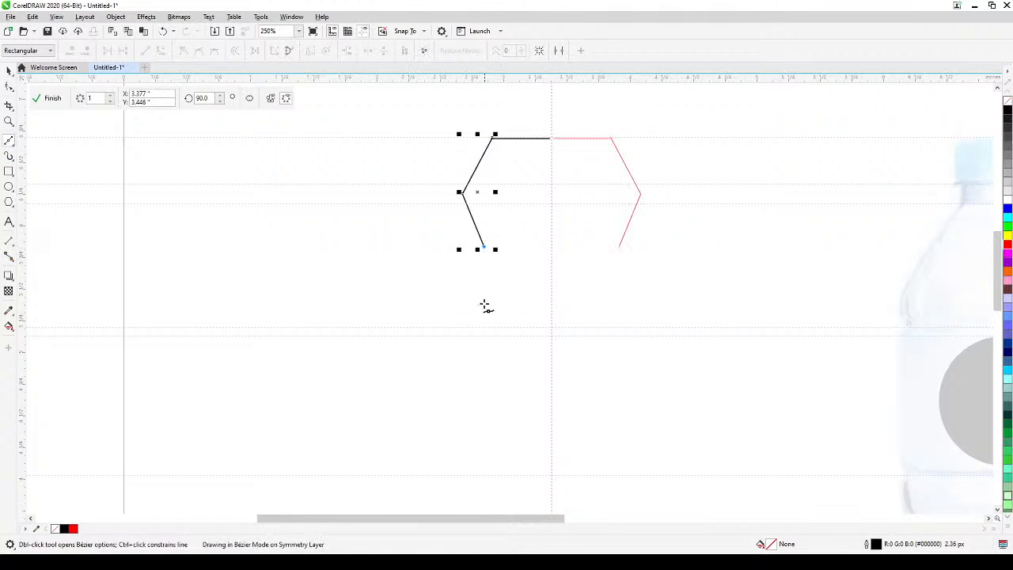
double_click(483, 309)
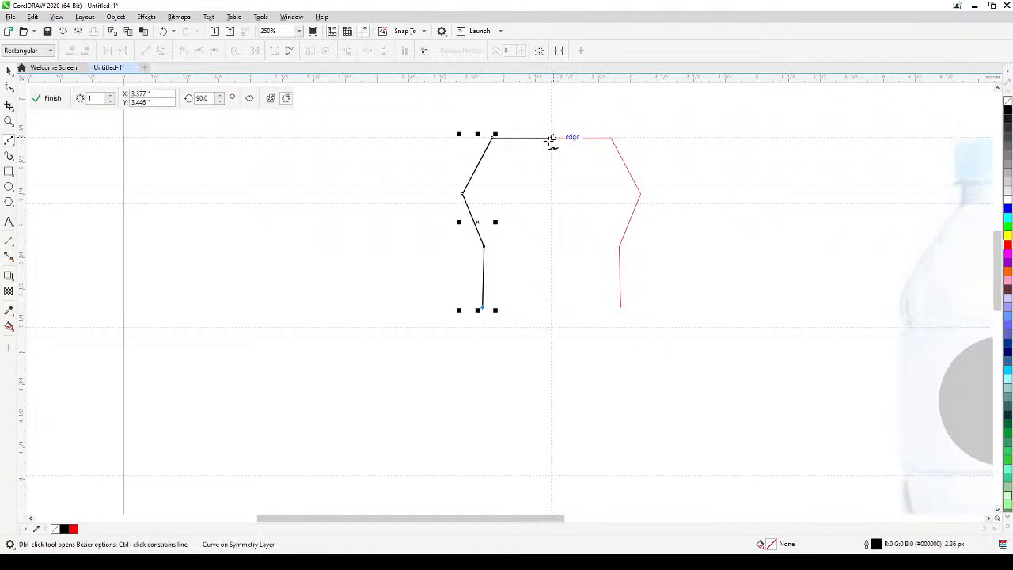
left_click(9, 70)
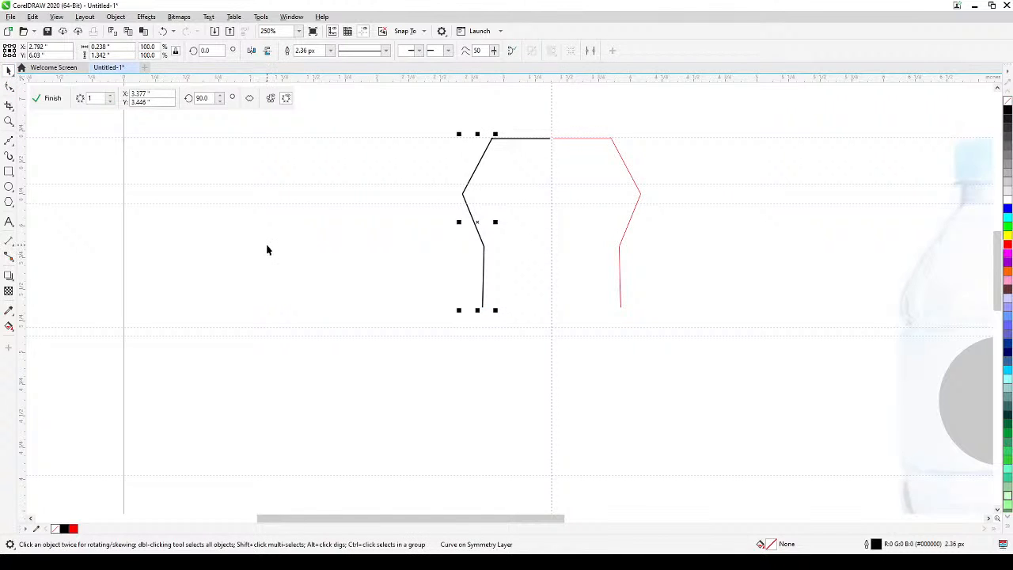
Undo all segments of the trial zigzag path, keeping the short line and its symmetry.
key("ctrl+z")
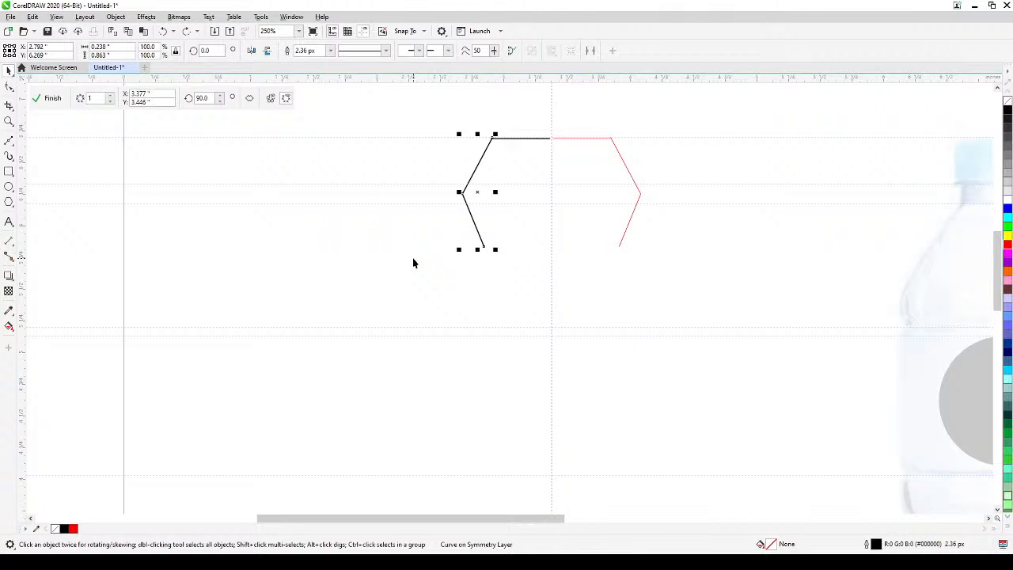
key("ctrl+z")
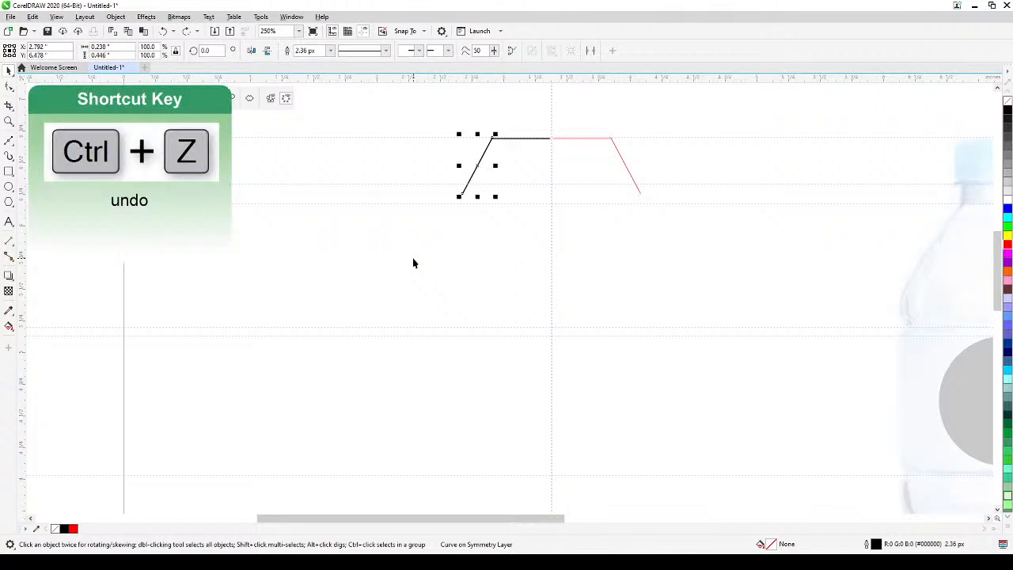
key("ctrl+z")
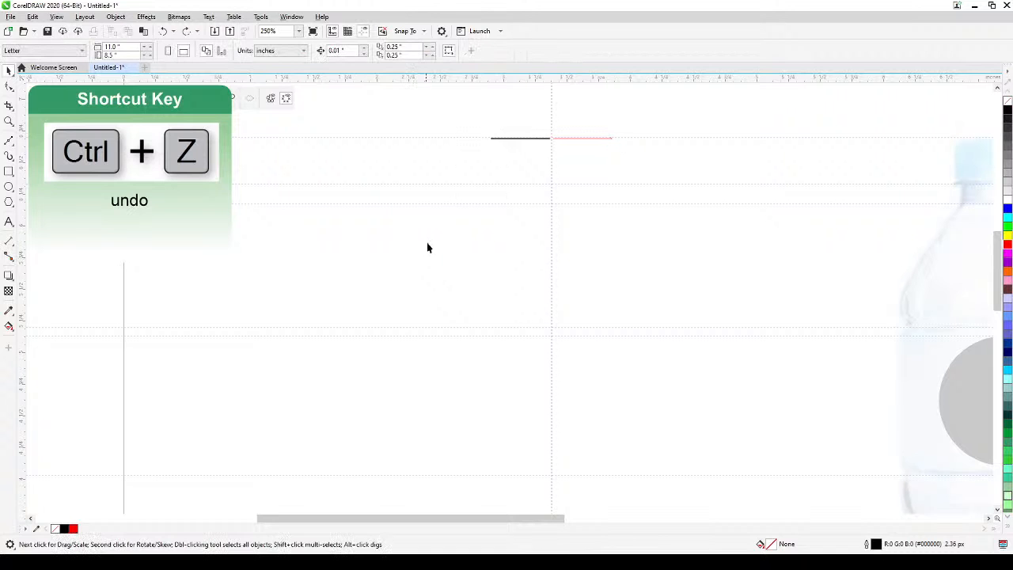
key("h")
scroll(432, 258, "down", 2)
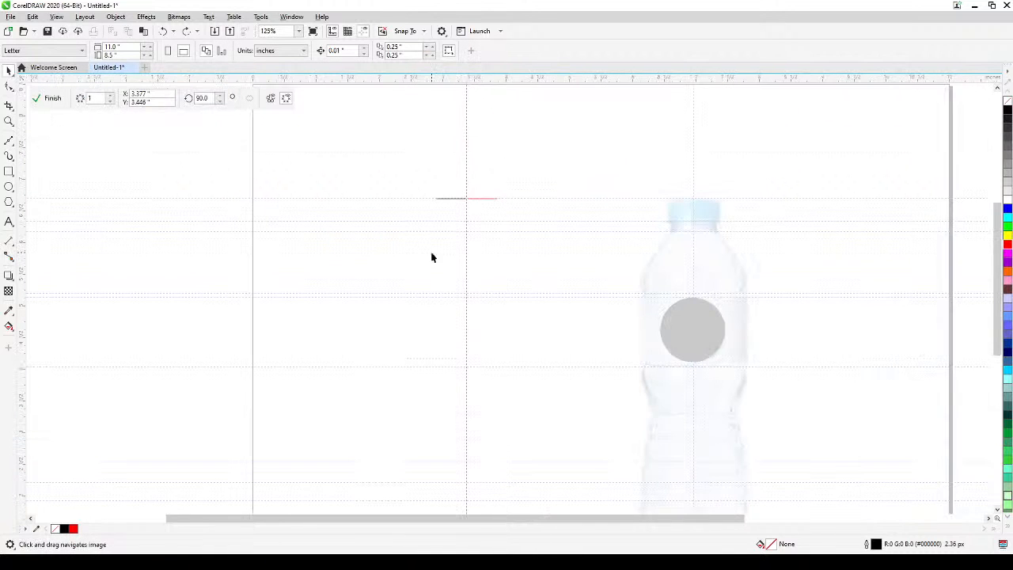
Shorten the cap-top line from its outer end to about 0.275 inches, and extend that end slightly outward again.
left_click_drag(507, 252, 507, 196)
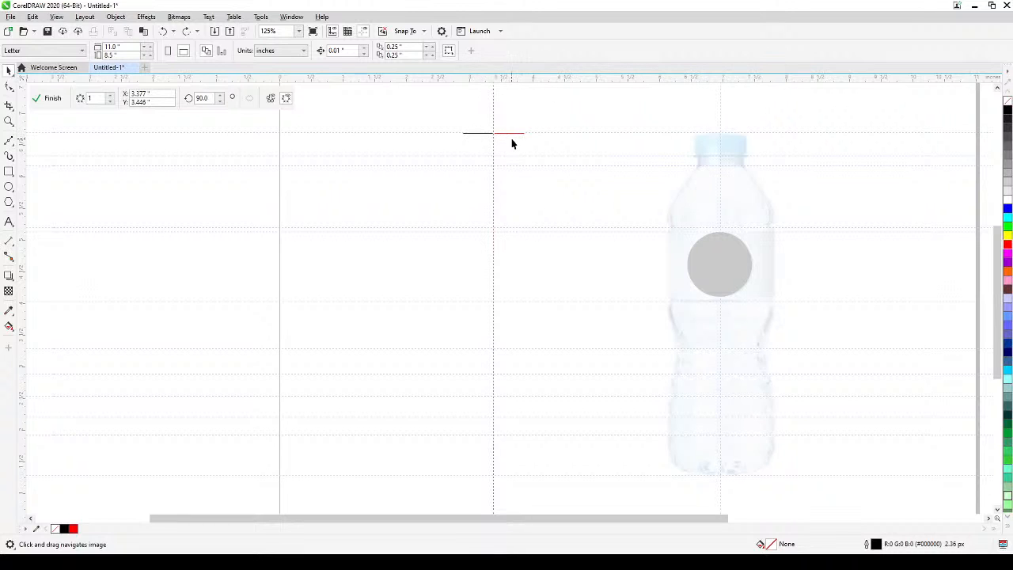
left_click(473, 134)
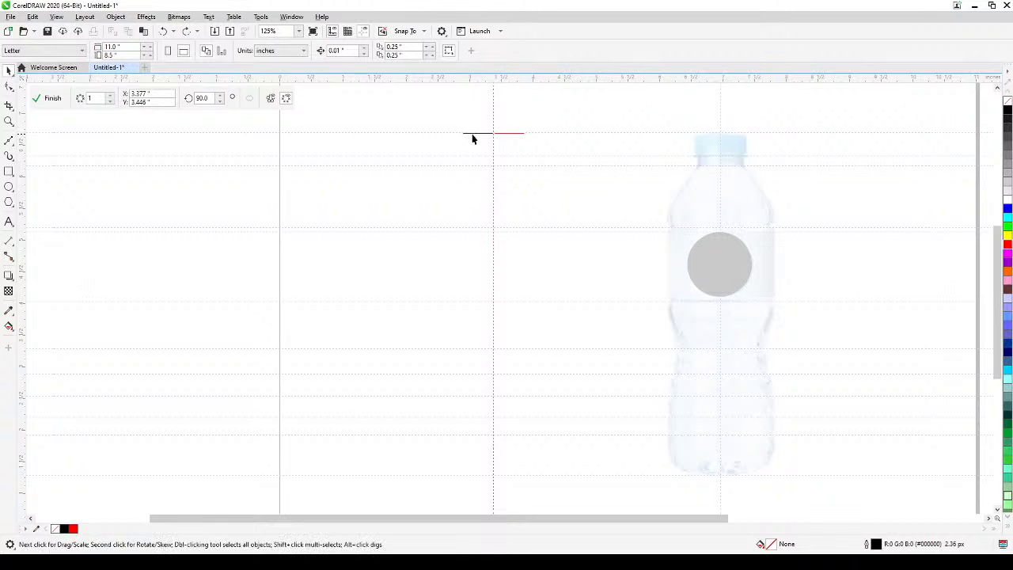
left_click(471, 135)
left_click_drag(459, 133, 467, 137)
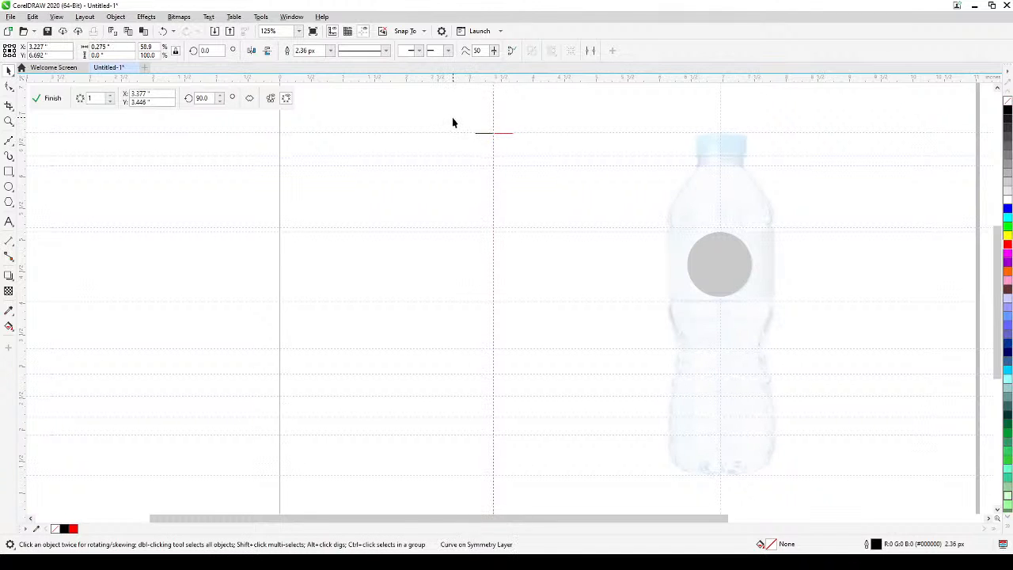
left_click(452, 117)
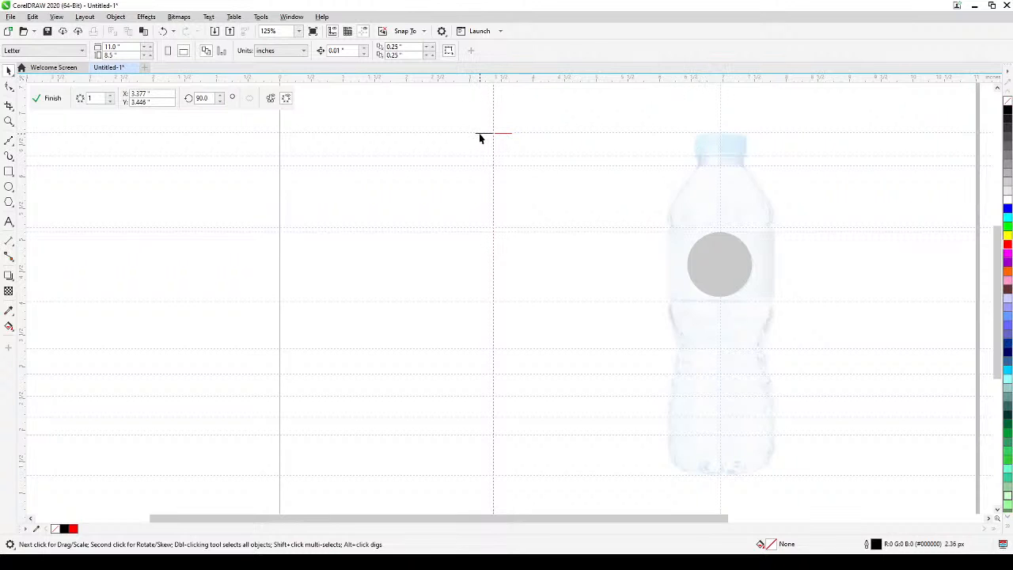
left_click(480, 135)
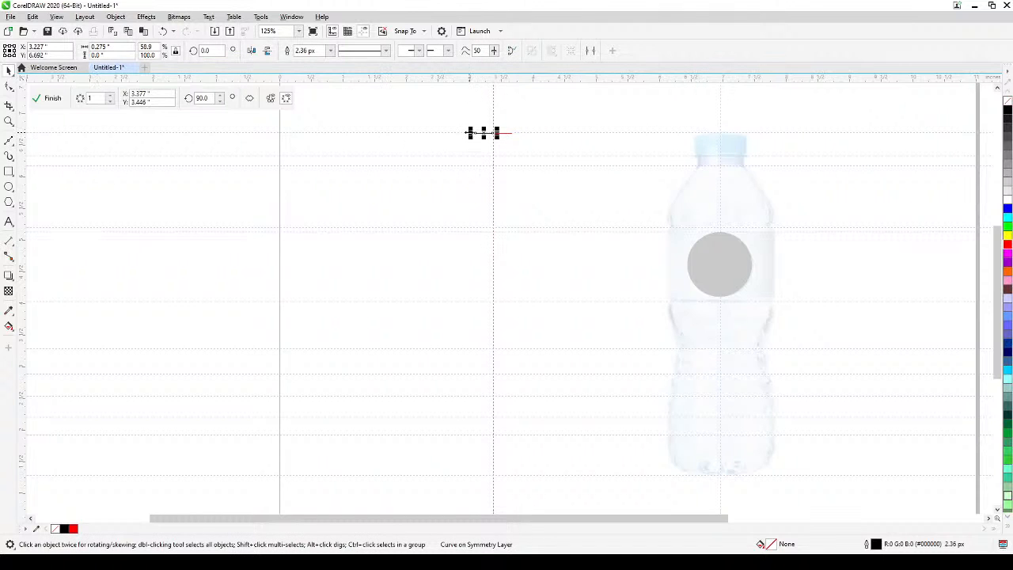
mouse_move(470, 133)
left_mouse_down()
mouse_move(452, 136)
mouse_move(464, 135)
left_mouse_up()
left_click(435, 118)
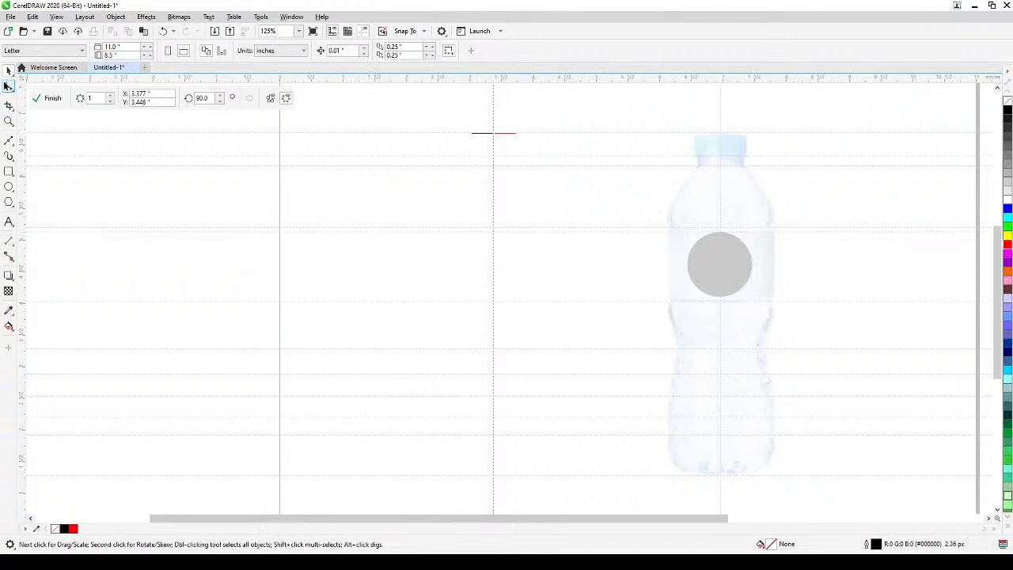
Activate the Bézier tool and turn on snapping to objects.
left_click(10, 142)
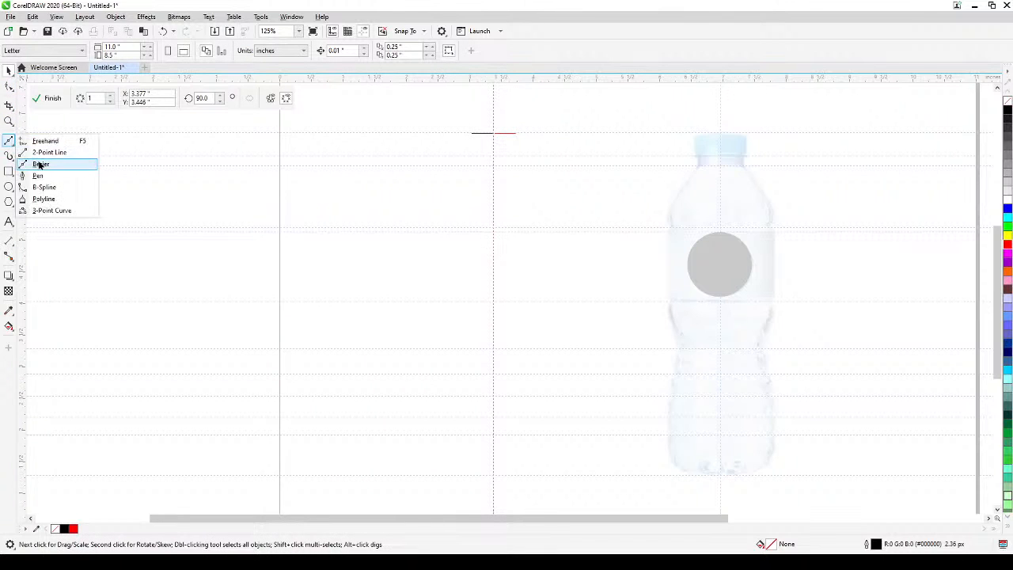
left_click(41, 165)
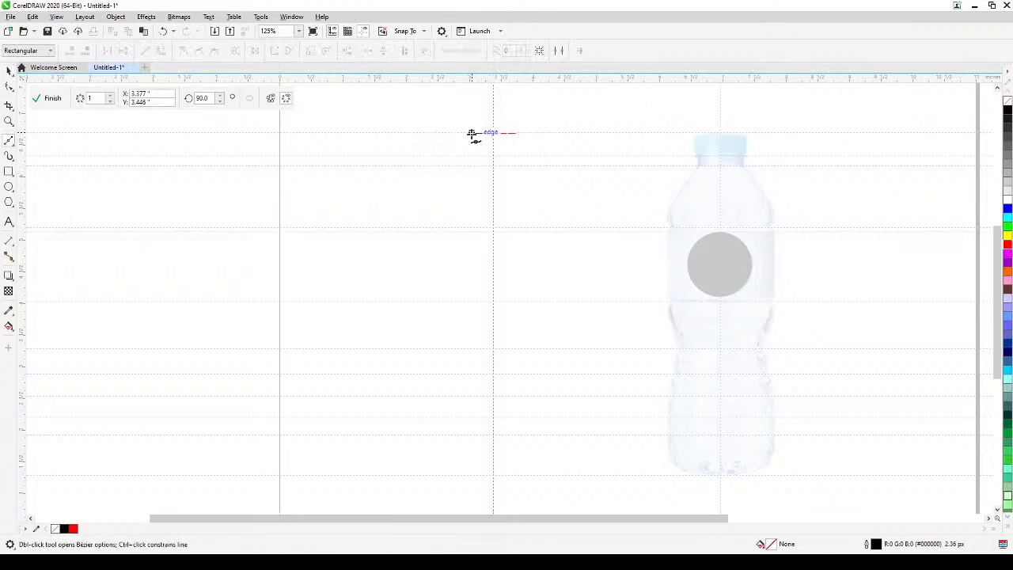
scroll(467, 141, "up", 2)
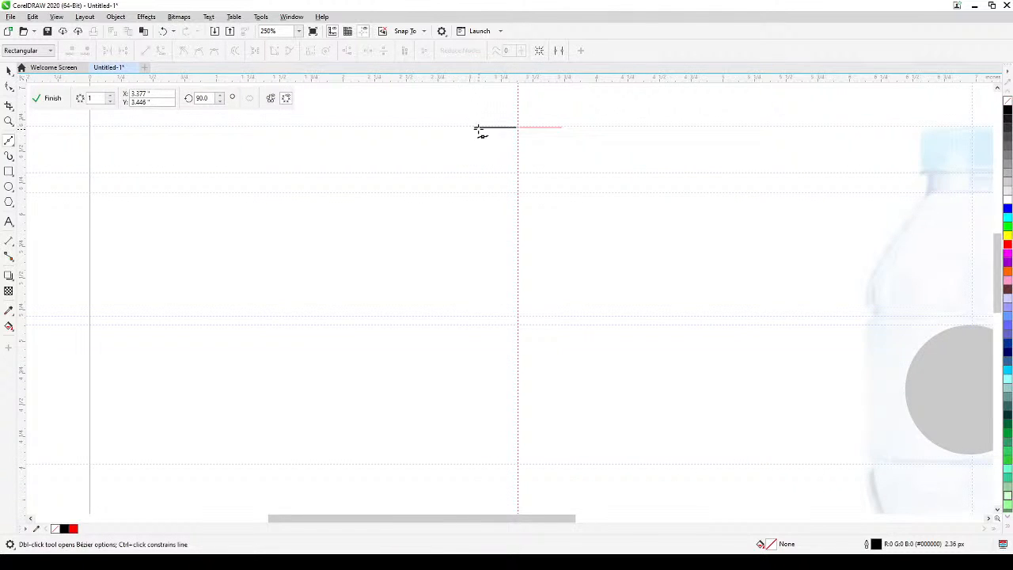
left_click(115, 17)
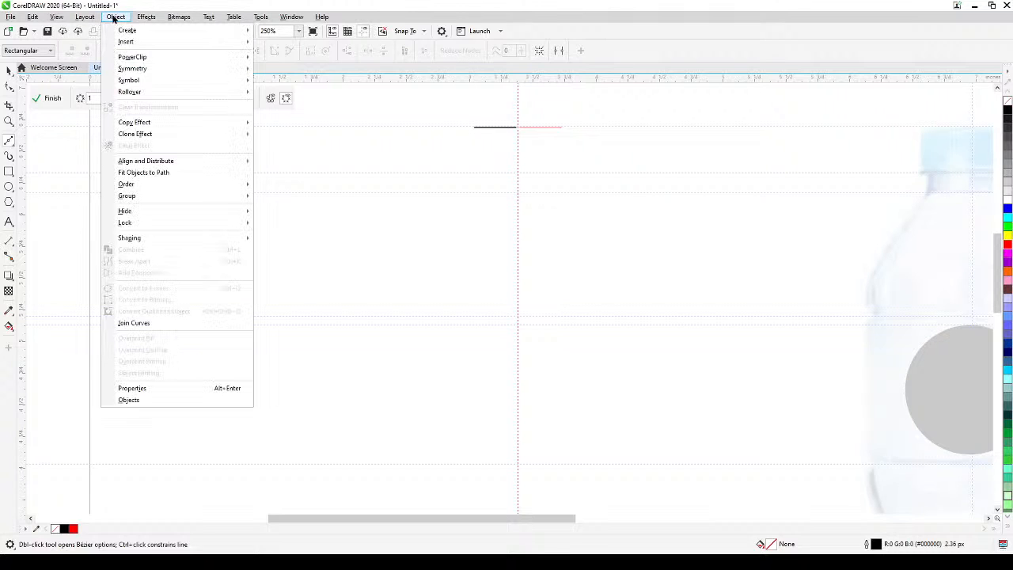
mouse_move(59, 19)
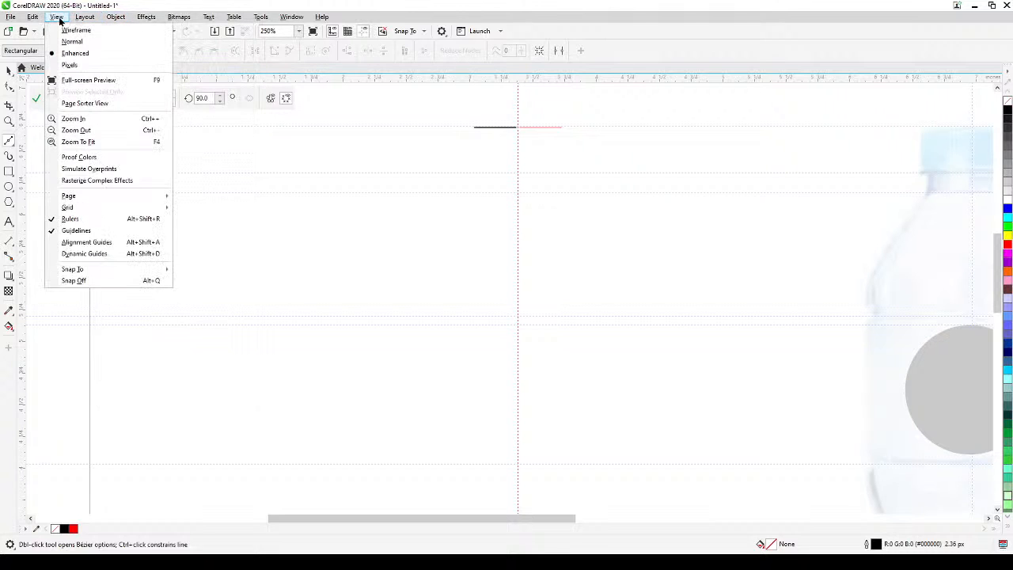
mouse_move(99, 274)
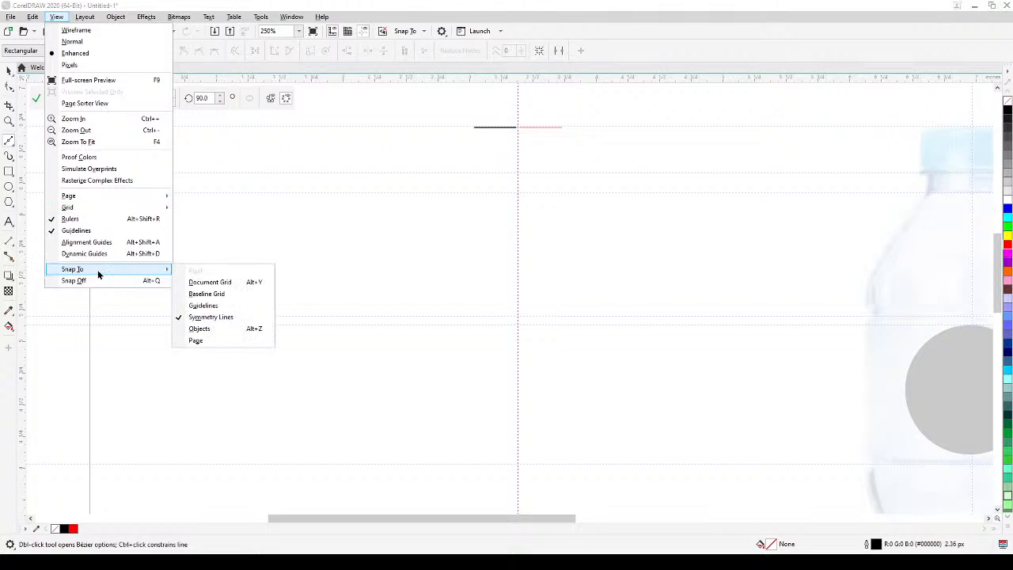
left_click(211, 329)
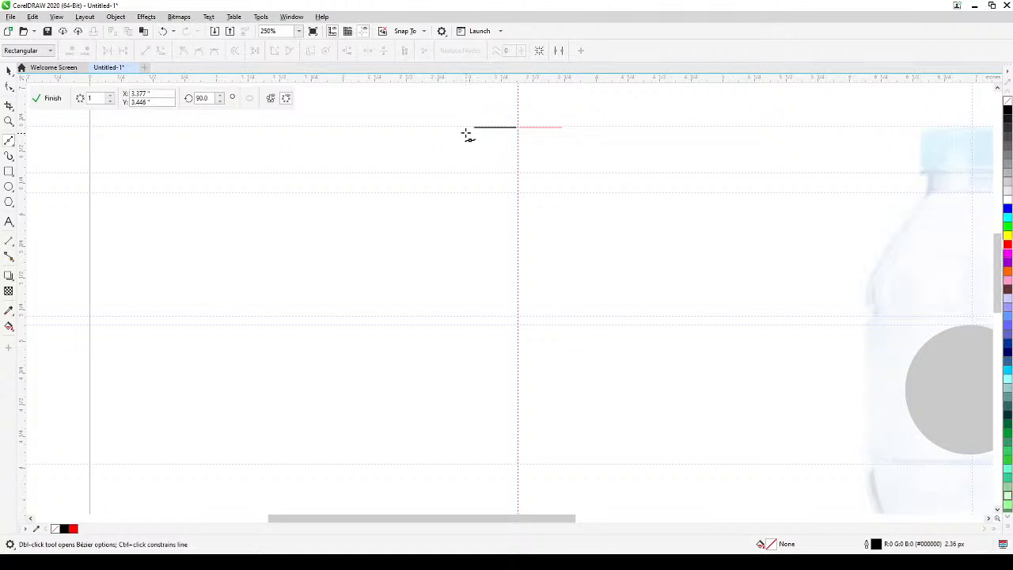
Draw the cap side down from the line's outer end, step inward at the cap-bottom guideline, and continue straight to the neck guideline.
scroll(475, 126, "up", 4)
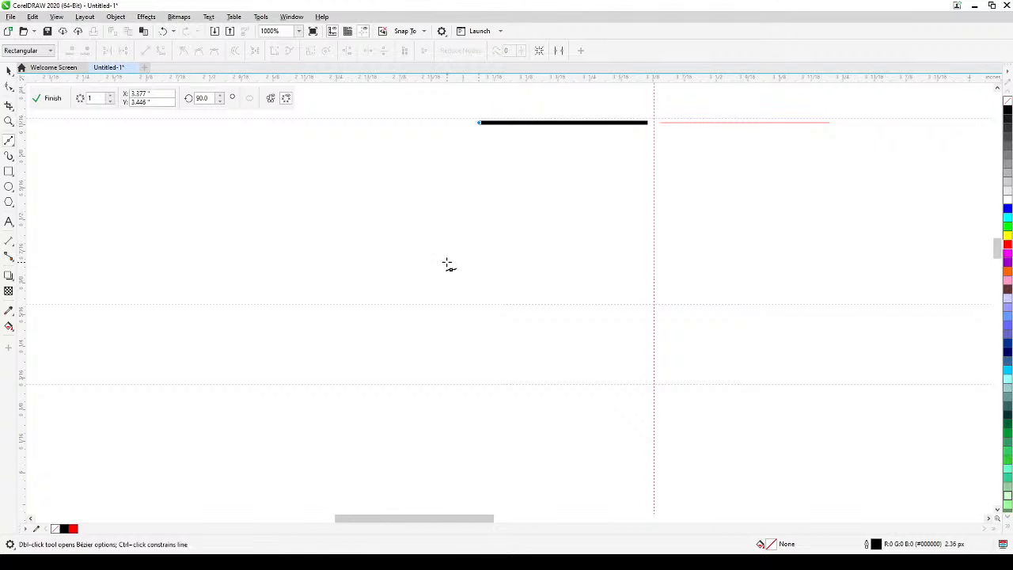
scroll(448, 277, "down", 4)
left_click_drag(420, 273, 319, 219)
scroll(320, 219, "up", 1)
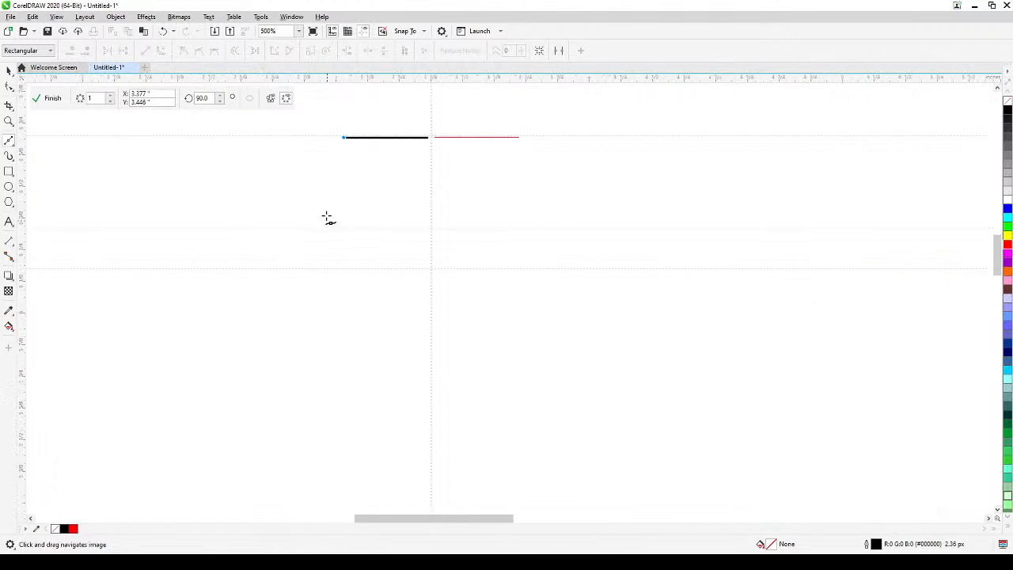
scroll(340, 184, "down", 1)
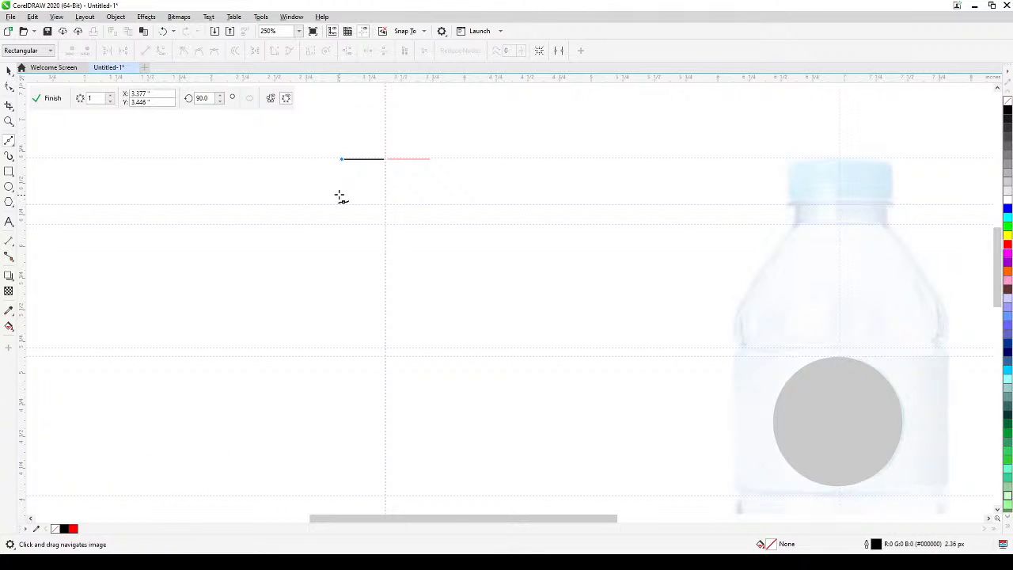
left_click(339, 196)
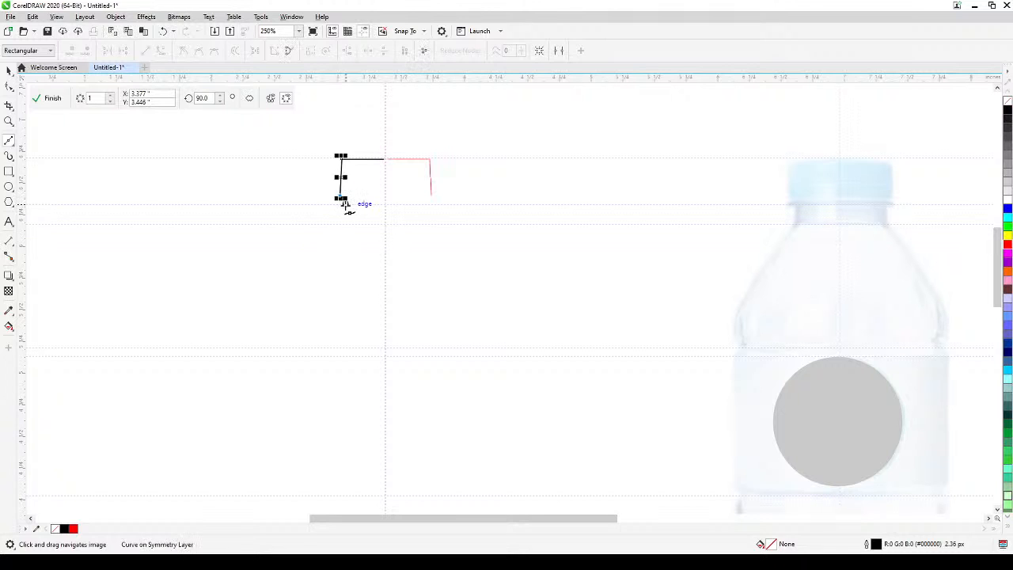
left_click(346, 205)
scroll(348, 269, "down", 4)
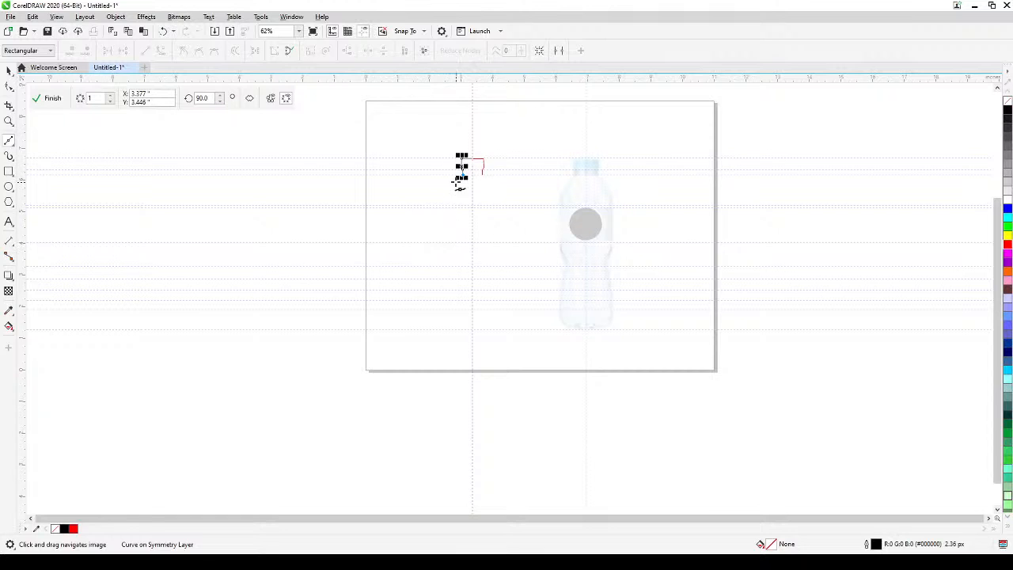
Continue the path diagonally outward along the shoulder and add a small inward notch around the two label-top guidelines.
scroll(462, 181, "up", 4)
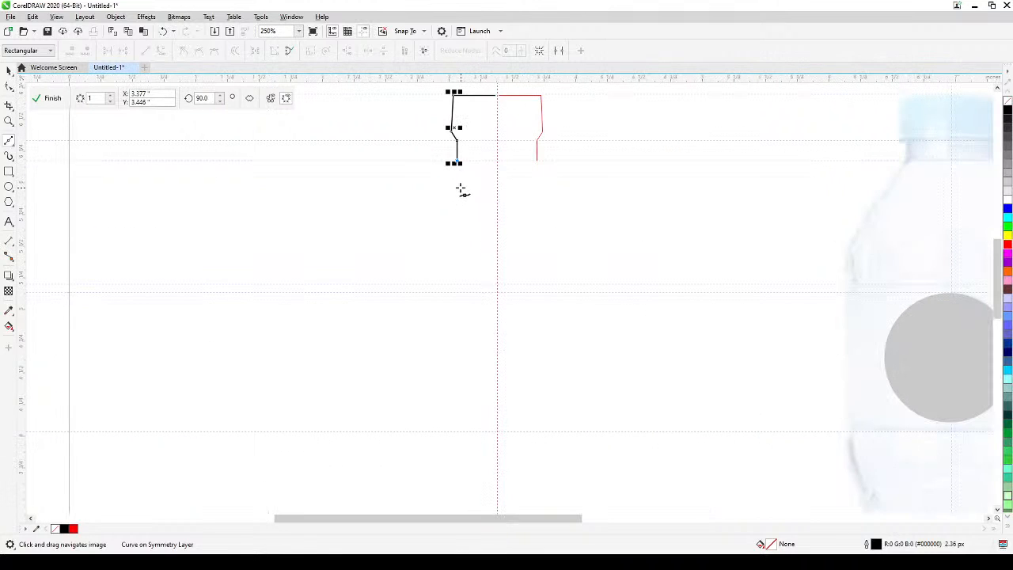
left_click(380, 275)
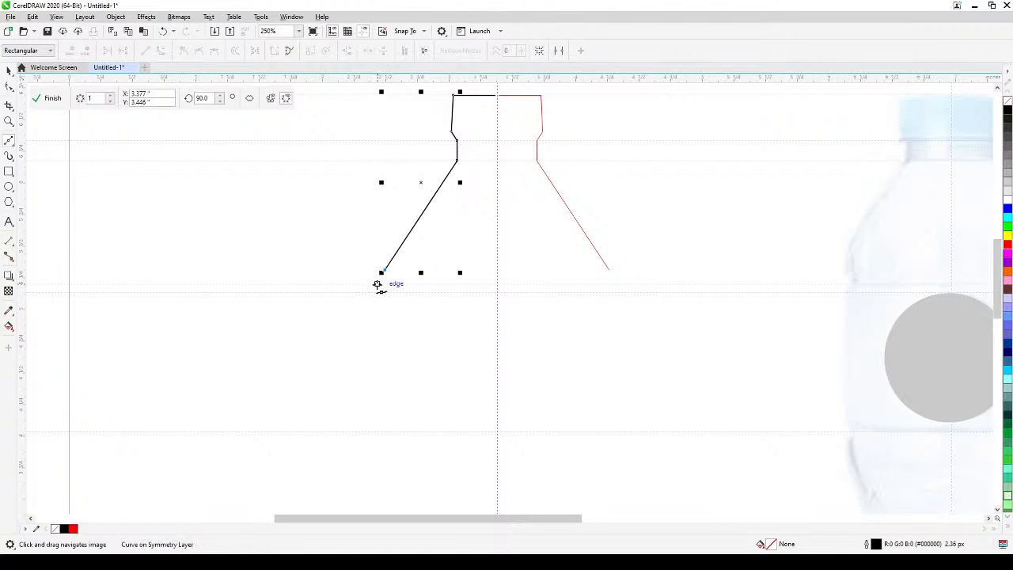
left_click(374, 287)
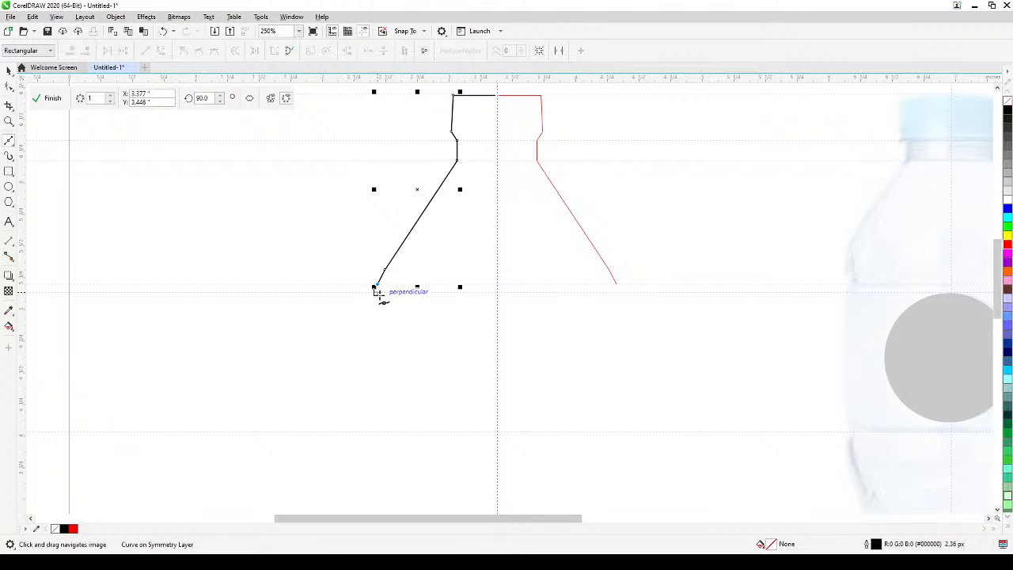
left_click(381, 294)
scroll(381, 308, "down", 2)
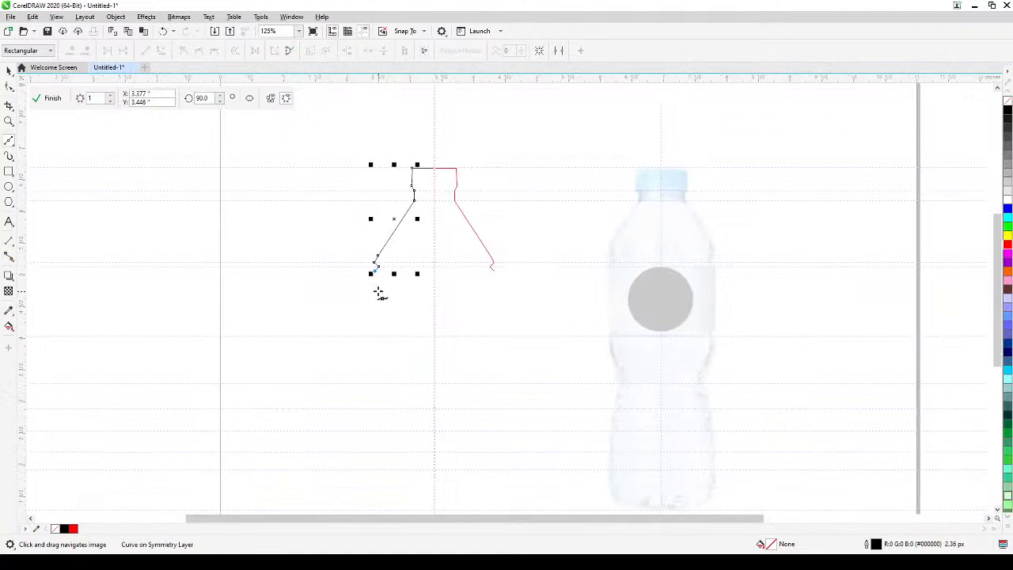
Continue the path down the straight label side, in to the waist, and out along the lower guidelines to just above the base.
left_click(375, 336)
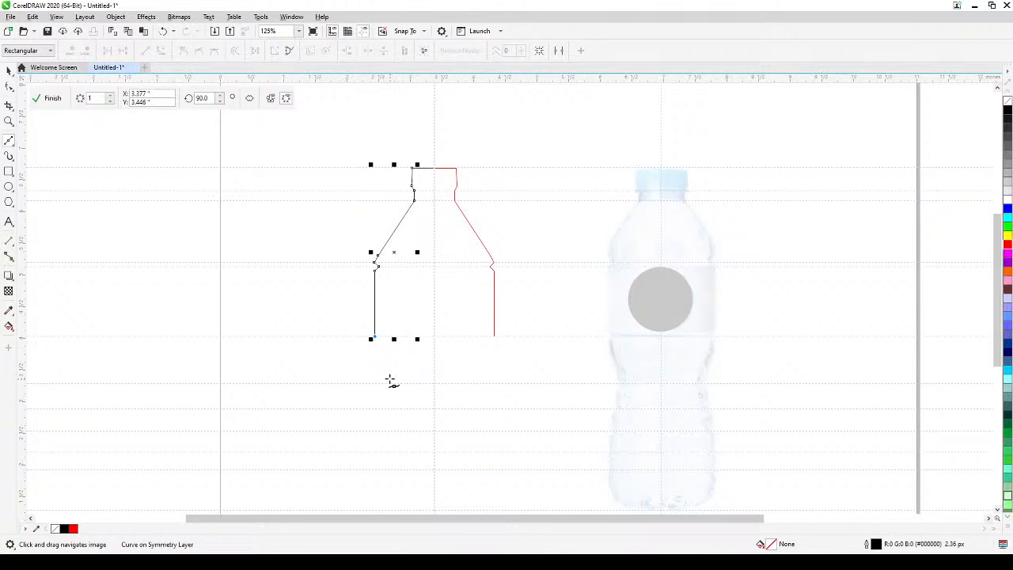
left_click(388, 385)
left_click(383, 408)
left_click(376, 432)
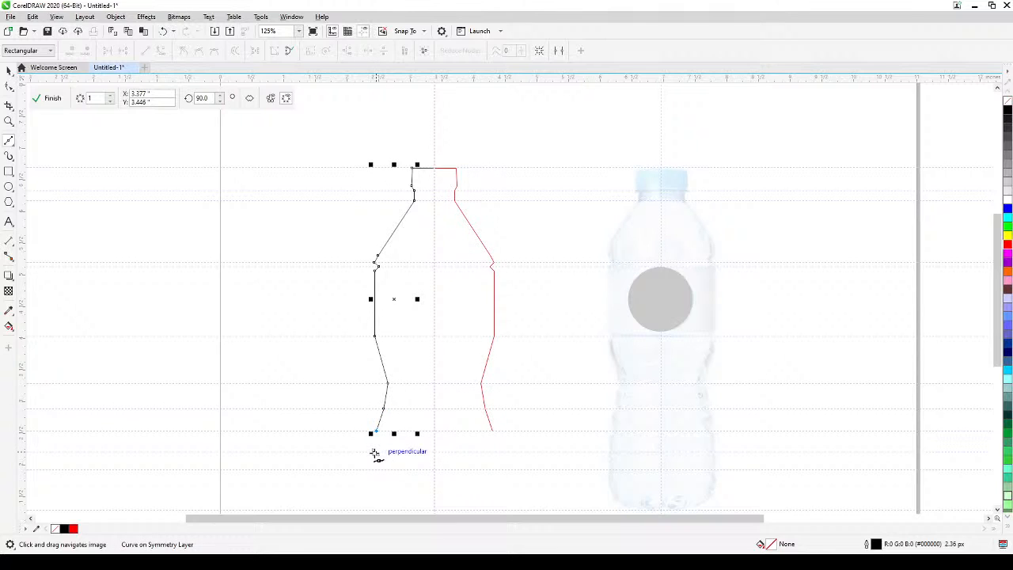
left_click(375, 452)
left_click(369, 471)
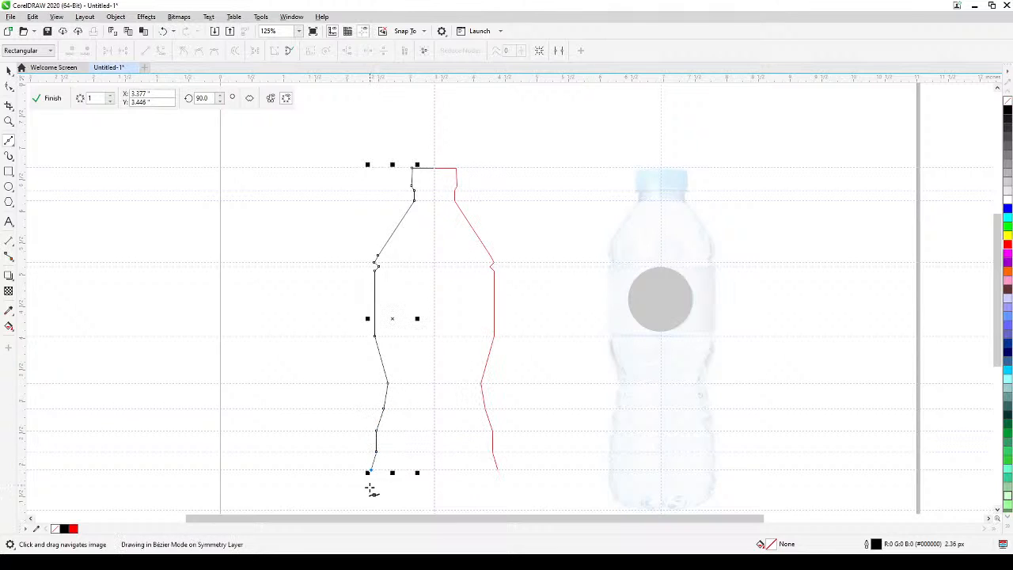
left_click(371, 499)
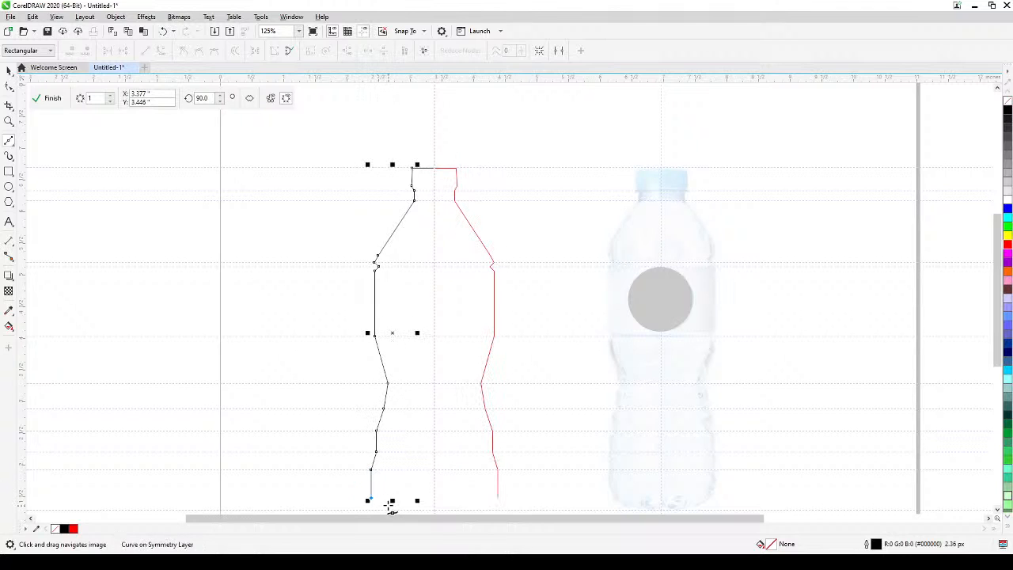
Finish the path along the bottle base with an angled corner and a bottom segment ending on the symmetry line.
left_click(389, 509)
left_click_drag(440, 510, 449, 444)
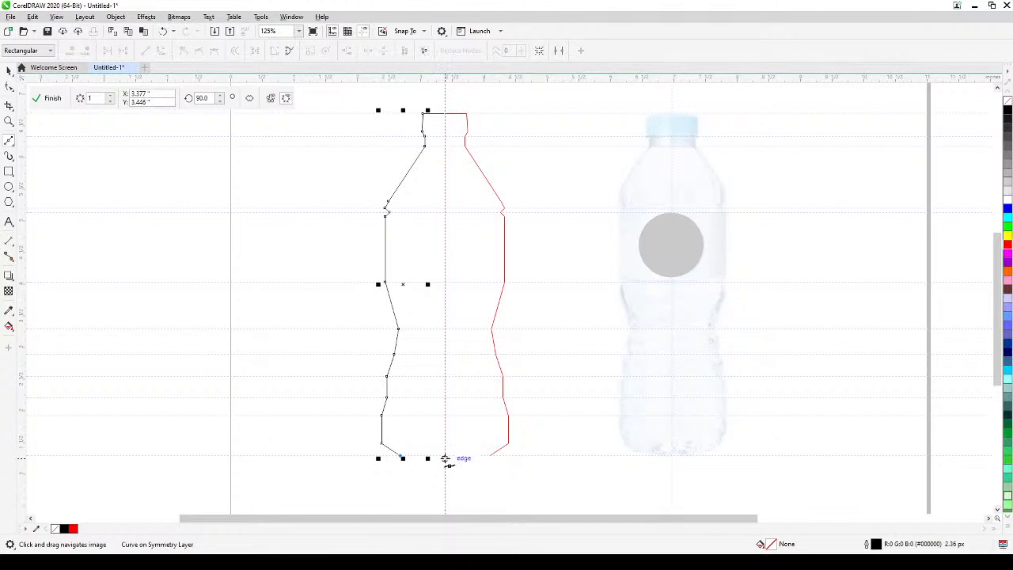
left_click(446, 459)
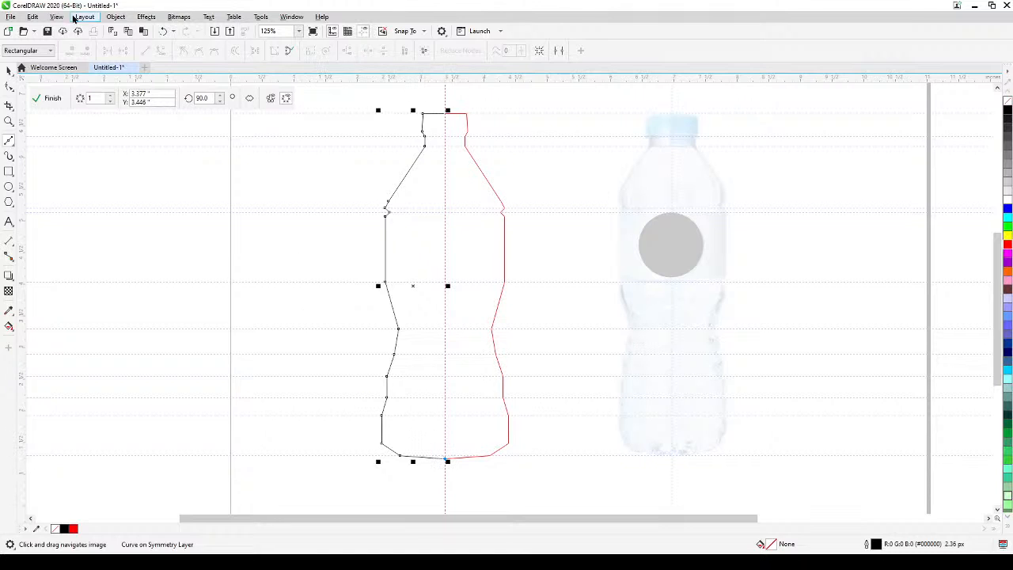
left_click(10, 71)
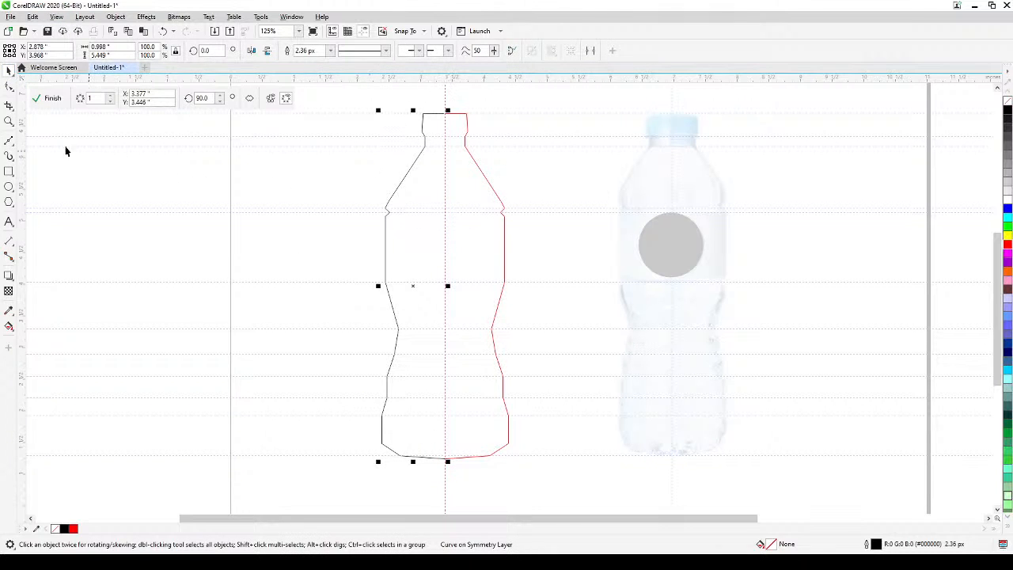
Select all nodes of the half-bottle path with the Shape tool and convert its line segments to curves.
left_click(8, 88)
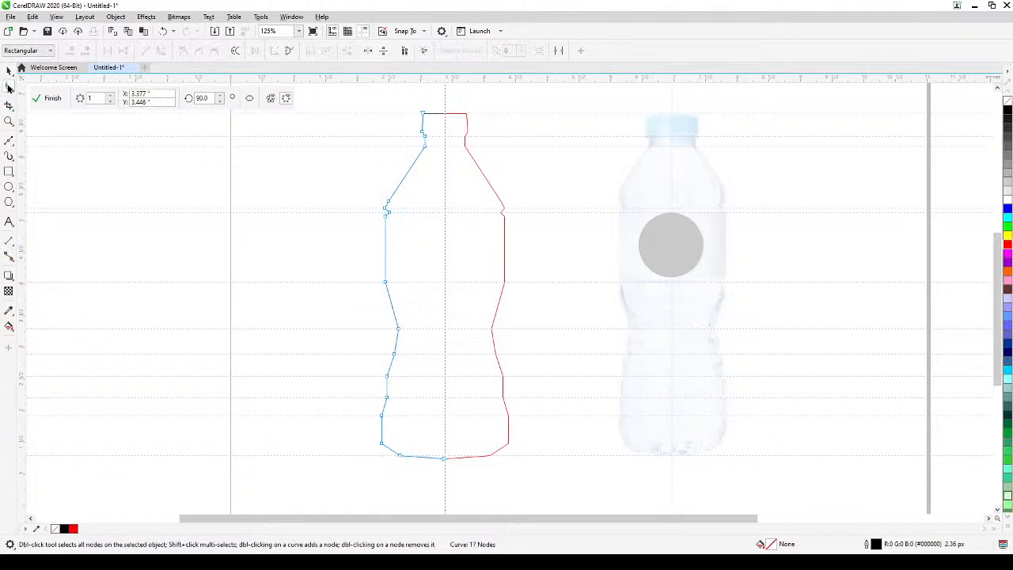
left_click_drag(364, 91, 467, 484)
left_click_drag(427, 166, 443, 216)
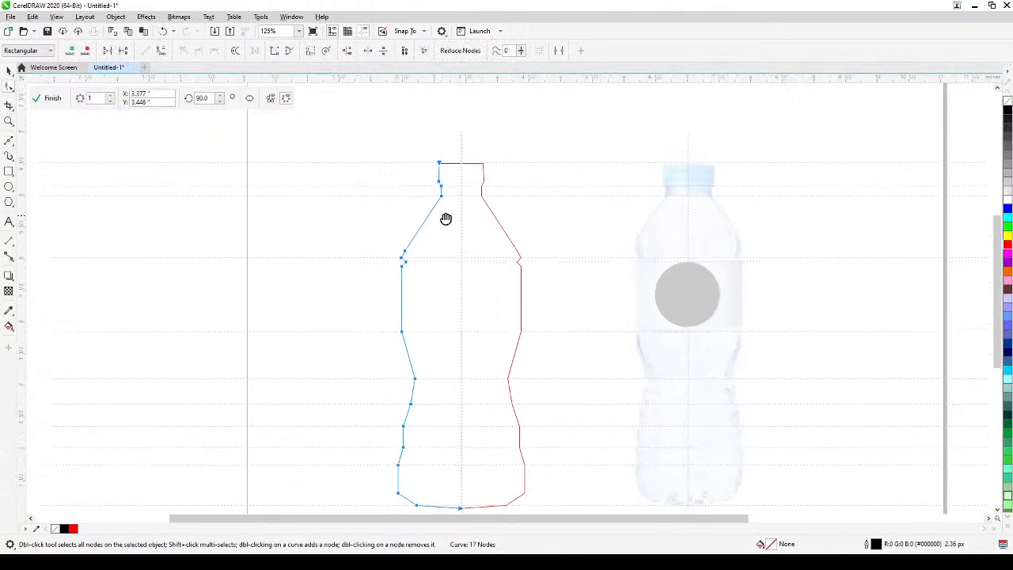
left_click(160, 50)
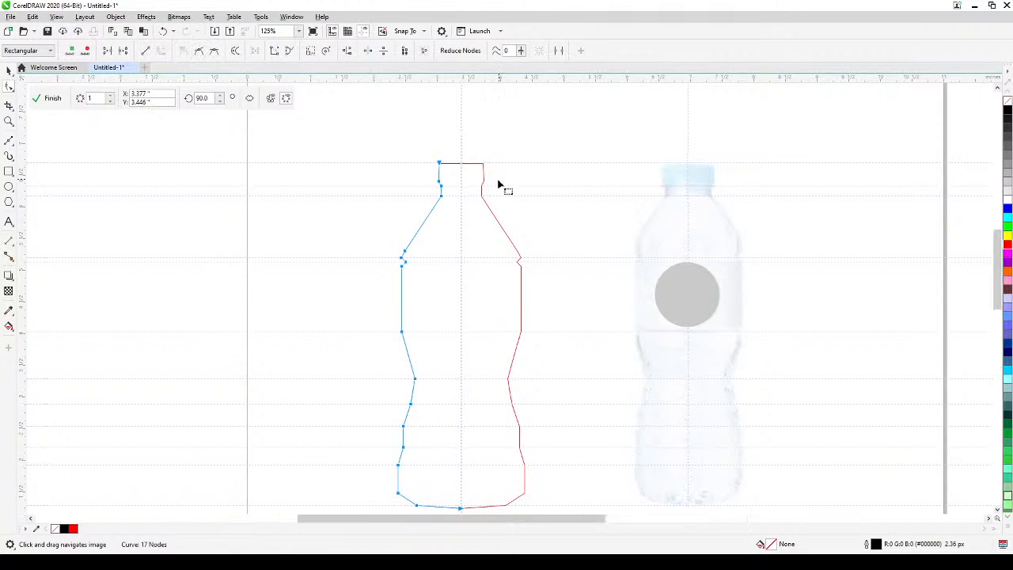
Delete the outermost node at the lower end of the shoulder, just above the inward notch.
scroll(463, 208, "up", 2)
scroll(459, 211, "down", 1)
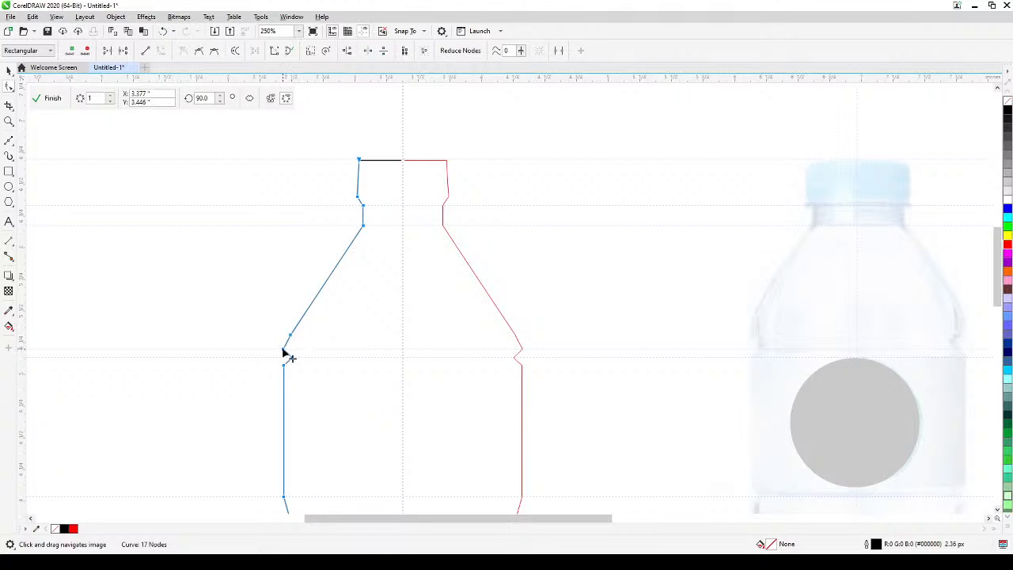
left_click(261, 331)
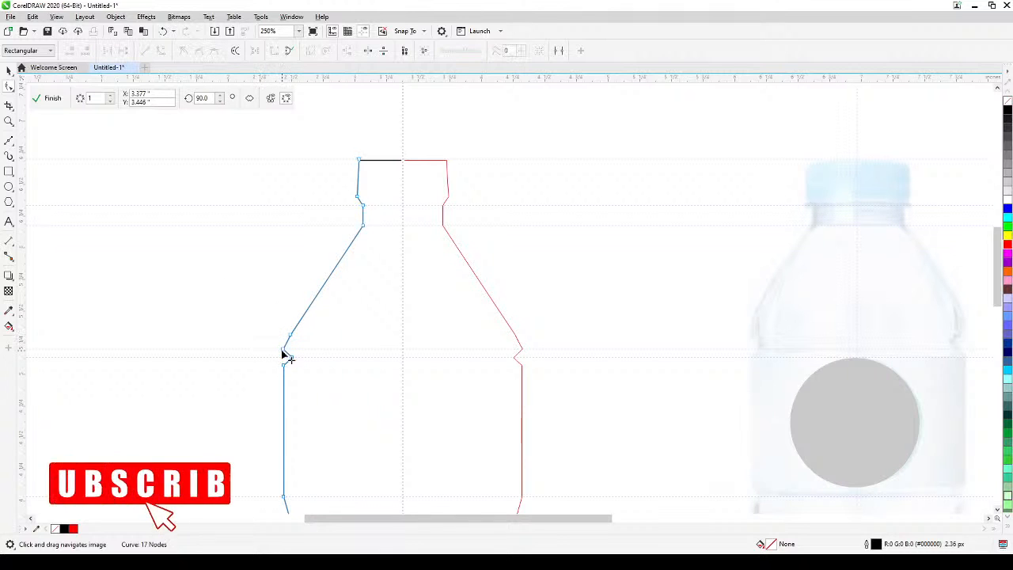
double_click(283, 350)
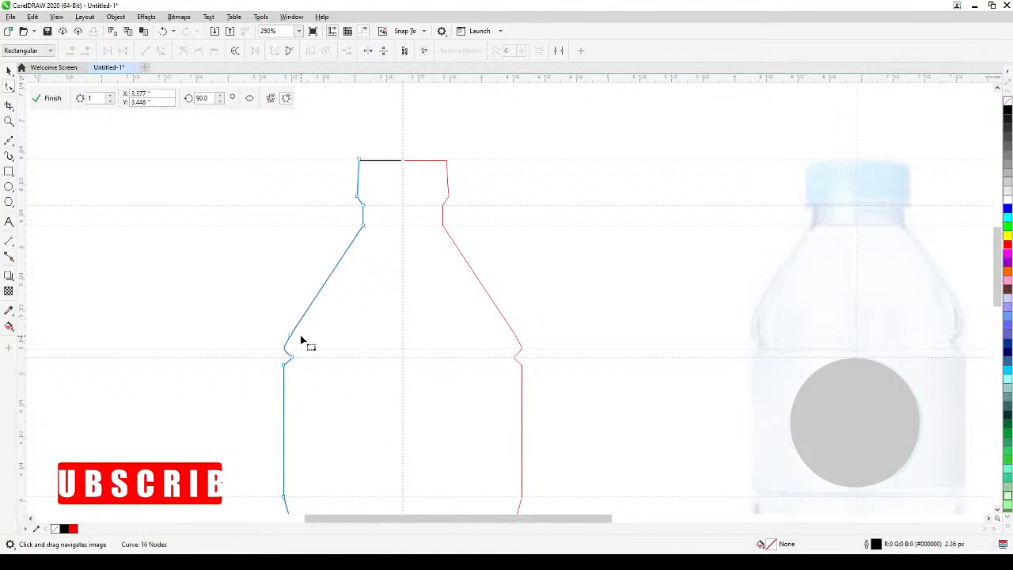
Bend the half-bottle path's segments above and below the notch between shoulder and label side into rounded curves.
left_click_drag(290, 337, 289, 327)
left_click_drag(317, 358, 325, 312)
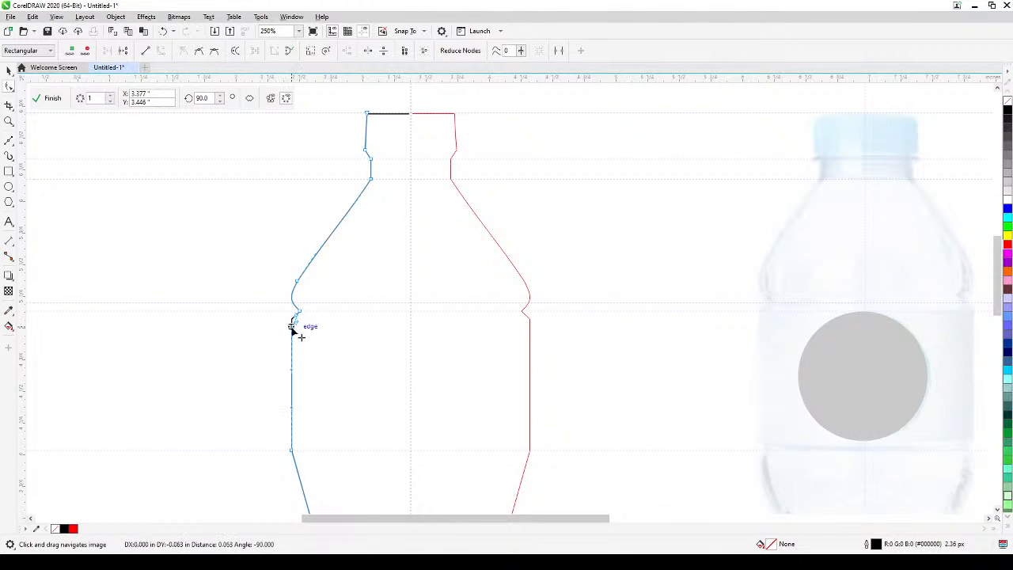
left_click(292, 326)
left_click_drag(297, 324, 292, 315)
scroll(322, 337, "down", 1)
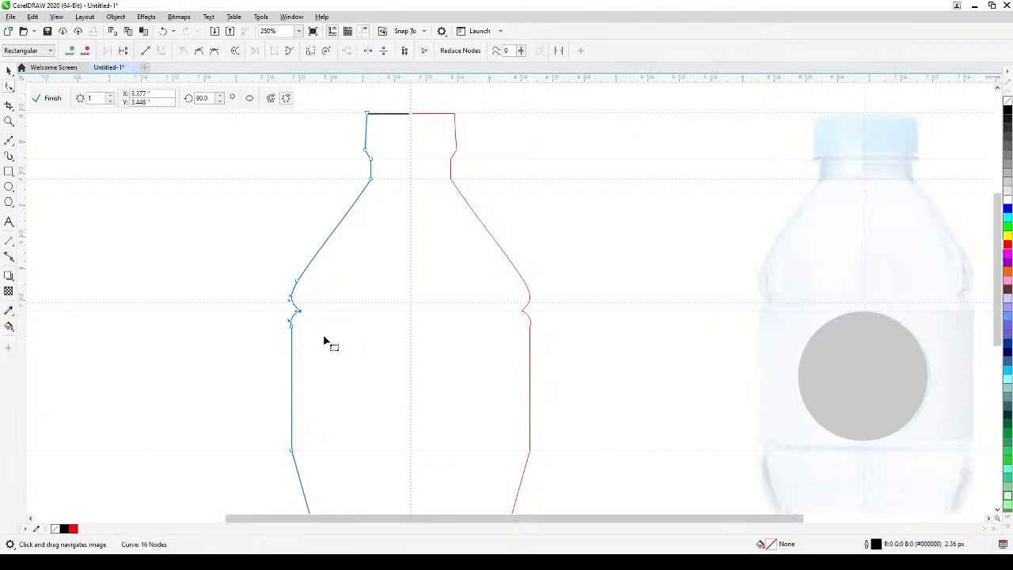
Bow the segment between the straight label side and the waist outward into a smooth curve.
left_click_drag(333, 351, 330, 320)
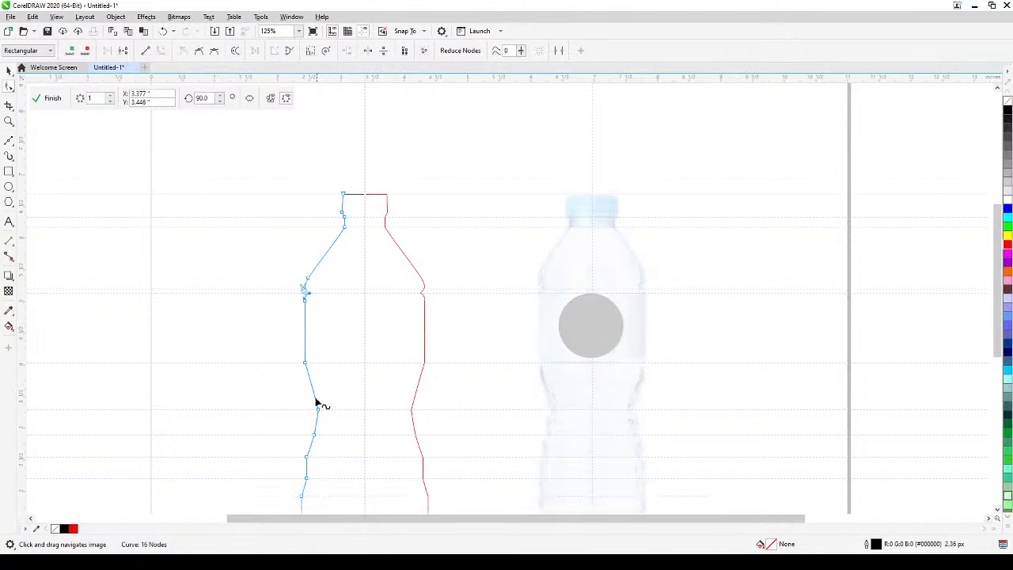
left_click(312, 385)
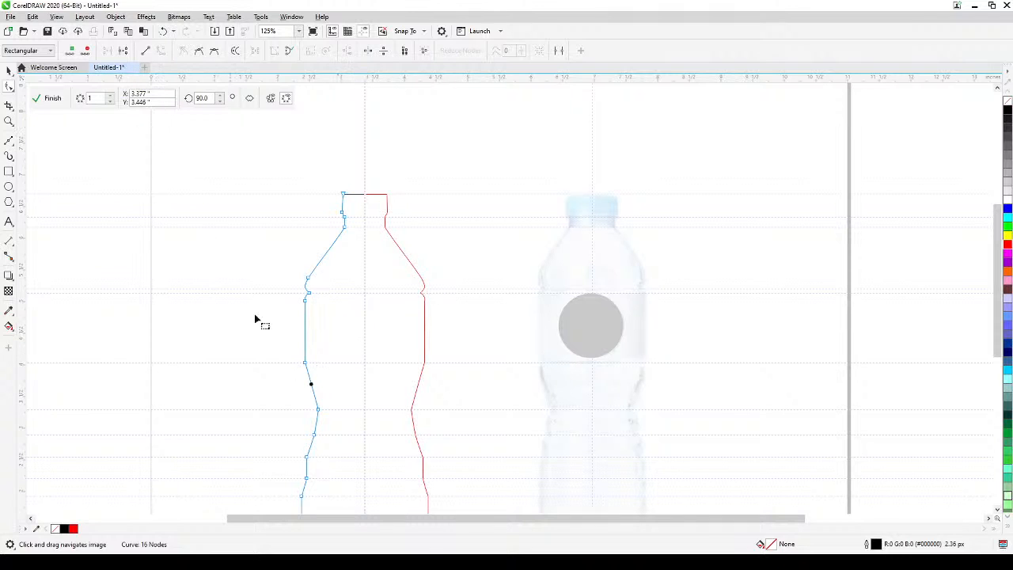
left_click_drag(311, 386, 312, 397)
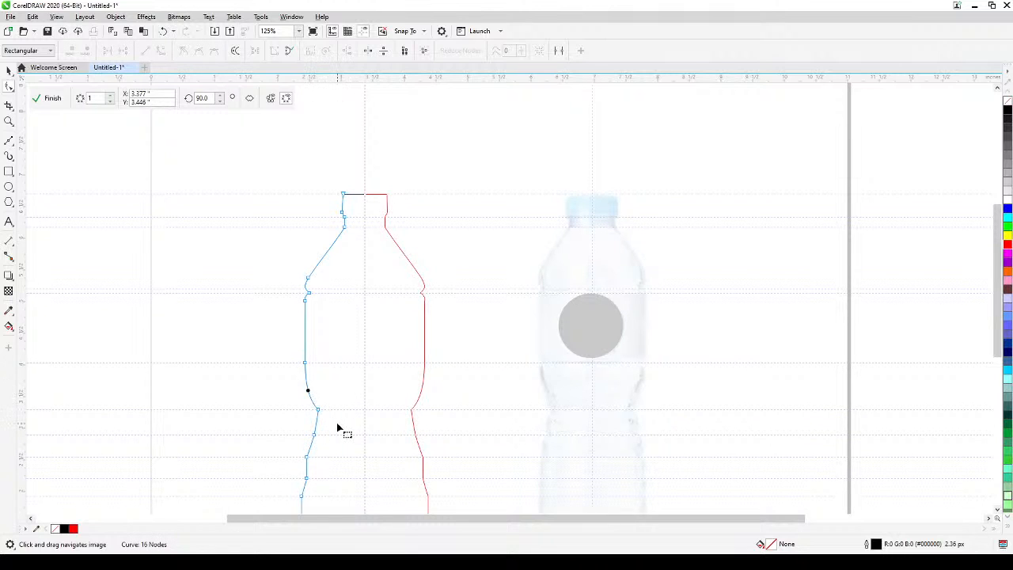
Bend the segments below the waist into rounded outward ridges and round the bottle's angled base corner.
scroll(340, 430, "up", 3)
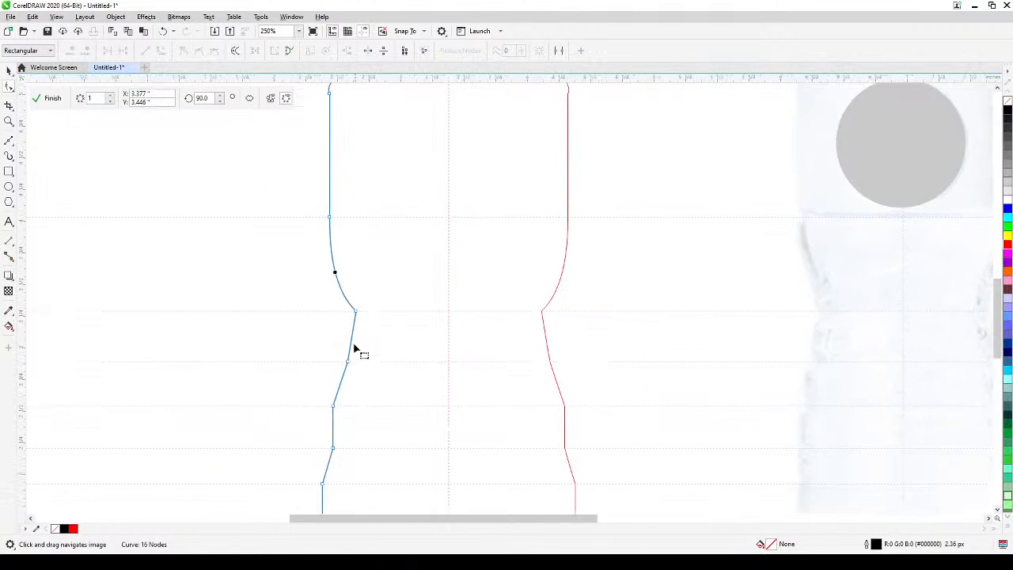
left_click(352, 340)
left_click_drag(352, 340, 326, 433)
scroll(354, 433, "down", 2)
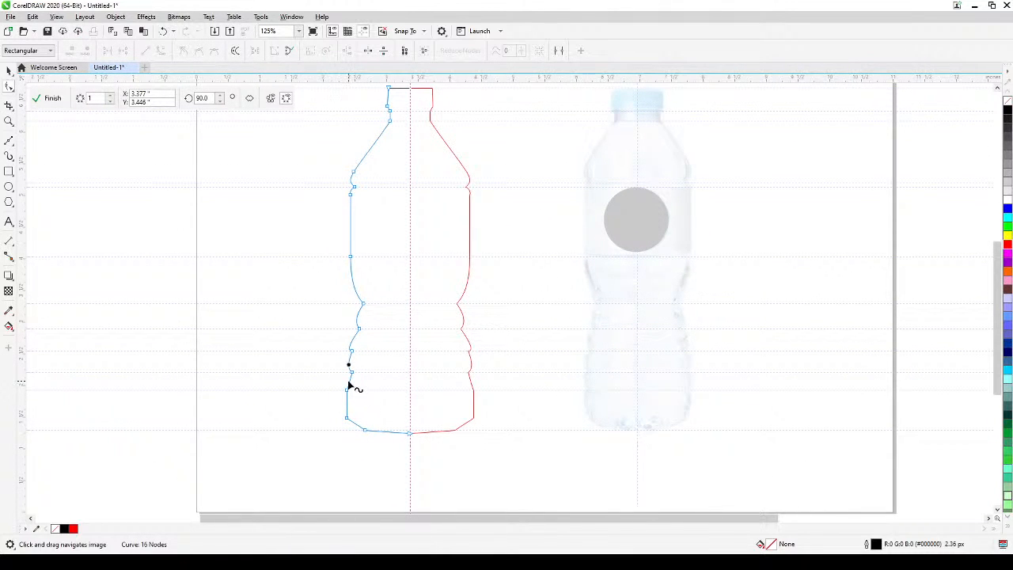
left_click_drag(351, 385, 367, 437)
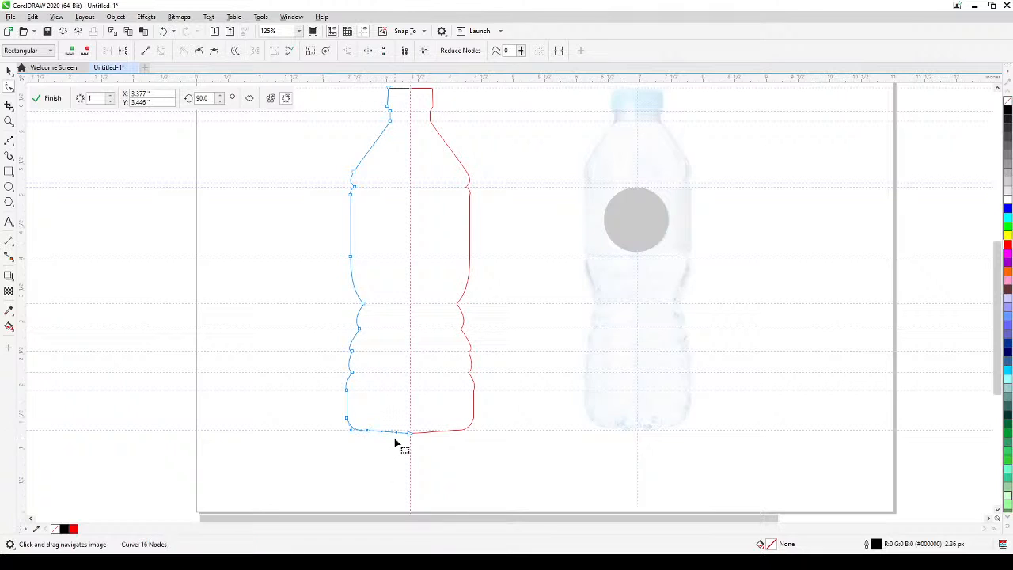
Narrow the half-bottle curve from its outer side to 87% width, about 0.883 in, and finish the symmetry editing.
left_click(9, 70)
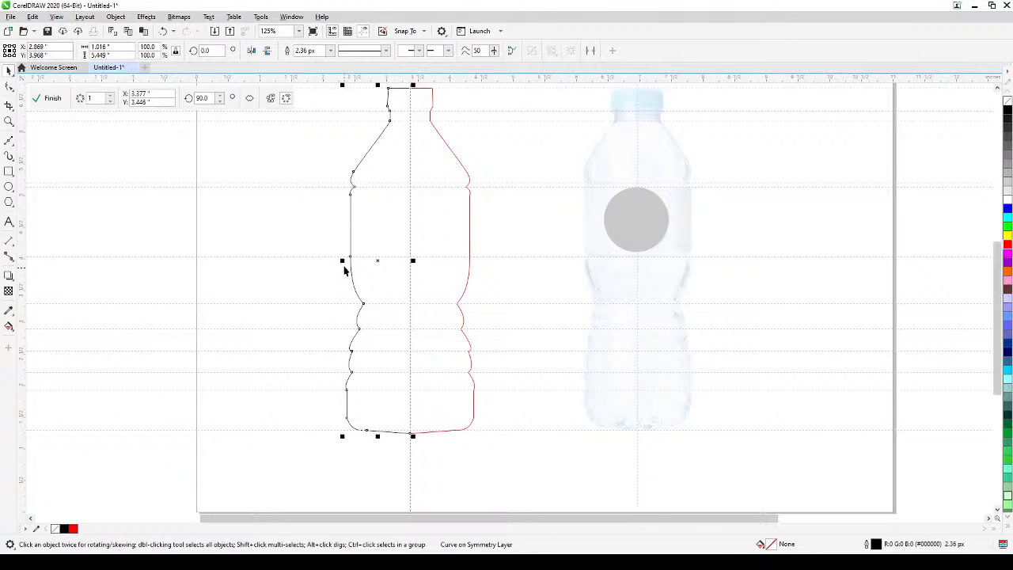
mouse_move(343, 261)
left_mouse_down()
mouse_move(356, 262)
mouse_move(346, 262)
mouse_move(368, 310)
left_mouse_up()
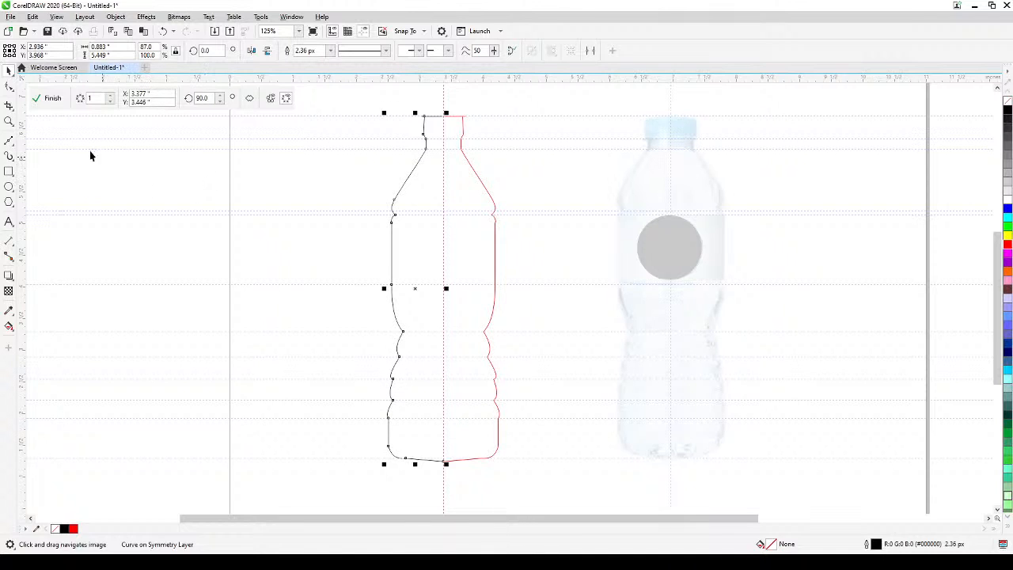
left_click(49, 98)
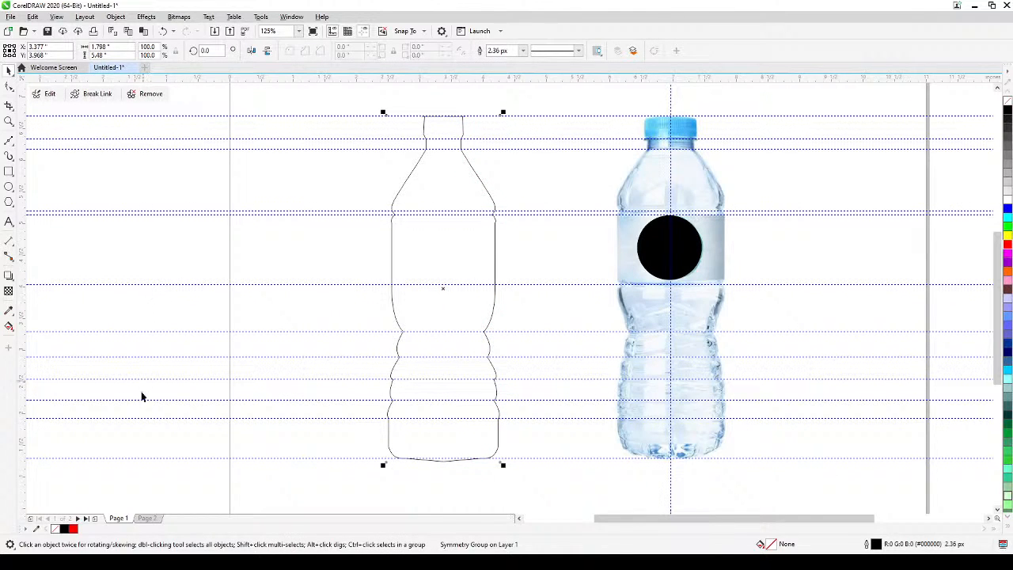
left_click(190, 503)
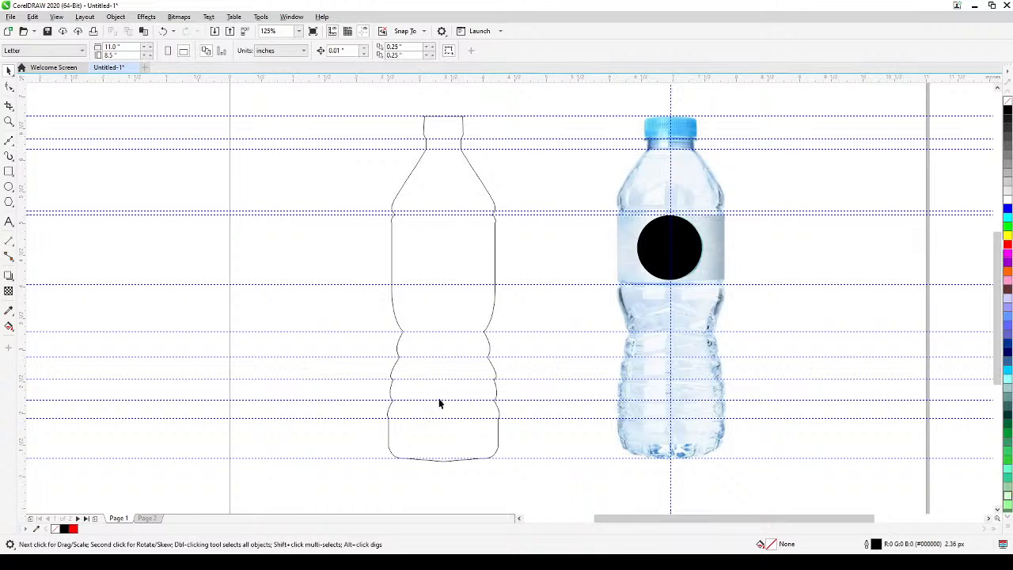
Reopen the bottle's symmetry group for editing and stretch the top line's inner end to the symmetry line, making it about 0.346 in long.
scroll(448, 130, "up", 5)
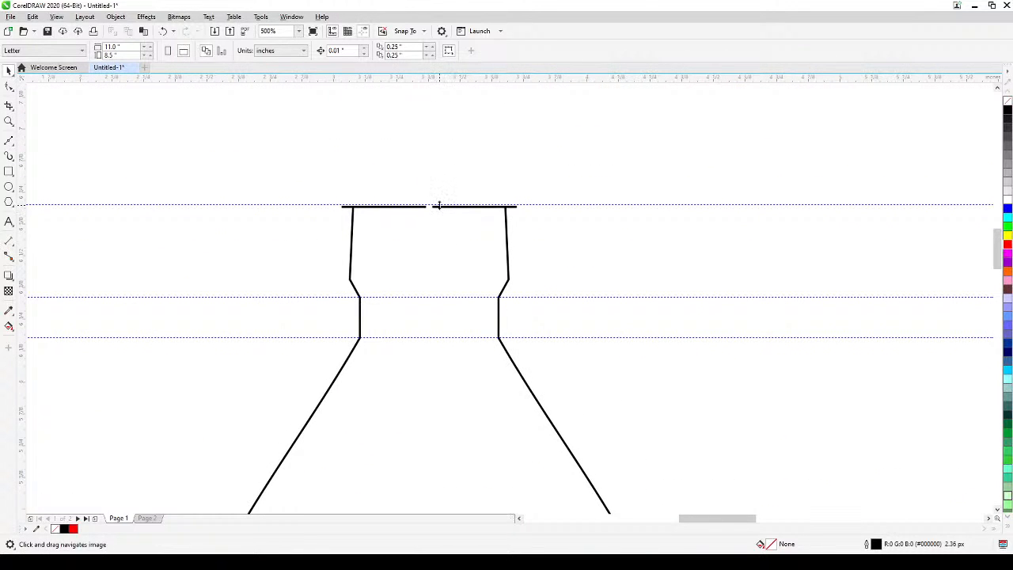
left_click(437, 211)
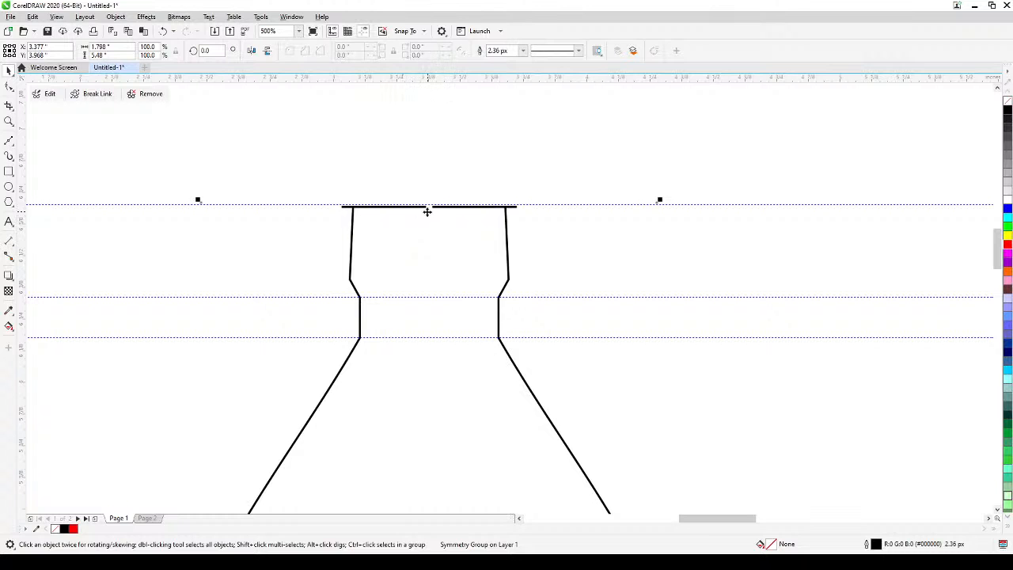
left_click(49, 93)
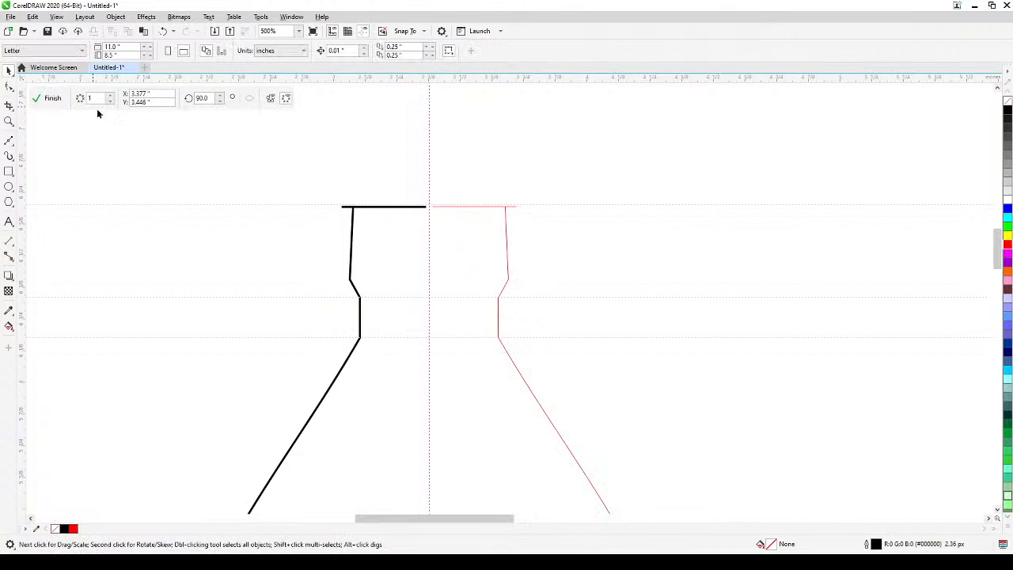
scroll(424, 218, "up", 2)
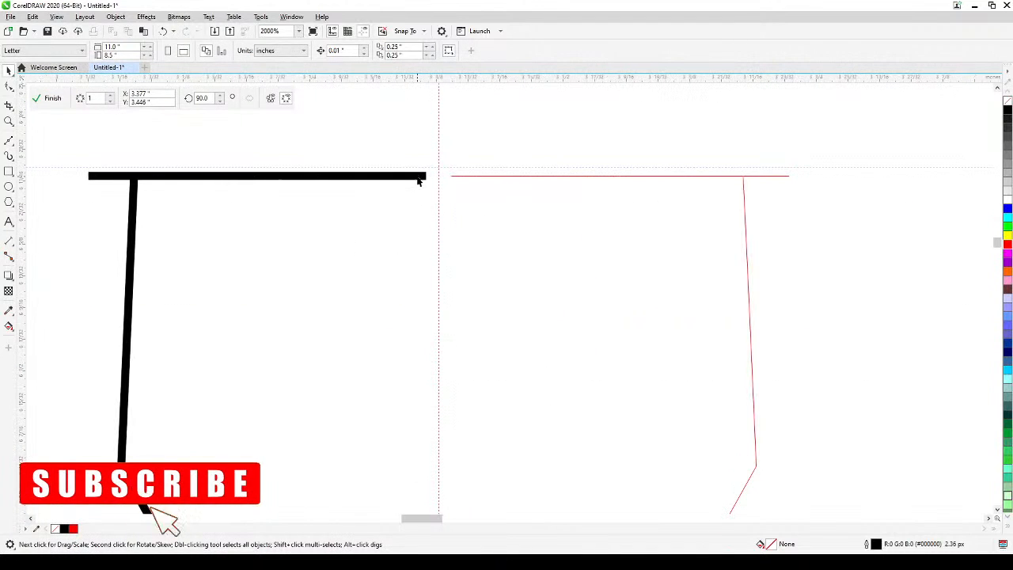
left_click(427, 175)
left_click_drag(432, 176, 443, 176)
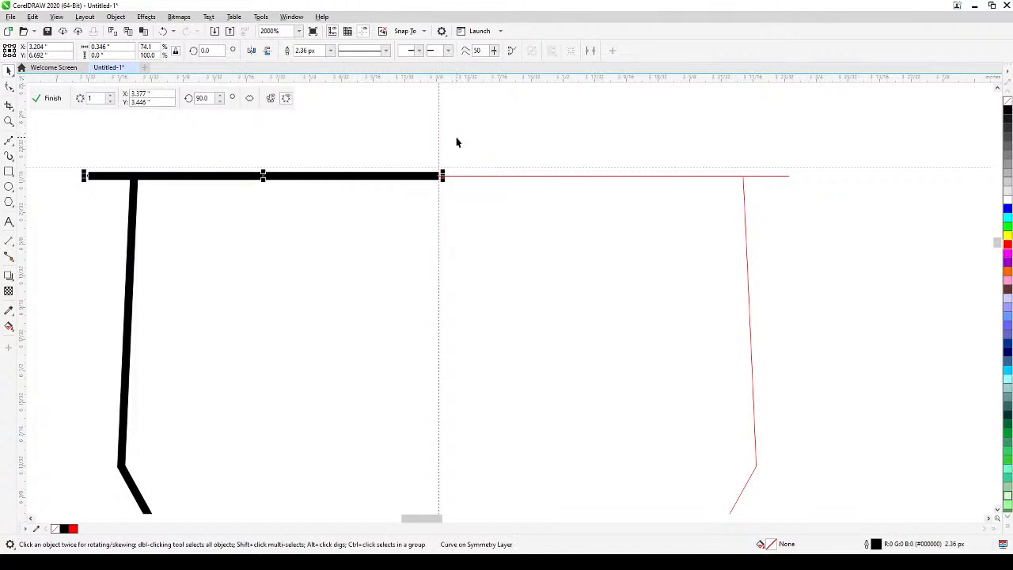
left_click(452, 129)
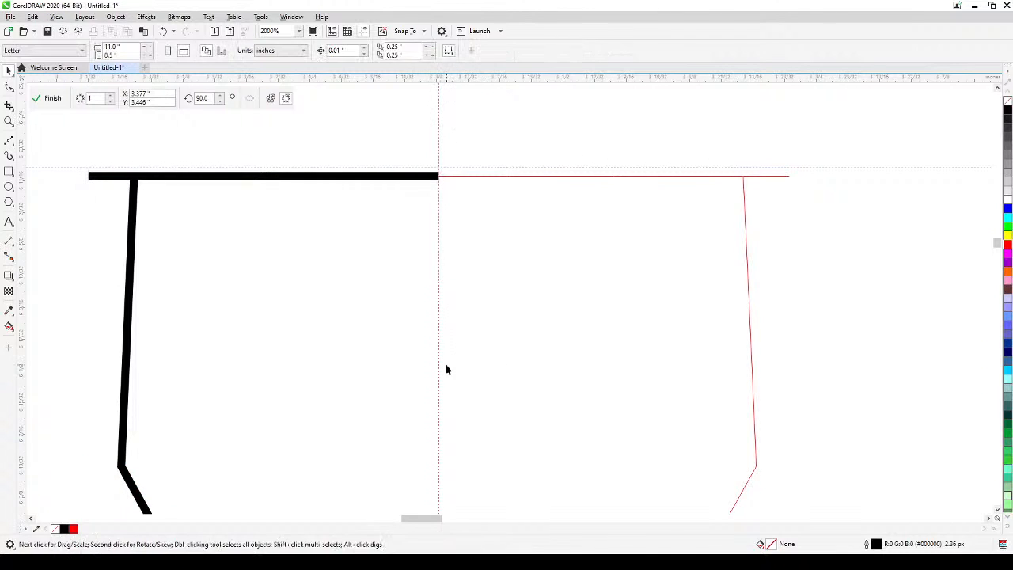
Shorten the top line's outer end to meet the cap side, about 0.303 in long, and finish the symmetry editing.
left_click(97, 178)
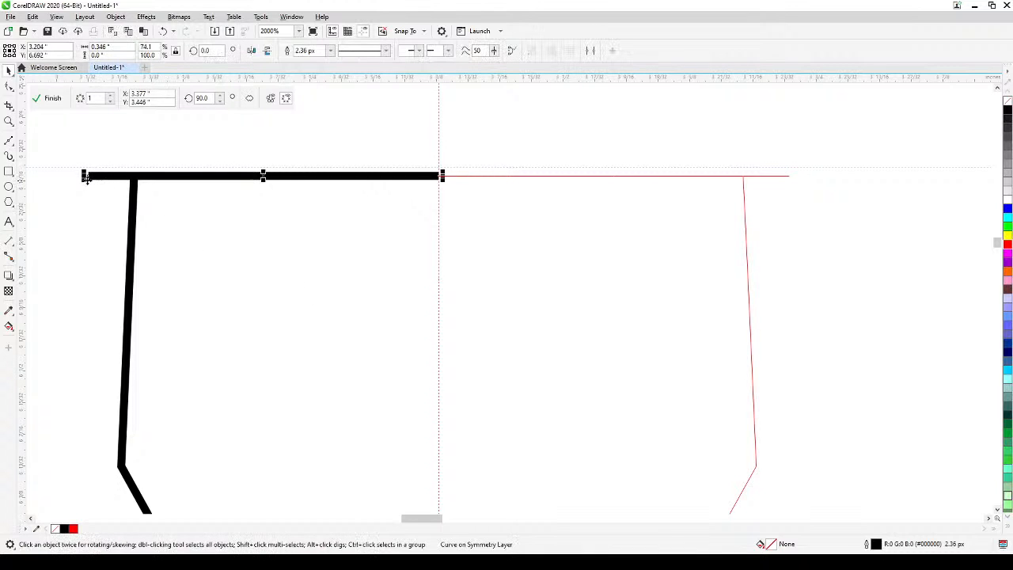
left_click_drag(86, 176, 131, 184)
scroll(174, 260, "down", 2)
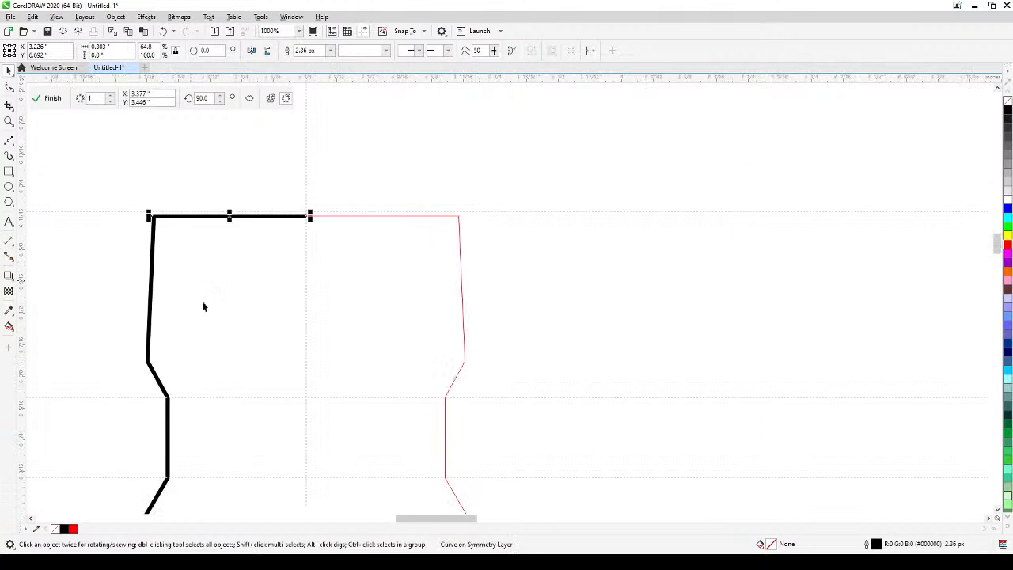
scroll(317, 261, "down", 2)
scroll(325, 271, "down", 3)
left_click_drag(327, 305, 420, 189)
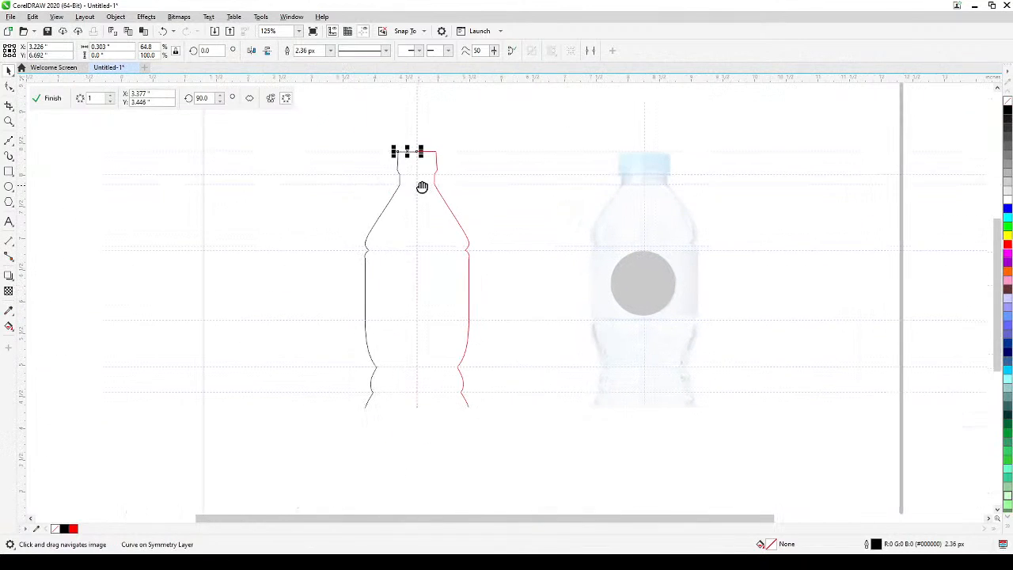
left_click(52, 98)
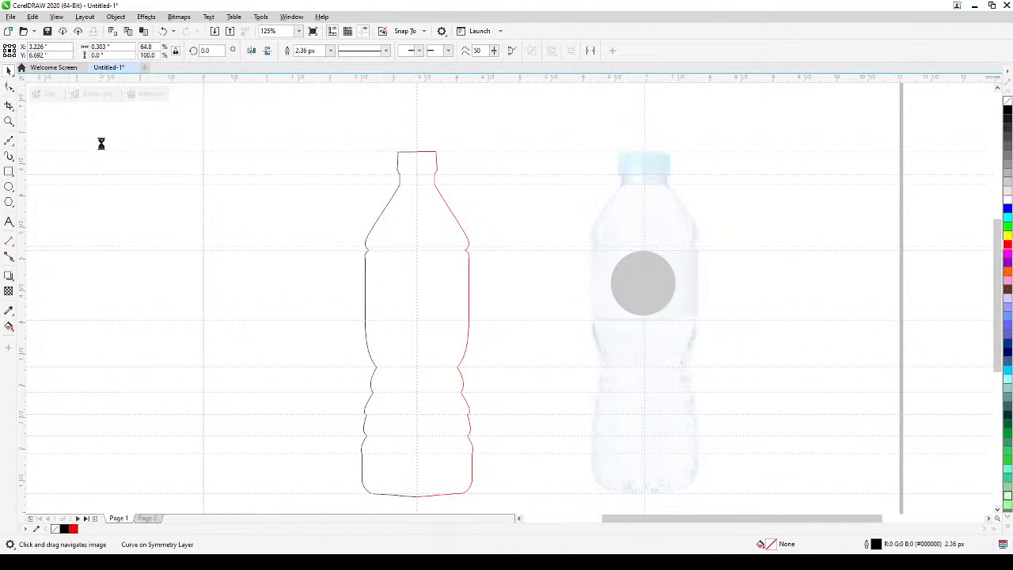
left_click(119, 122)
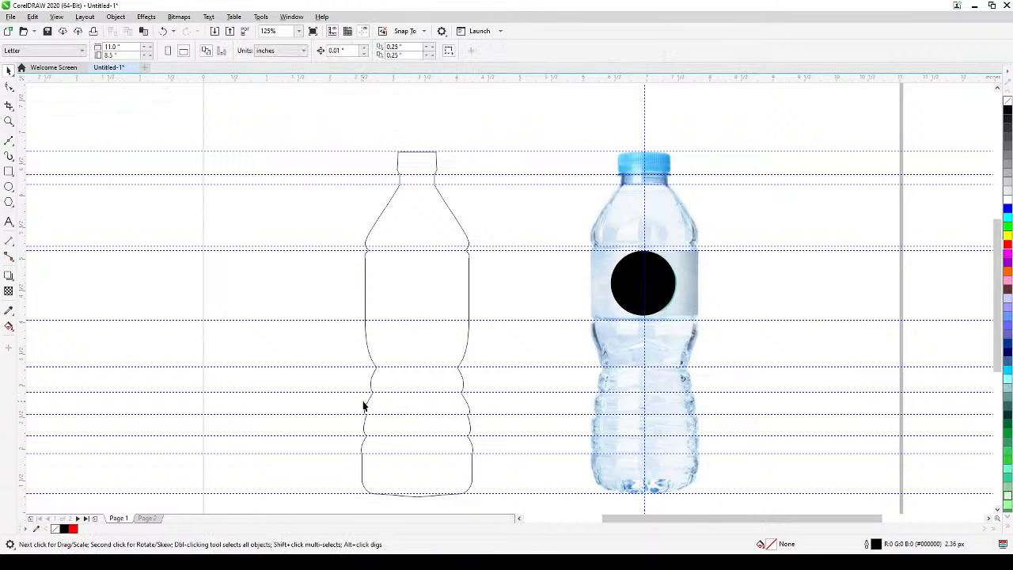
Hide the guidelines around the finished bottle outline and the reference image.
left_click(56, 16)
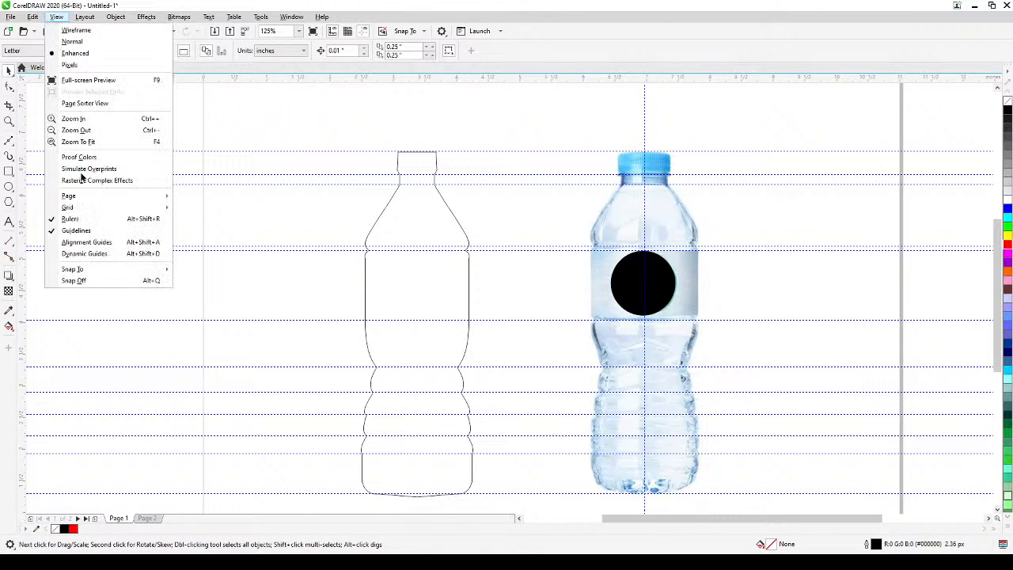
left_click(75, 230)
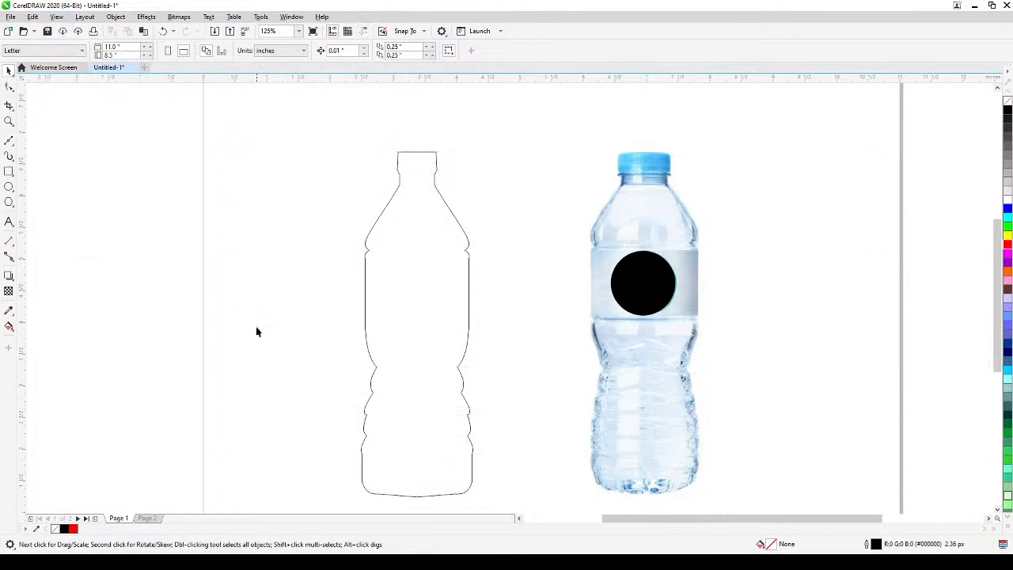
left_click_drag(256, 326, 263, 317)
scroll(262, 317, "down", 1)
scroll(361, 365, "up", 1)
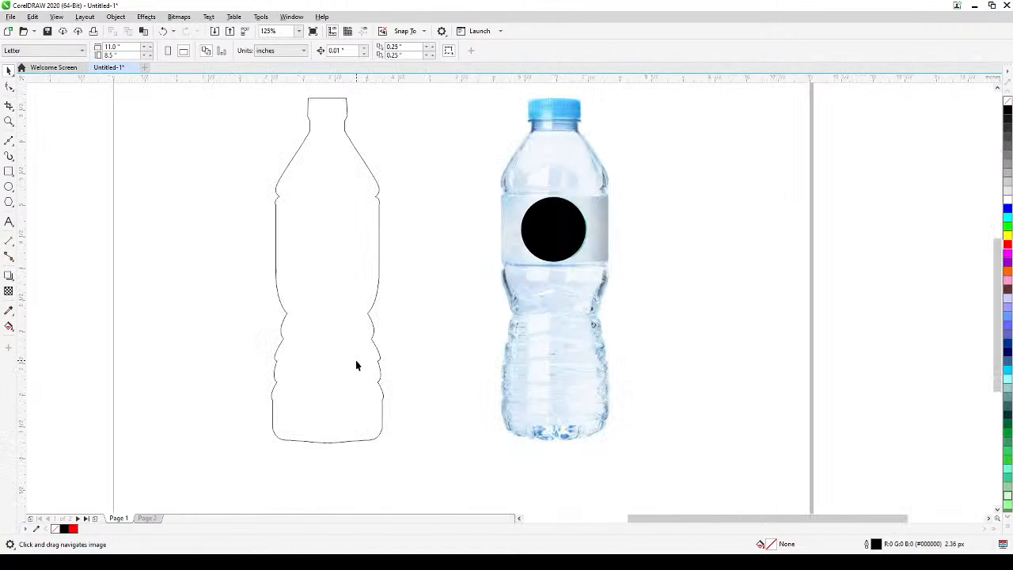
left_click_drag(356, 365, 376, 394)
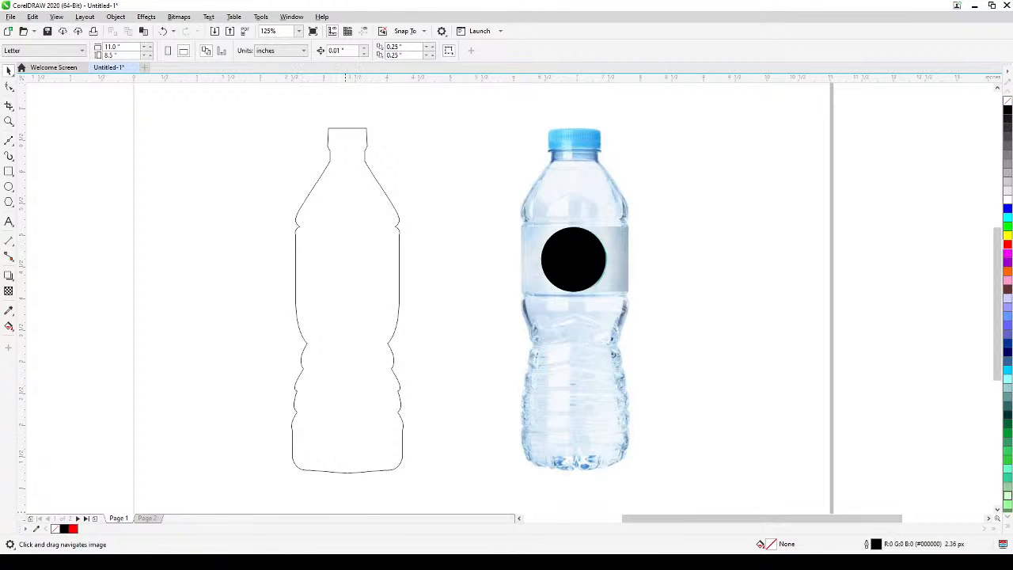
Switch to Page 2 and place a vertical guideline through the centre of the dog's face, at about X 5.634 in.
left_click(147, 519)
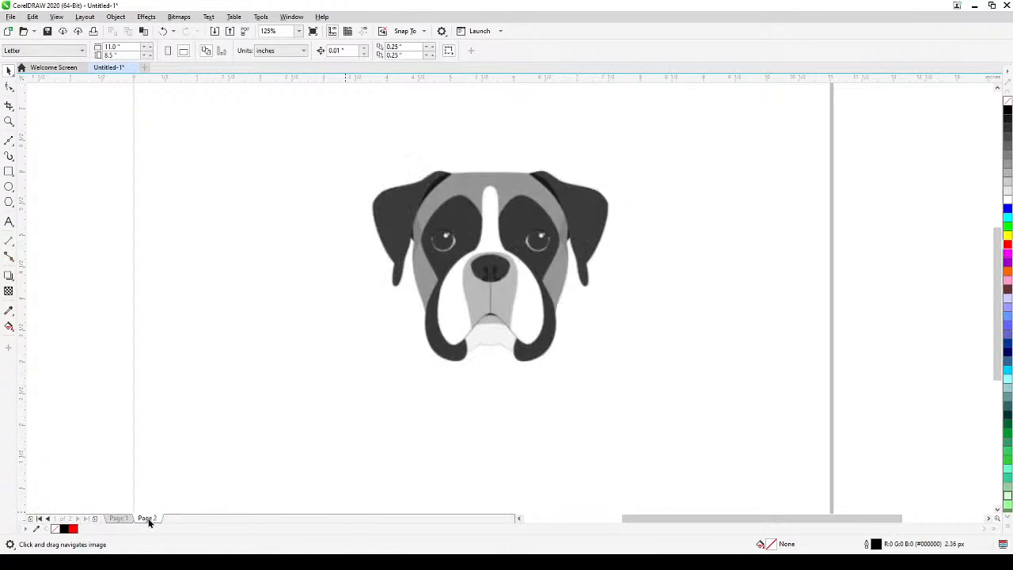
scroll(544, 296, "up", 2)
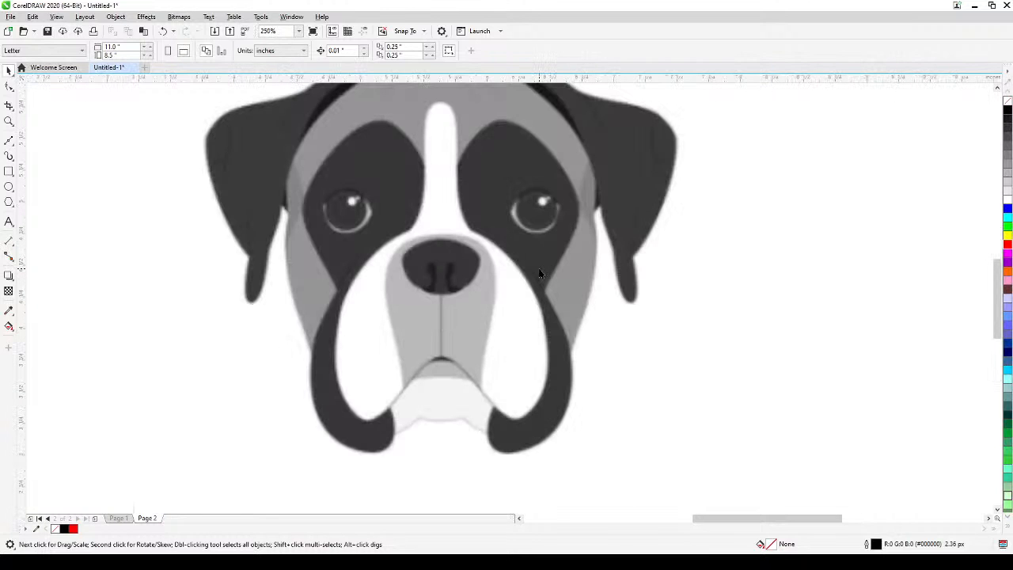
scroll(500, 300, "up", 1)
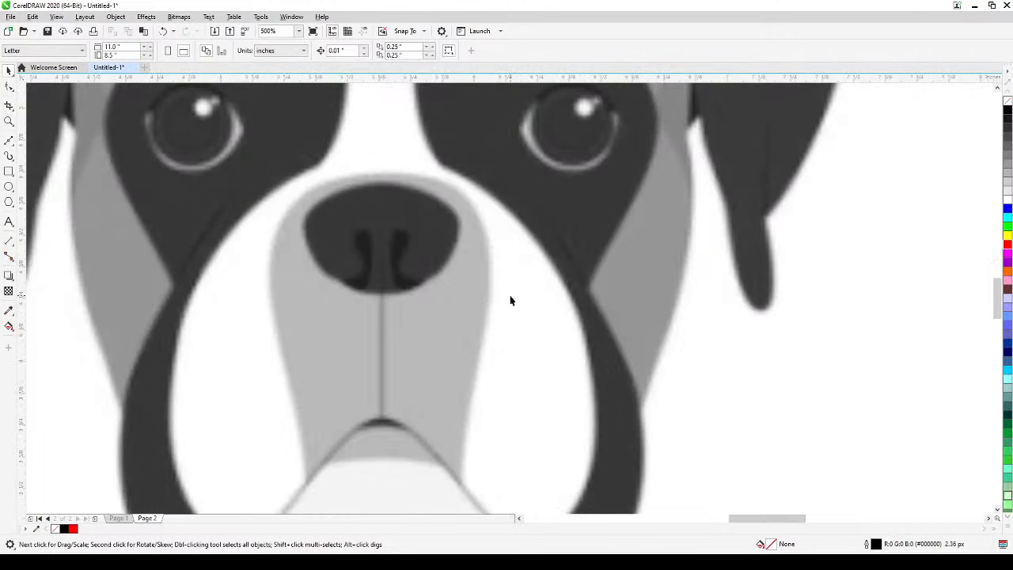
scroll(506, 293, "down", 1)
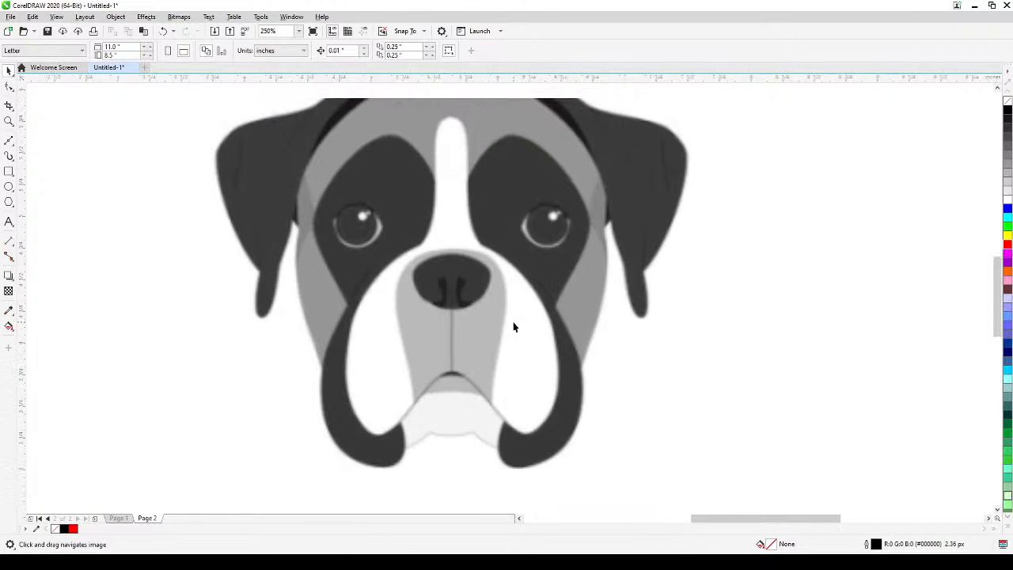
scroll(516, 328, "down", 1)
scroll(511, 336, "up", 1)
scroll(511, 333, "down", 1)
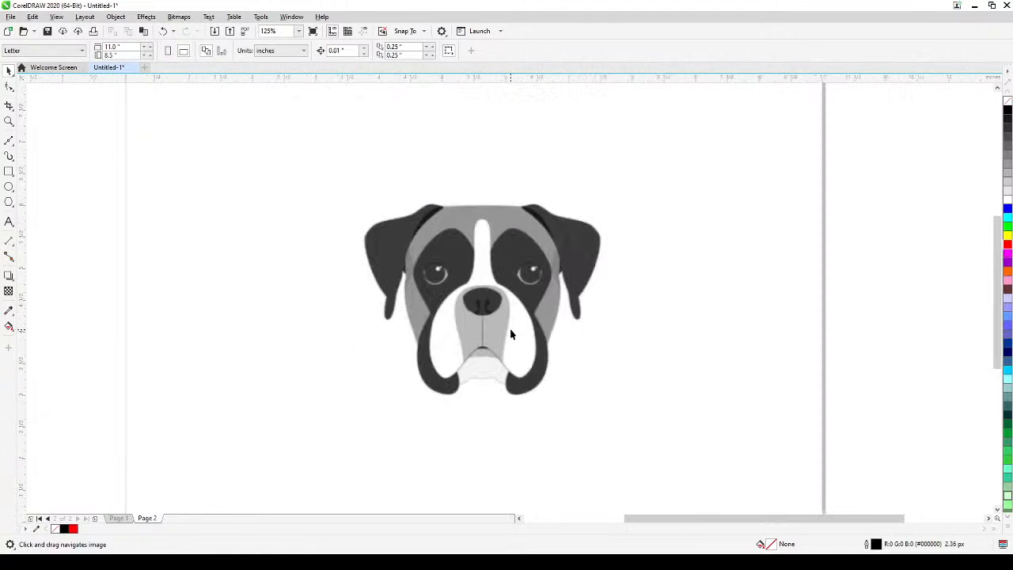
scroll(508, 334, "up", 1)
scroll(506, 336, "down", 1)
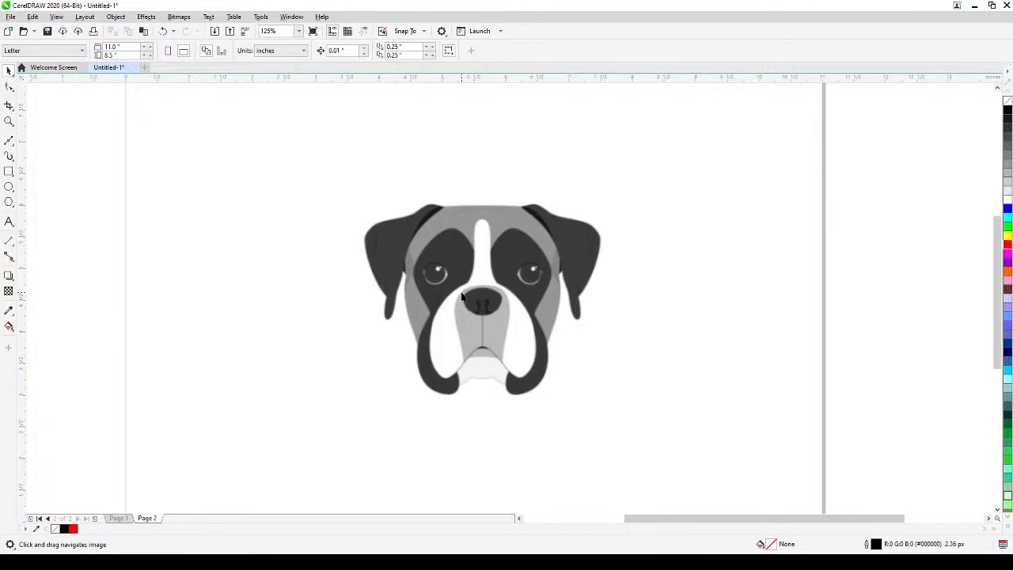
scroll(463, 296, "up", 1)
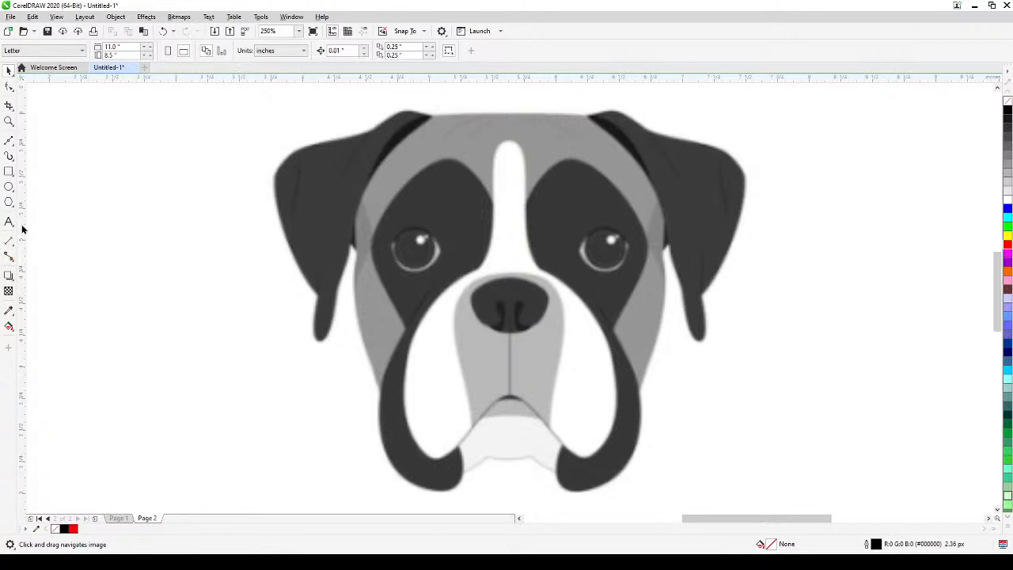
left_click_drag(24, 227, 511, 198)
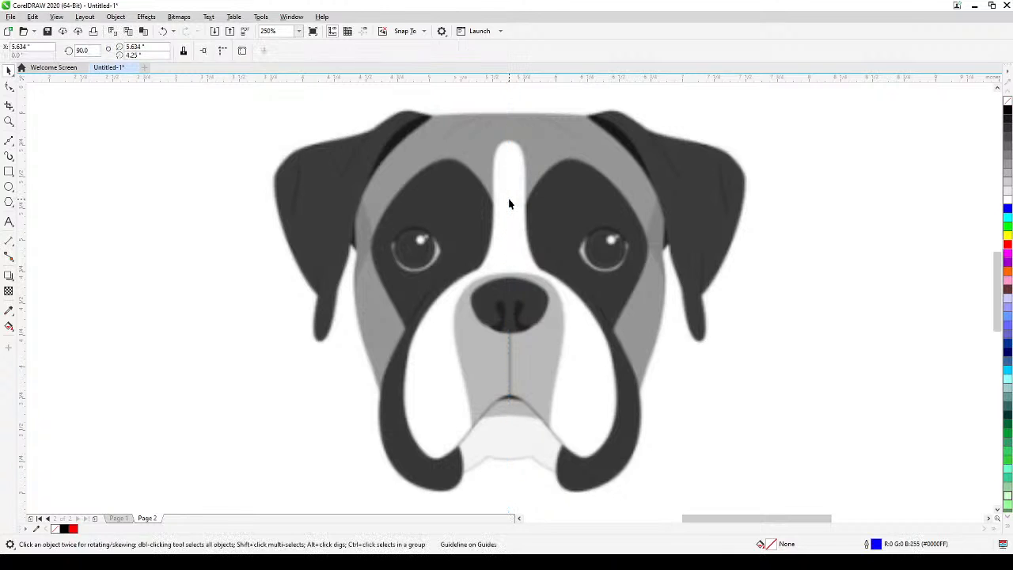
Show the guidelines and delete the three lowest horizontal ones below the dog's face.
left_click(56, 16)
left_click(89, 232)
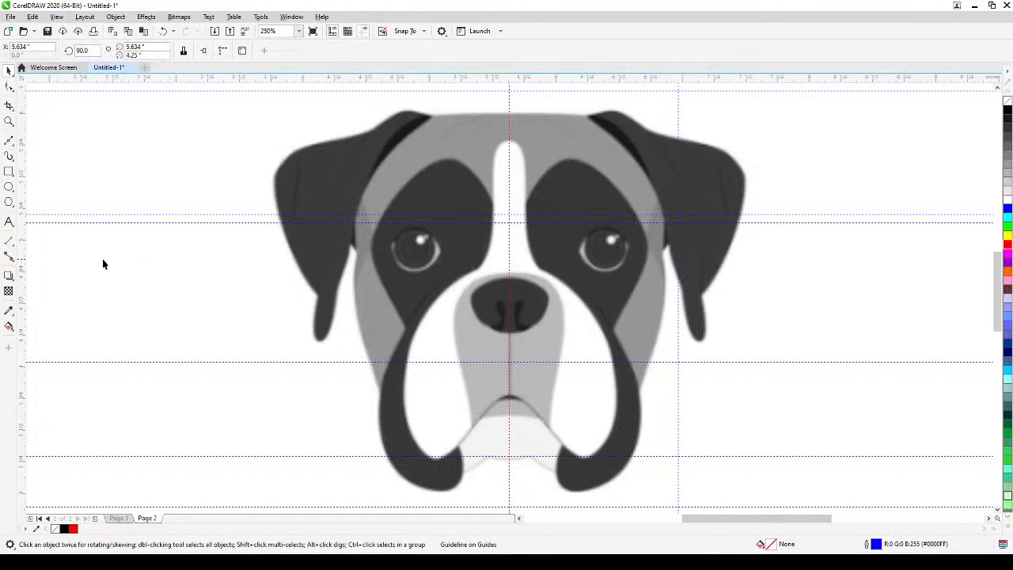
scroll(107, 267, "down", 1)
left_click_drag(108, 267, 286, 240)
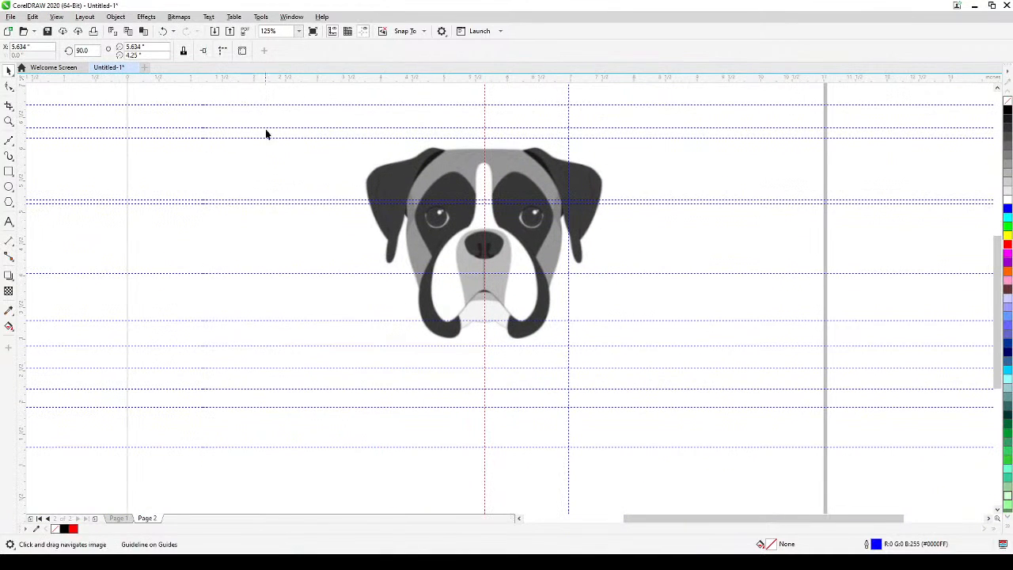
left_click_drag(254, 98, 219, 474)
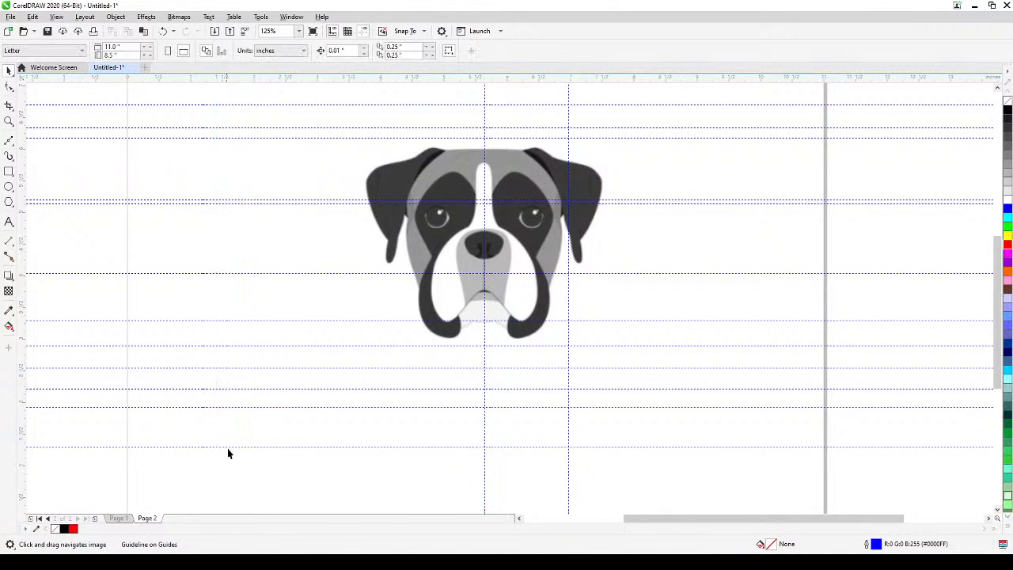
left_click(231, 447)
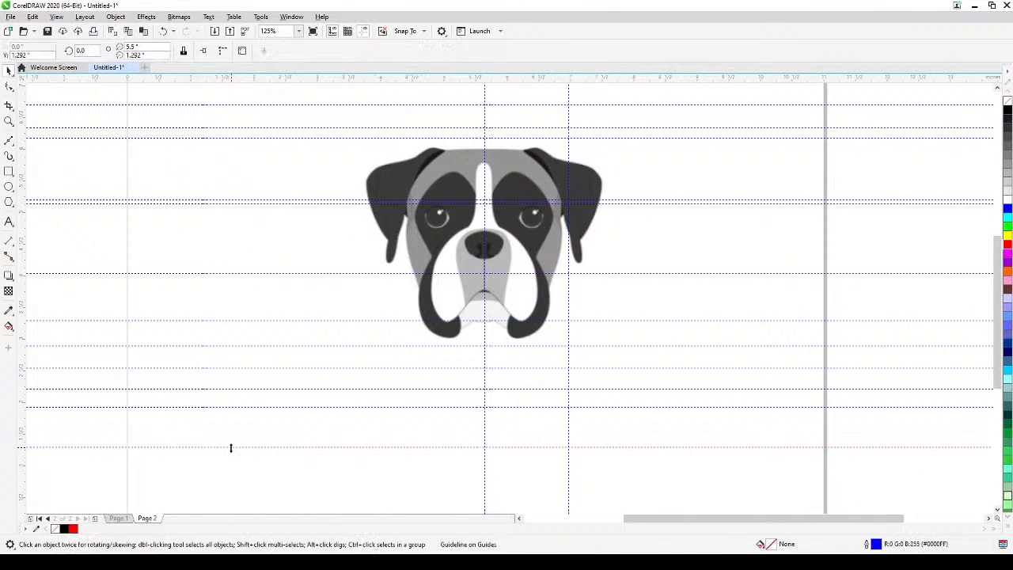
key("Delete")
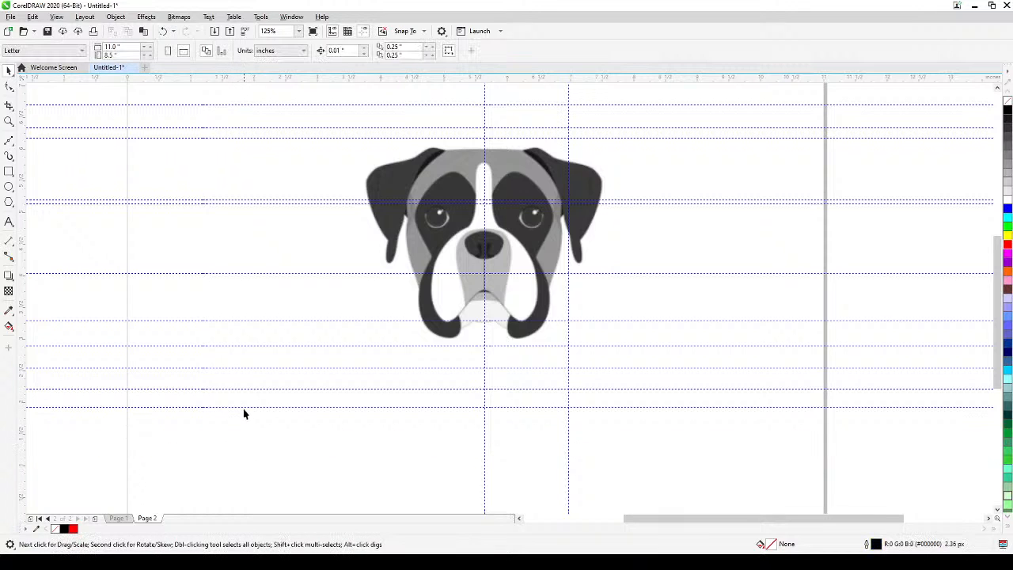
left_click(245, 407)
key("Delete")
left_click(247, 387)
key("Delete")
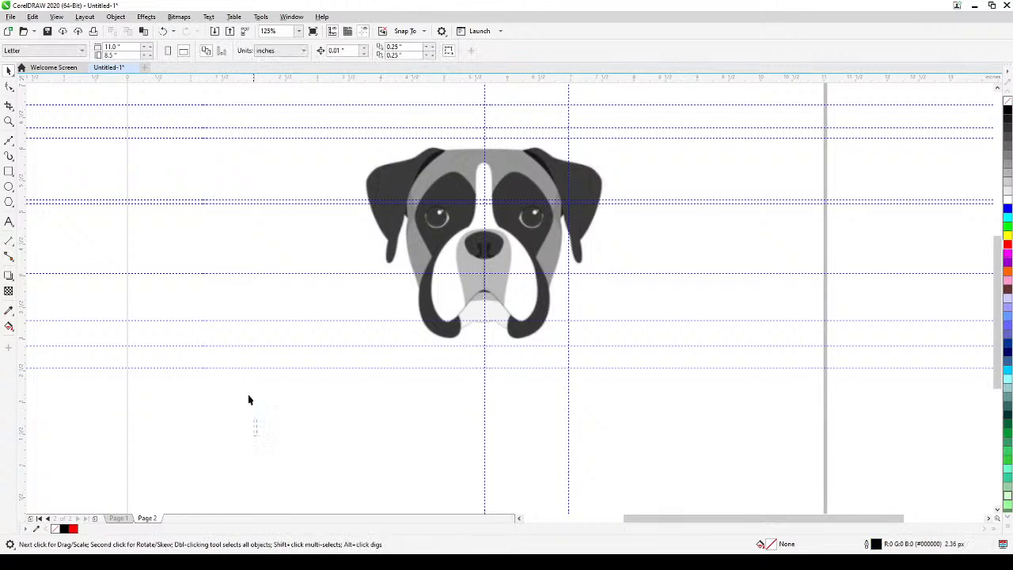
Delete the two remaining horizontal guidelines beneath the dog's face and the one crossing its chin.
left_click_drag(256, 435, 277, 444)
left_click(268, 368)
key("Delete")
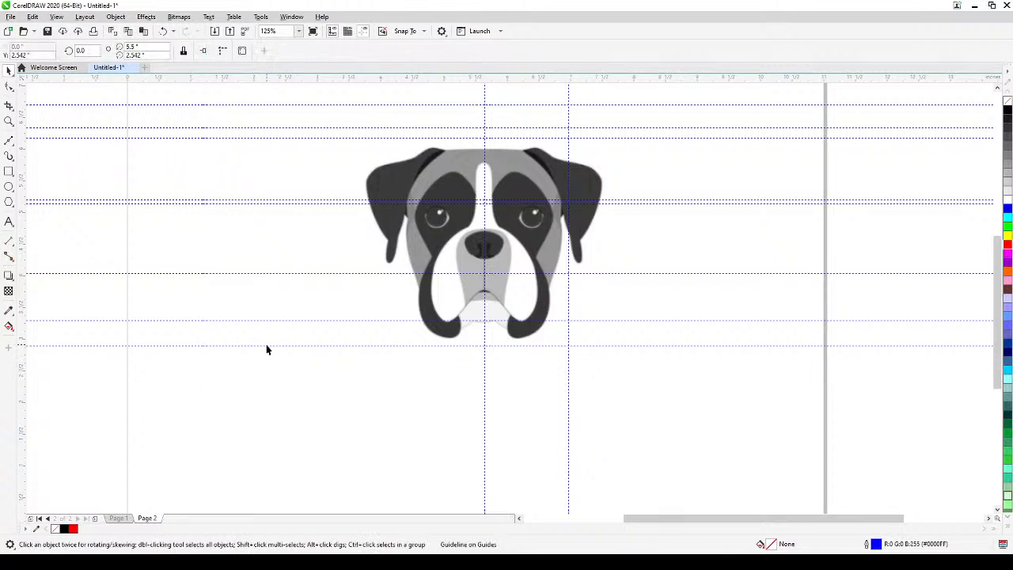
left_click(266, 346)
key("Delete")
left_click(266, 320)
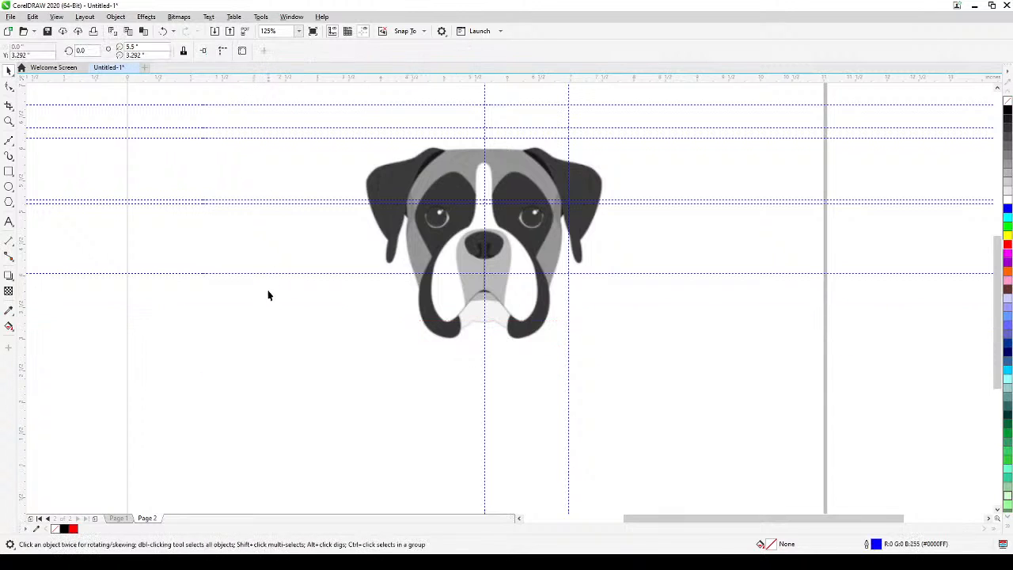
key("Delete")
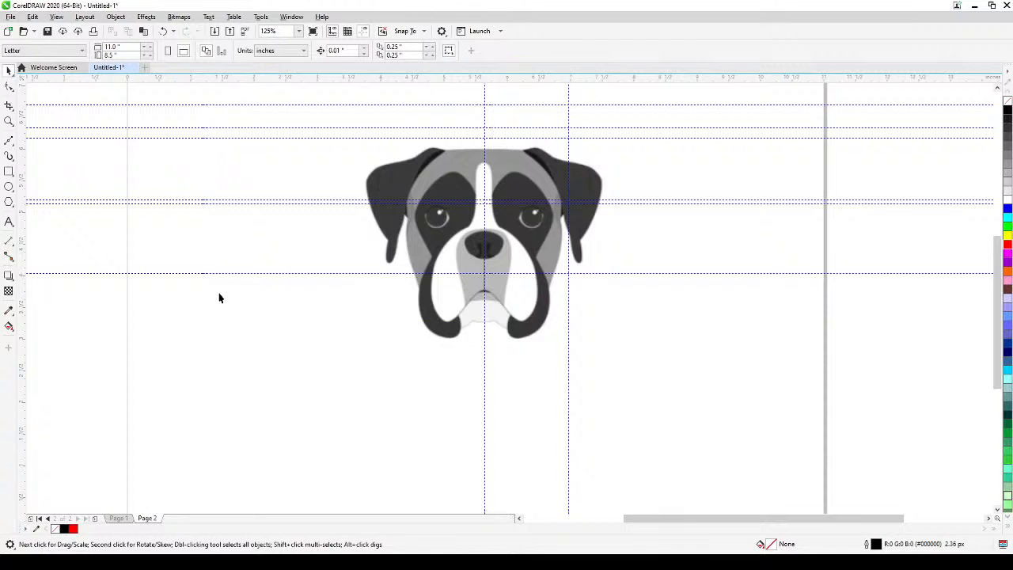
Delete the horizontal guidelines across and above the dog's face and the vertical one through its right-hand ear, keeping the centre guideline.
left_click(242, 273)
key("Delete")
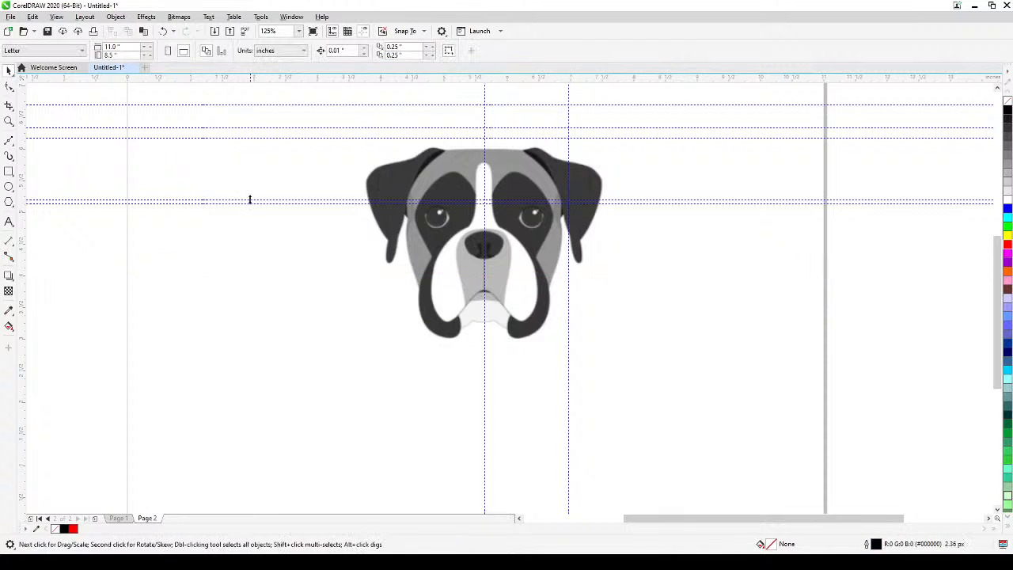
left_click(253, 200)
key("Delete")
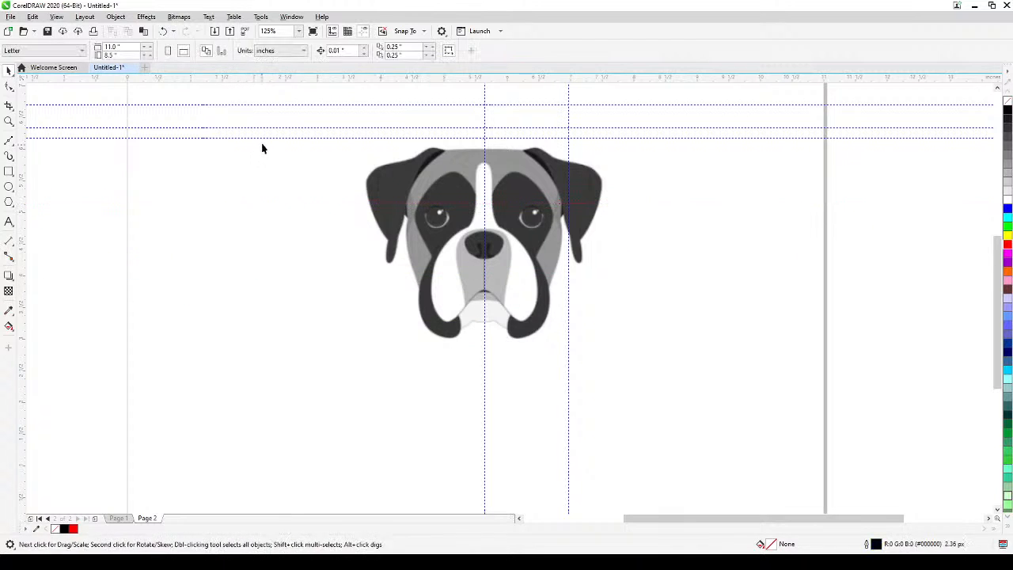
left_click(263, 139)
key("Delete")
left_click(266, 128)
key("Delete")
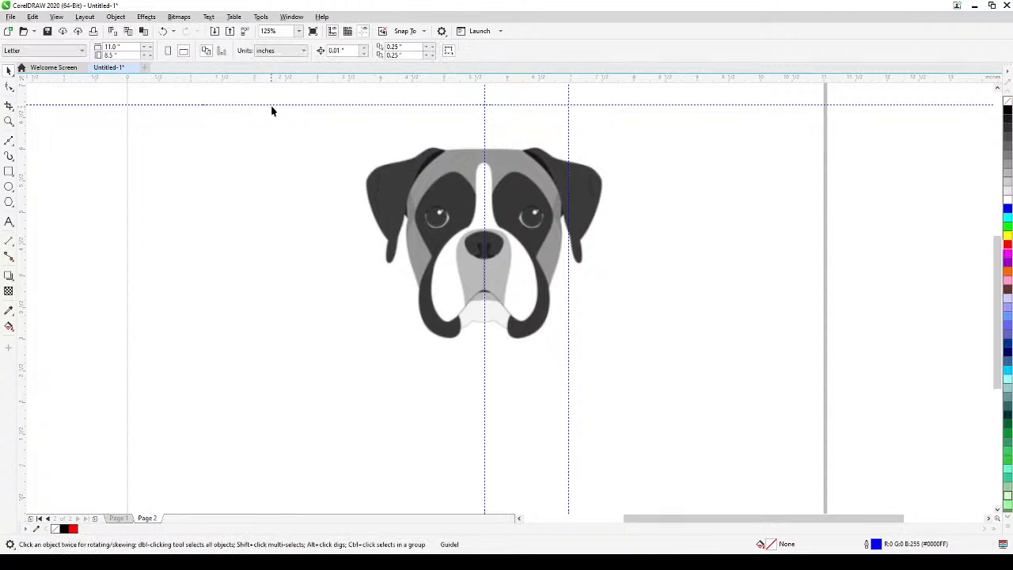
left_click(274, 104)
key("Delete")
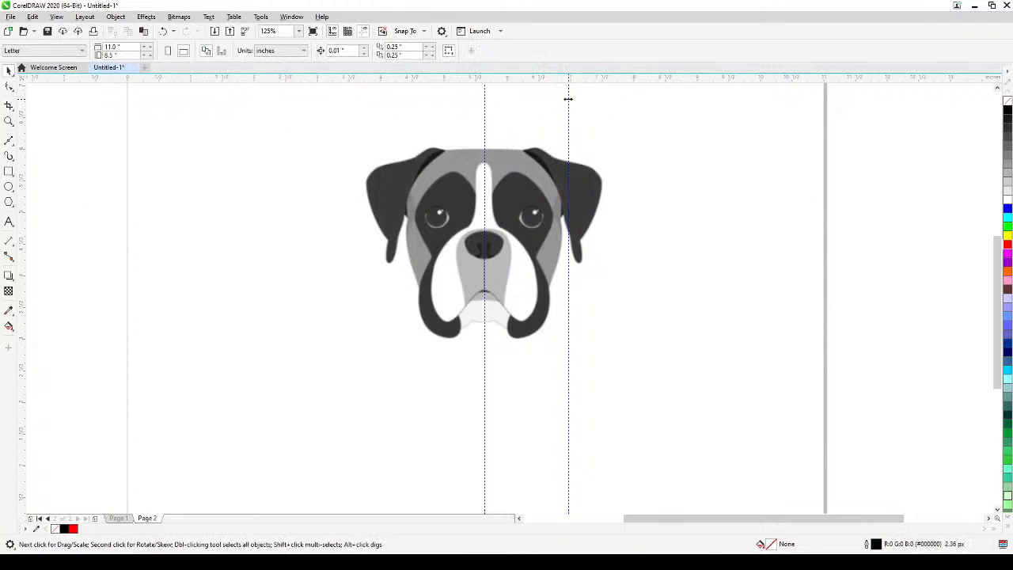
left_click(567, 99)
key("Delete")
Display the drawing in Wireframe view so the dog image appears faded for tracing, and leave nothing selected.
scroll(492, 192, "up", 2)
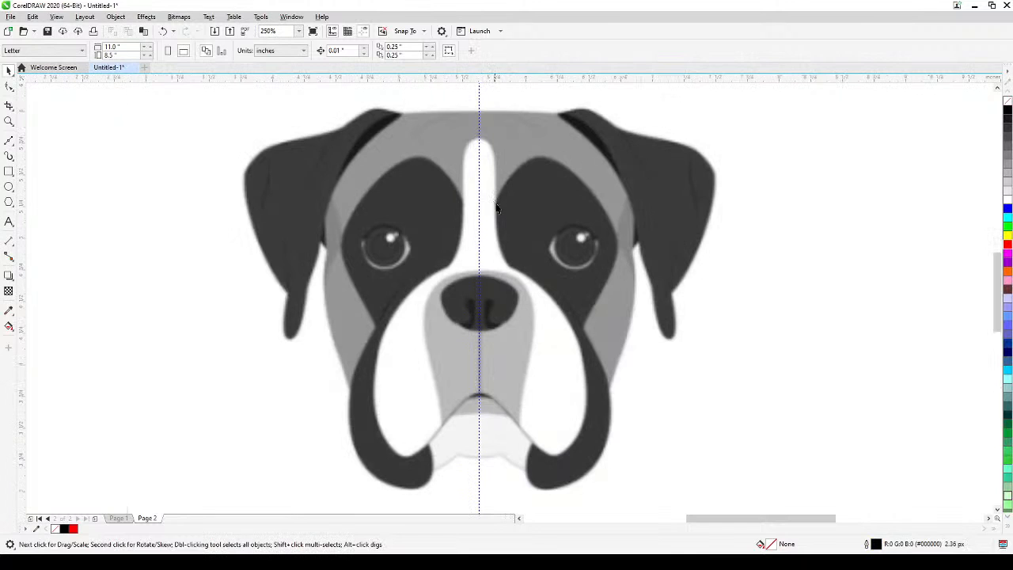
left_click_drag(502, 219, 505, 234)
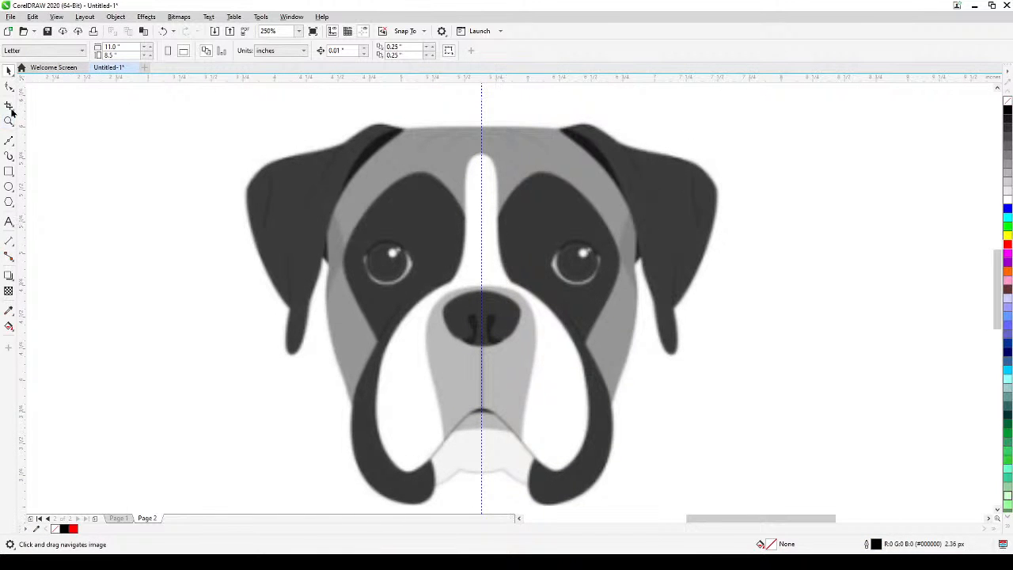
left_click(9, 142)
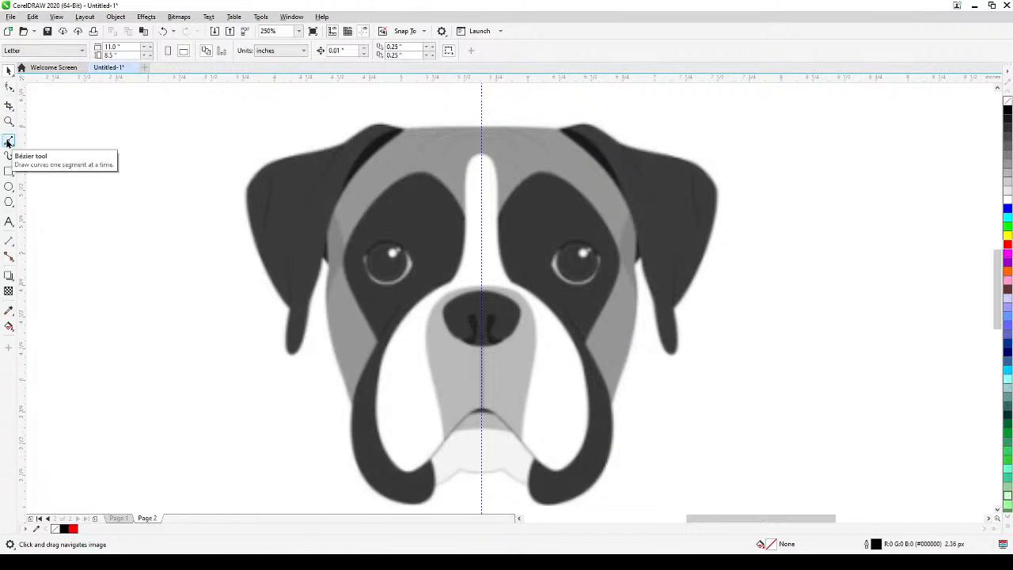
left_click(327, 264)
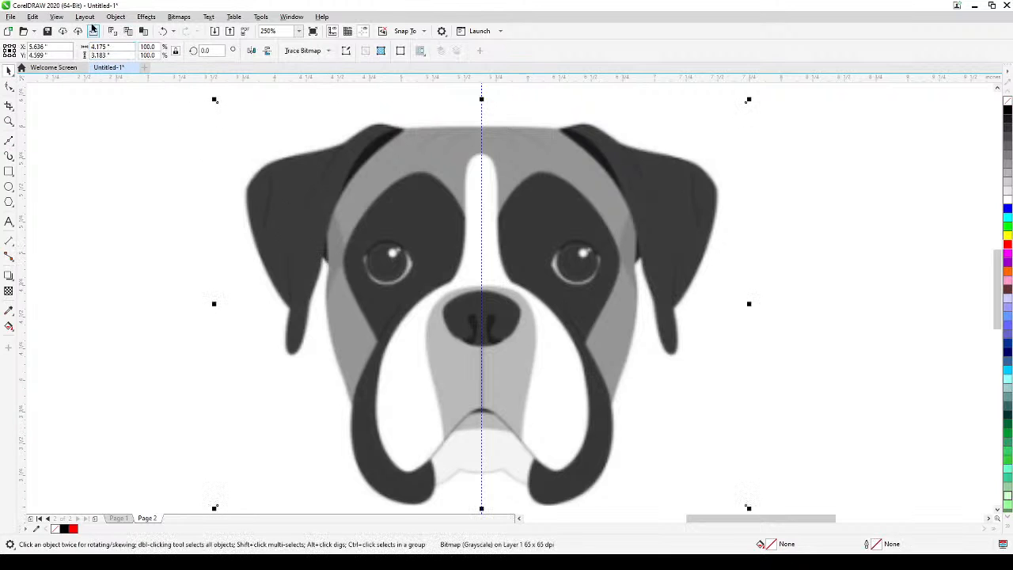
left_click(57, 18)
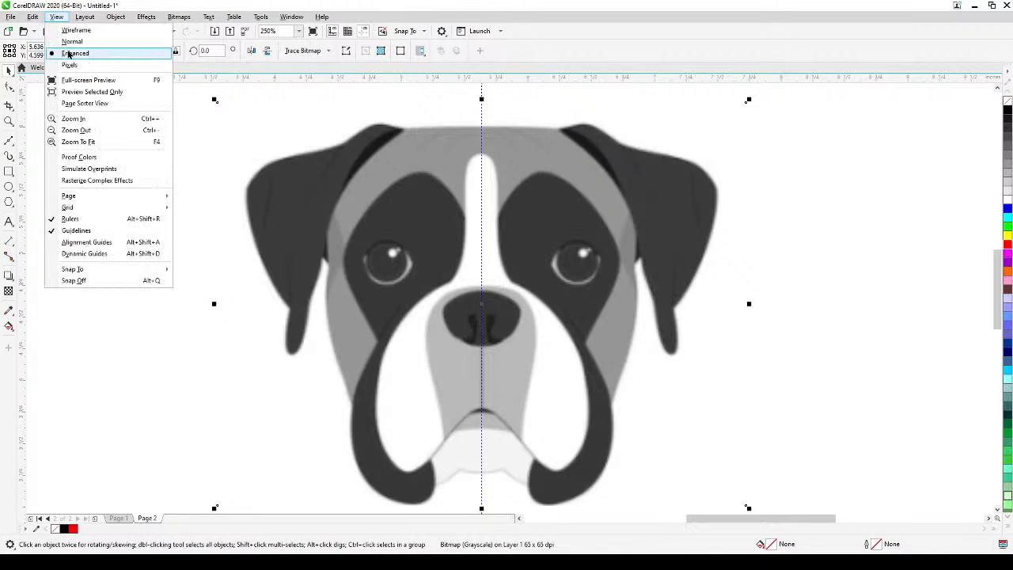
left_click(75, 30)
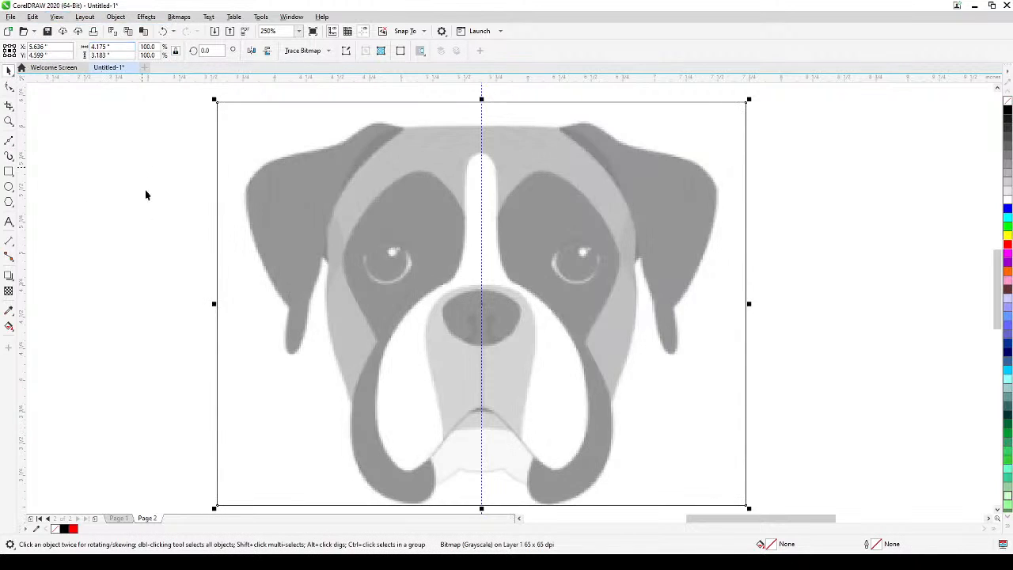
left_click(146, 241)
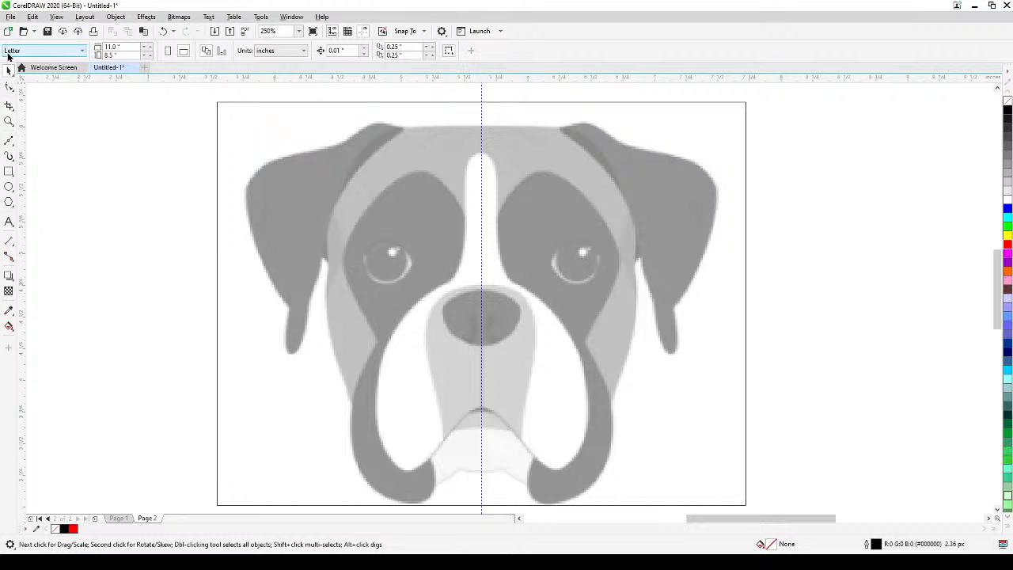
Draw a Bézier line about 0.608 in wide along the head's top edge, from the centre guideline to the left-hand ear.
left_click(8, 143)
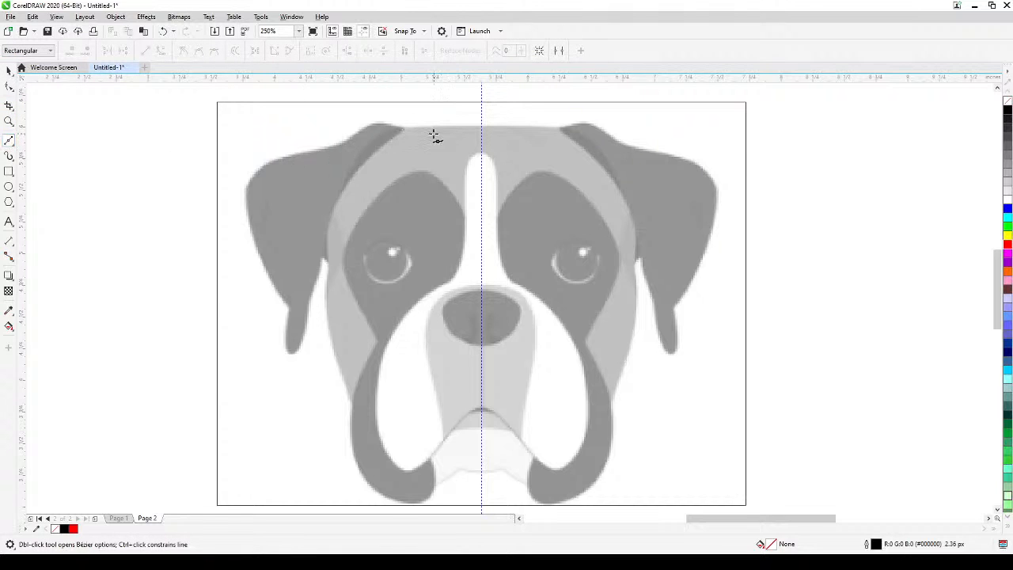
left_click(481, 126)
left_click(400, 127)
left_click(8, 70)
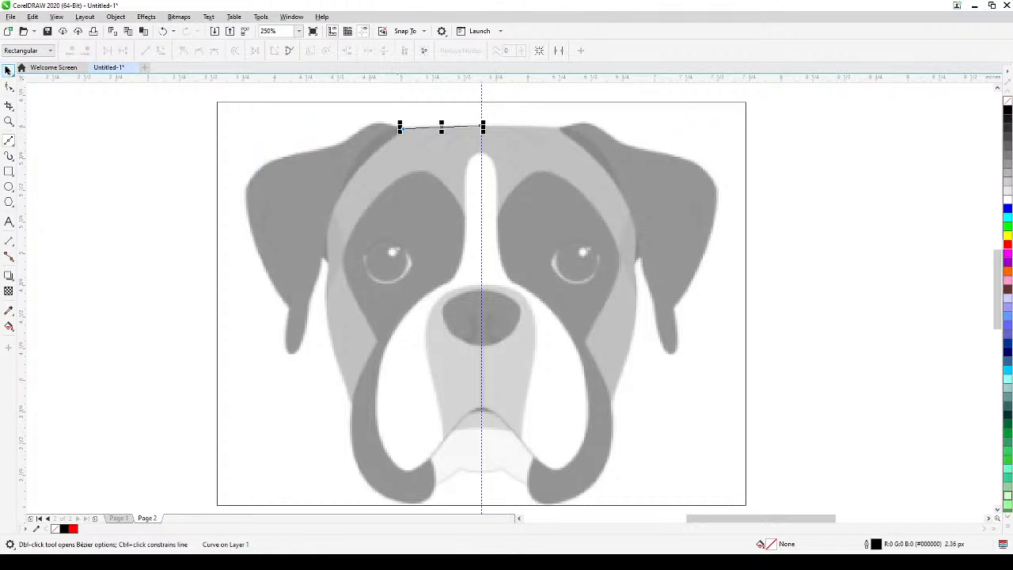
left_click(135, 125)
left_click_drag(479, 196, 481, 195)
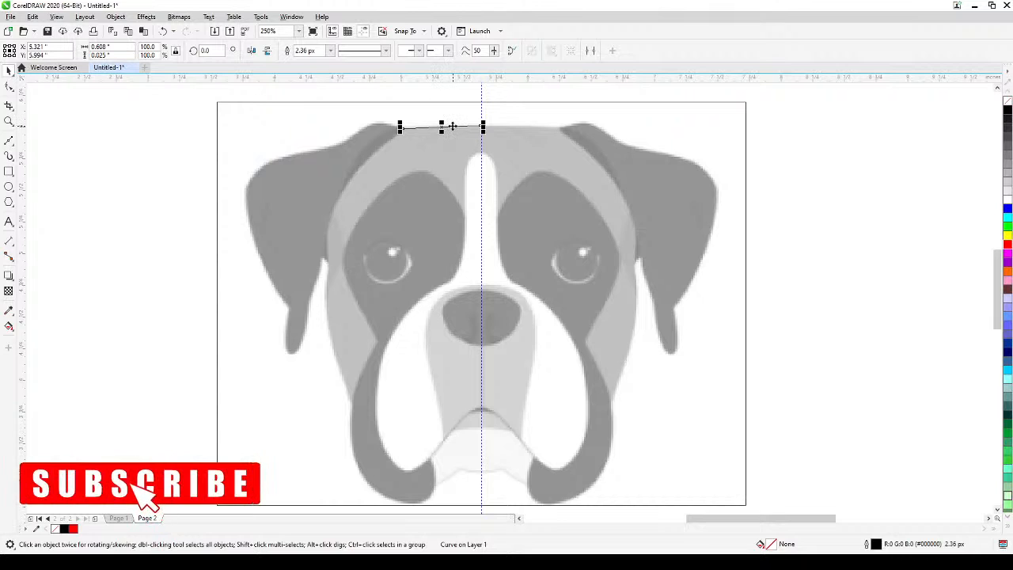
Create a new symmetry from the top head line and move its symmetry line onto the centre guideline at X 5.634 in.
right_click(452, 127)
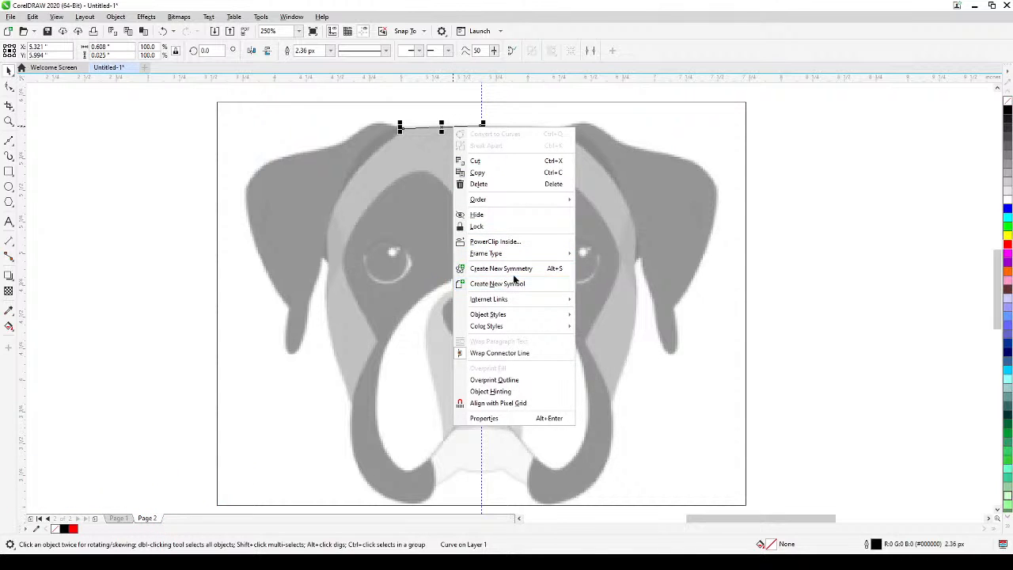
left_click(517, 269)
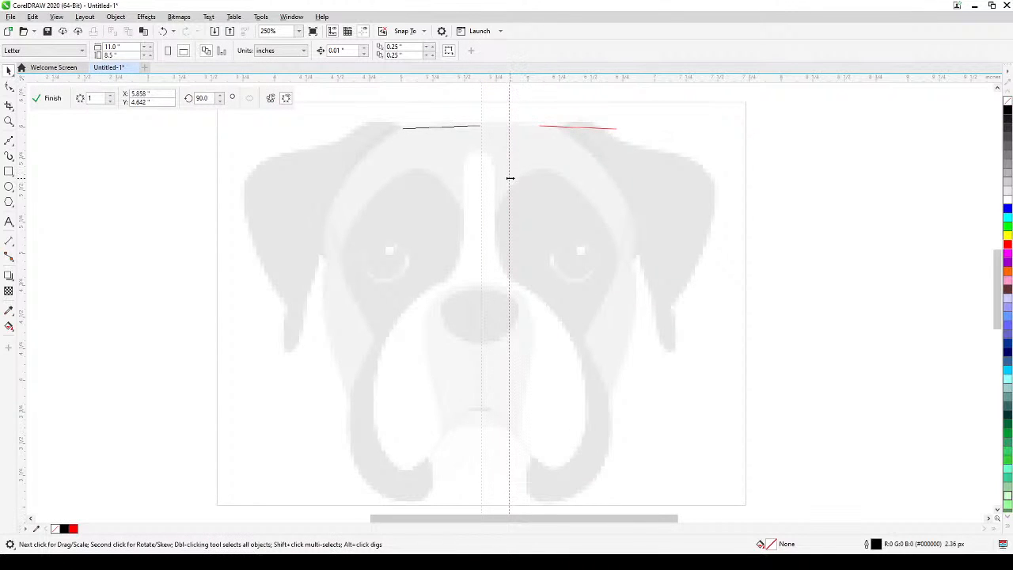
left_click(510, 121)
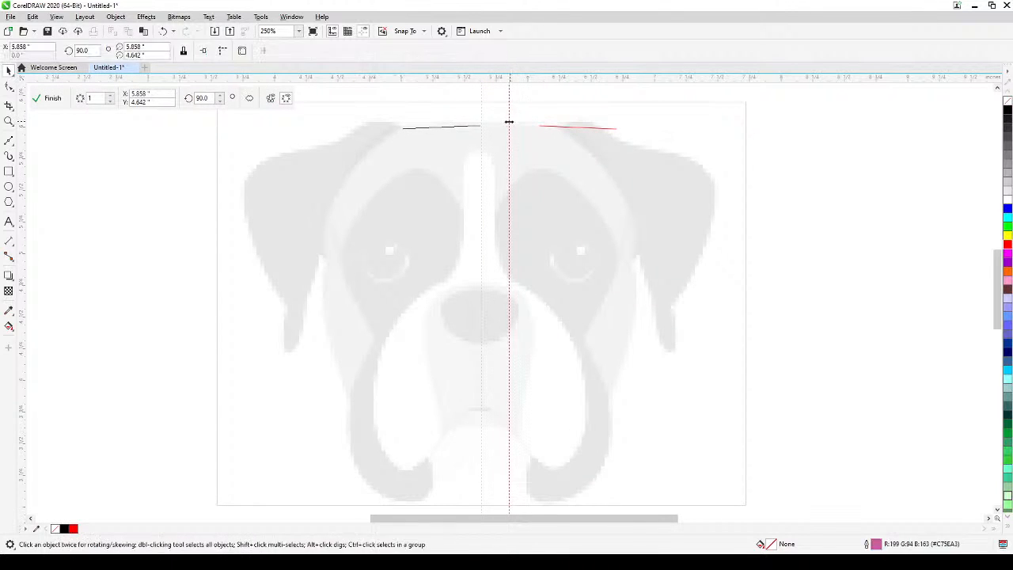
left_click_drag(502, 129, 482, 129)
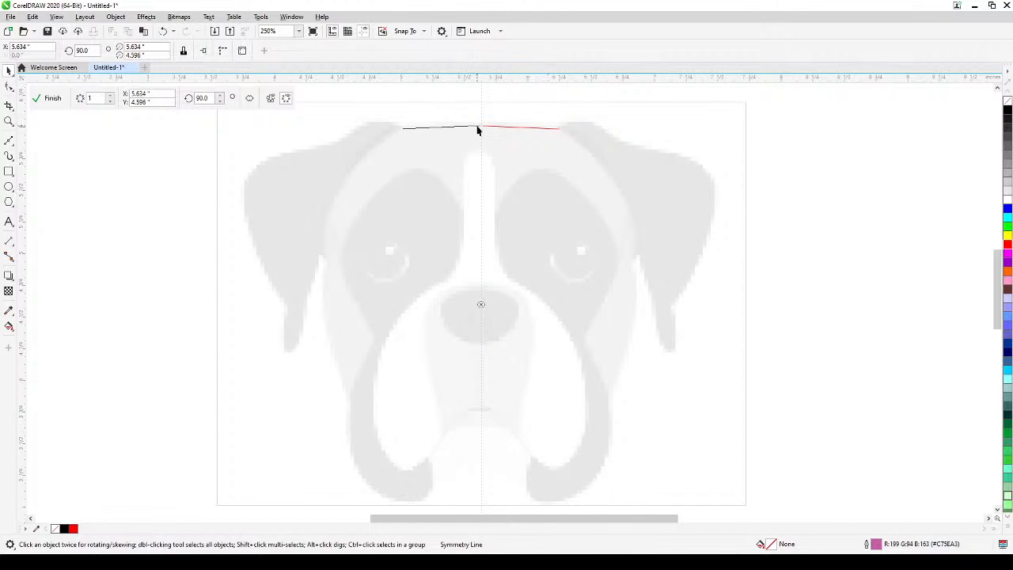
Move the symmetry line to the inner end of the top head line, at X 5.625 in, so both halves meet.
scroll(477, 129, "up", 5)
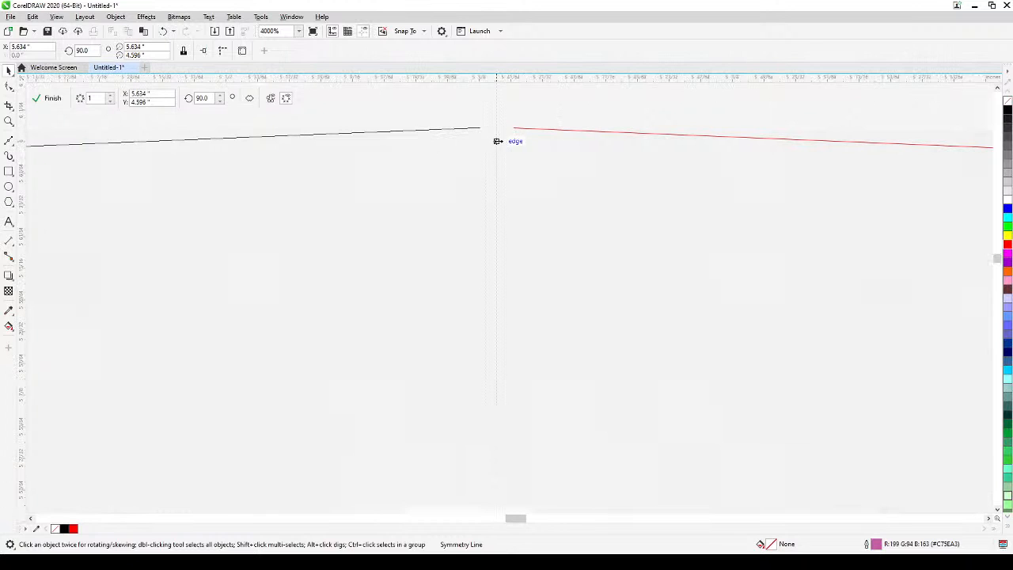
left_click_drag(496, 145, 481, 145)
scroll(484, 129, "up", 4)
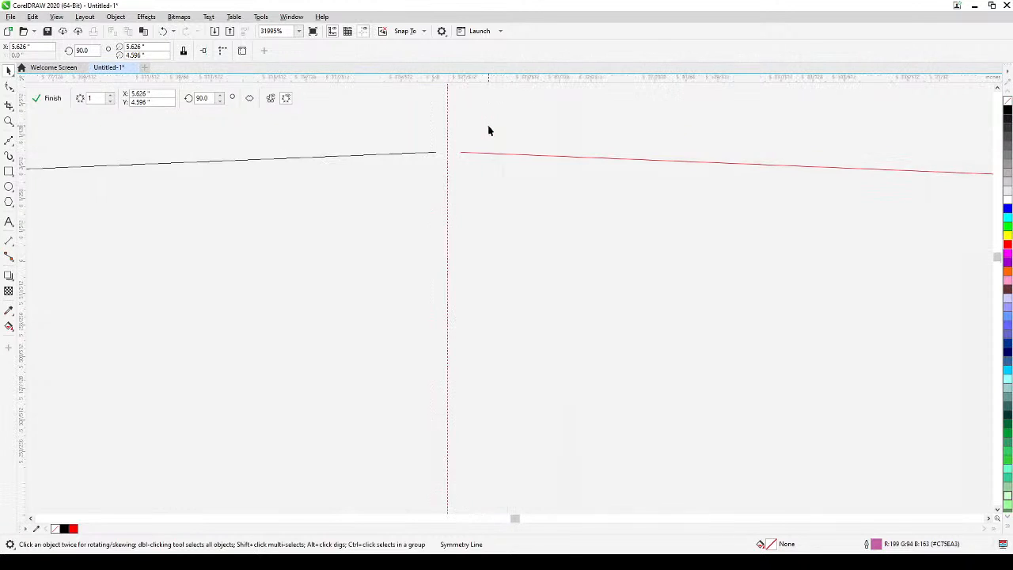
scroll(469, 148, "up", 1)
left_click_drag(425, 173, 401, 173)
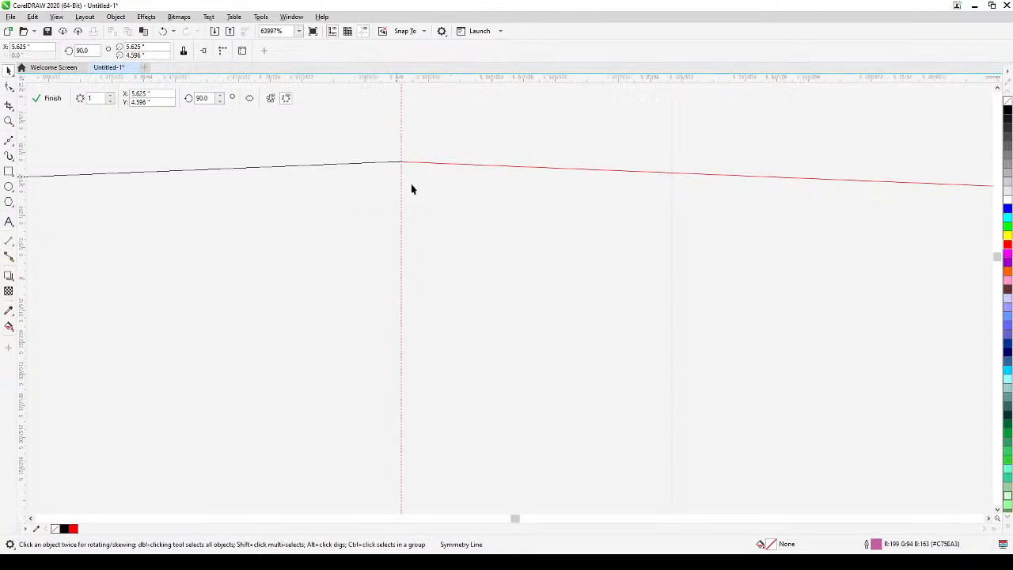
scroll(412, 188, "down", 8)
scroll(458, 165, "down", 2)
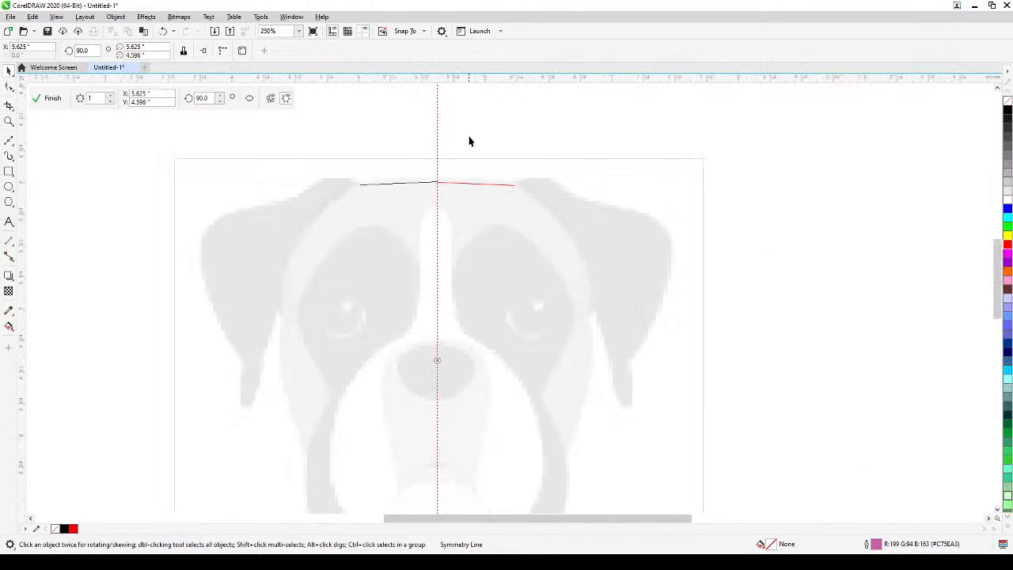
Deselect the symmetry line and display the drawing in Enhanced view.
left_click(441, 222)
left_click_drag(285, 223, 372, 168)
left_click_drag(395, 259, 373, 255)
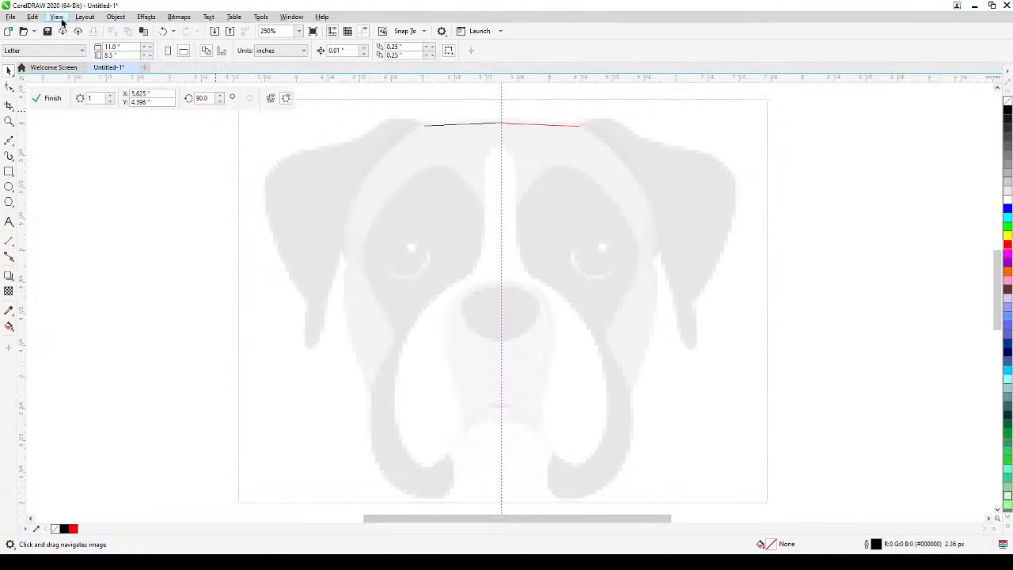
left_click(57, 17)
left_click(75, 53)
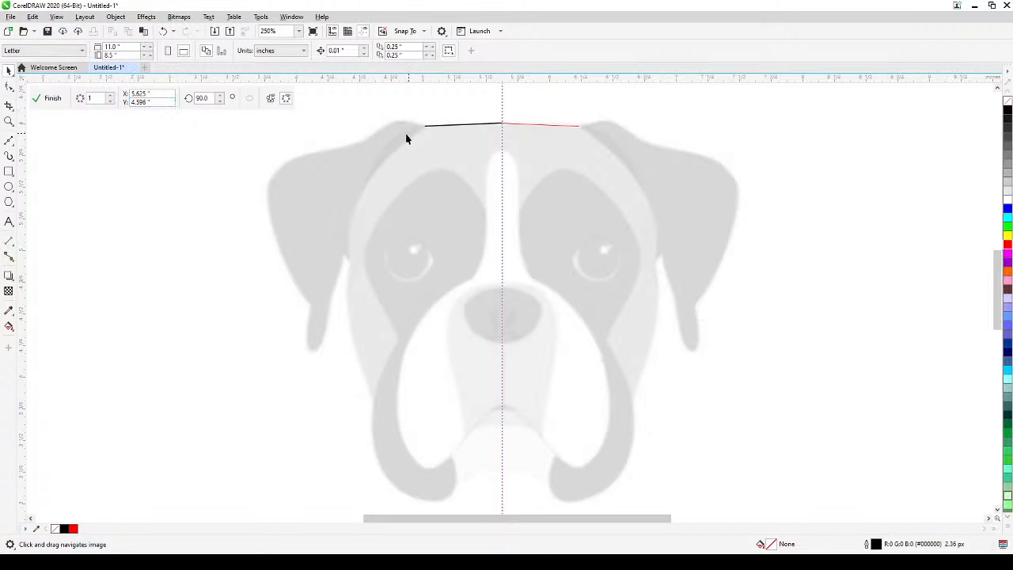
Continue the Bézier line from the outer end of the top head line over the left-hand ear's fold.
key("space")
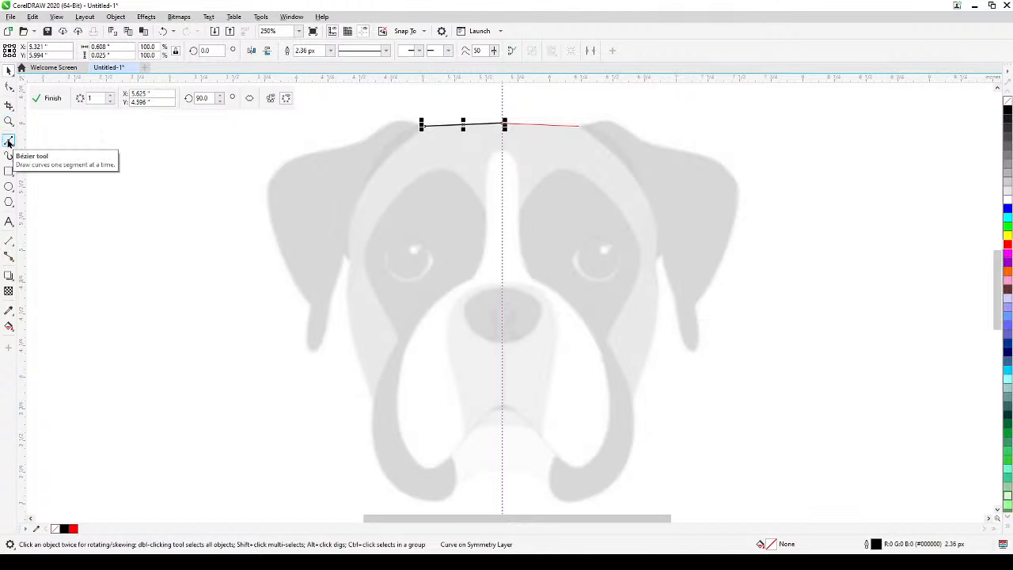
left_click(9, 141)
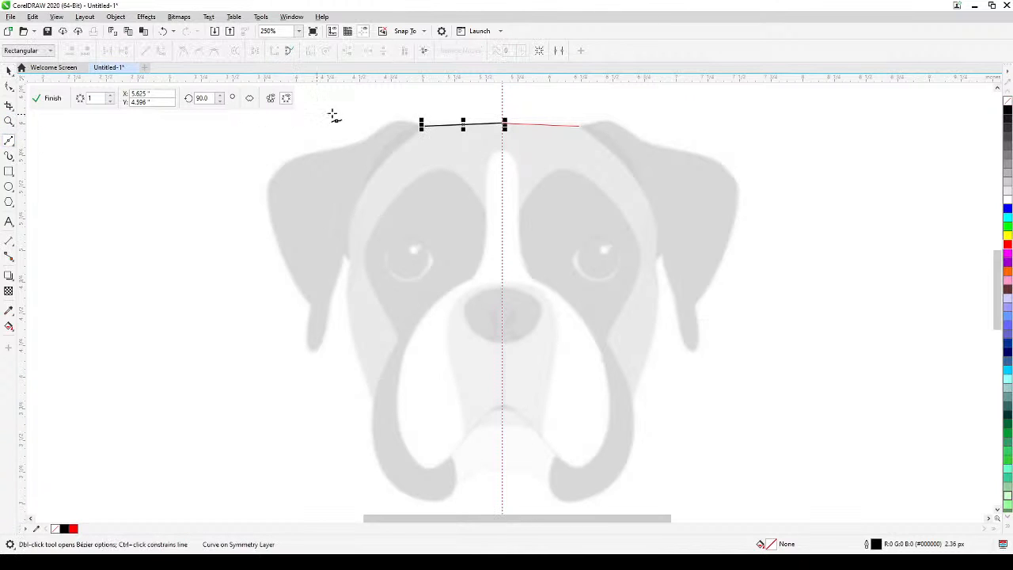
scroll(420, 127, "up", 2)
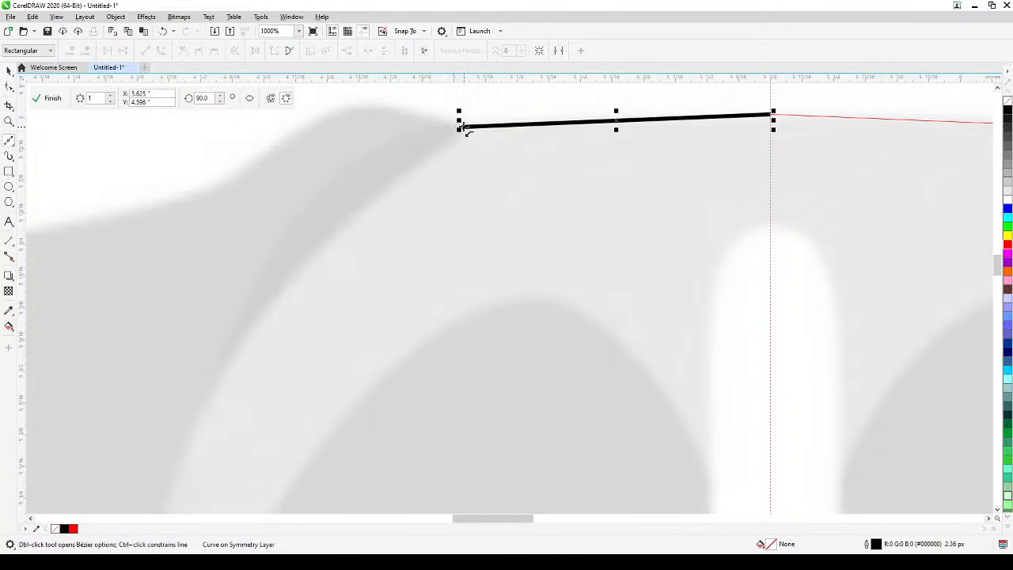
left_click(460, 126)
mouse_move(345, 109)
left_mouse_down()
mouse_move(311, 122)
mouse_move(389, 133)
left_mouse_up()
scroll(322, 133, "down", 1)
left_click(352, 140)
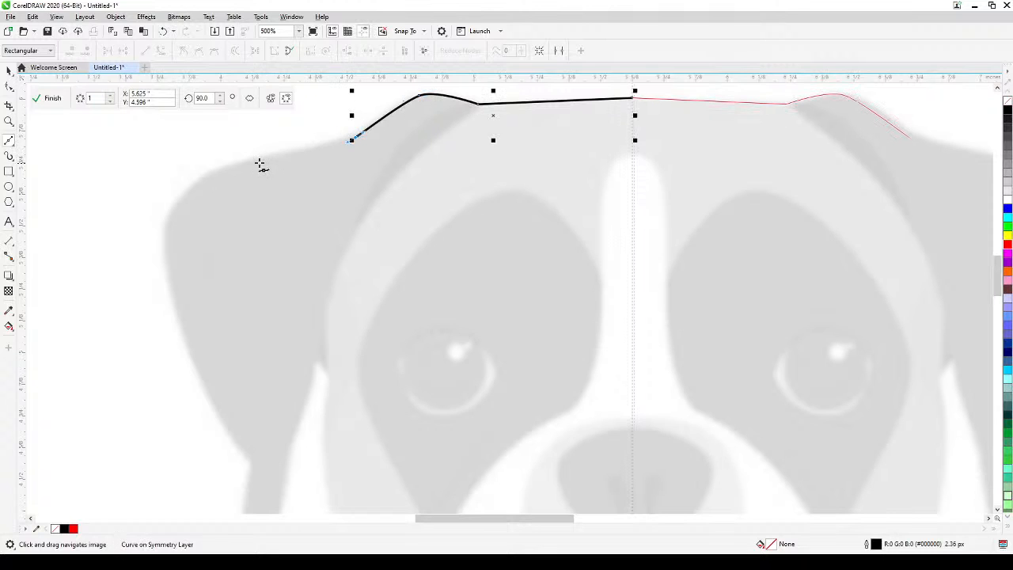
Extend the Bézier line around the left-hand ear's upper outer corner and down its outer edge to the ear tip.
left_click(251, 163)
left_click_drag(207, 179, 200, 184)
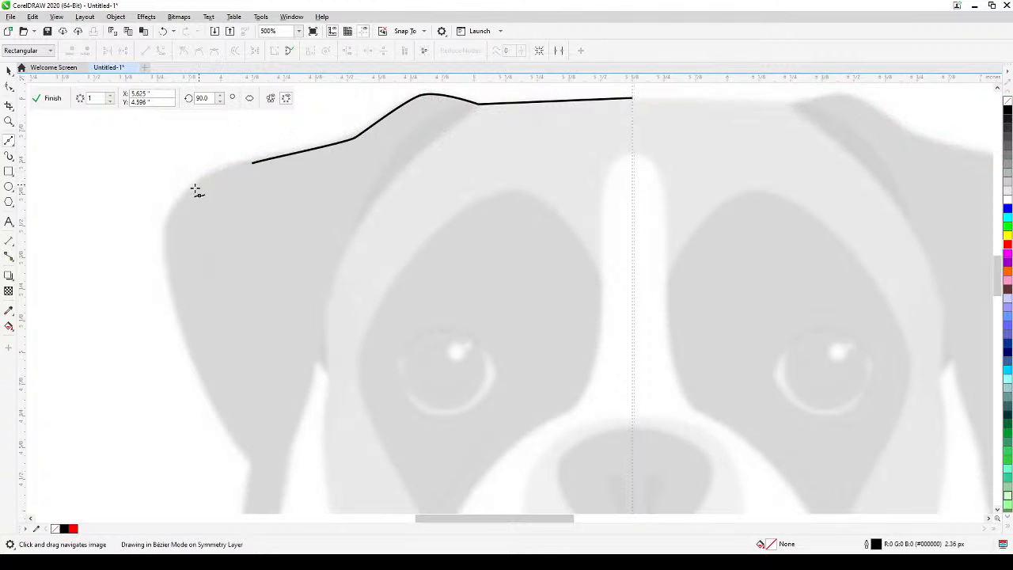
left_click_drag(166, 230, 166, 247)
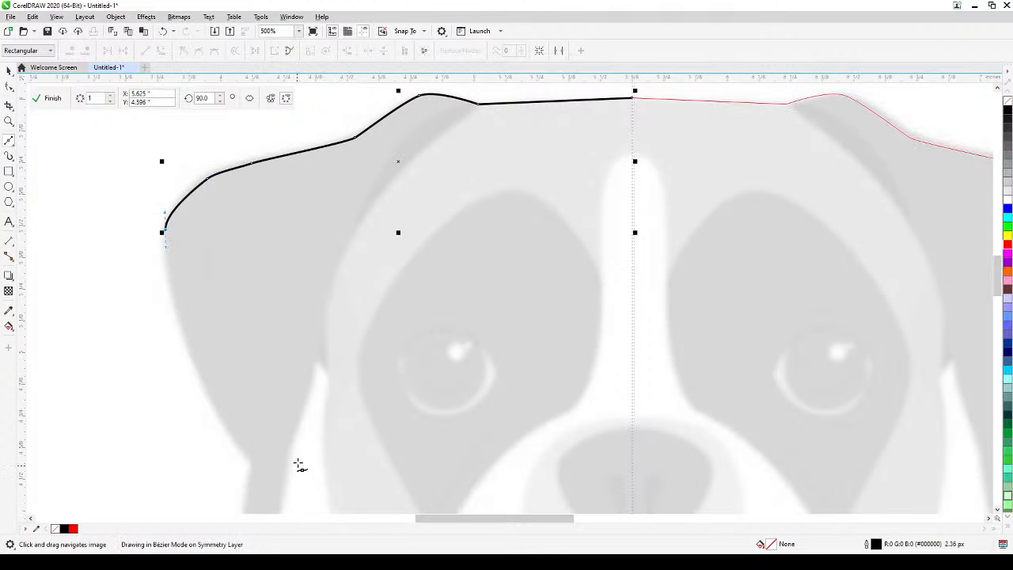
left_click_drag(305, 451, 329, 425)
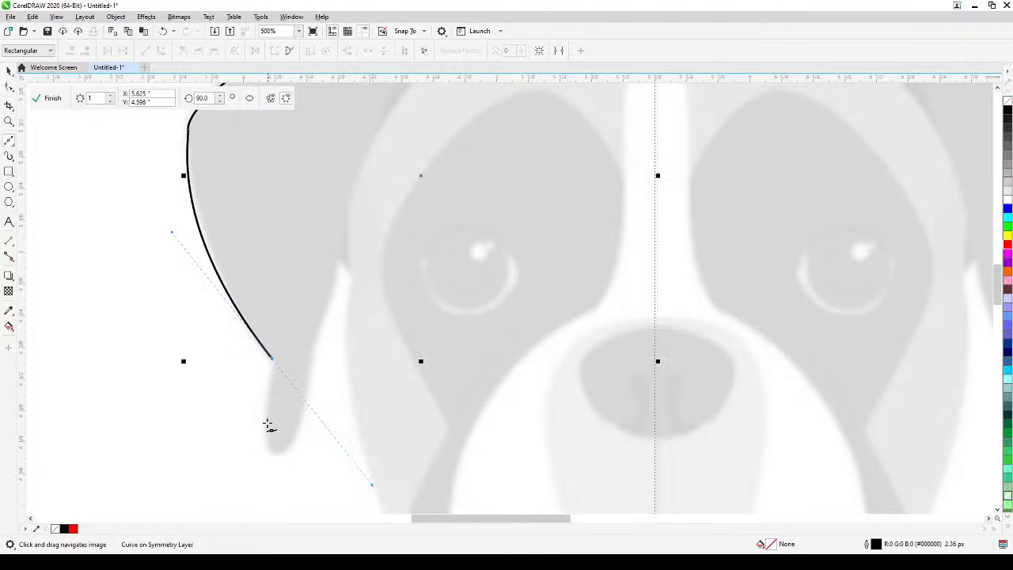
mouse_move(269, 425)
left_mouse_down()
mouse_move(291, 445)
mouse_move(305, 425)
mouse_move(278, 452)
mouse_move(297, 453)
left_mouse_up()
Adjust the handles of the node above the ear tip, make it a cusp, and bend the outer ear segment onto the traced edge.
left_click(4, 89)
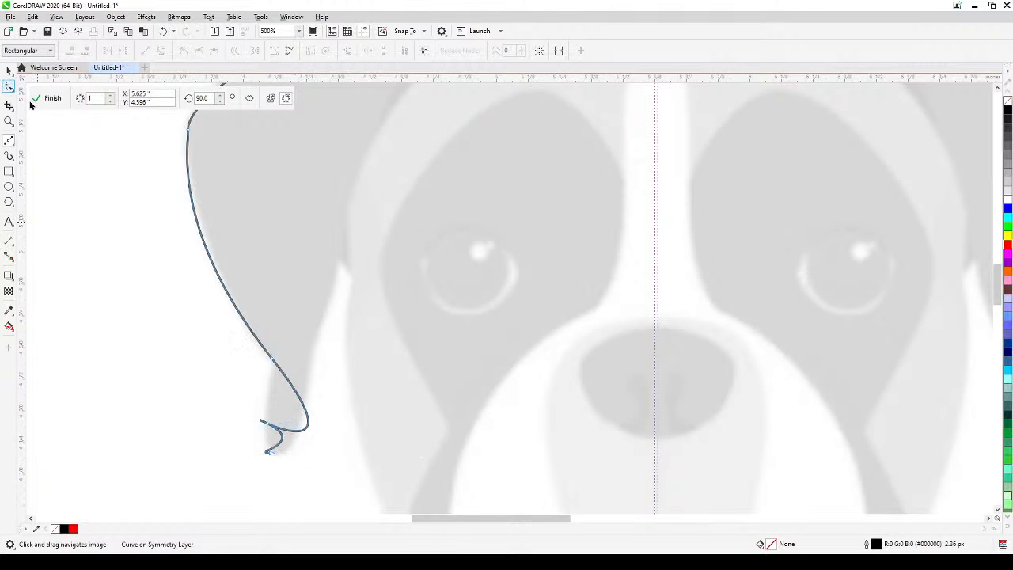
left_click(274, 361)
mouse_move(377, 491)
left_mouse_down()
mouse_move(265, 416)
mouse_move(283, 413)
mouse_move(284, 397)
left_mouse_up()
left_click_drag(301, 332, 244, 376)
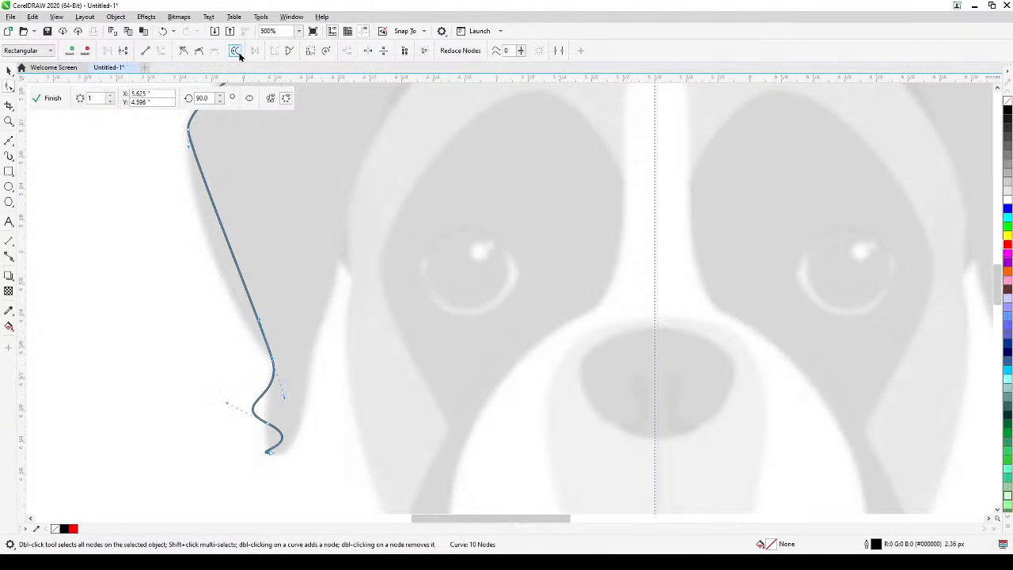
left_click(189, 53)
left_click_drag(233, 256, 218, 269)
Reshape the curve at the left-hand ear tip and convert its last segment to a straight line.
scroll(297, 320, "down", 4)
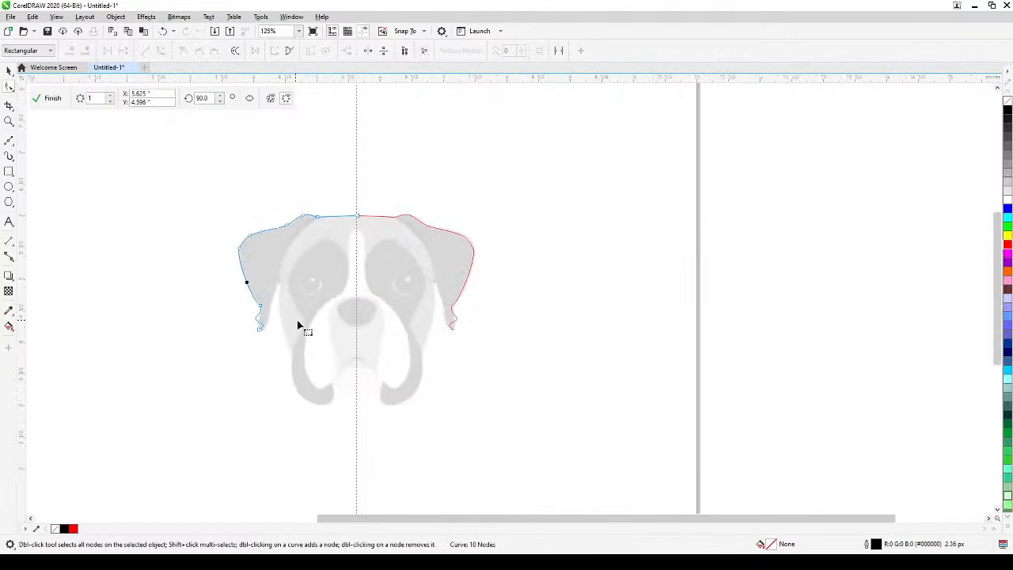
scroll(380, 321, "up", 3)
scroll(302, 332, "up", 2)
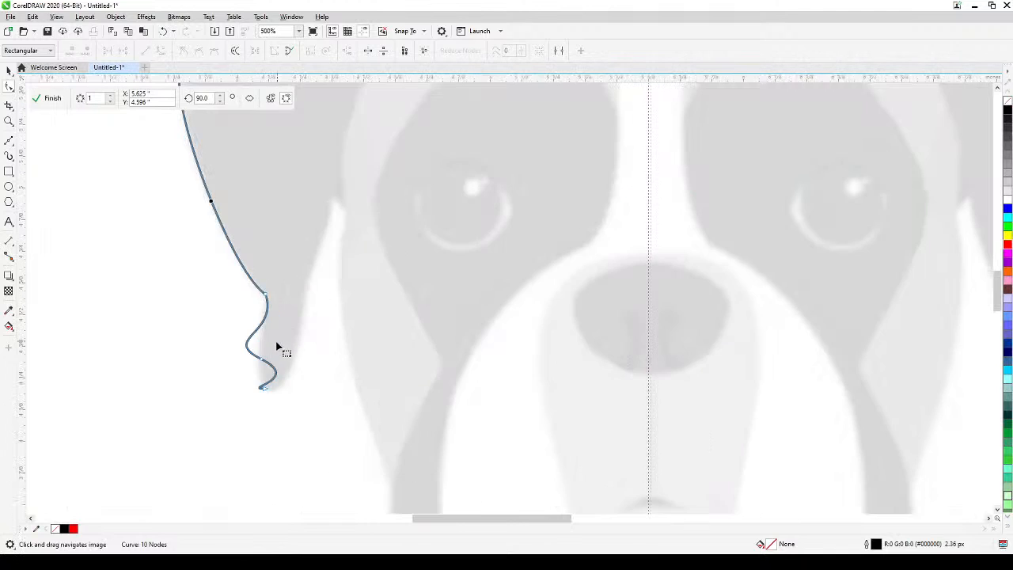
left_click_drag(262, 356, 224, 412)
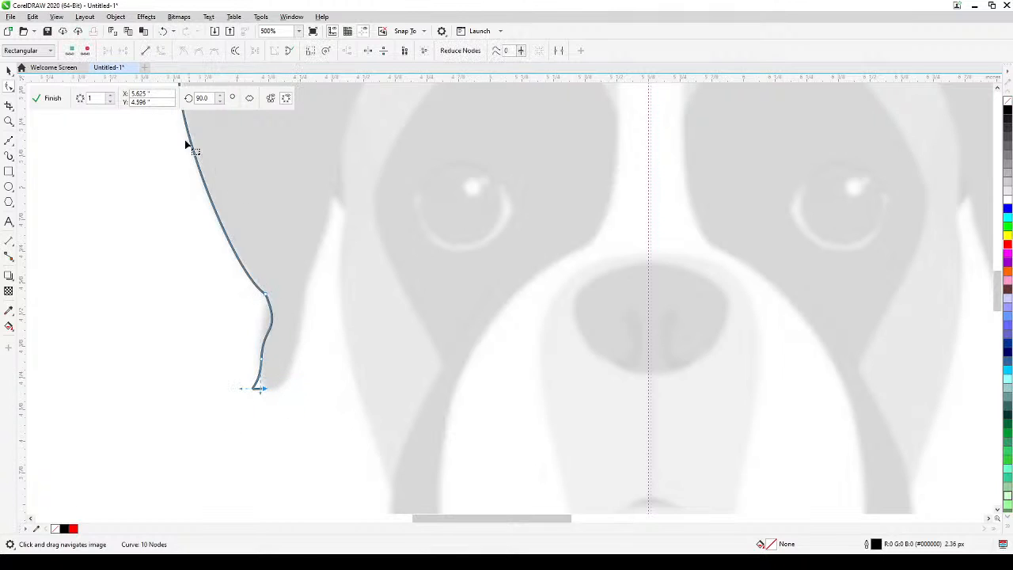
left_click(146, 51)
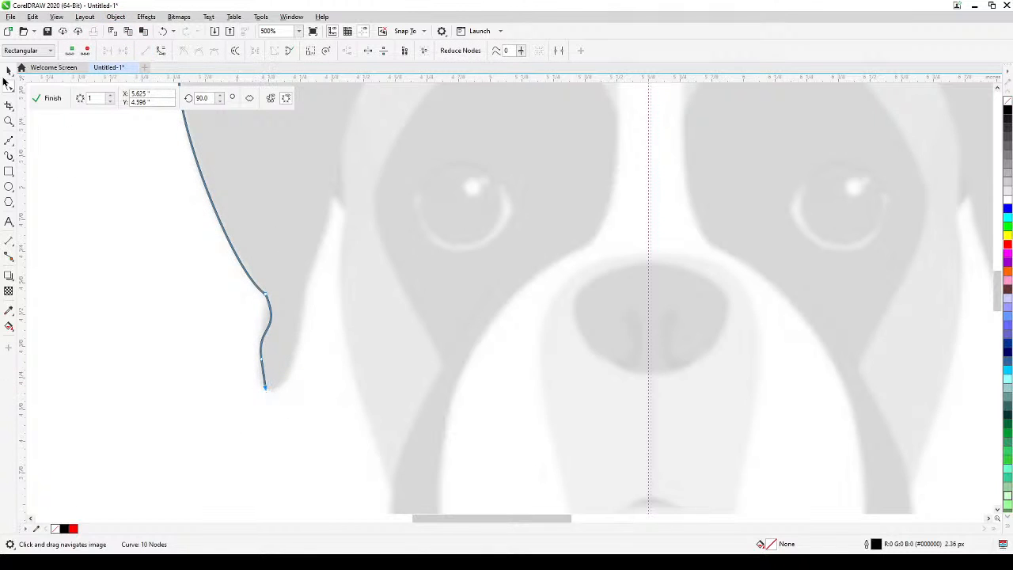
Continue the Bézier line from the ear tip up the ear's inner edge to where it meets the cheek.
left_click(8, 140)
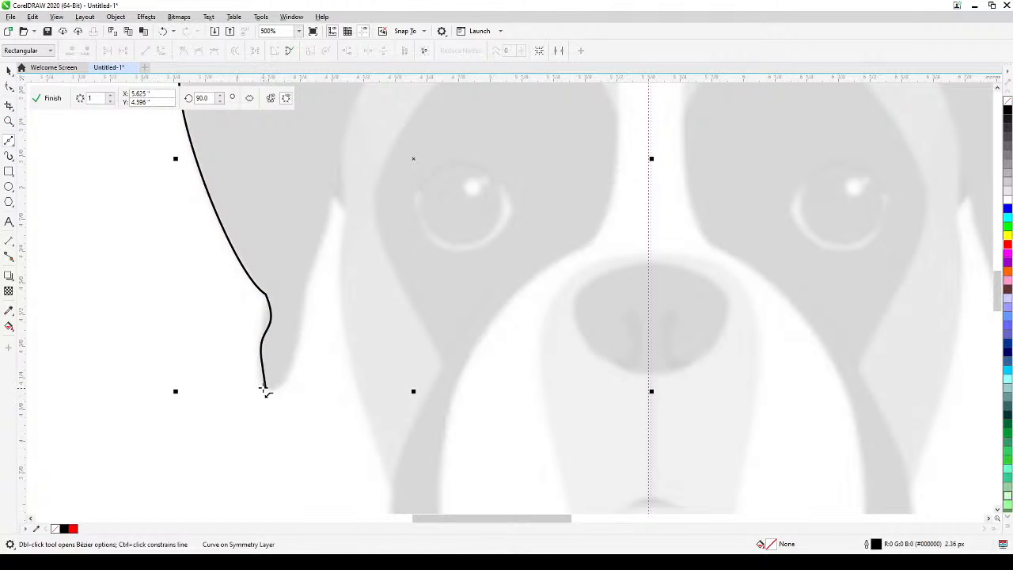
left_click(265, 389)
left_click_drag(280, 386, 300, 336)
left_click_drag(304, 293, 308, 283)
left_click_drag(362, 188, 322, 255)
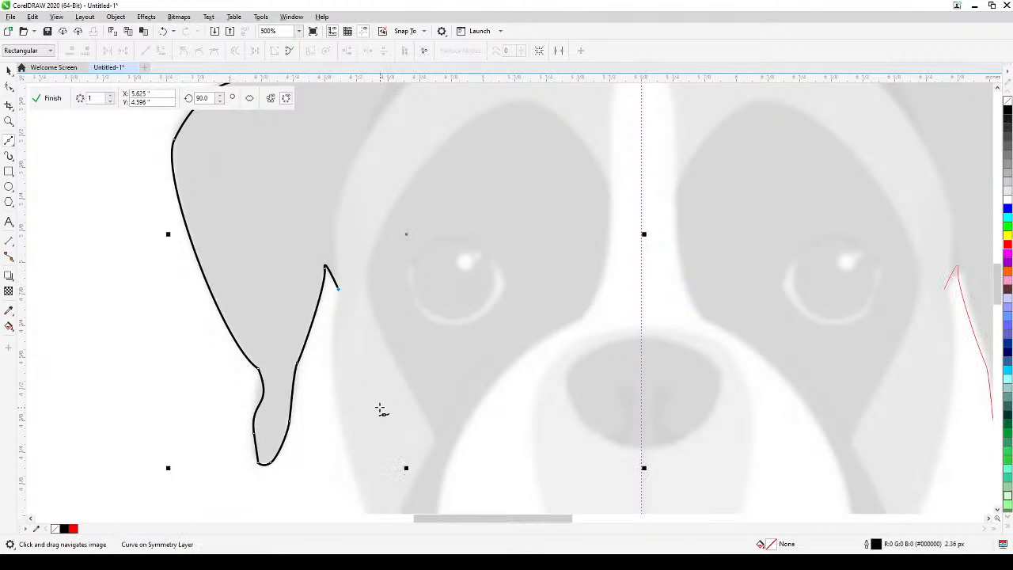
Trace the left-hand cheek with Bézier segments from the ear junction down to the top of the jowl.
mouse_move(380, 405)
left_mouse_down()
mouse_move(377, 269)
mouse_move(340, 271)
mouse_move(346, 320)
left_mouse_up()
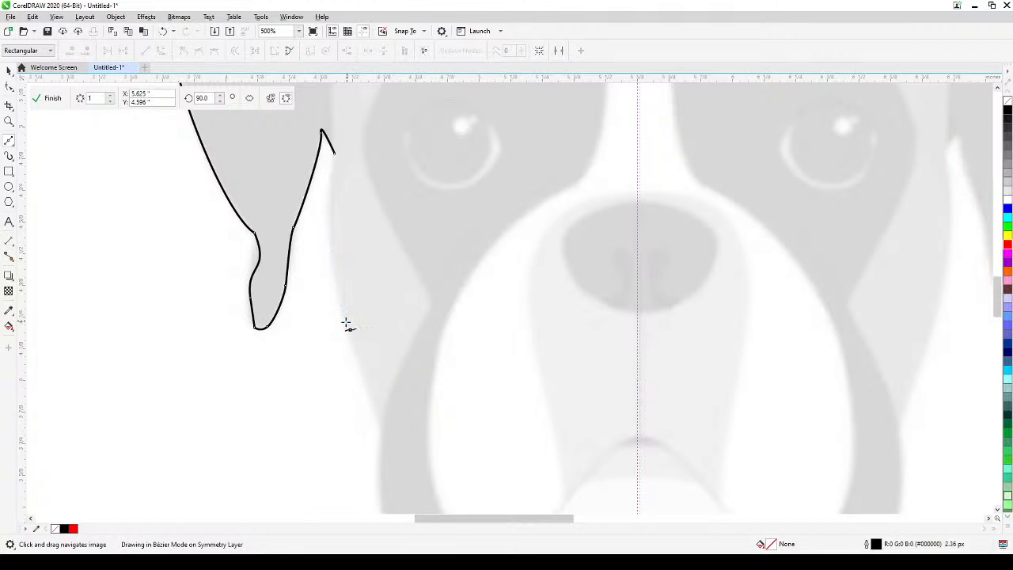
left_click(365, 393)
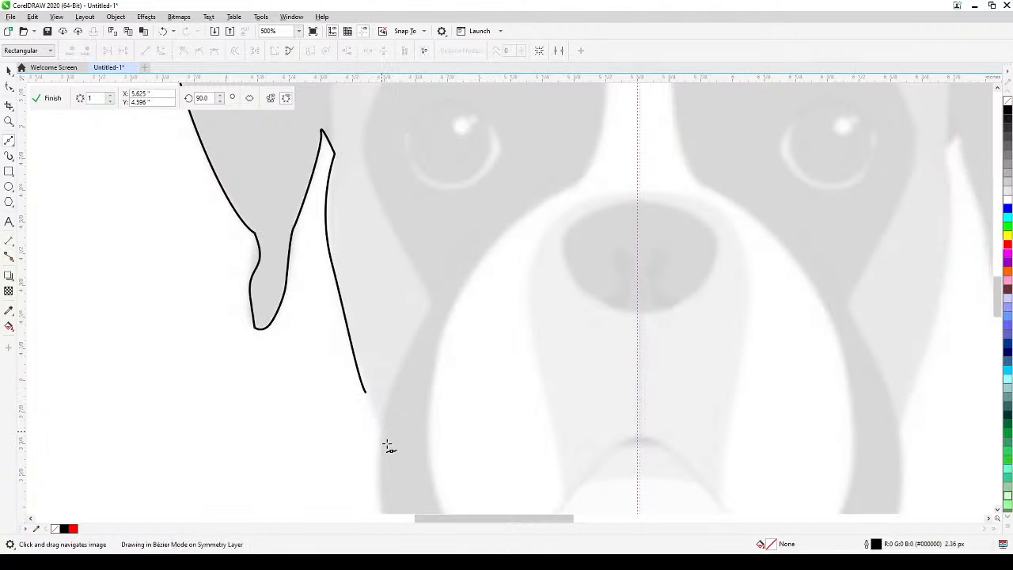
left_click(378, 425)
Trace the outer edge and rounded bottom of the left-hand jowl up to its junction with the chin.
left_click_drag(452, 471, 451, 256)
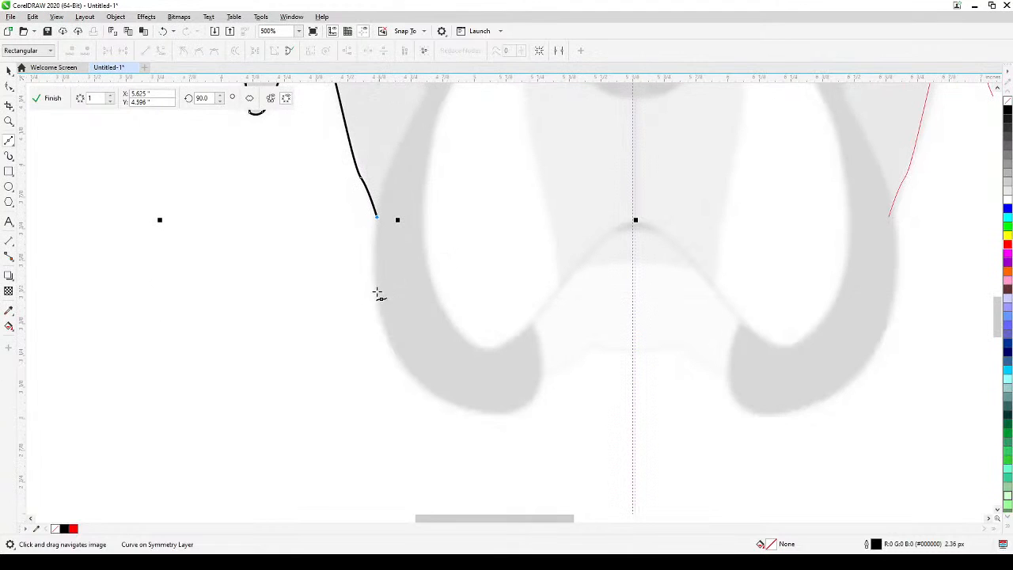
left_click_drag(378, 293, 387, 314)
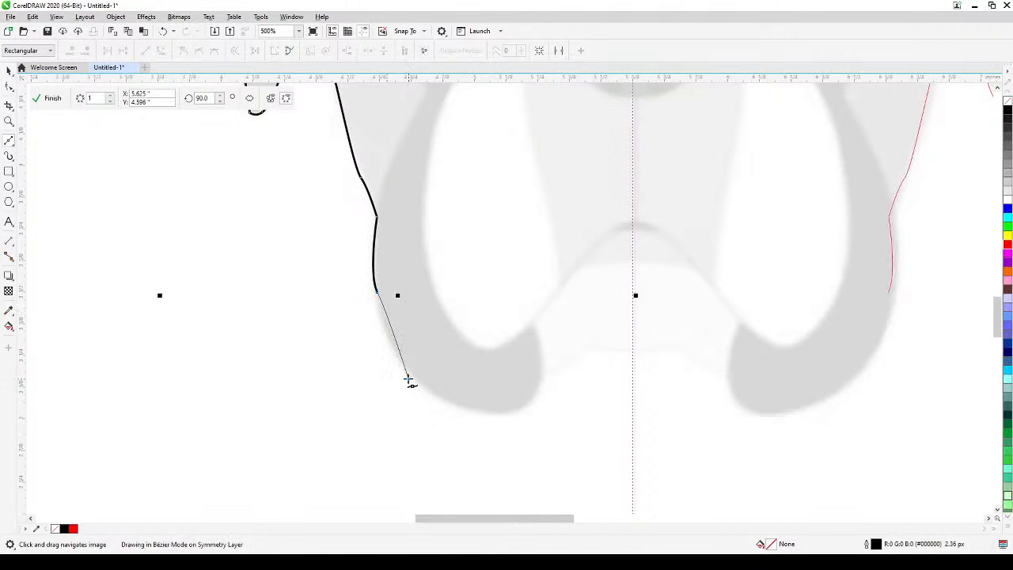
left_click_drag(408, 380, 414, 388)
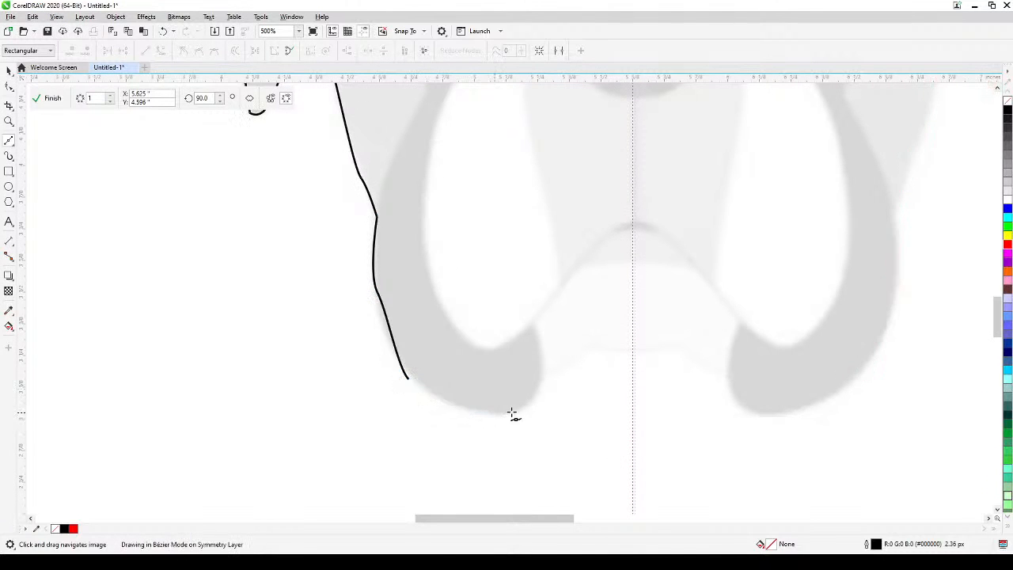
left_click_drag(525, 411, 533, 401)
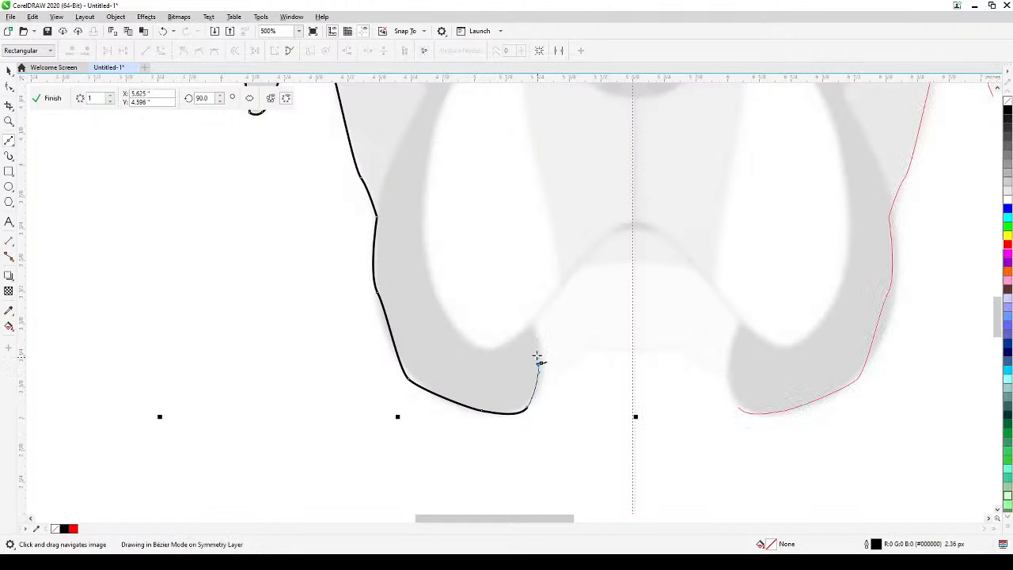
left_click_drag(538, 354, 538, 354)
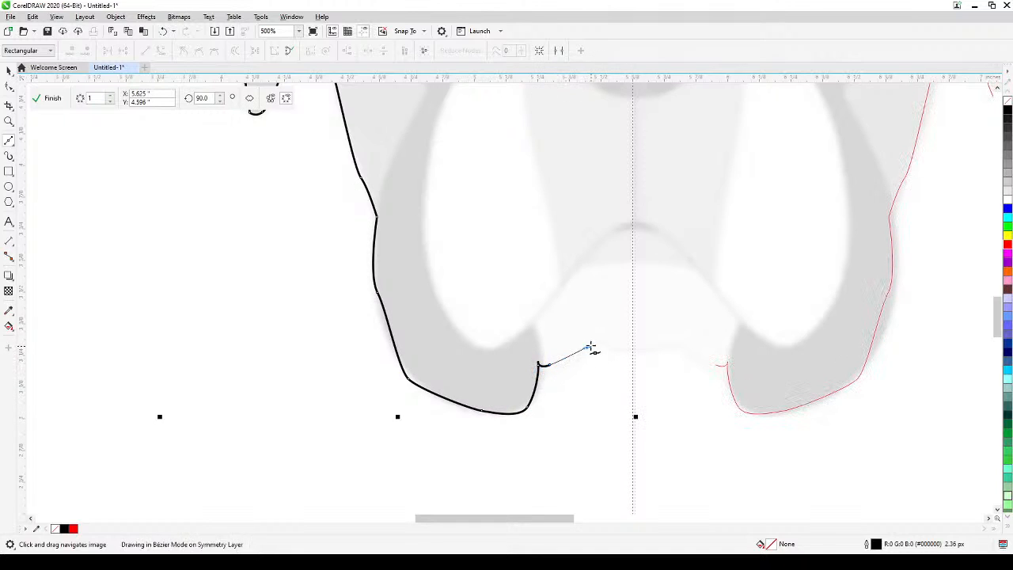
Trace the chin's lower edge with Bézier segments and end the line on the symmetry line so both halves meet.
left_click_drag(590, 347, 631, 356)
scroll(633, 355, "up", 2)
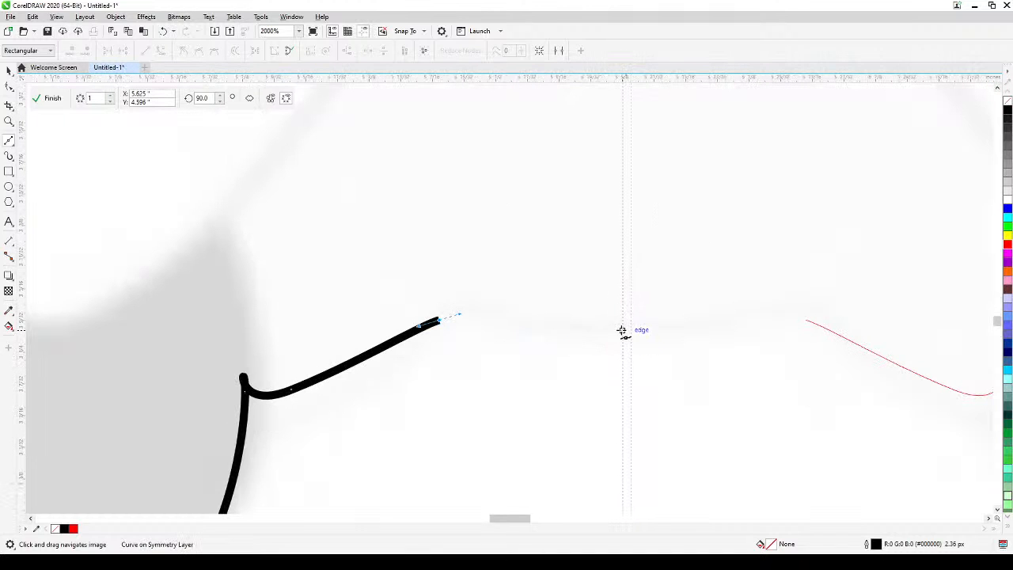
scroll(629, 337, "down", 4)
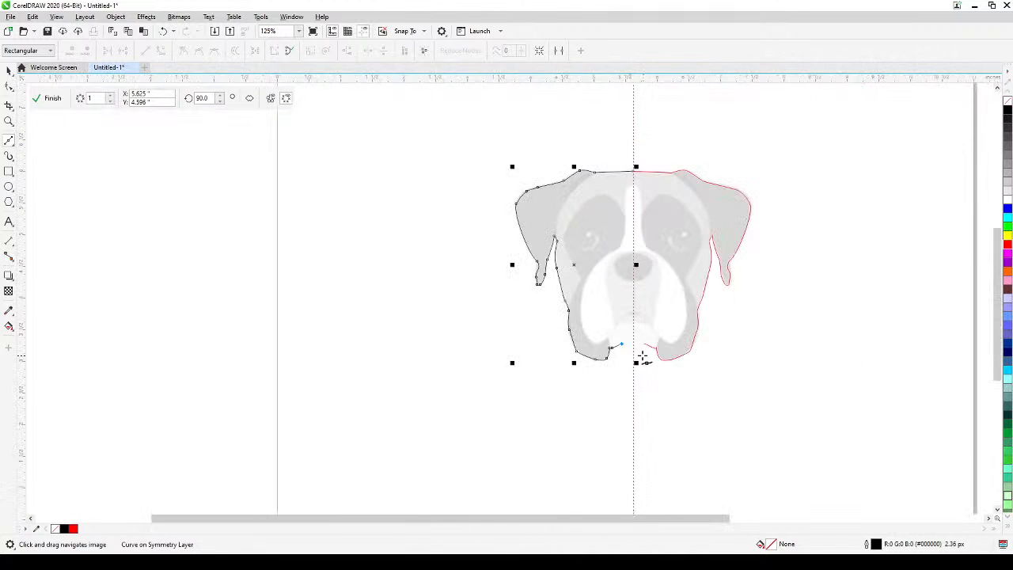
scroll(640, 352, "up", 2)
scroll(625, 320, "up", 1)
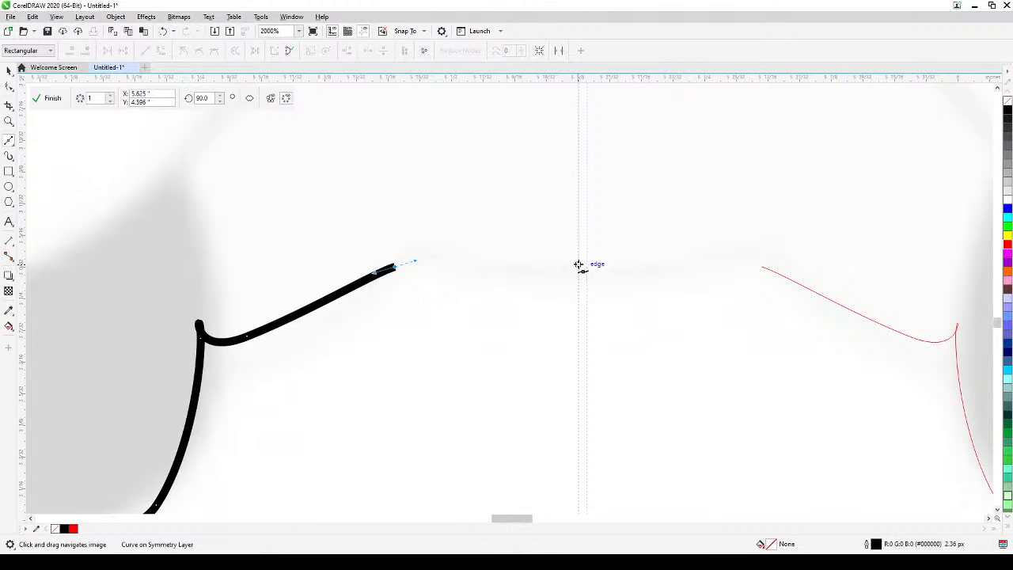
left_click(579, 265)
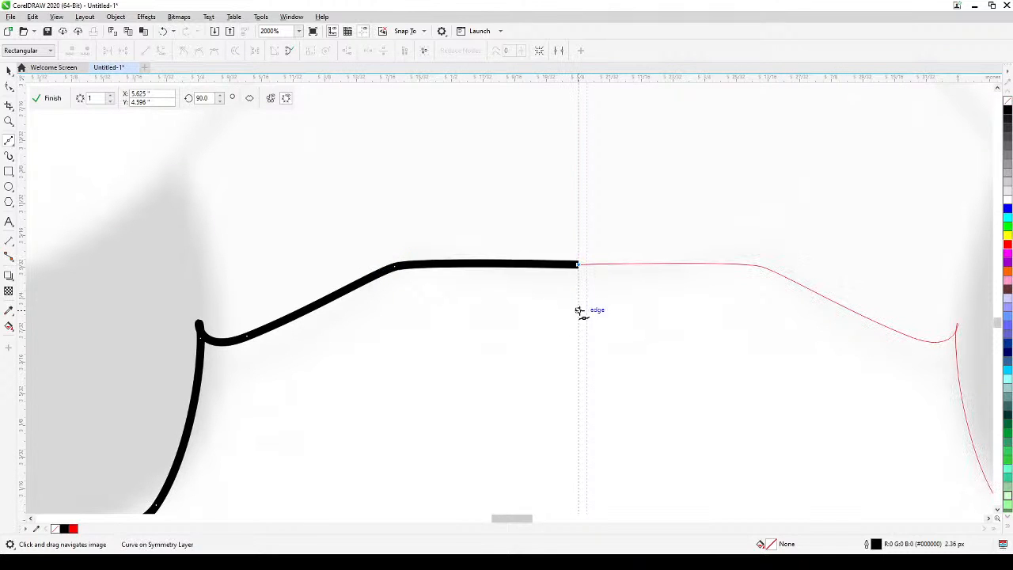
Deselect the traced curve and finish editing the symmetry.
scroll(573, 289, "down", 4)
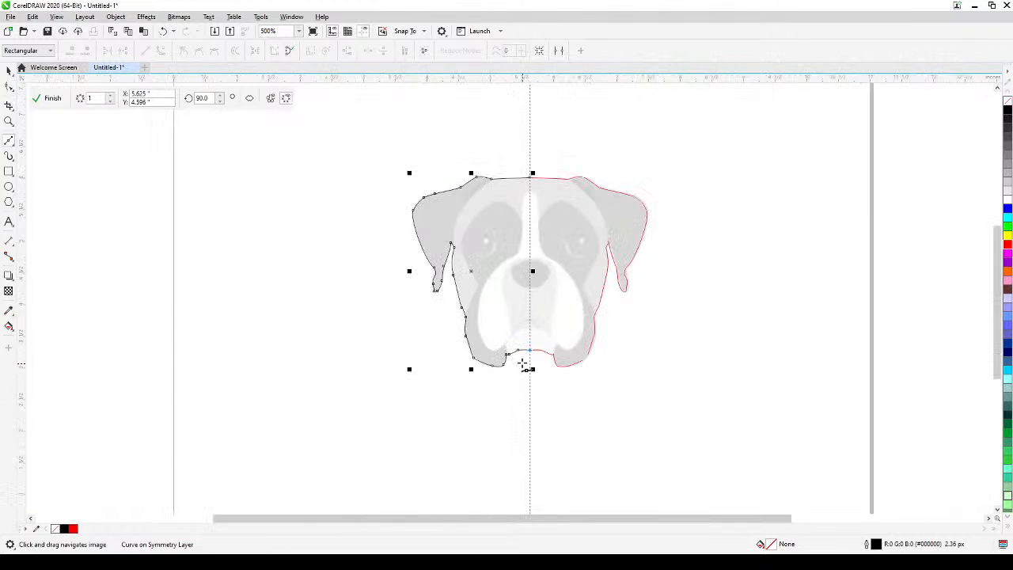
left_click_drag(531, 411, 524, 414)
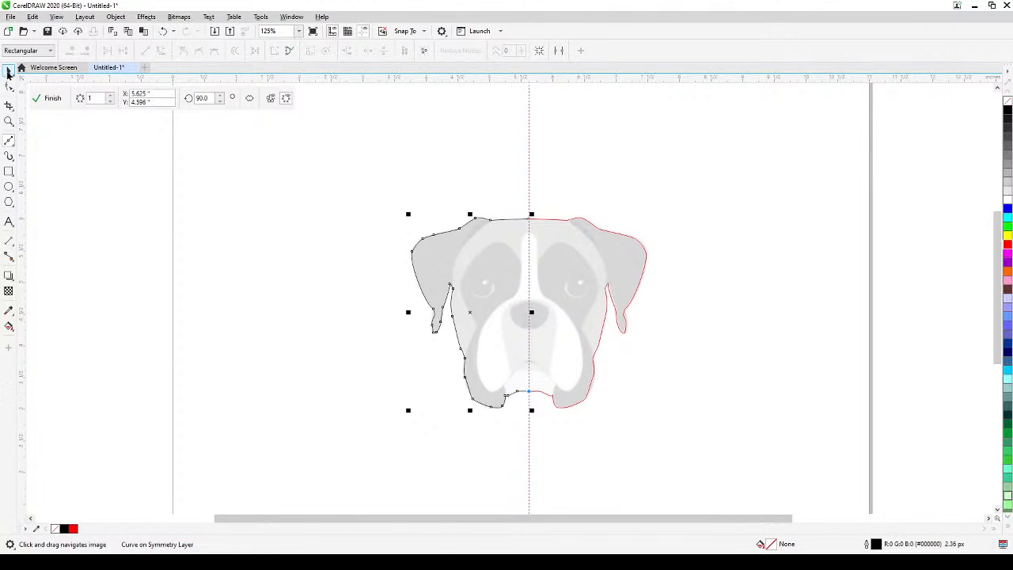
left_click(9, 70)
scroll(567, 379, "up", 2)
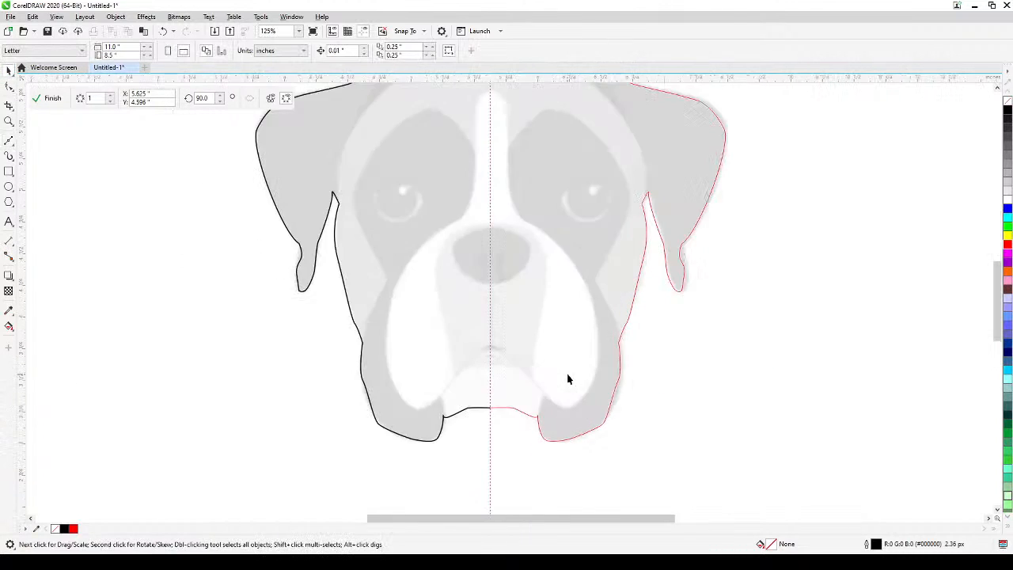
scroll(568, 380, "down", 2)
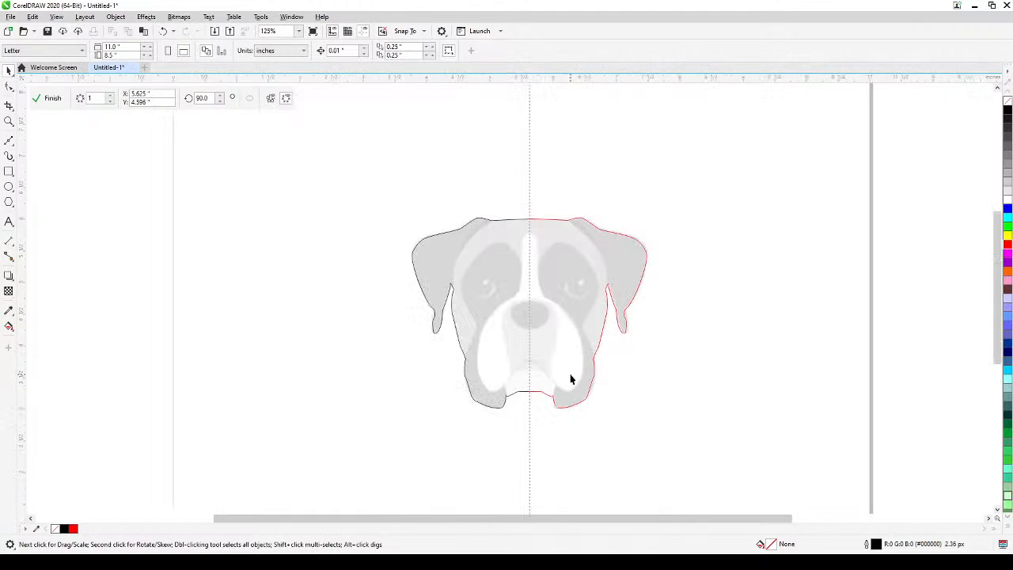
left_click(52, 98)
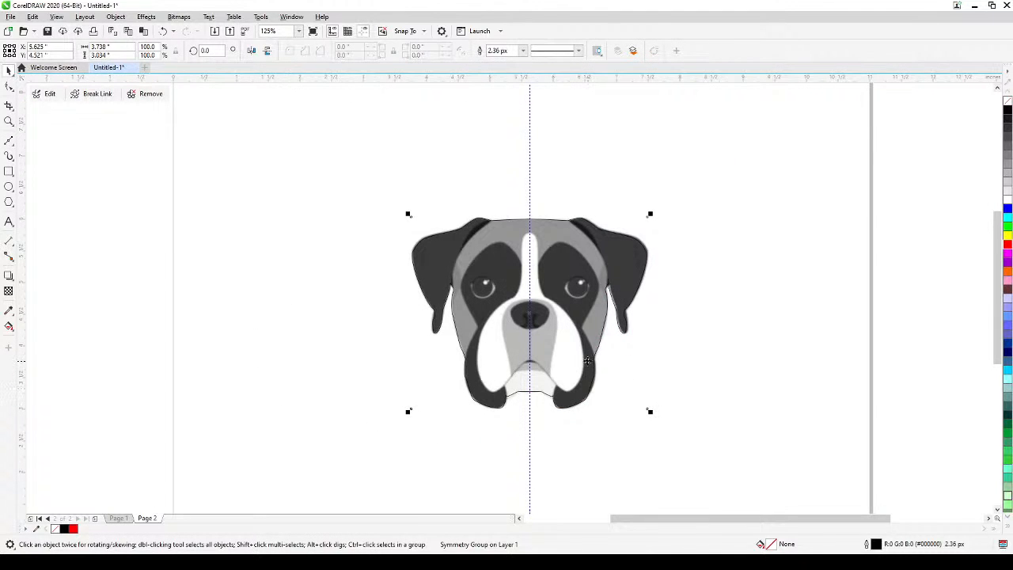
Try moving the mirrored outline off the dog image to X 1.625 in, Y 4.687 in, and undo the move.
left_click_drag(587, 361, 334, 351)
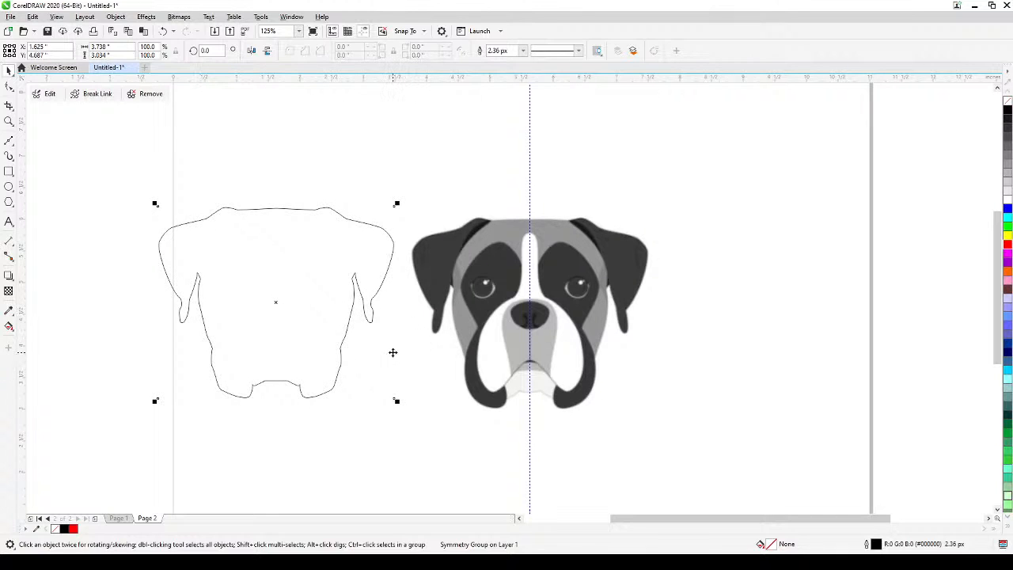
key("ctrl+z")
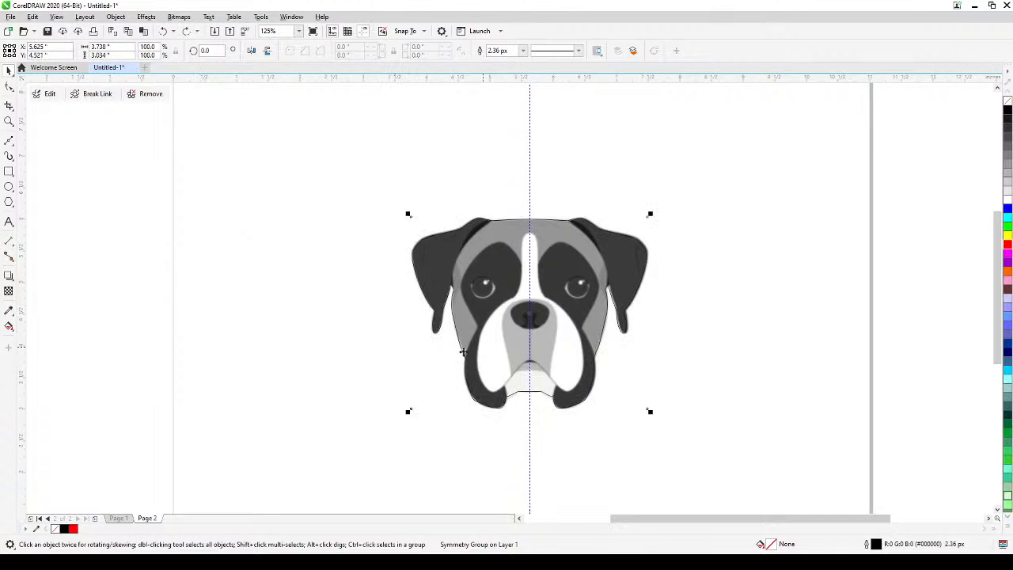
Reopen the dog outline's symmetry group for editing.
left_click(47, 95)
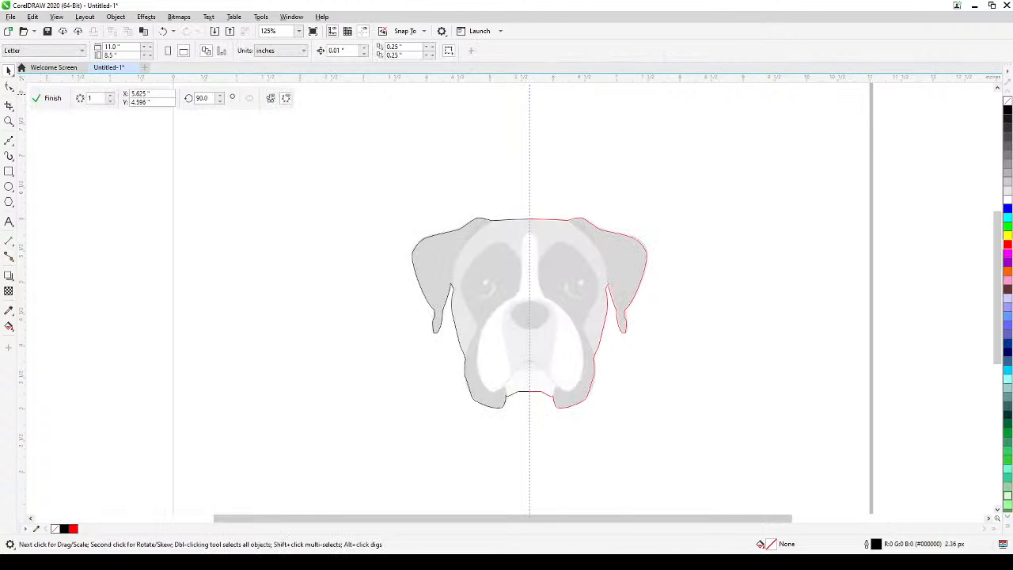
scroll(531, 304, "up", 2)
left_click_drag(531, 304, 590, 346)
scroll(590, 347, "down", 1)
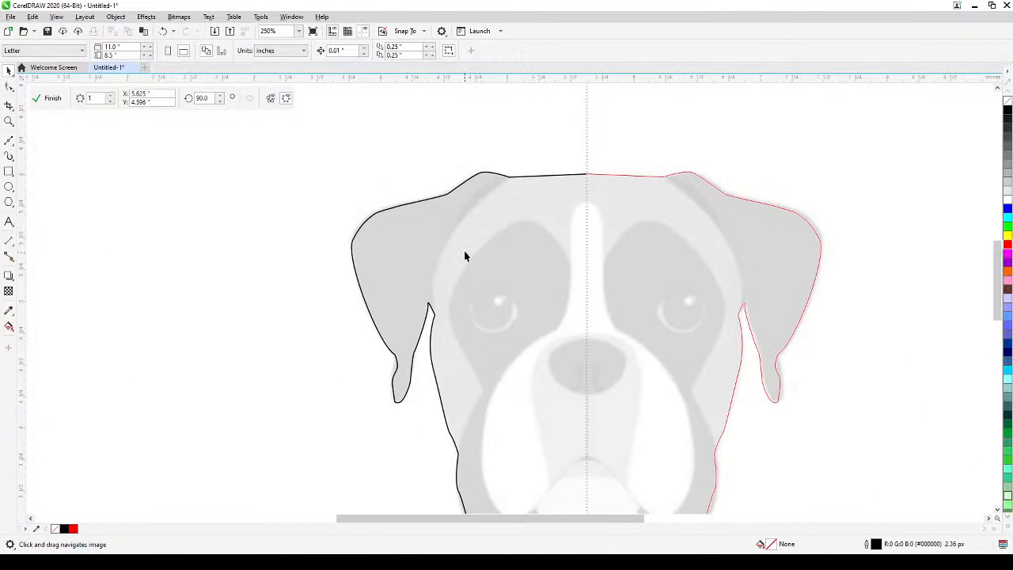
Trace the inner edge of the left ear with a Bézier line from above the forehead outline down to the notch beside the cheek.
scroll(465, 256, "up", 1)
left_click_drag(458, 268, 425, 311)
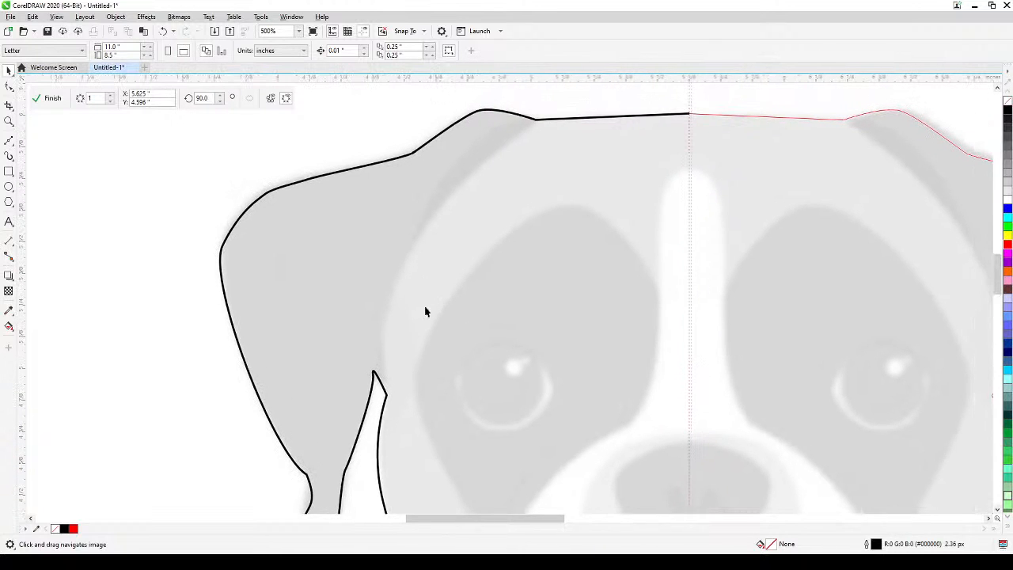
scroll(409, 320, "down", 1)
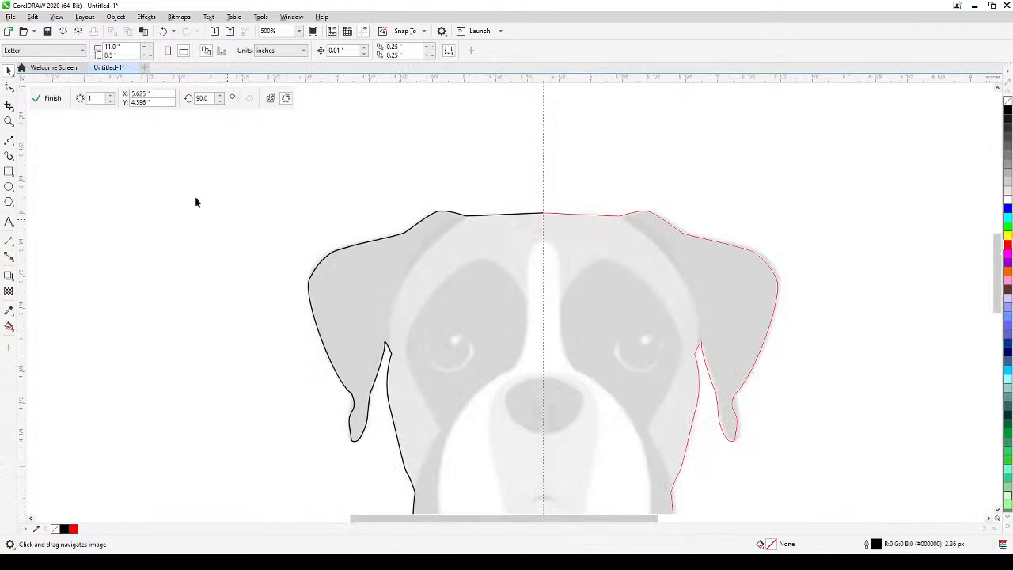
left_click(8, 141)
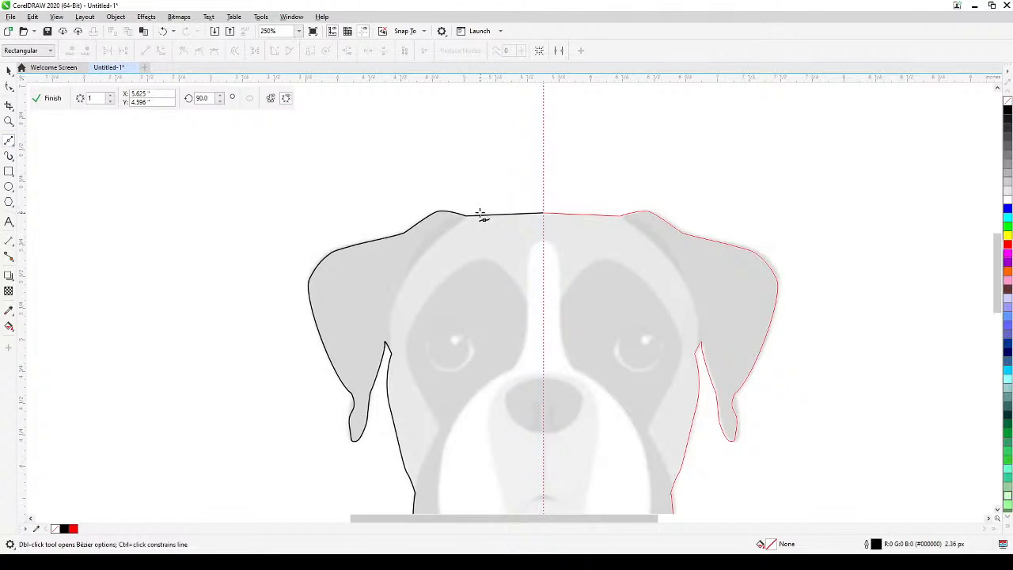
scroll(480, 213, "up", 1)
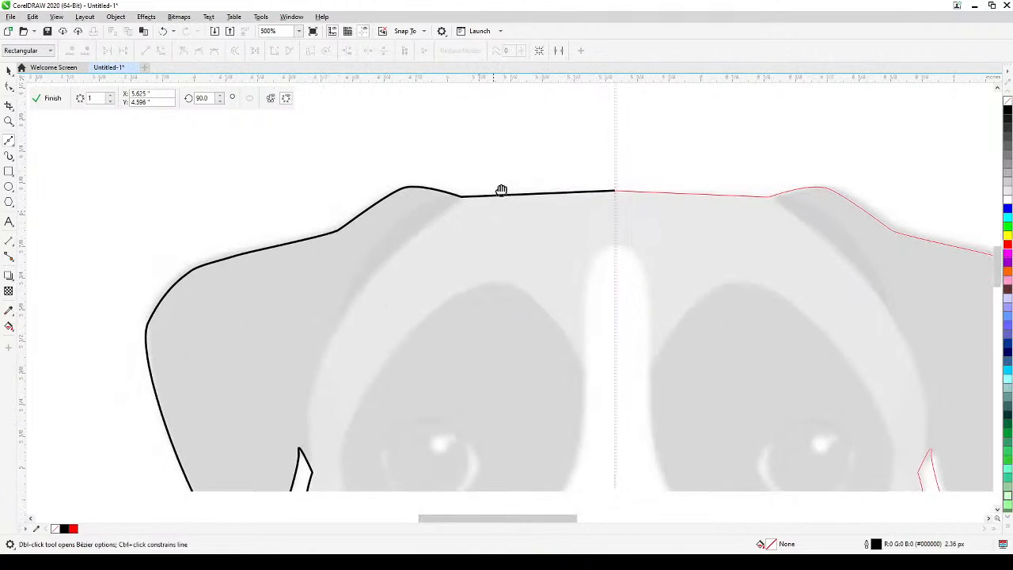
left_click(502, 144)
left_click_drag(429, 161, 409, 176)
left_click_drag(376, 215, 368, 226)
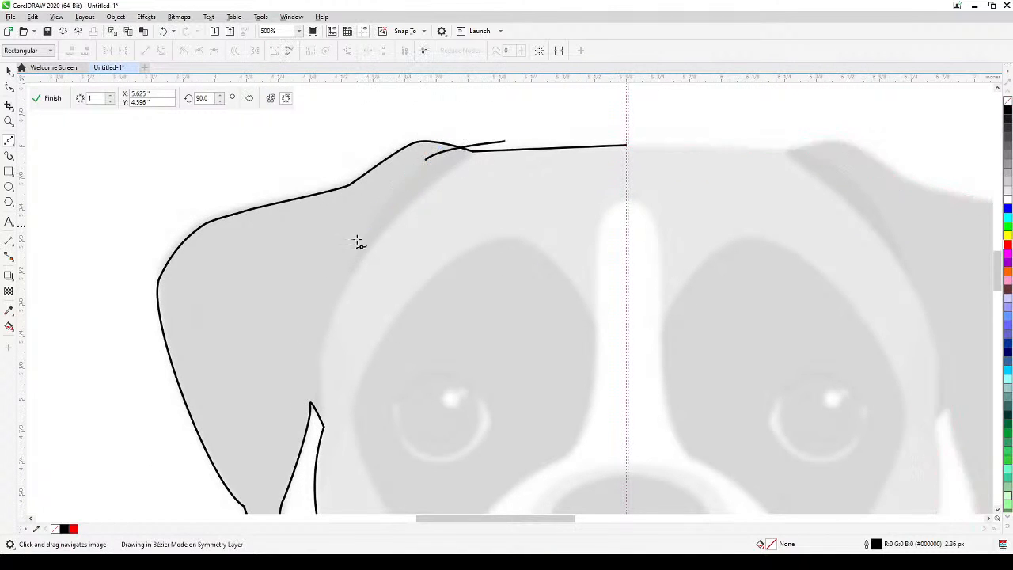
left_click_drag(352, 266, 347, 283)
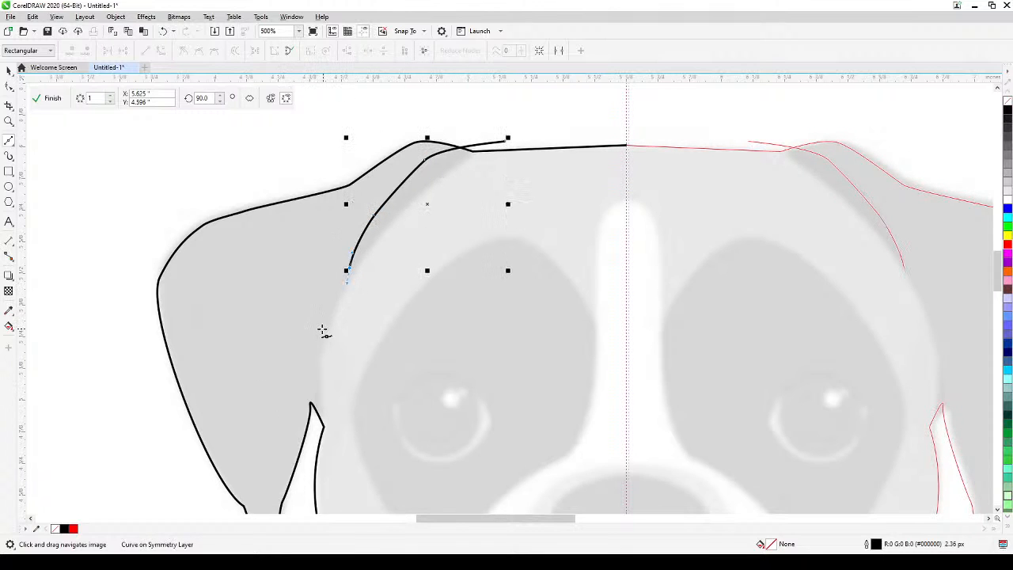
left_click_drag(323, 330, 318, 345)
left_click(310, 424)
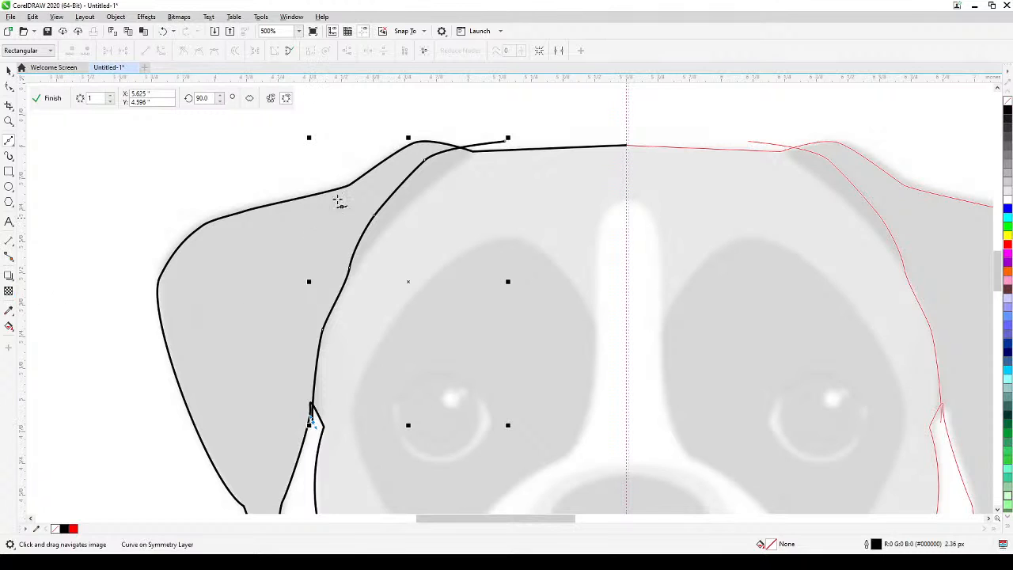
Fill the enclosed left ear region with black using Smart Fill.
left_click(7, 71)
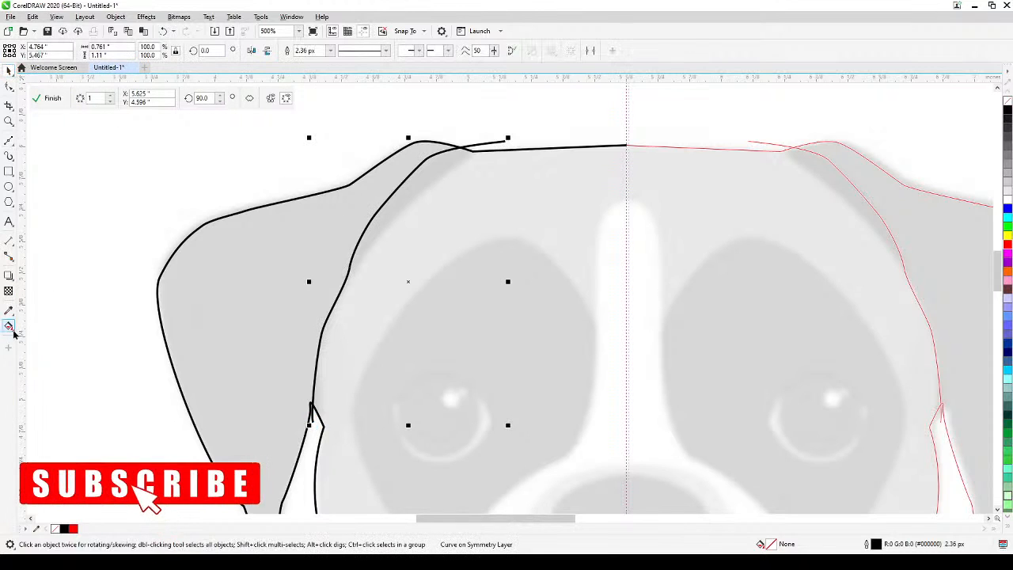
left_click(8, 328)
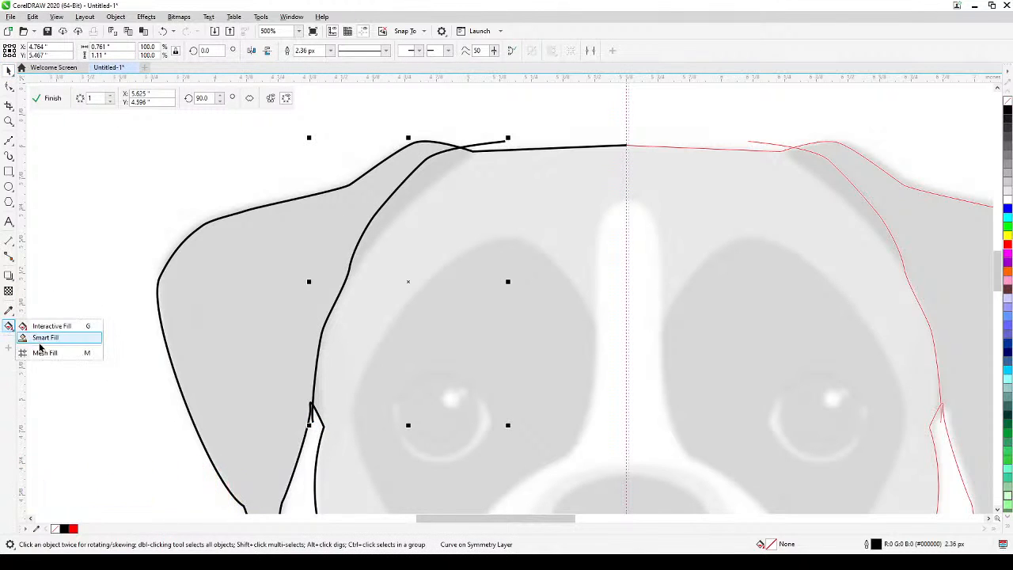
left_click(45, 338)
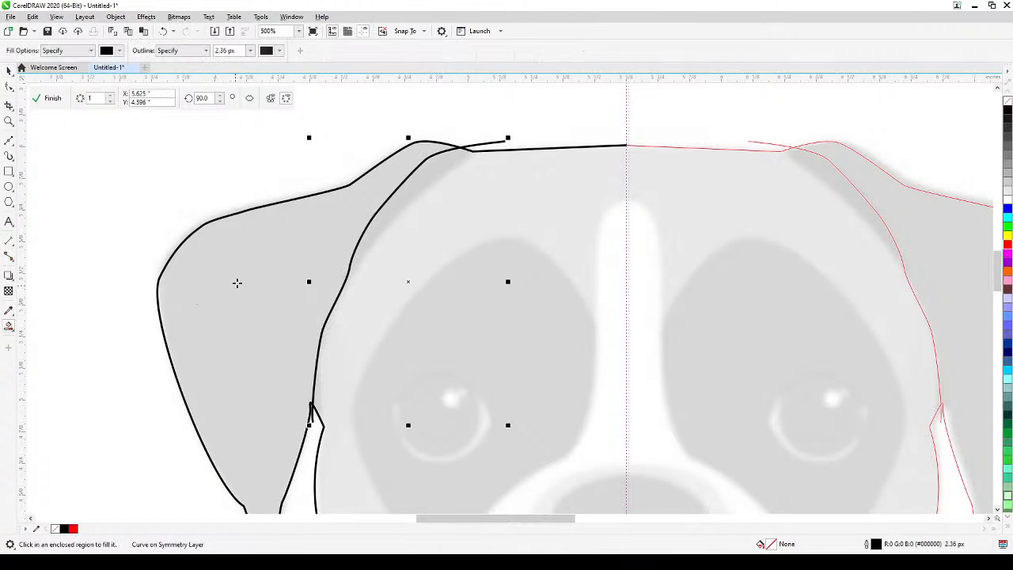
left_click(246, 273)
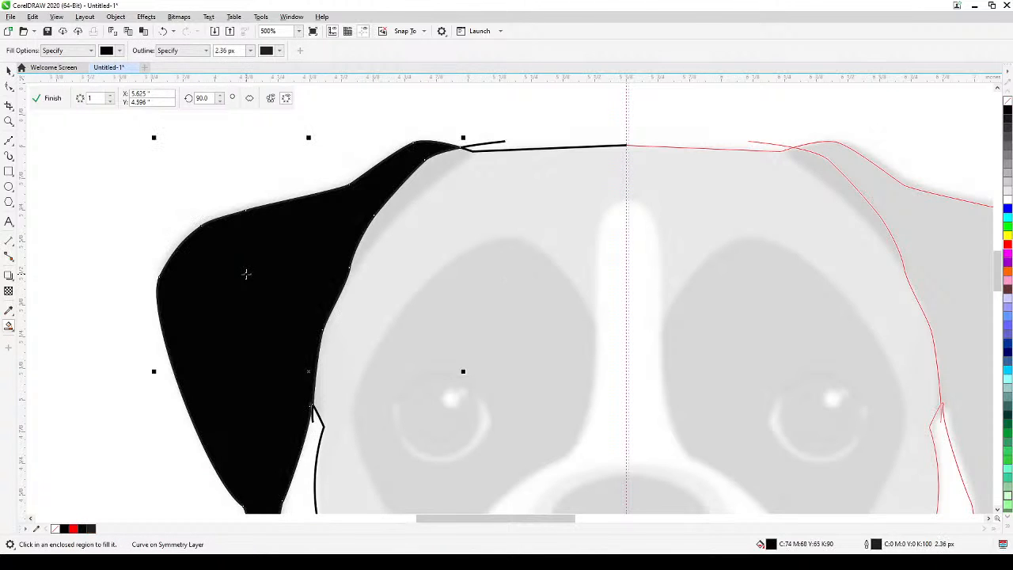
Delete the helper curve that was drawn along the ear's inner edge.
left_click(8, 70)
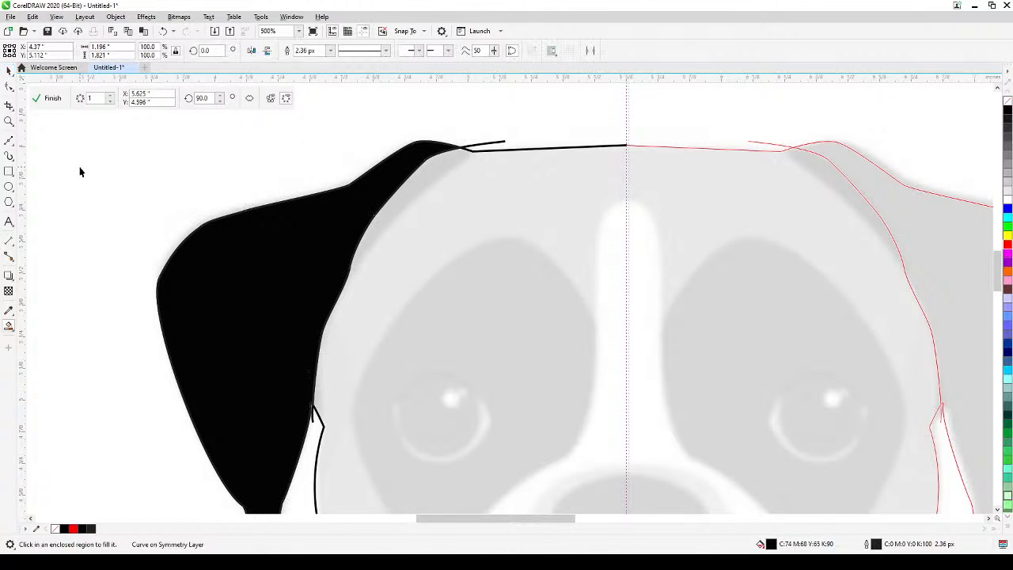
left_click(471, 164)
left_click(491, 144)
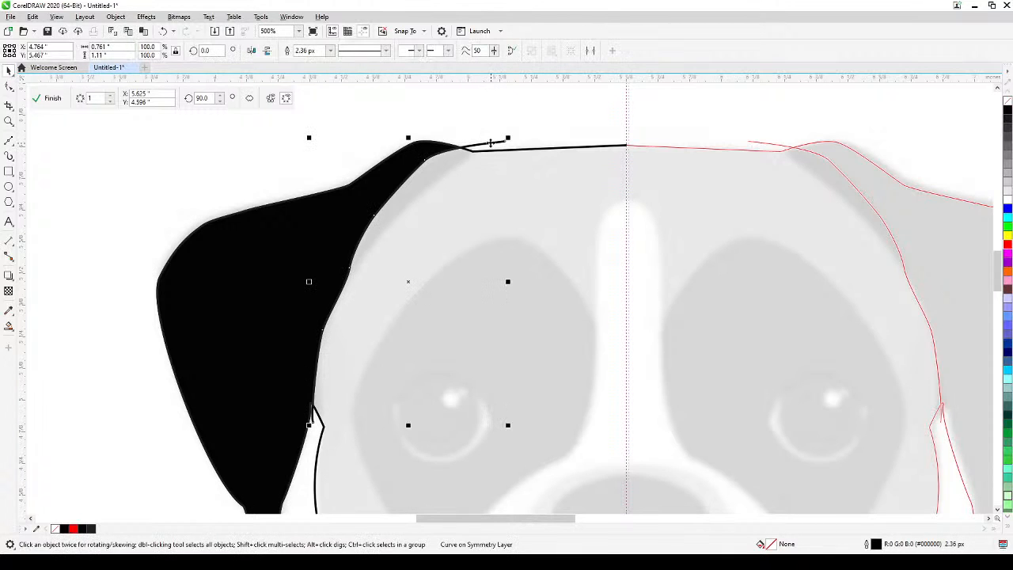
left_click(435, 156)
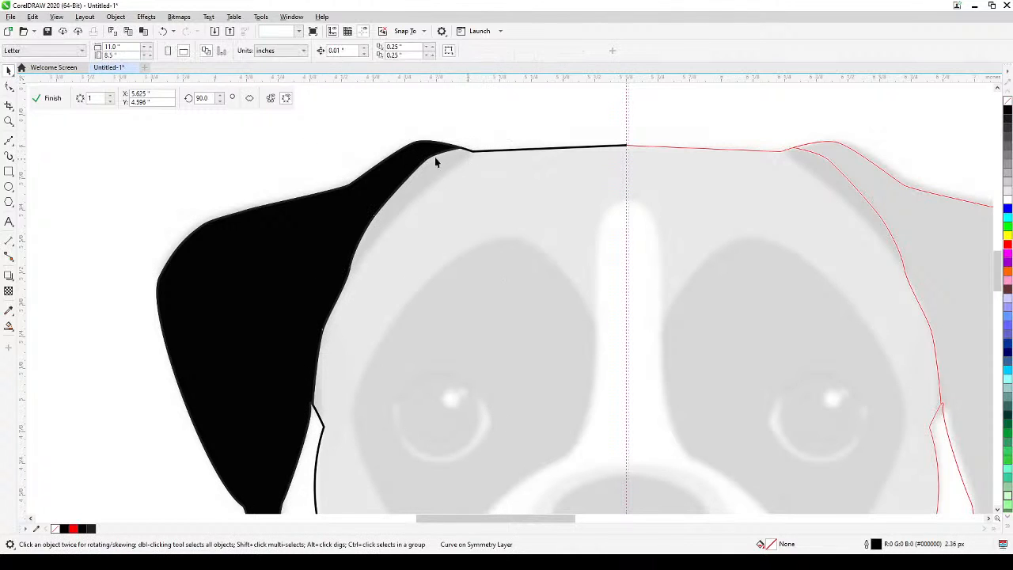
Trace the edge of the shaded sliver beside the left ear with a Bézier line crossing the head outline at the ear's base.
left_click(10, 140)
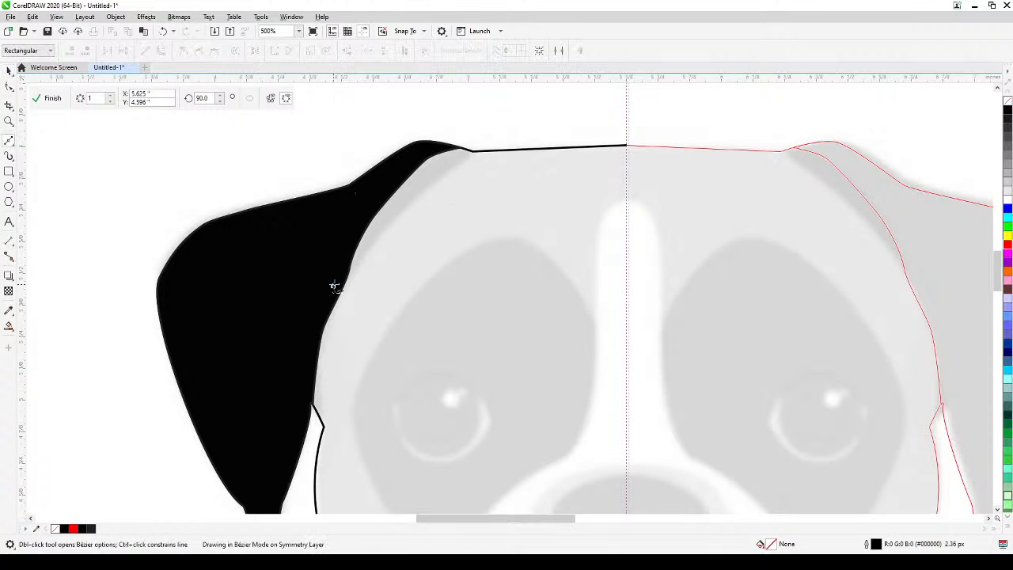
left_click(401, 214)
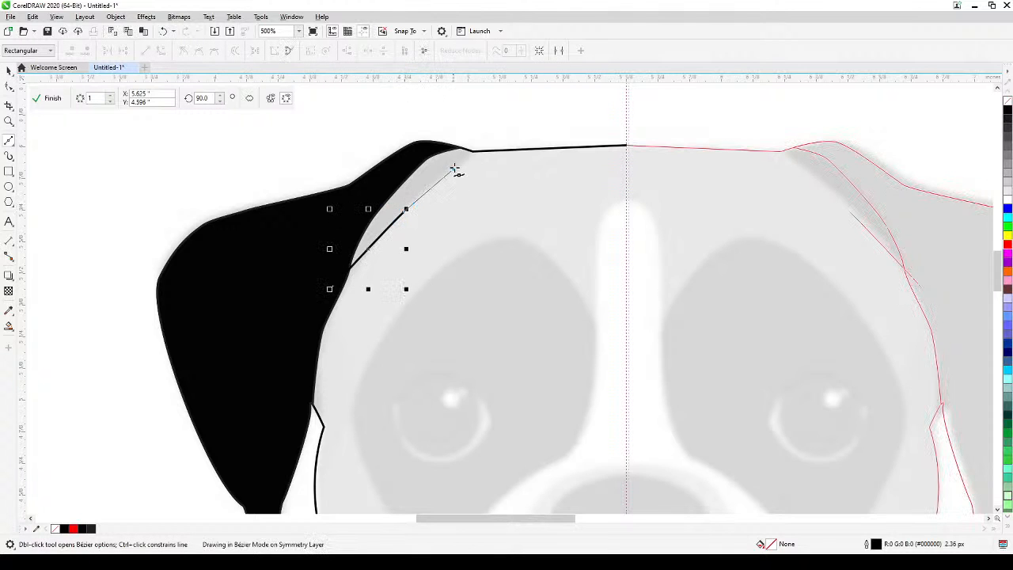
left_click(472, 151)
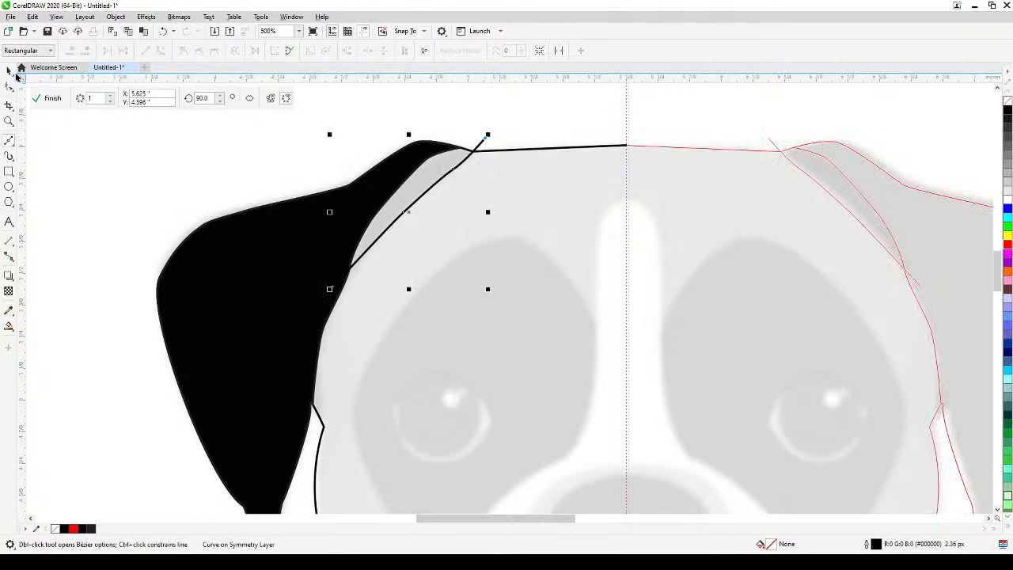
Fill the enclosed sliver beside the ear using Smart Fill, and delete the helper curve that bounded it.
left_click(10, 71)
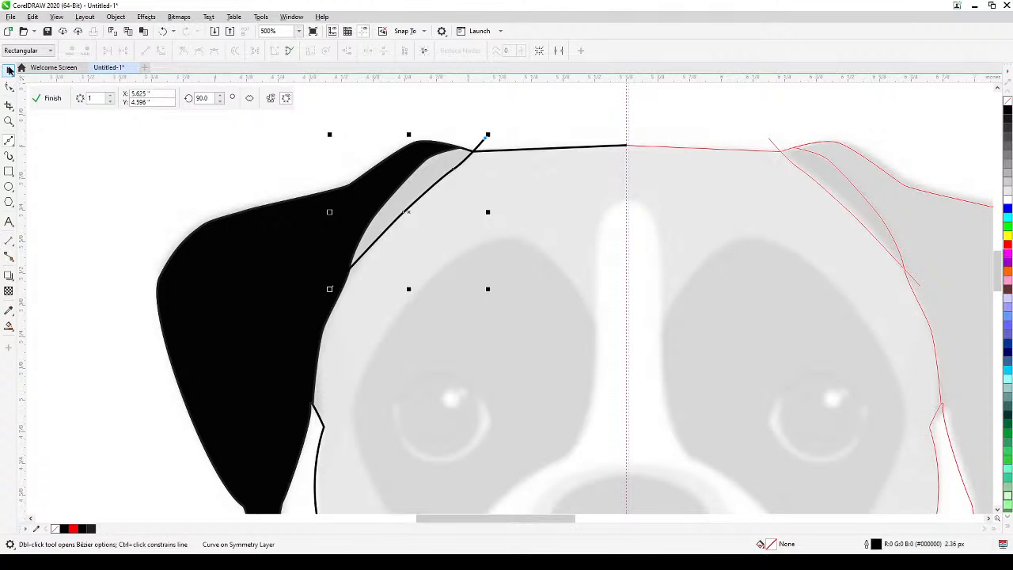
left_click(9, 326)
left_click(416, 188)
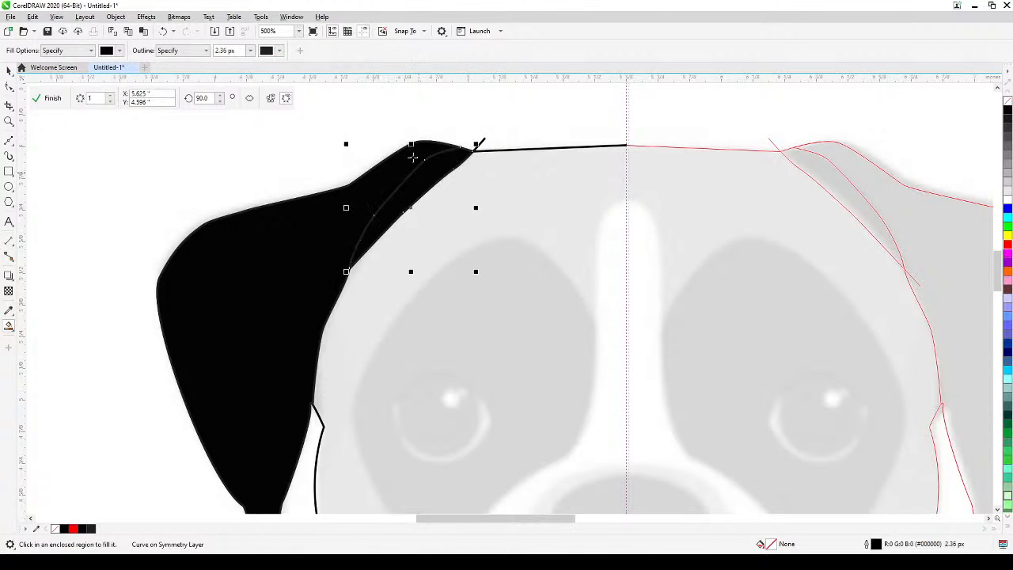
left_click(10, 70)
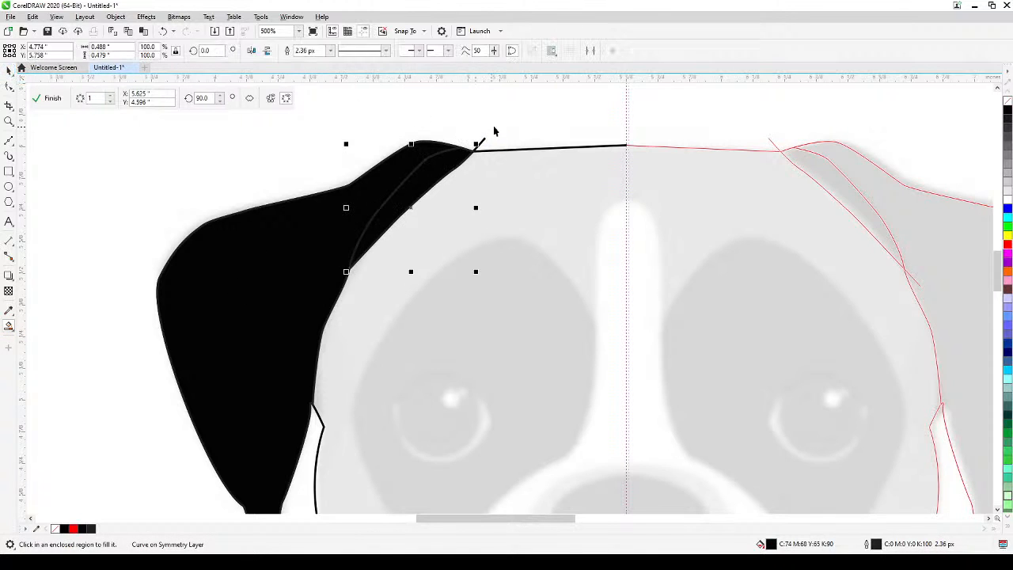
left_click(484, 140)
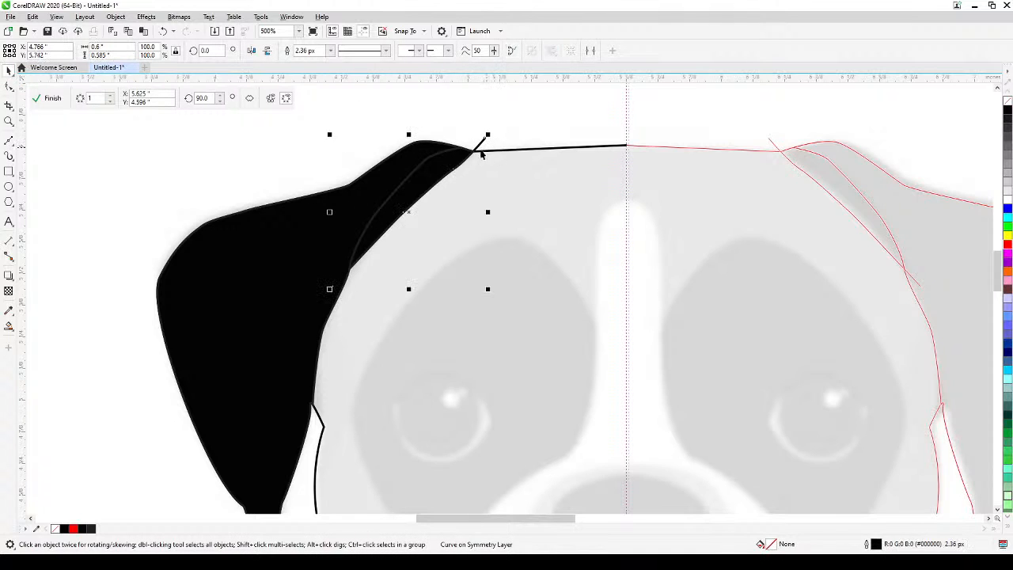
key("Delete")
Recolour the sliver beside the ear light gray (RGB 204, 204, 204) and remove its outline.
left_click(447, 165)
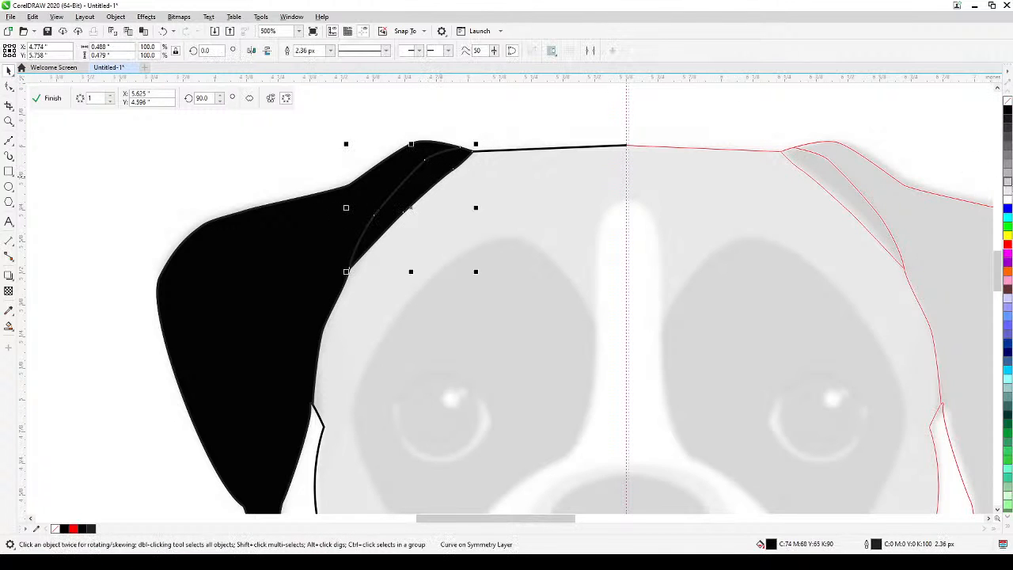
left_click(1007, 190)
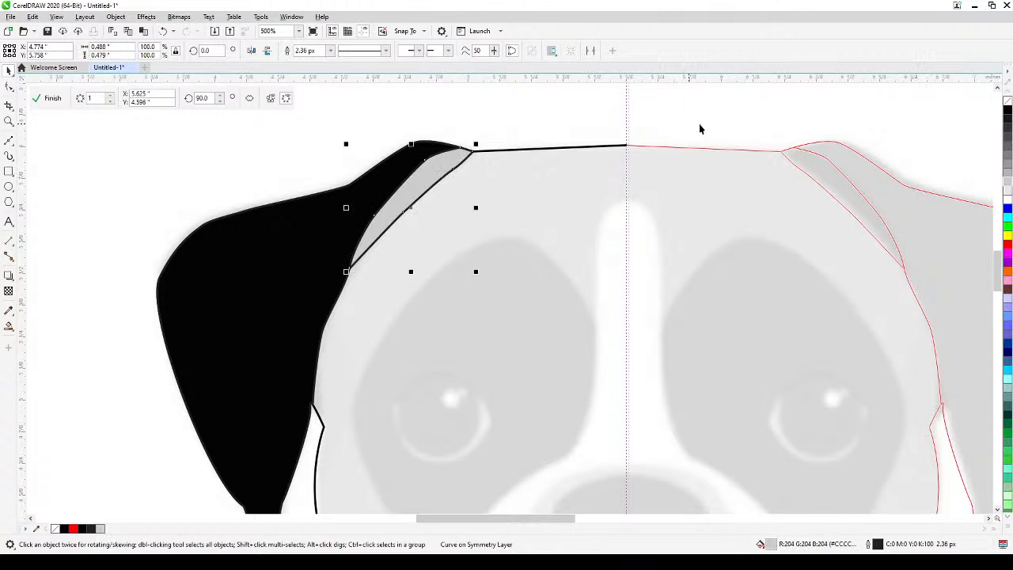
right_click(1007, 105)
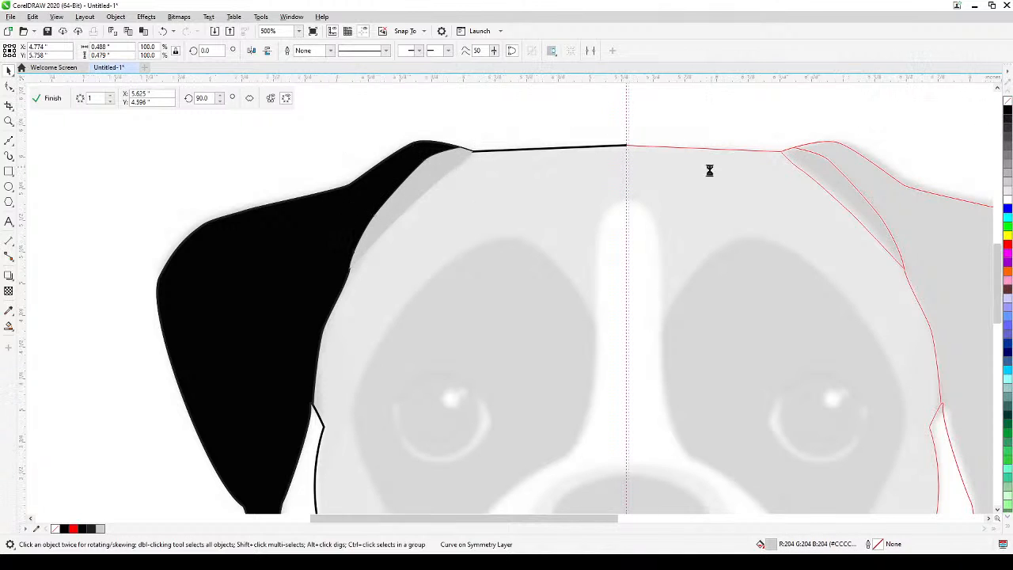
Trace the white forehead blaze with a Bézier line from its top on the symmetry line down its left side toward the muzzle.
scroll(713, 171, "down", 2)
scroll(608, 309, "up", 1)
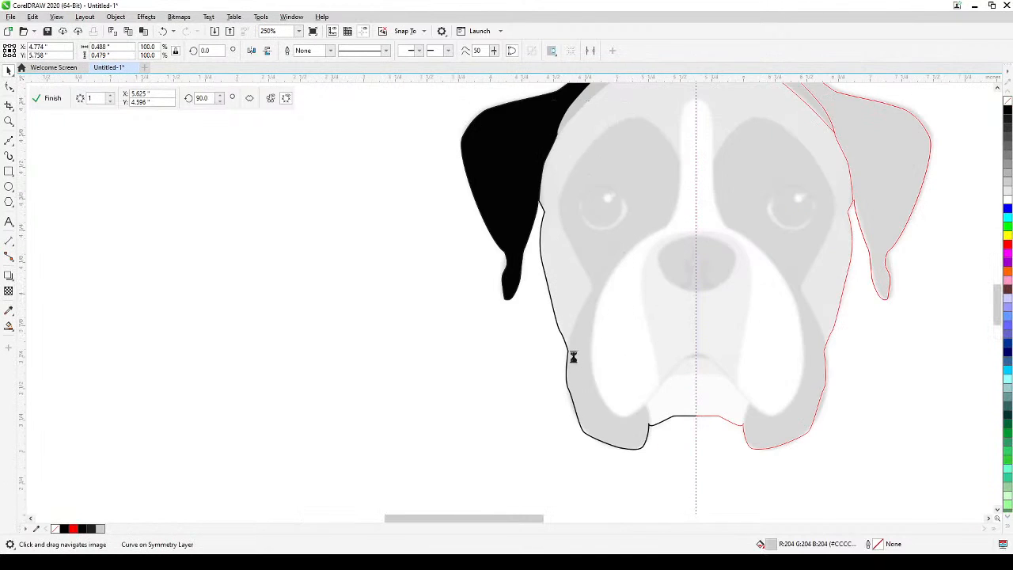
scroll(672, 355, "up", 1)
left_click_drag(626, 411, 570, 404)
scroll(615, 405, "down", 1)
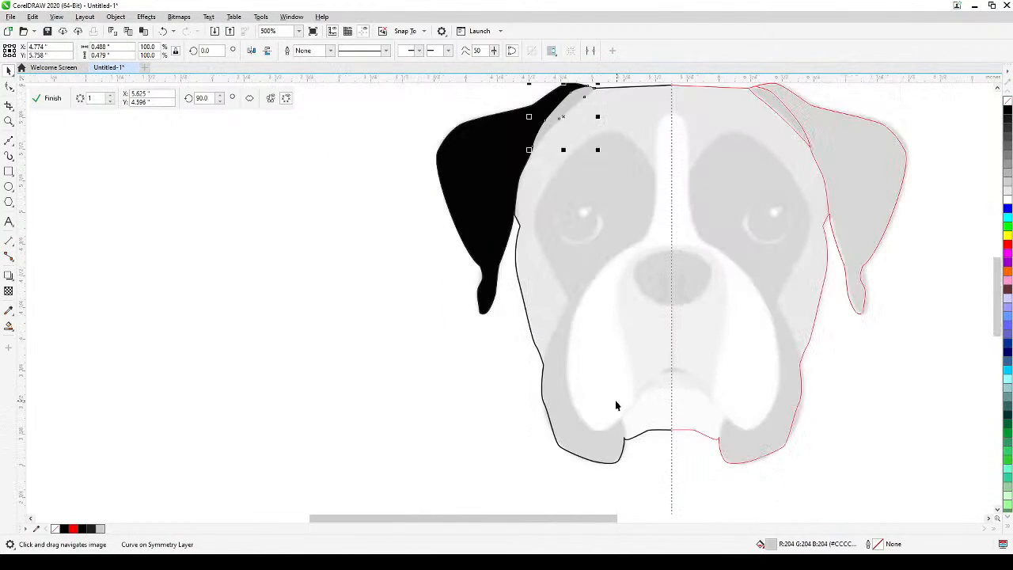
scroll(645, 164, "up", 1)
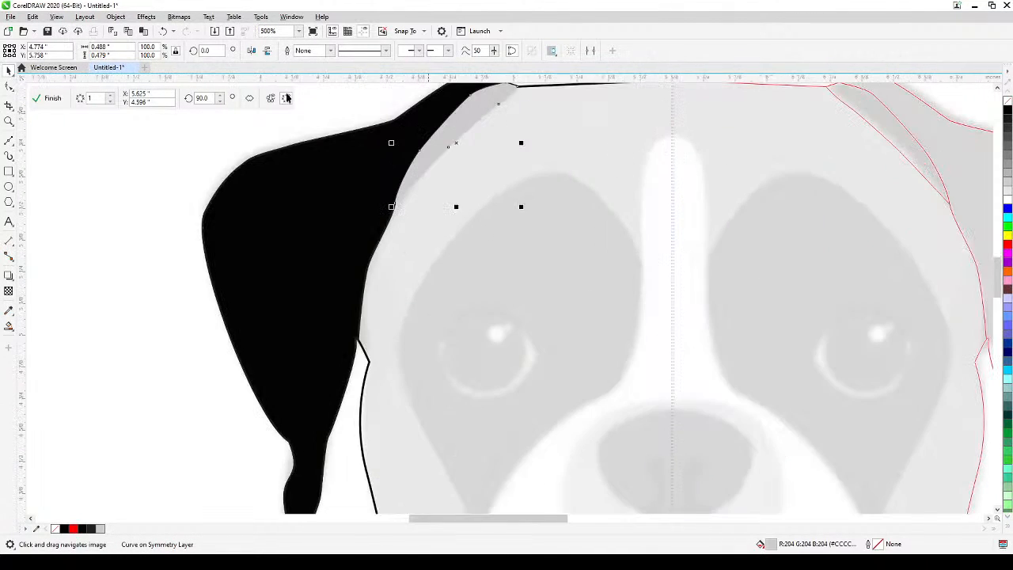
key("F5")
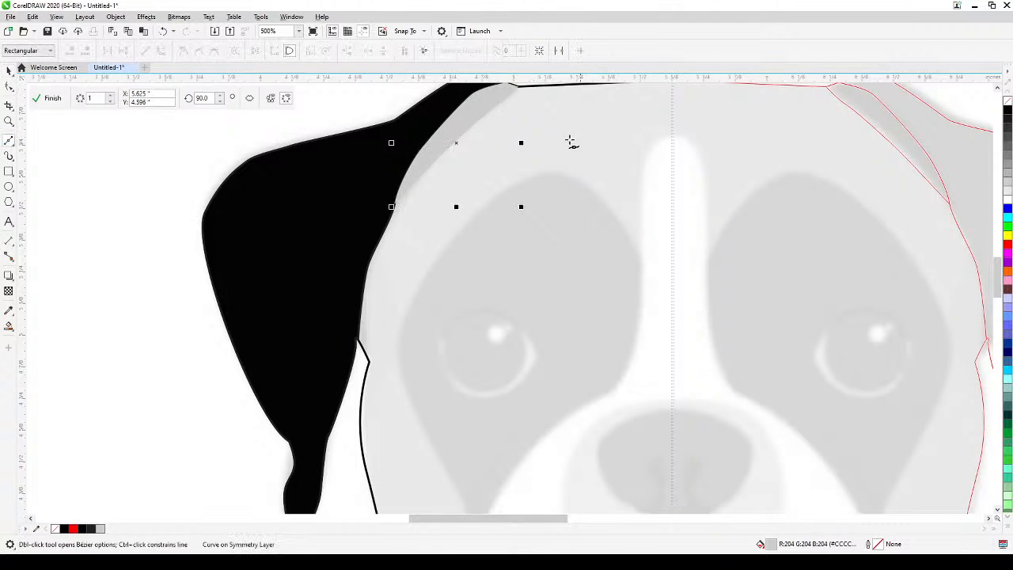
left_click(672, 137)
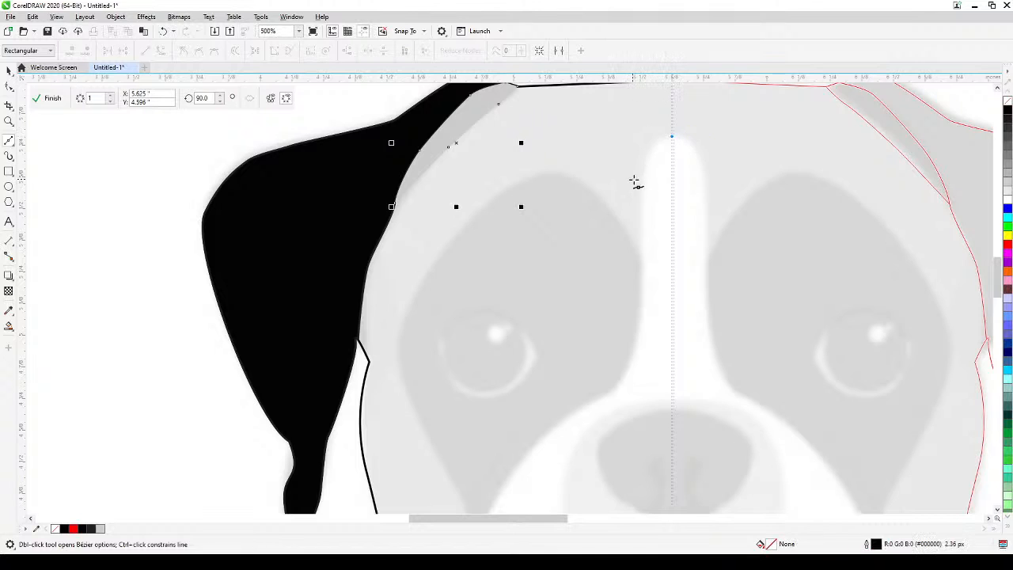
left_click_drag(647, 187, 641, 236)
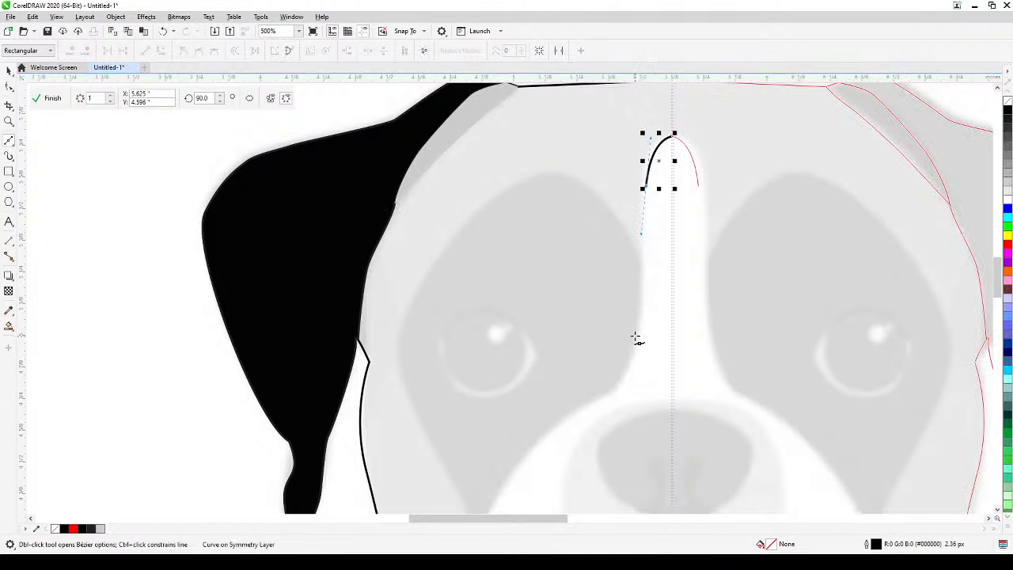
left_click(635, 339)
left_click_drag(617, 386, 603, 393)
Continue the Bézier line around the outside of the white muzzle and its lower curve toward the mouth.
left_click_drag(550, 417, 534, 292)
mouse_move(507, 374)
left_mouse_down()
mouse_move(517, 260)
mouse_move(491, 353)
mouse_move(499, 361)
left_mouse_up()
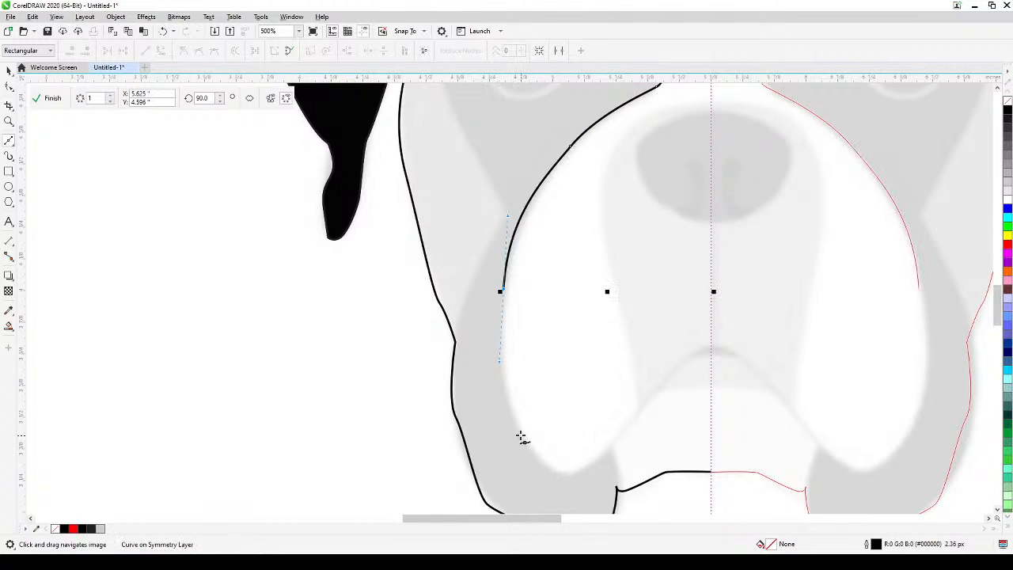
left_click_drag(520, 435, 630, 427)
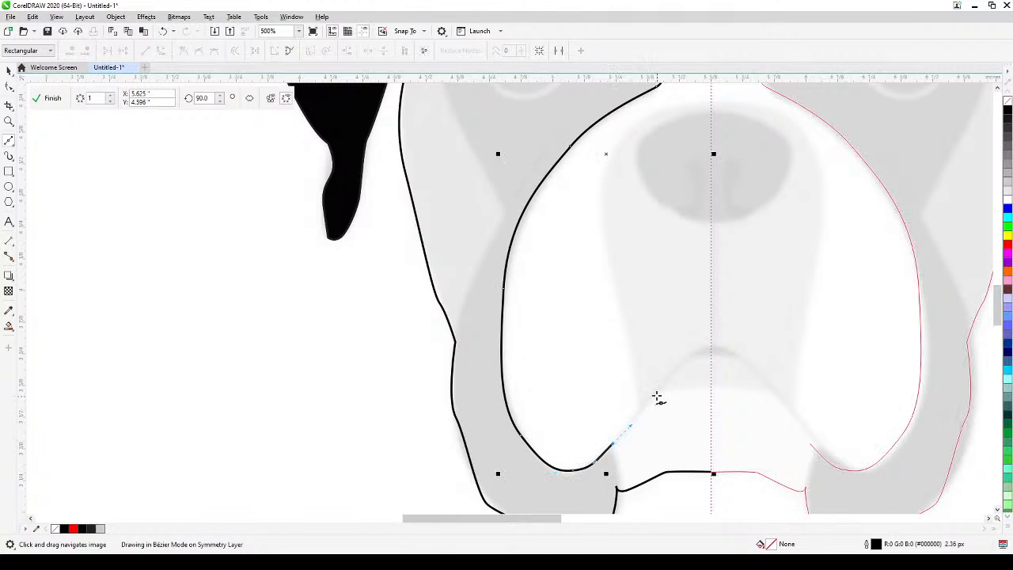
Trace the mouth's upper edge with Bézier segments and end the line on the symmetry line.
left_click_drag(659, 389, 677, 369)
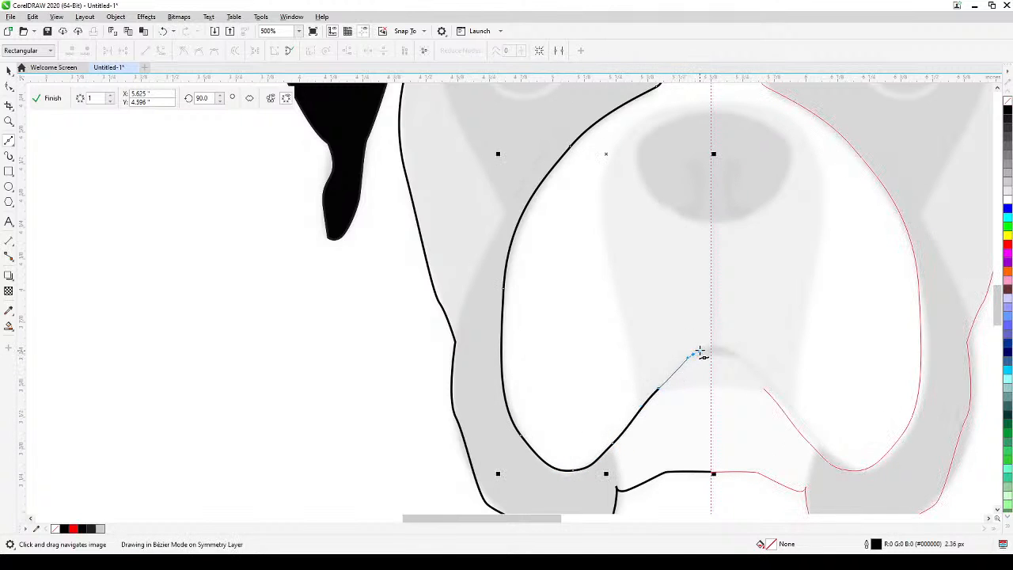
scroll(693, 355, "up", 5)
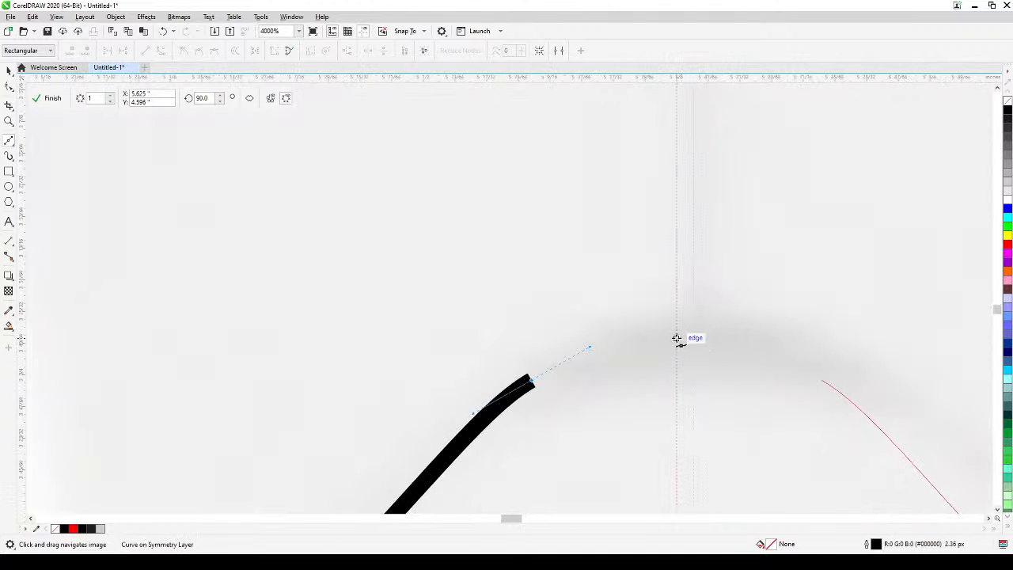
left_click_drag(677, 338, 693, 342)
scroll(685, 368, "down", 5)
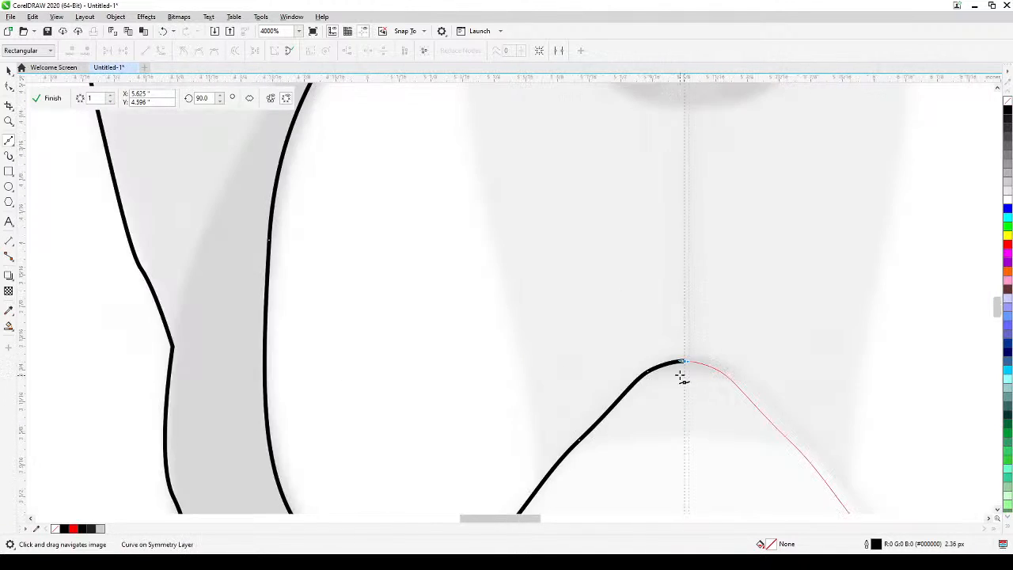
Start a Bézier line just outside the left cheek outline and trace it across the dark jaw patch up to the notch below the eye patch.
scroll(677, 376, "down", 2)
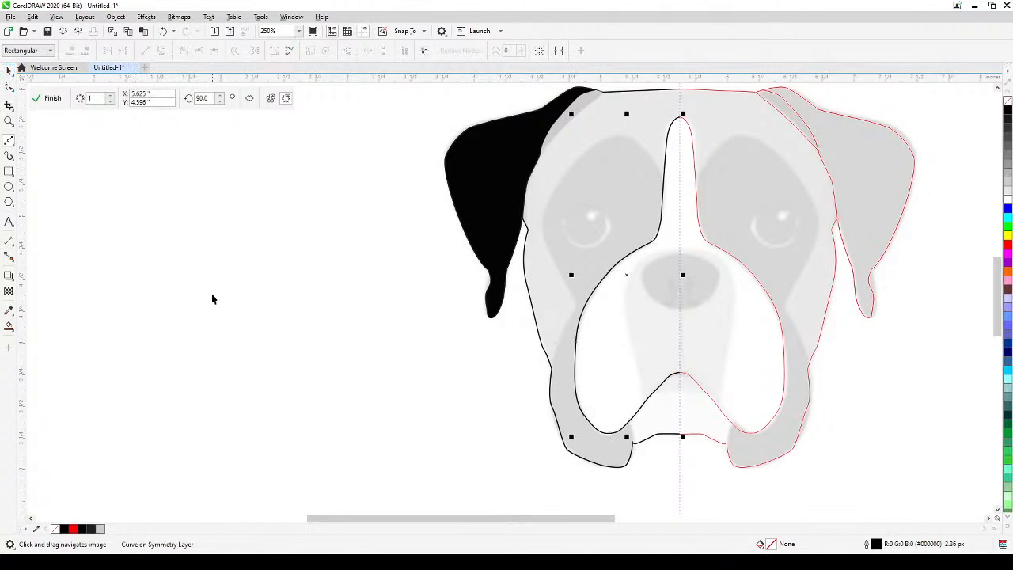
left_click(505, 313)
left_click_drag(495, 319, 452, 278)
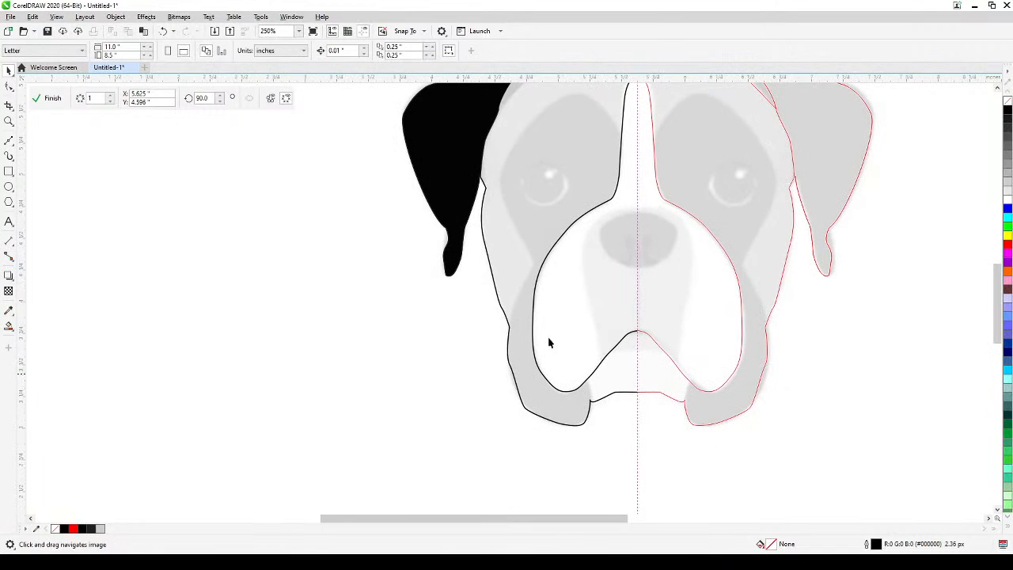
left_click(8, 142)
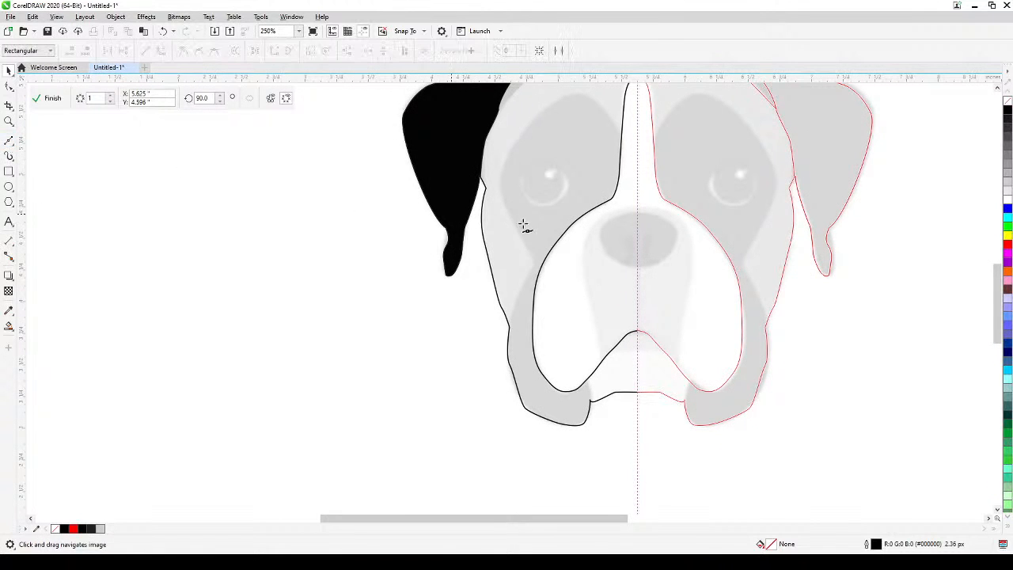
left_click_drag(562, 221, 527, 297)
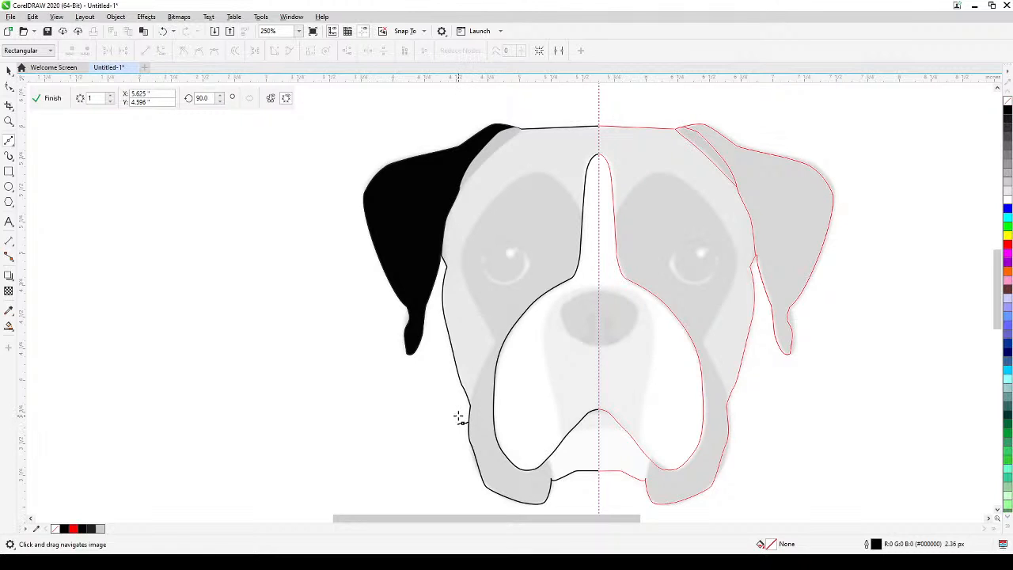
left_click(457, 417)
left_click(475, 386)
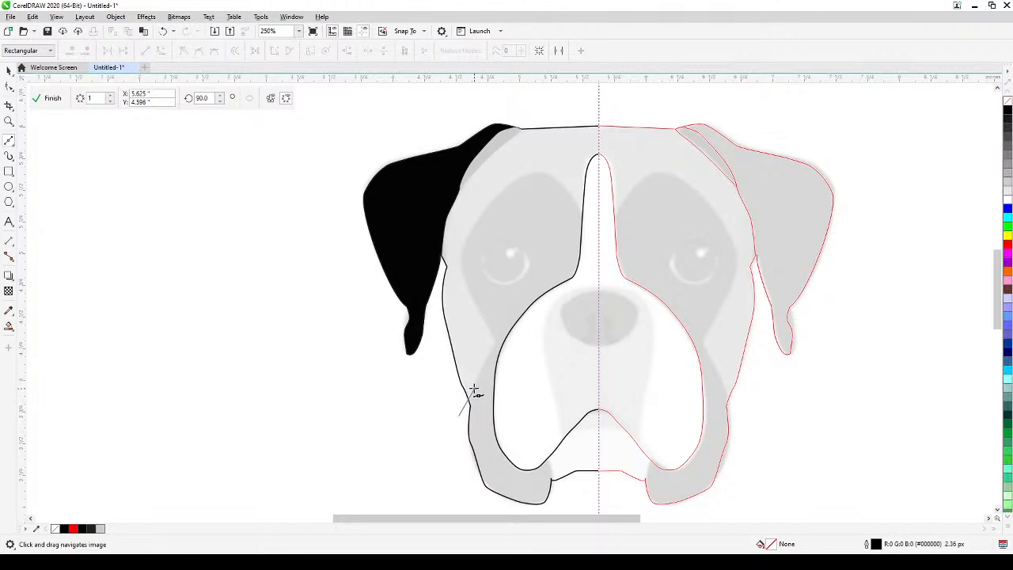
left_click(495, 339)
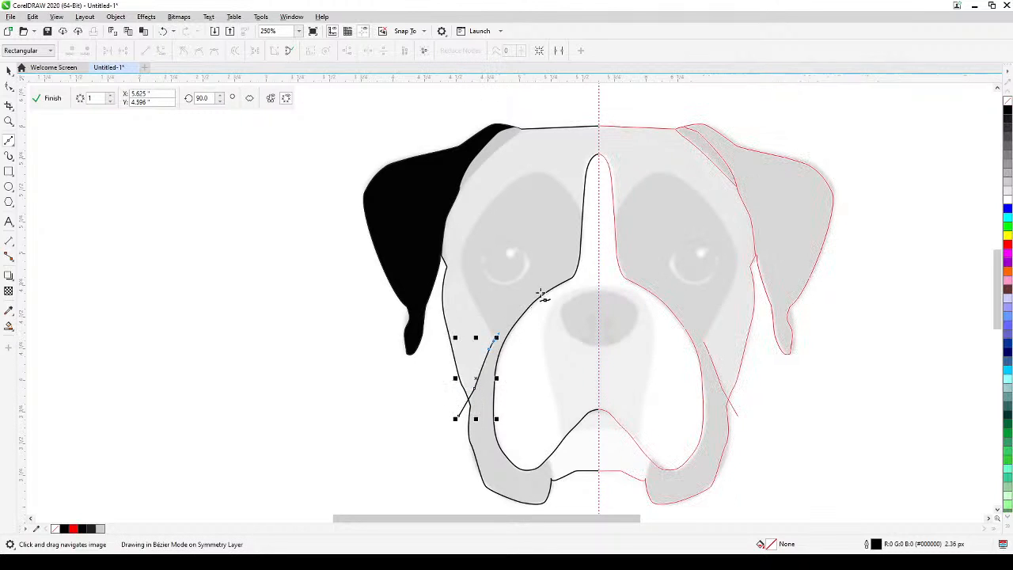
Continue the Bézier line just above the white muzzle's upper edge, end it inside the forehead blaze, and deselect it.
left_click_drag(527, 298, 536, 288)
left_click(557, 275)
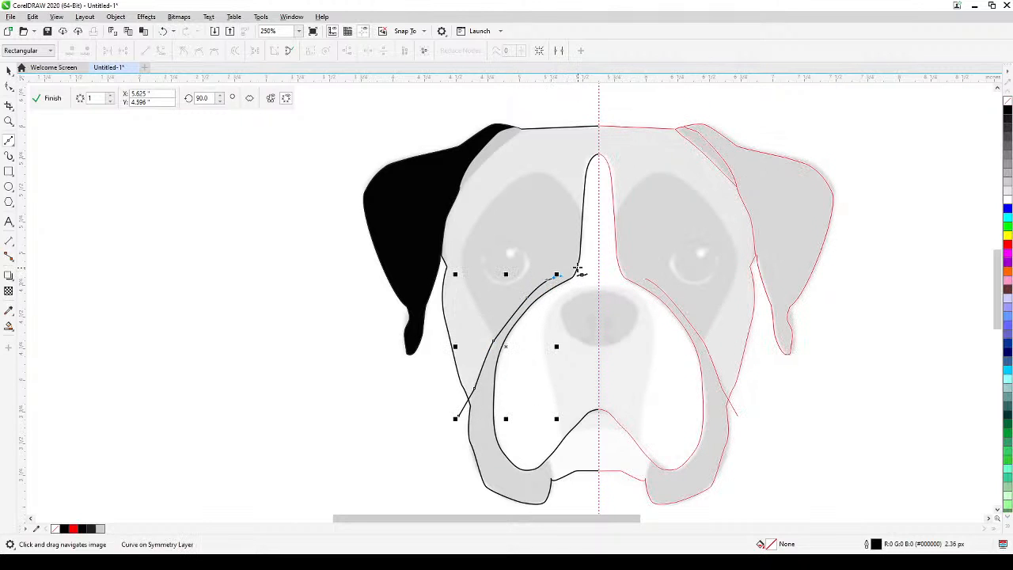
left_click(583, 265)
left_click(9, 70)
left_click(95, 246)
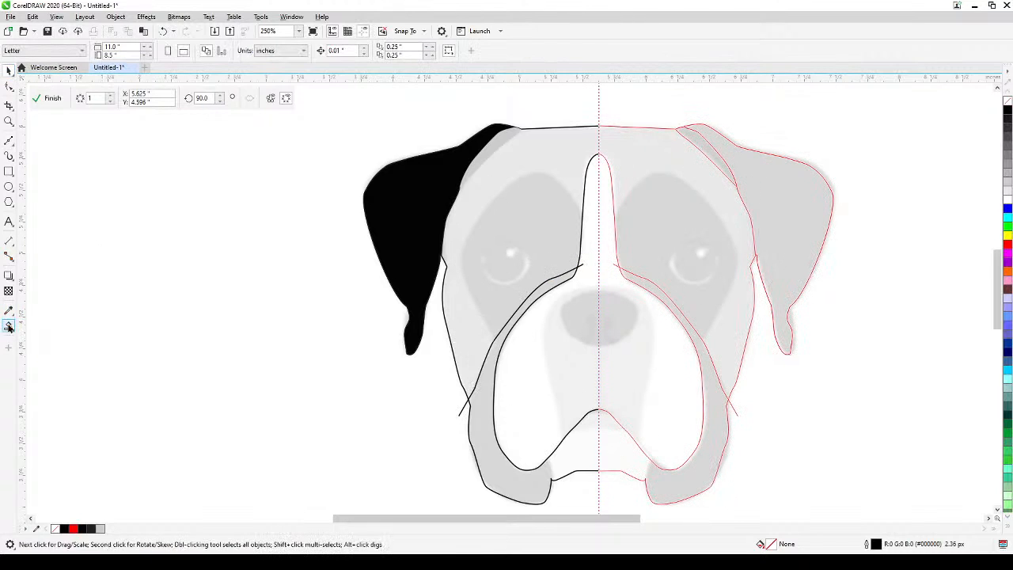
Try to fill the dark jaw patch between the muzzle line and the face outline with black using Smart Fill.
left_click(9, 326)
left_click(475, 409)
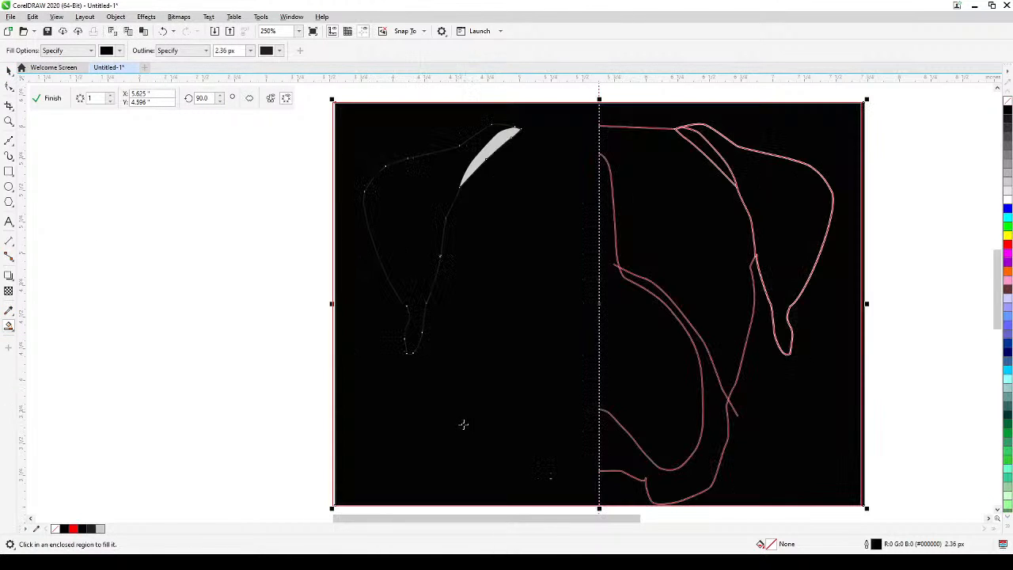
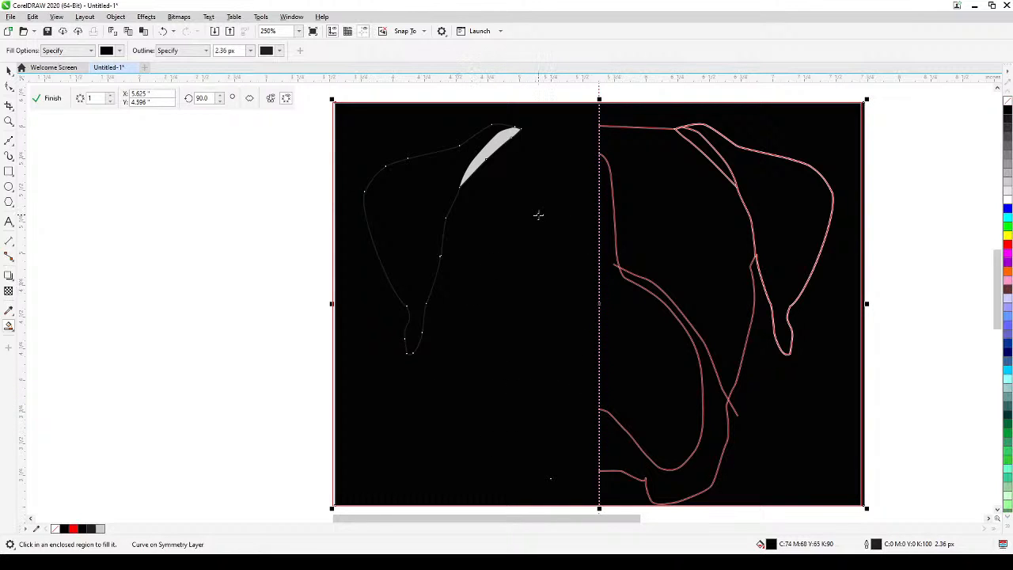
Undo the black Smart Fill and examine the lower jaw outline around the mouth corner for gaps.
key("ctrl+z")
scroll(545, 367, "up", 3)
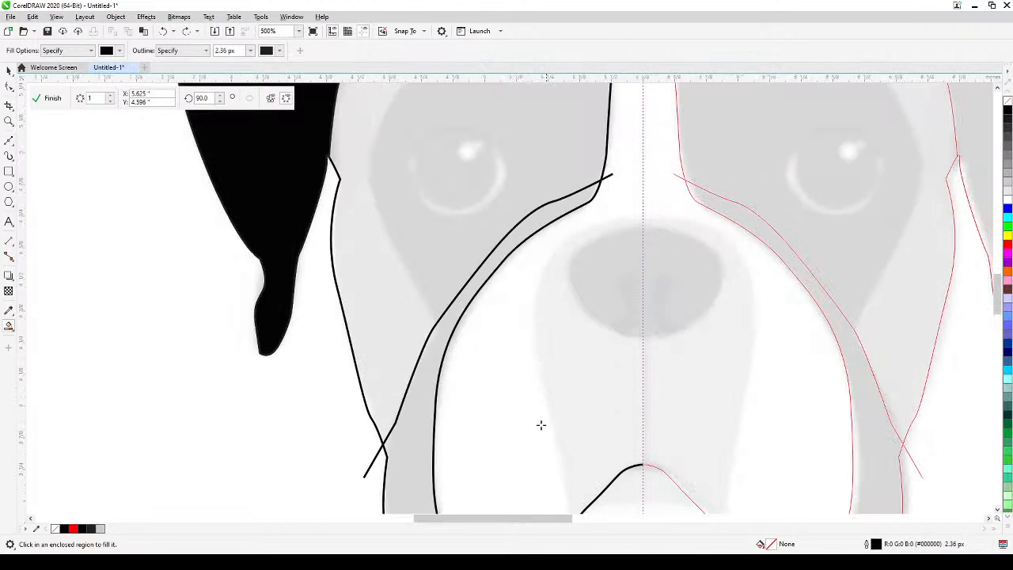
scroll(541, 422, "down", 5)
scroll(554, 261, "up", 2)
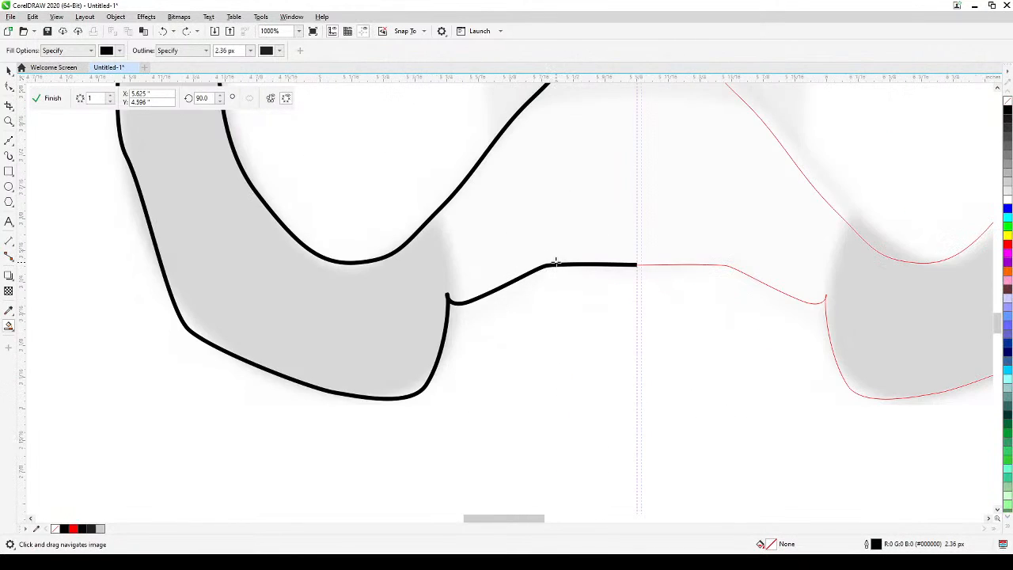
left_click_drag(581, 269, 588, 346)
scroll(518, 305, "down", 1)
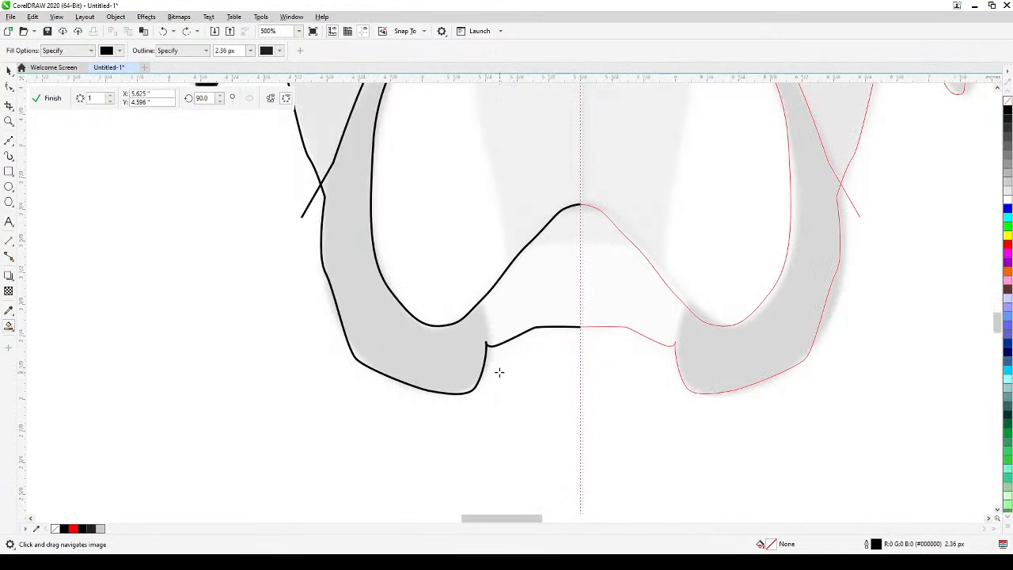
scroll(498, 373, "up", 1)
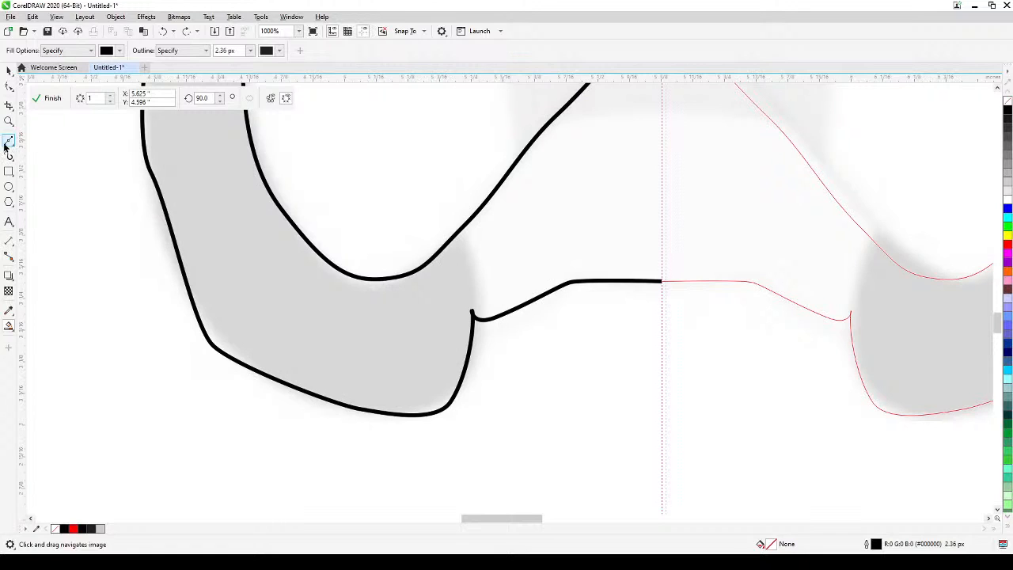
Draw a short Bézier line along the dark jaw patch's inner edge, from below the mouth corner up across the mouth's upper line.
left_click(8, 142)
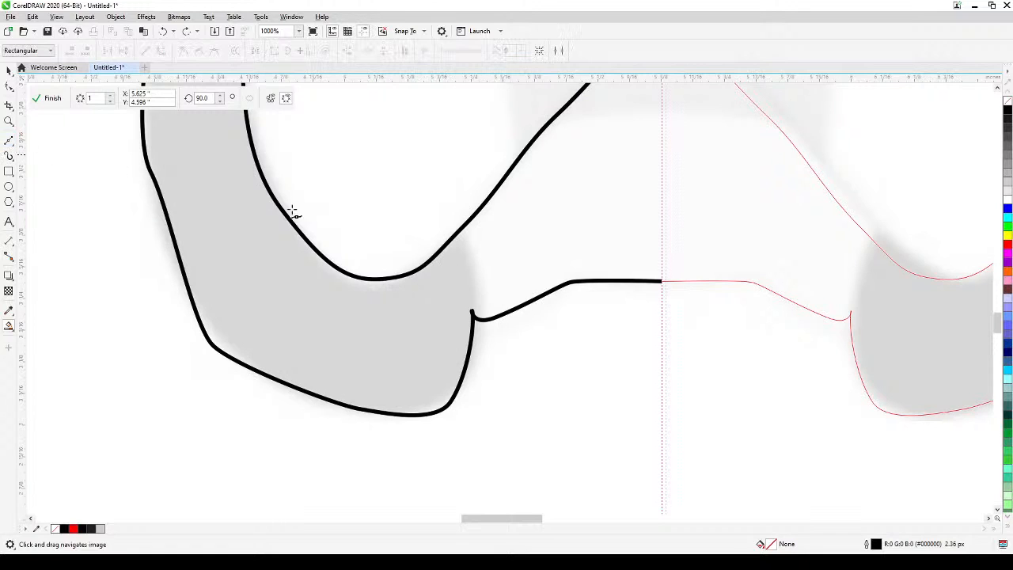
left_click(476, 342)
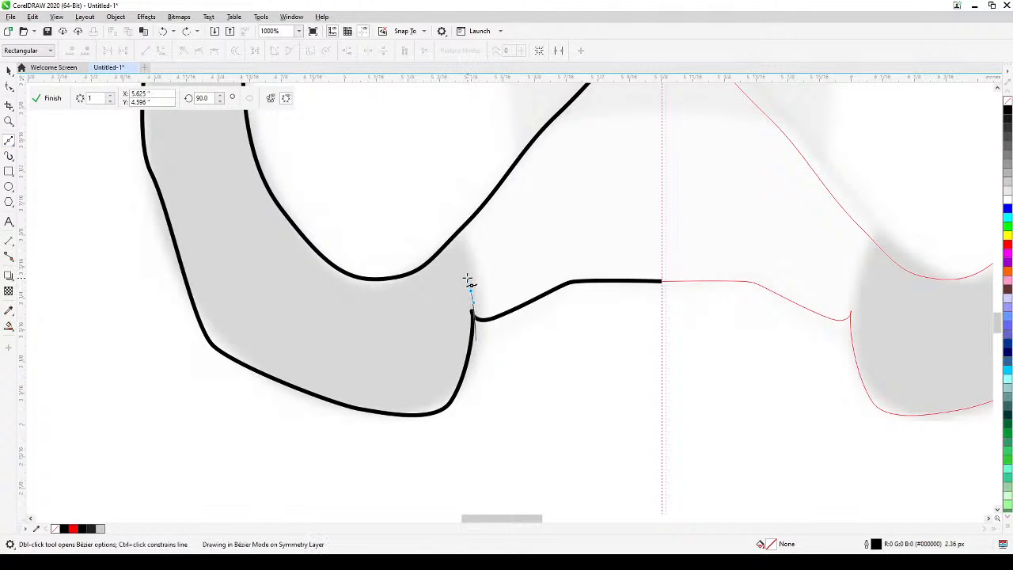
left_click(469, 282)
left_click(447, 212)
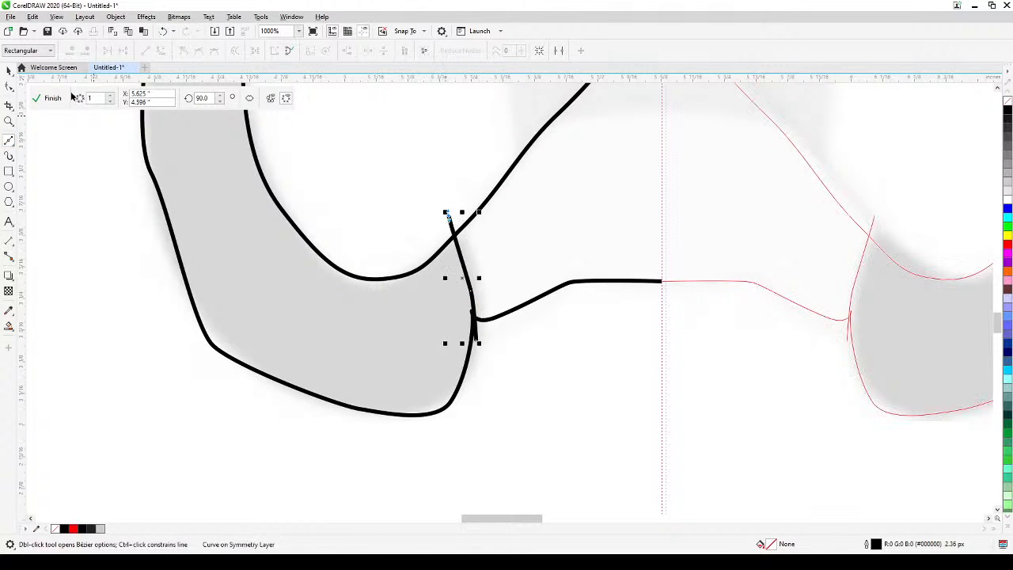
Fill the enclosed jaw patch with Smart Fill and recolour it grey, RGB 179, 179, 179.
left_click(8, 325)
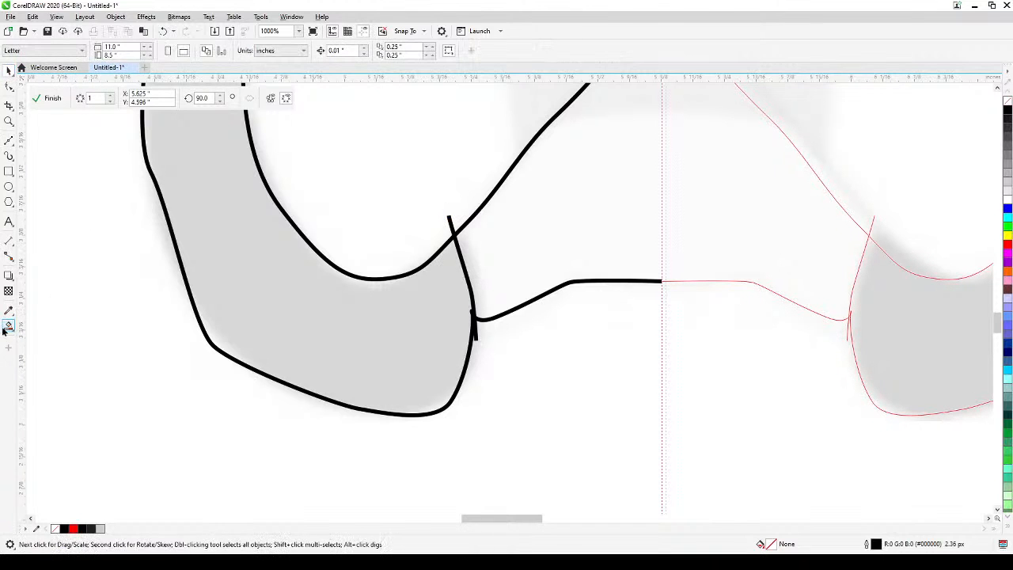
left_click(316, 324)
scroll(315, 324, "down", 4)
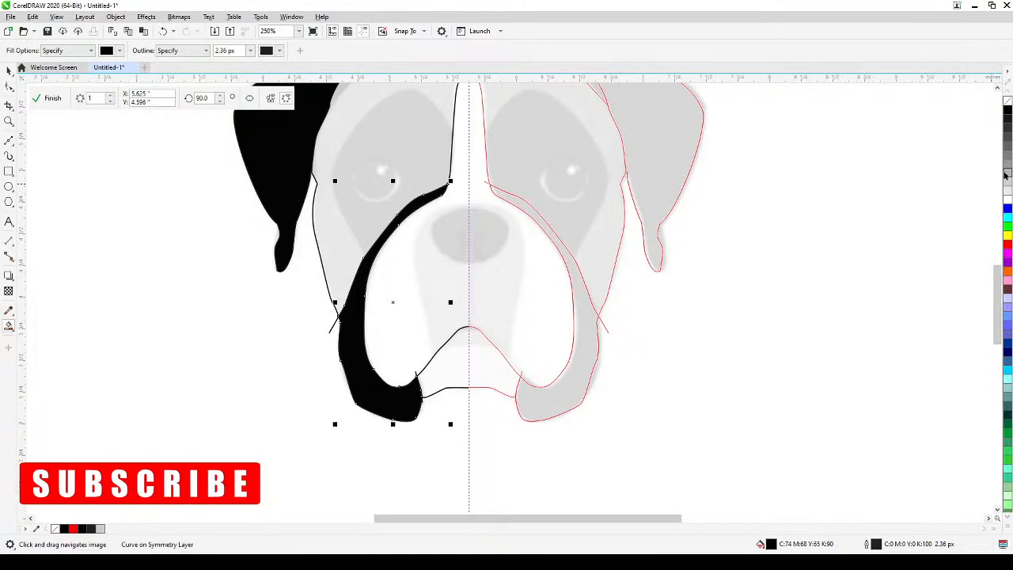
left_click(1007, 176)
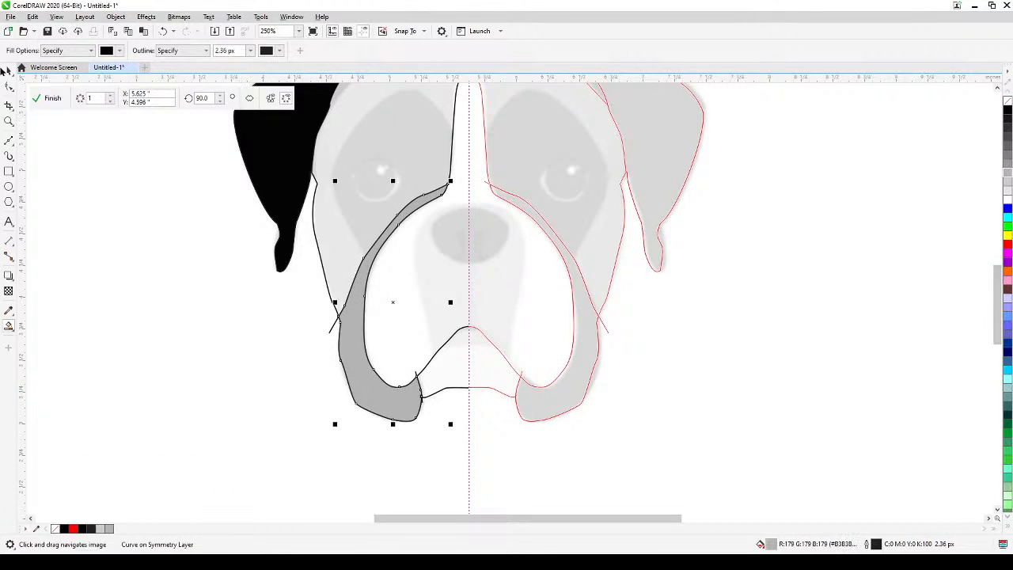
Delete the Bézier construction line that overhangs the grey jaw patch at the cheek and above the muzzle.
key("space")
left_click(171, 326)
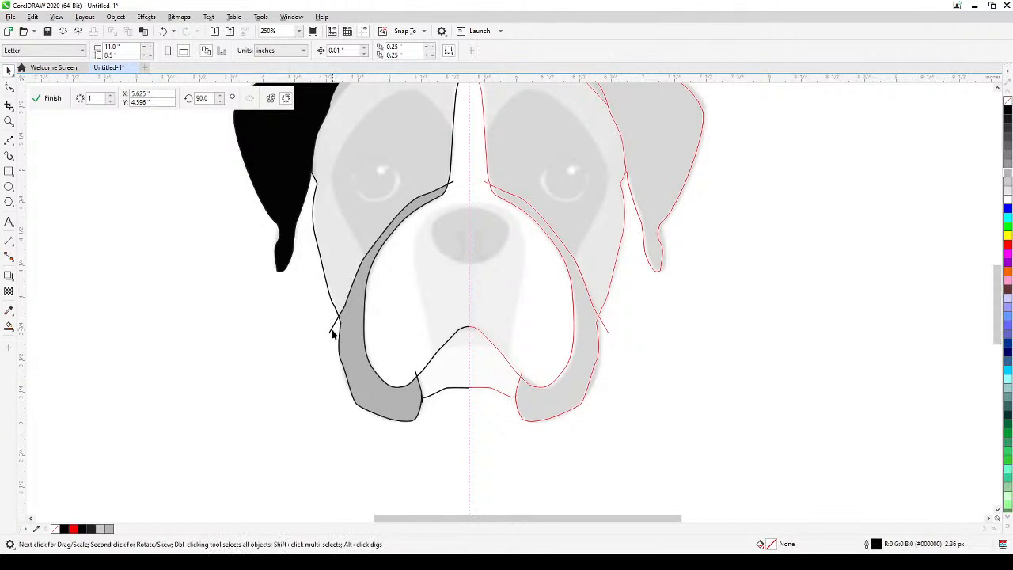
left_click(331, 327)
key("Delete")
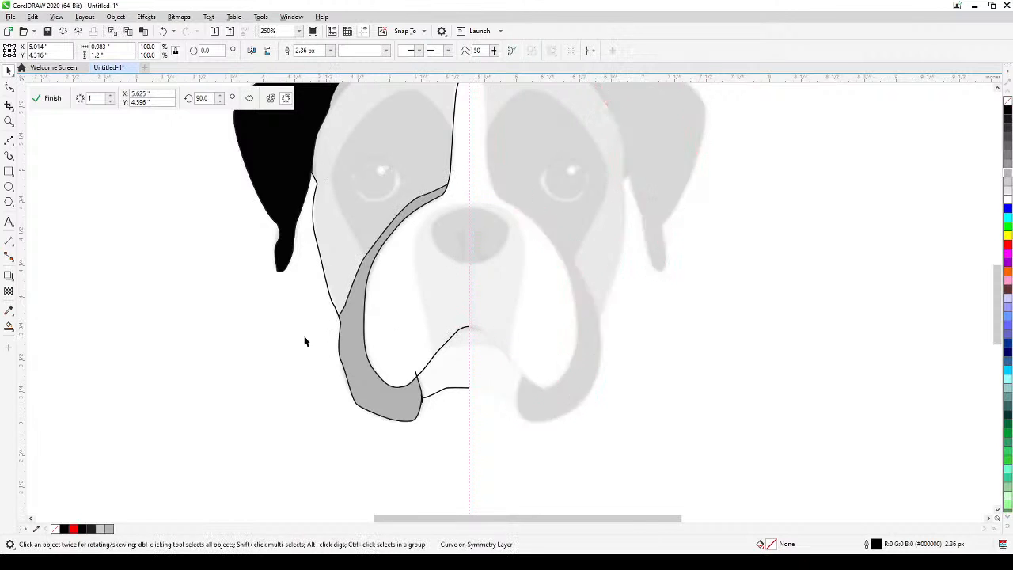
Trace a closed Bézier outline around the dog's left-hand eye, starting and ending at its outer corner.
left_click_drag(352, 353, 466, 394)
scroll(470, 236, "up", 1)
scroll(470, 236, "up", 1)
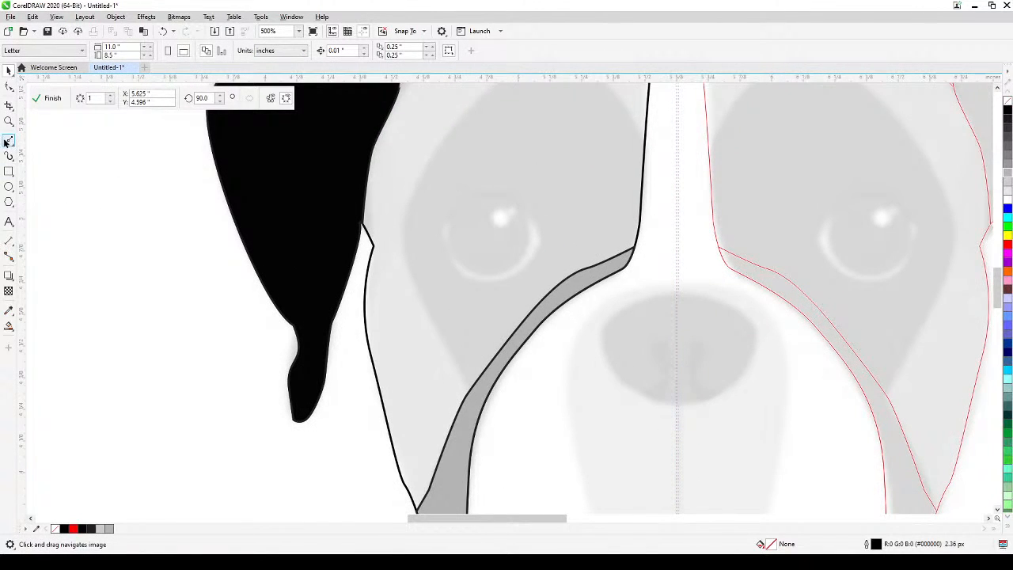
left_click(7, 141)
left_click(443, 226)
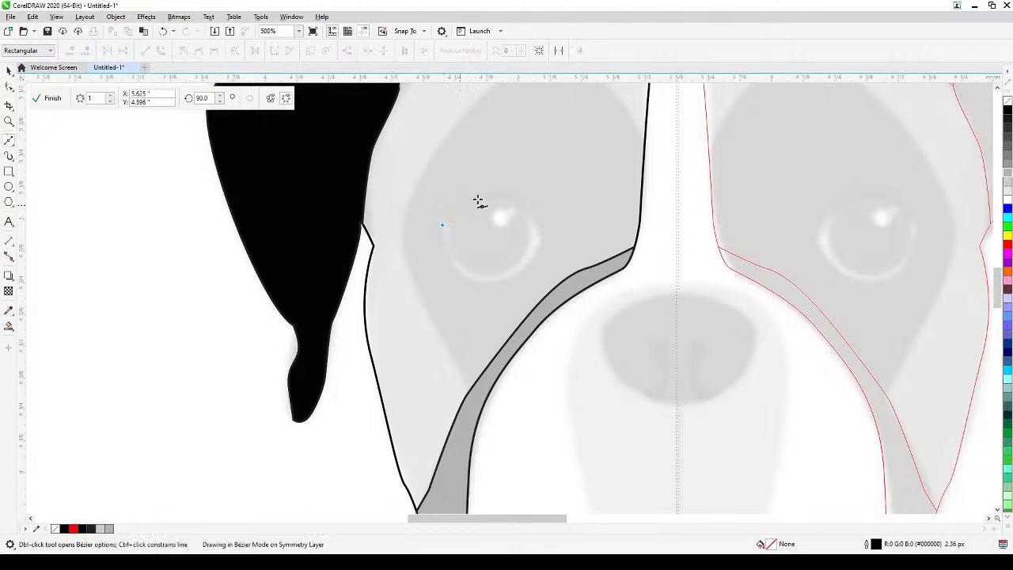
left_click_drag(491, 192, 517, 199)
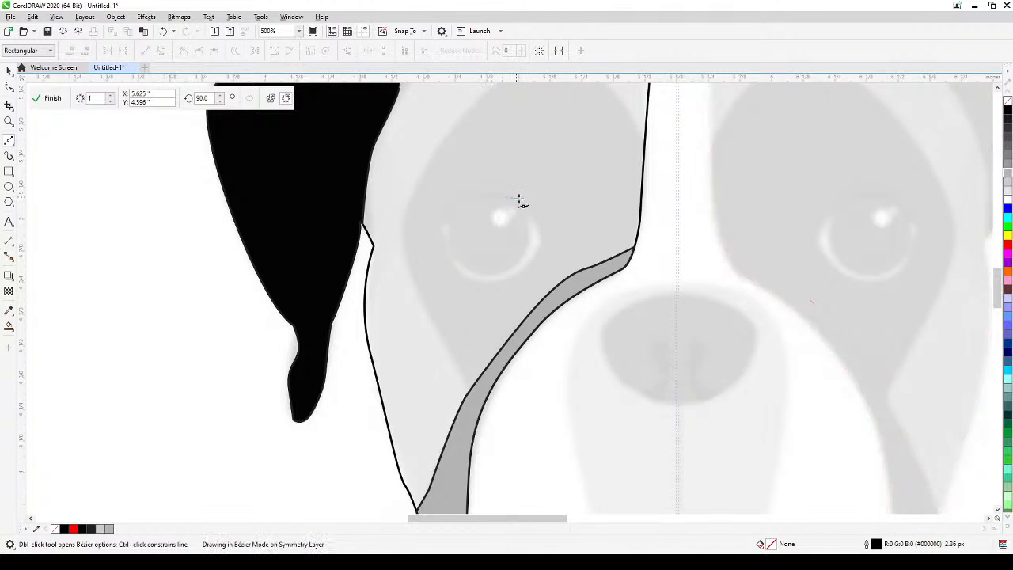
key("Return")
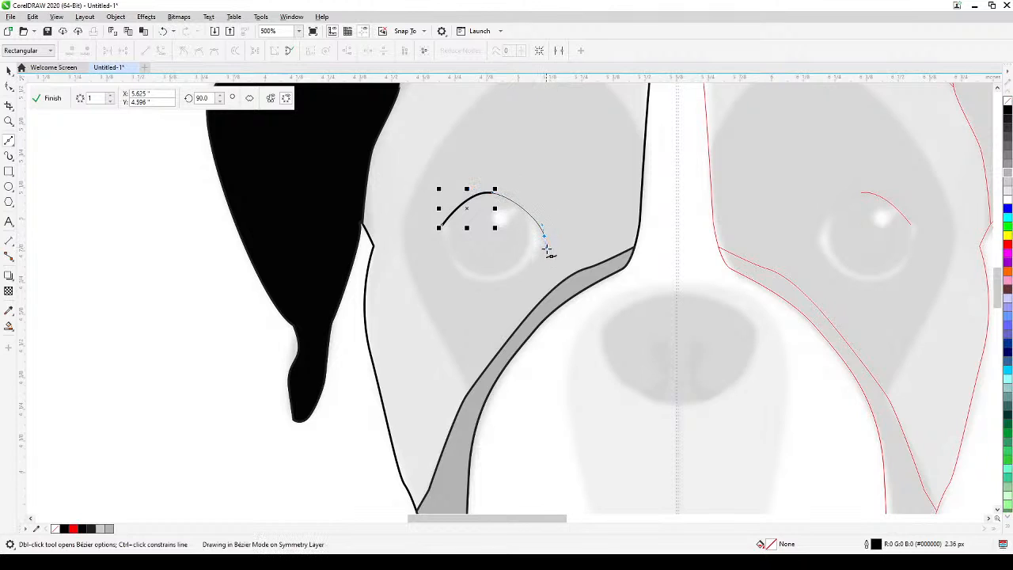
left_click_drag(546, 249, 553, 251)
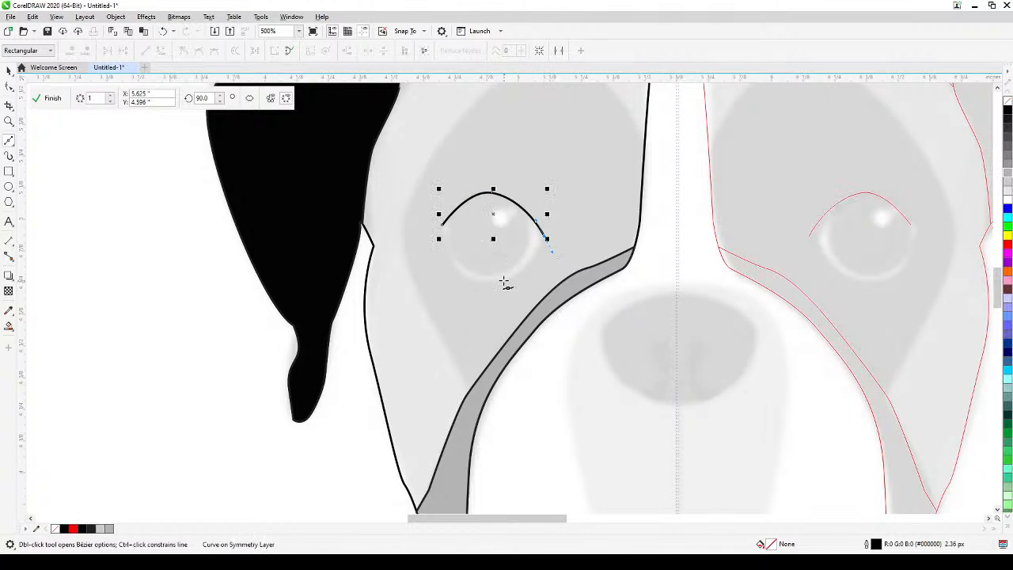
left_click_drag(495, 283, 448, 260)
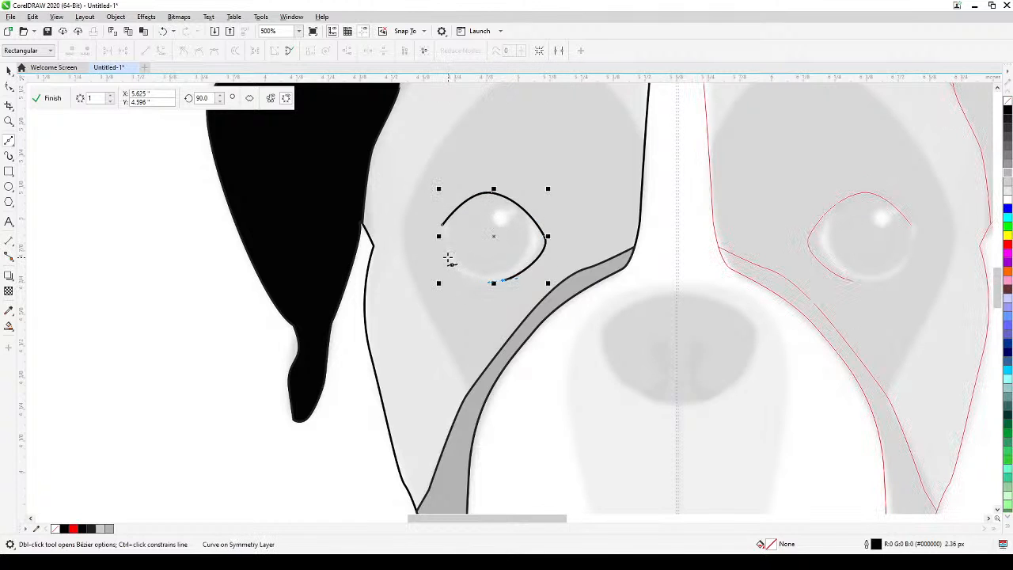
left_click(442, 226)
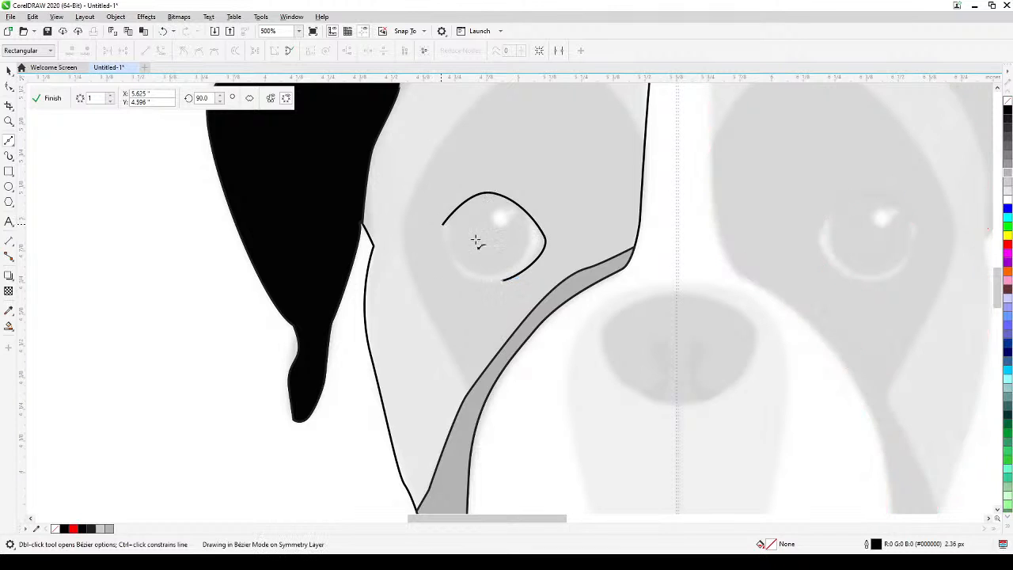
Reshape the eye outline's lower edge and inner corner into smooth curves, making the bottom node a cusp, and deselect it.
left_click(8, 87)
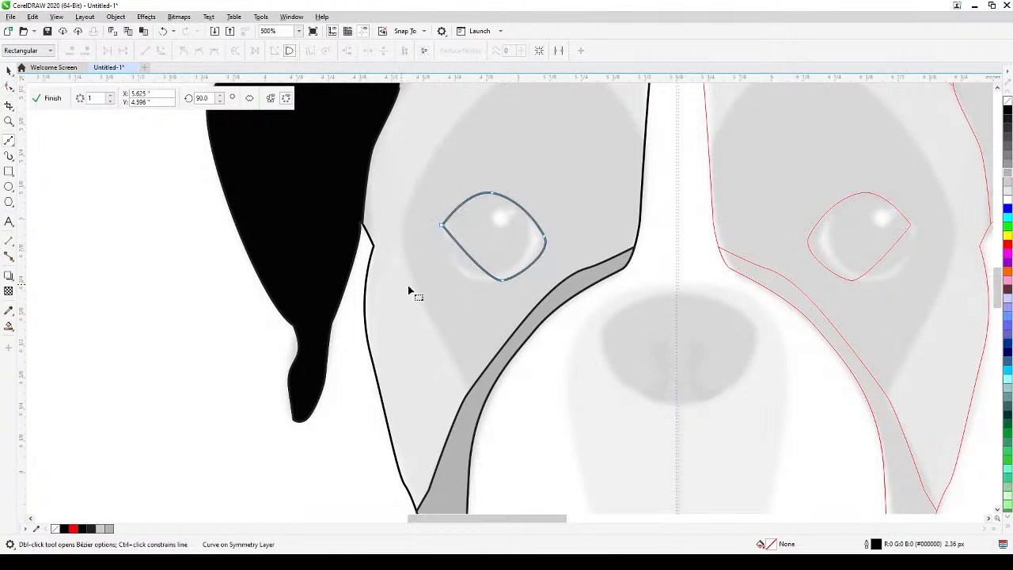
left_click_drag(465, 252, 516, 275)
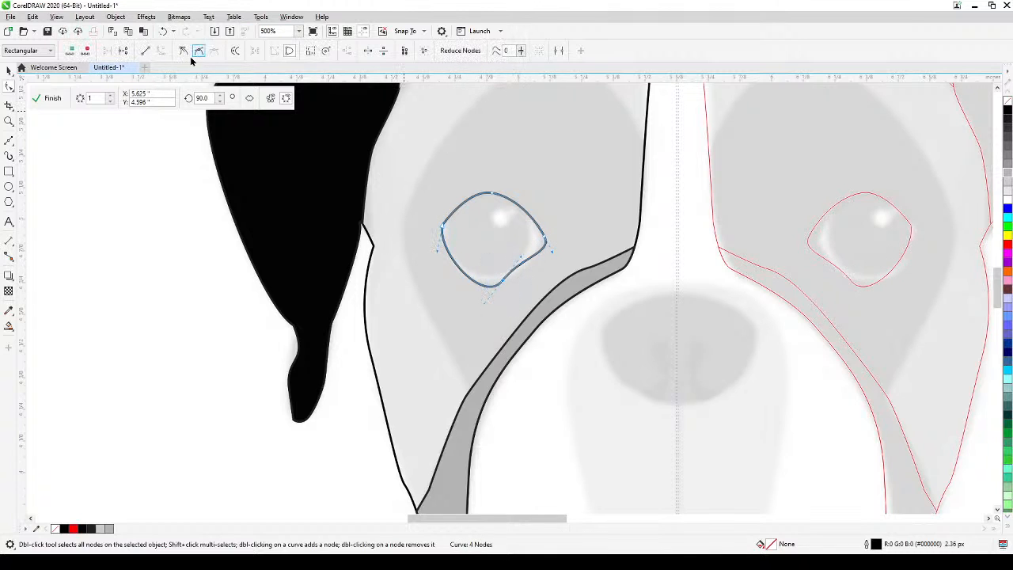
left_click(185, 50)
left_click_drag(522, 262, 536, 271)
left_click_drag(484, 304, 459, 289)
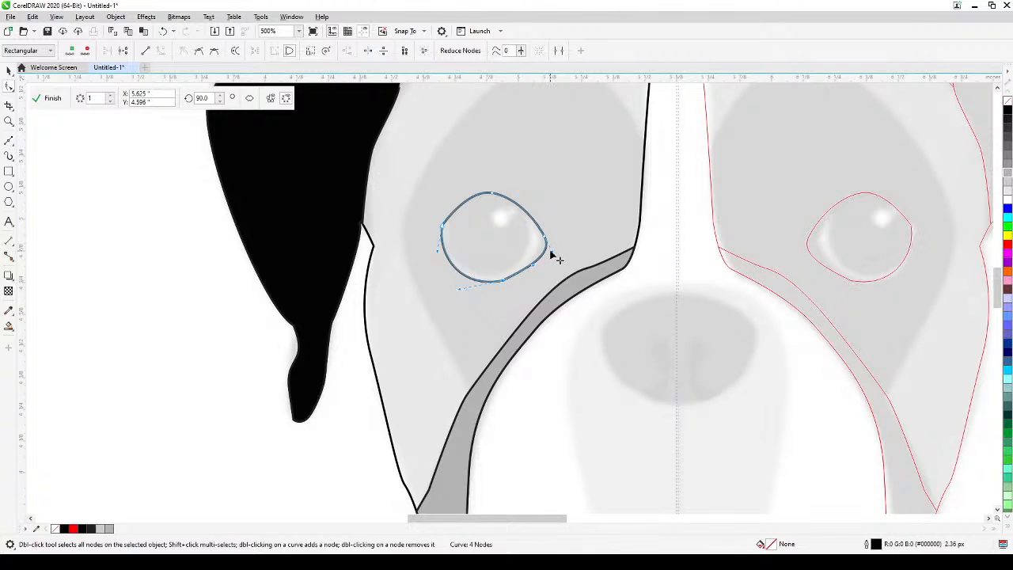
left_click_drag(551, 252, 542, 253)
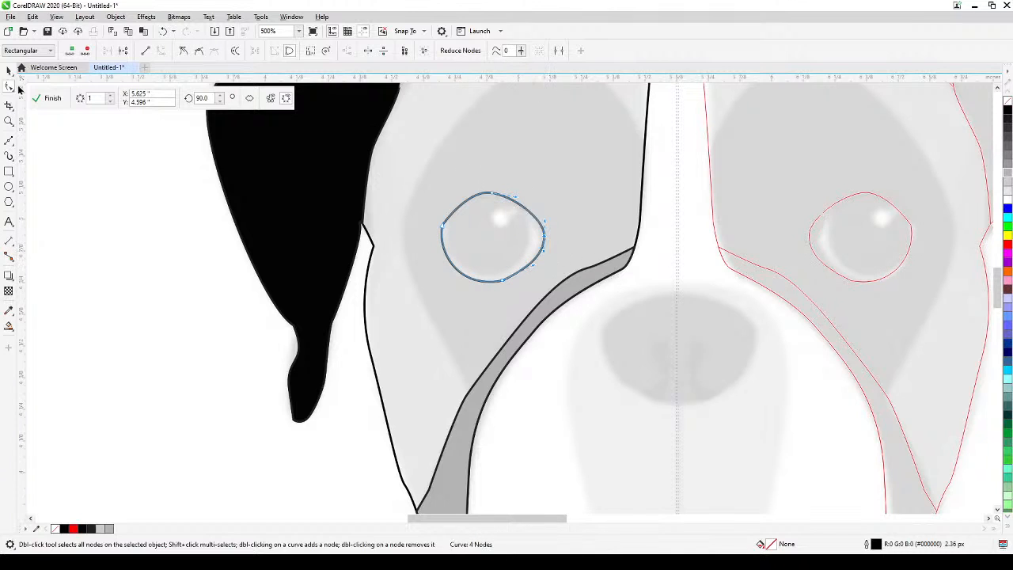
left_click(9, 70)
left_click(189, 266)
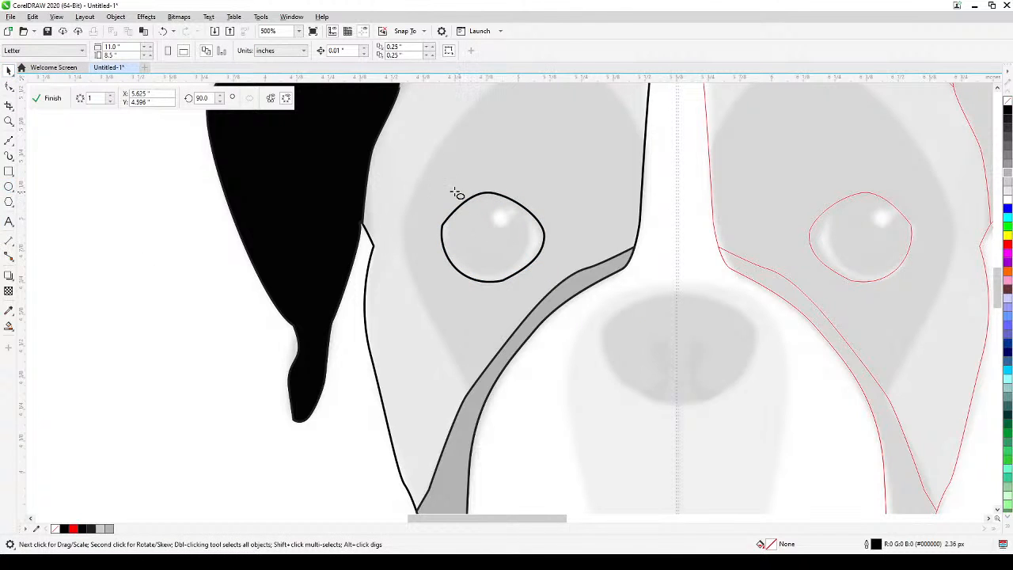
Draw a circle about 0.354 inch across over the eye and shift it slightly toward the outline's outer corner.
key("F7")
left_click_drag(449, 184, 538, 278)
key("space")
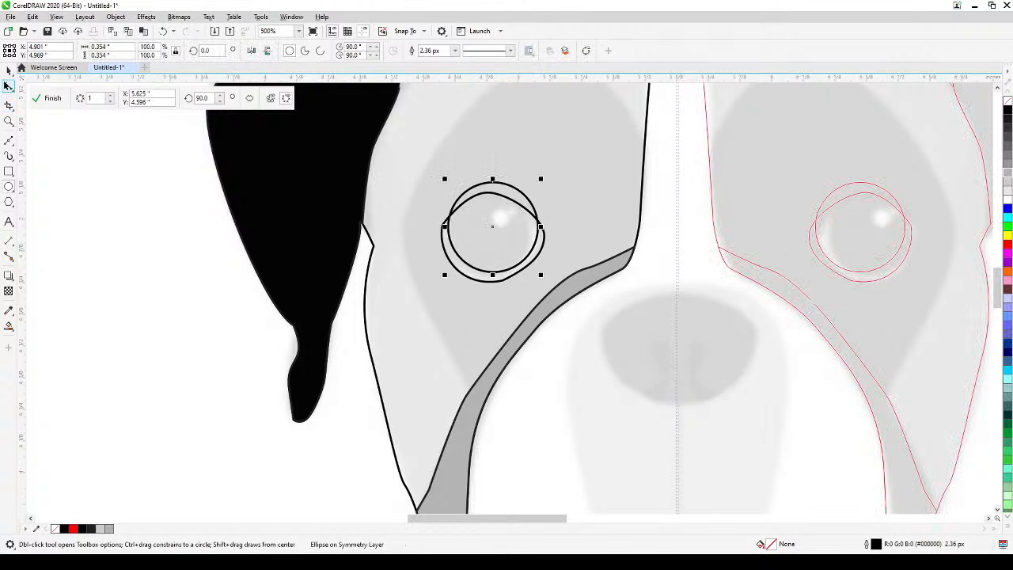
left_click_drag(489, 234, 486, 235)
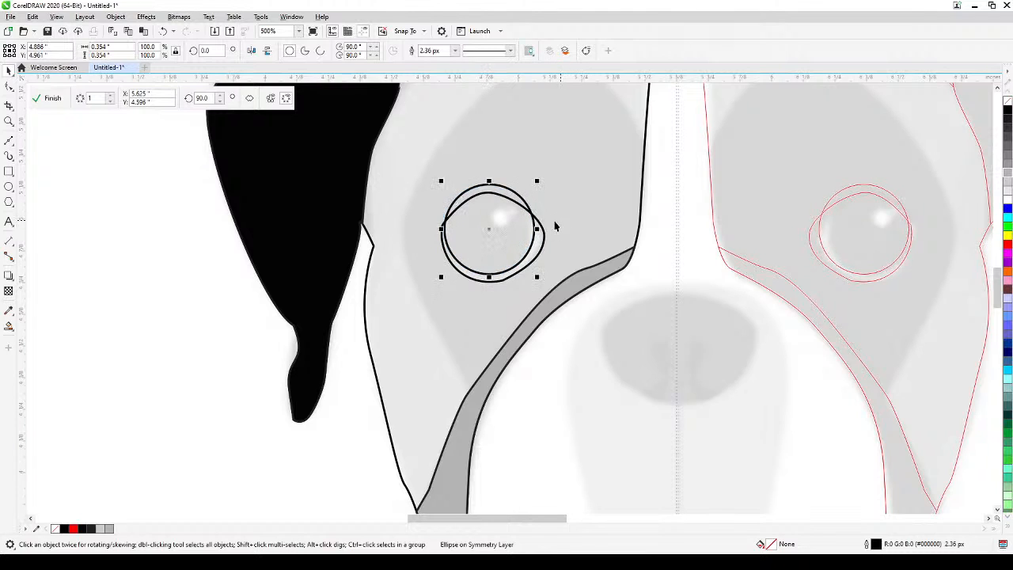
left_click(144, 303)
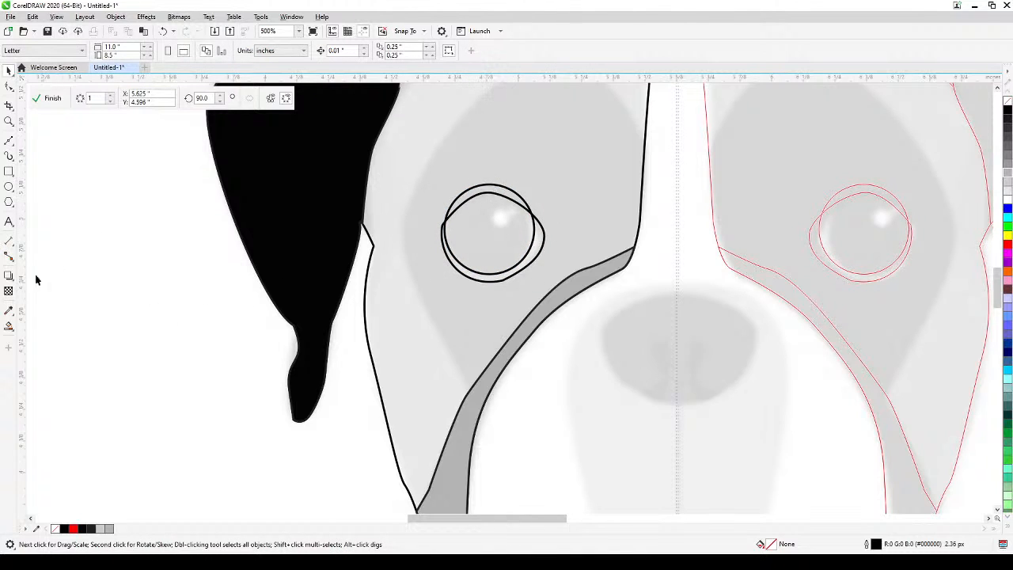
Fill the overlap of the circle and the eye outline with black using Smart Fill, and delete the construction circle.
left_click(10, 325)
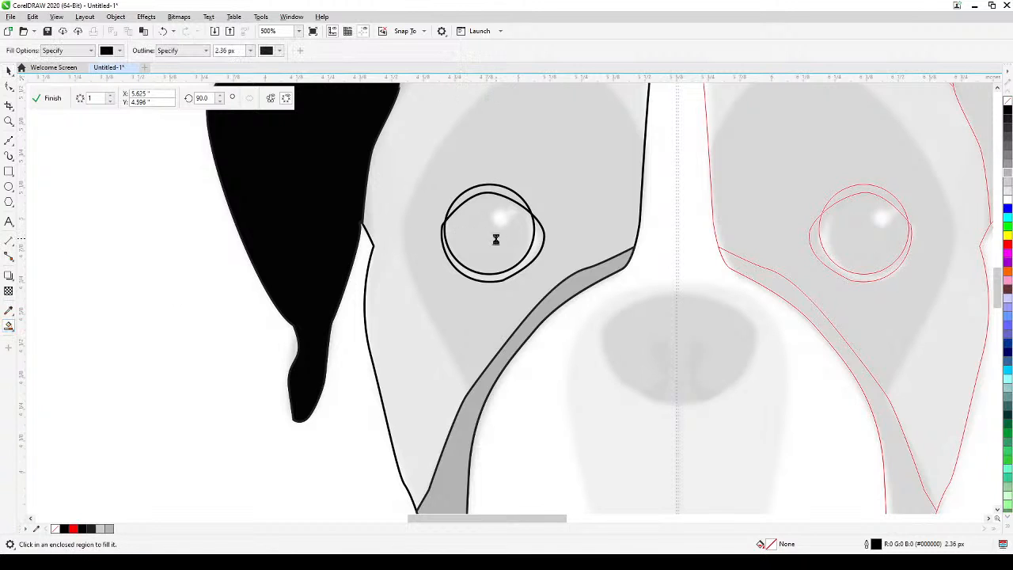
left_click(495, 239)
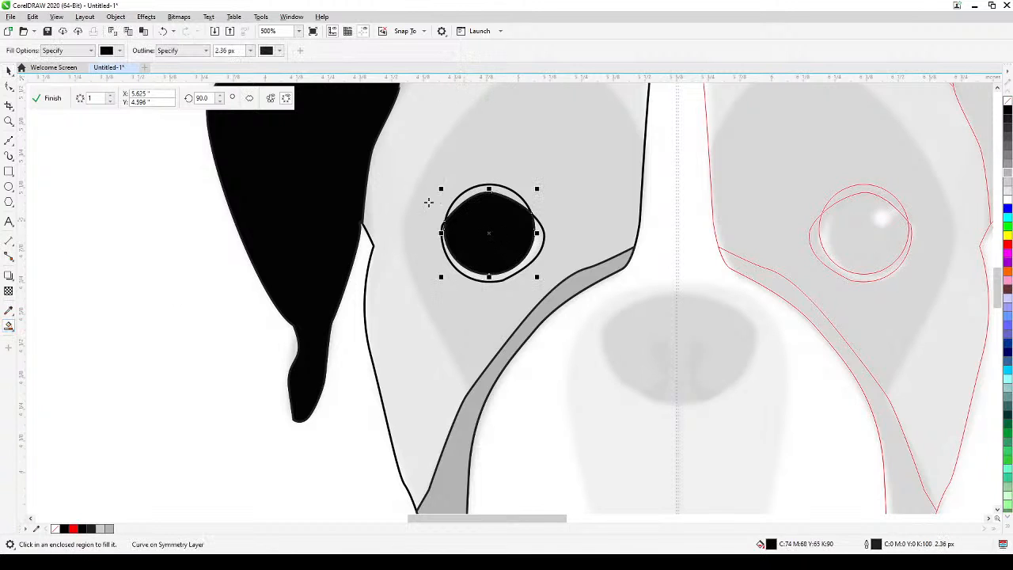
left_click(8, 70)
left_click(404, 195)
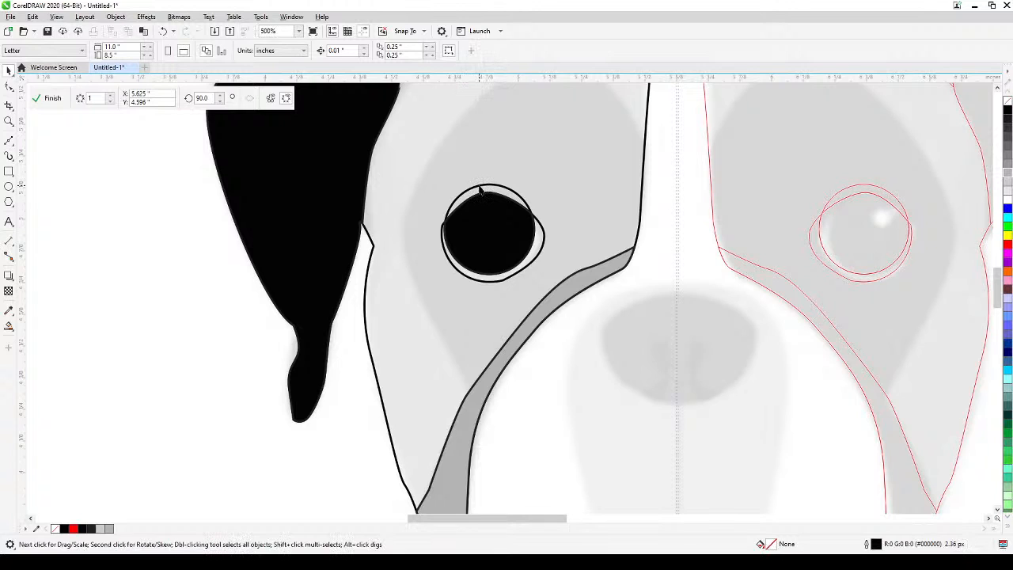
left_click(480, 190)
key("Delete")
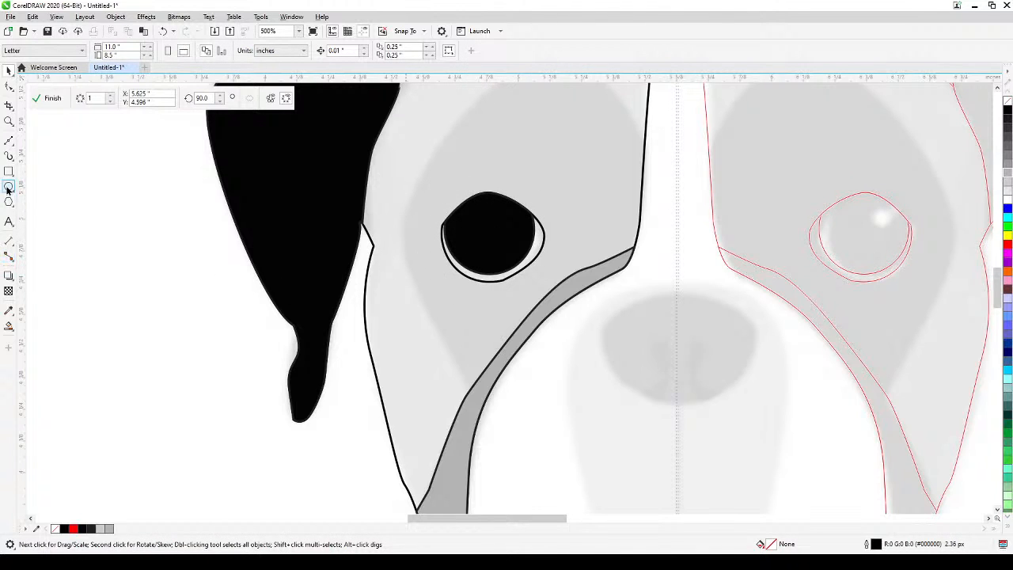
Draw a highlight ellipse about 0.058 by 0.067 inch in the pupil's upper inner area, fill it white, and deselect it.
key("F7")
left_click_drag(509, 208, 530, 230)
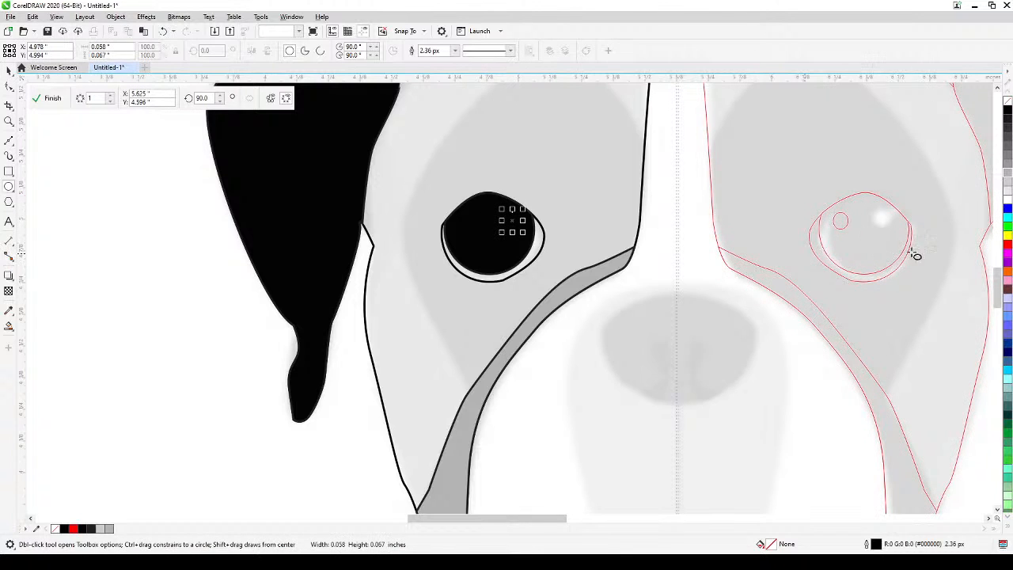
left_click(1007, 201)
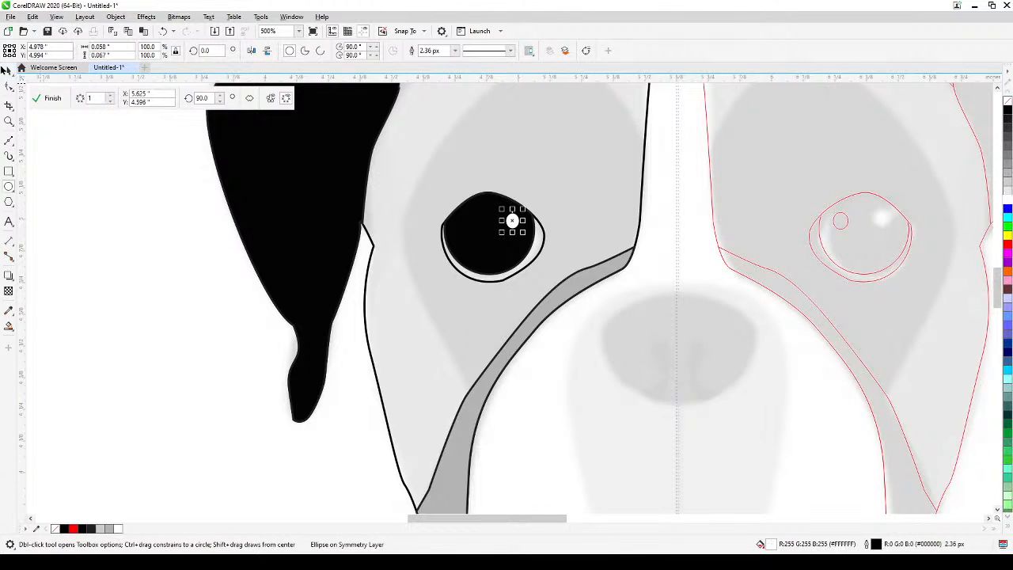
key("space")
scroll(161, 315, "down", 2)
left_click(155, 359)
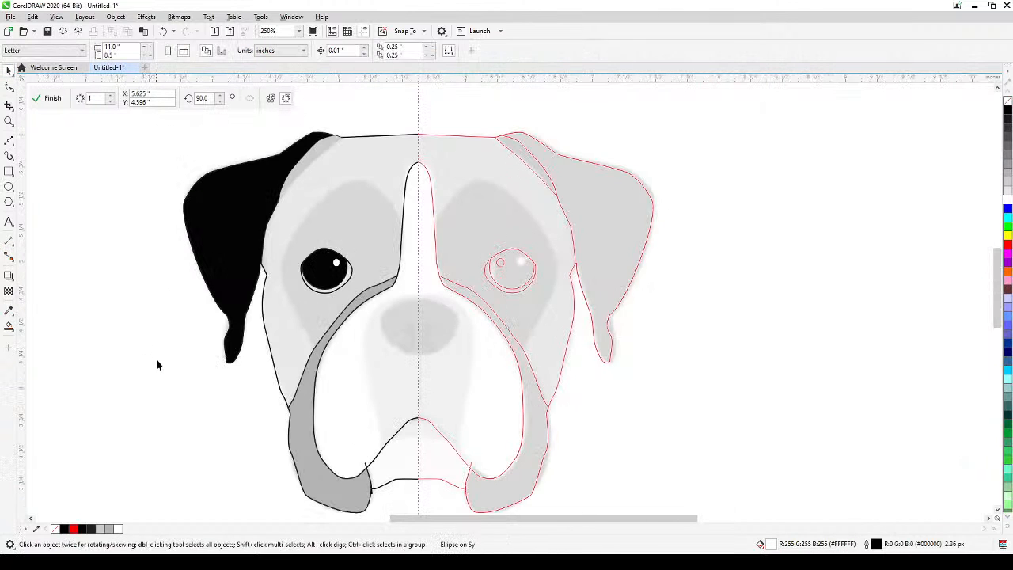
left_click_drag(171, 362, 274, 351)
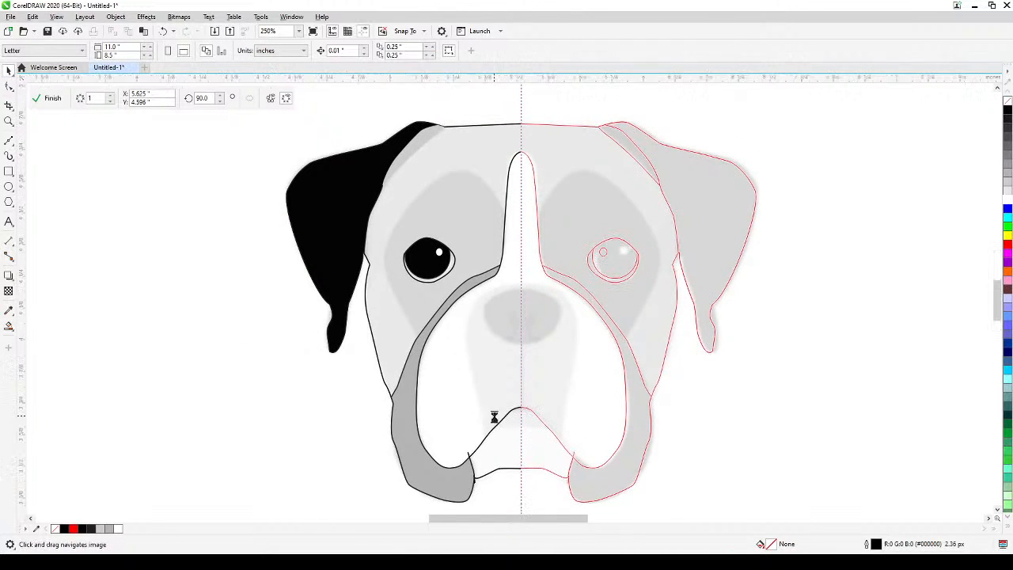
Delete the leftover construction curve that overshoots the jowl corner beside the mouth, keeping the grey jowl fill.
scroll(494, 423, "up", 2)
scroll(484, 416, "down", 2)
left_click_drag(488, 411, 470, 310)
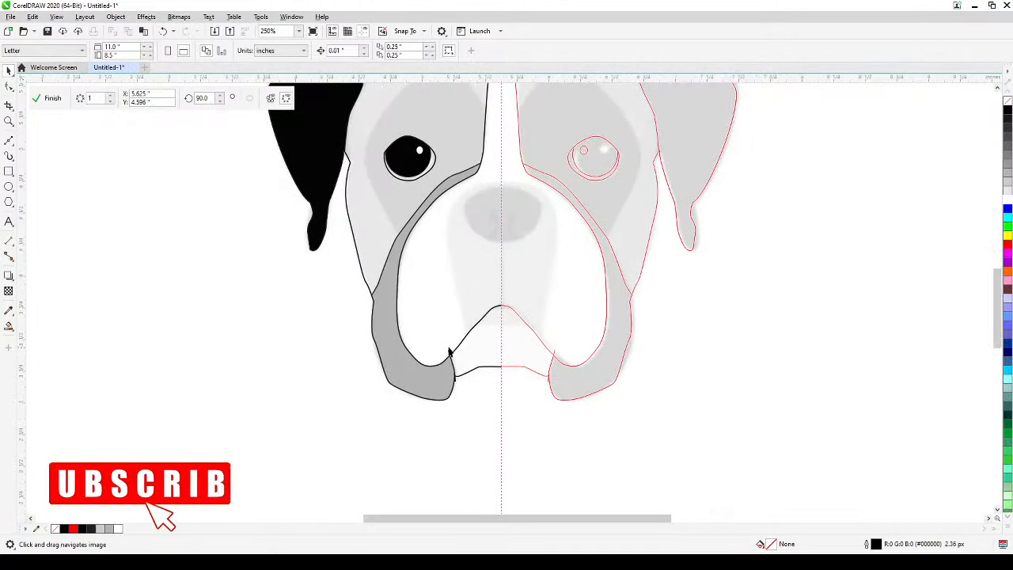
key("space")
left_click(451, 358)
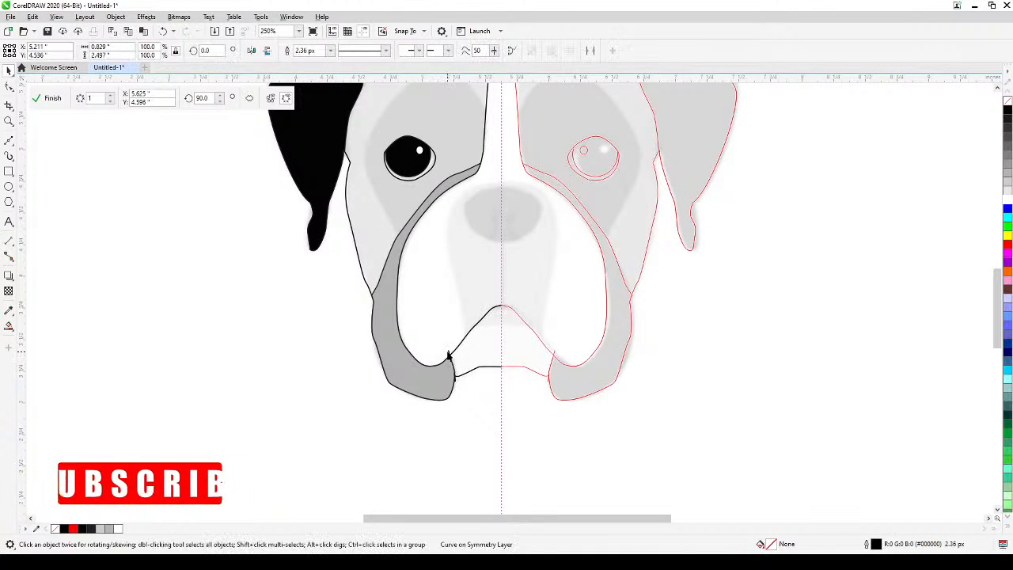
left_click(456, 365)
key("Delete")
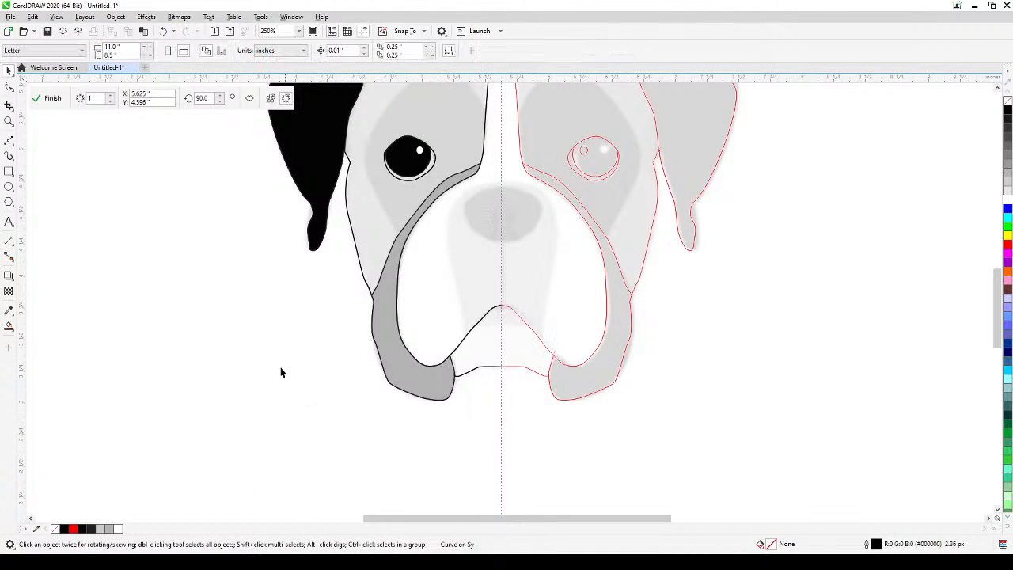
Trace the eye patch with a Bézier curve about 0.965 by 1.36 inch, from the nose-bridge stripe over the brow down to the jowl band.
left_click_drag(287, 353, 286, 435)
scroll(394, 140, "up", 3)
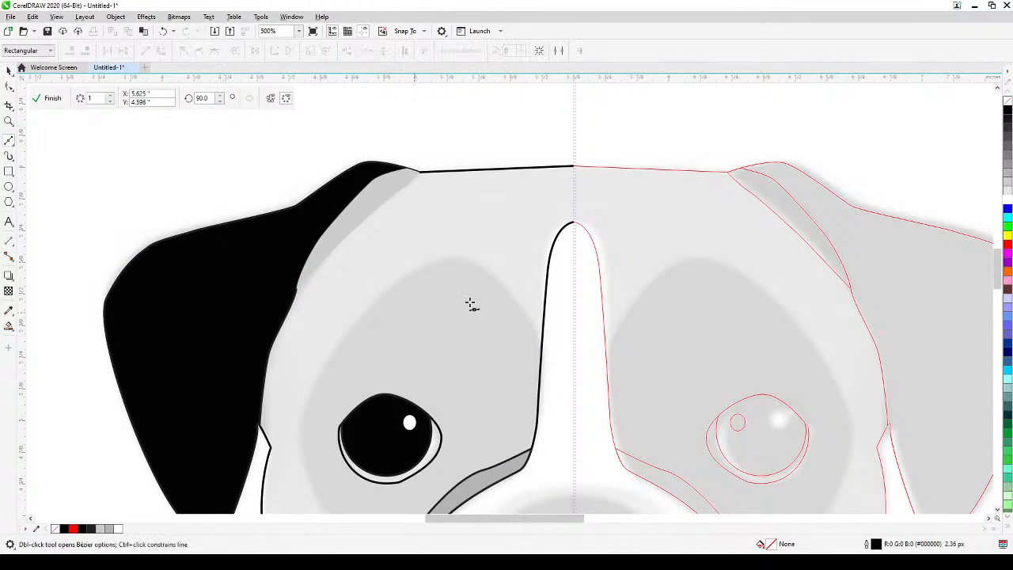
left_click(546, 352)
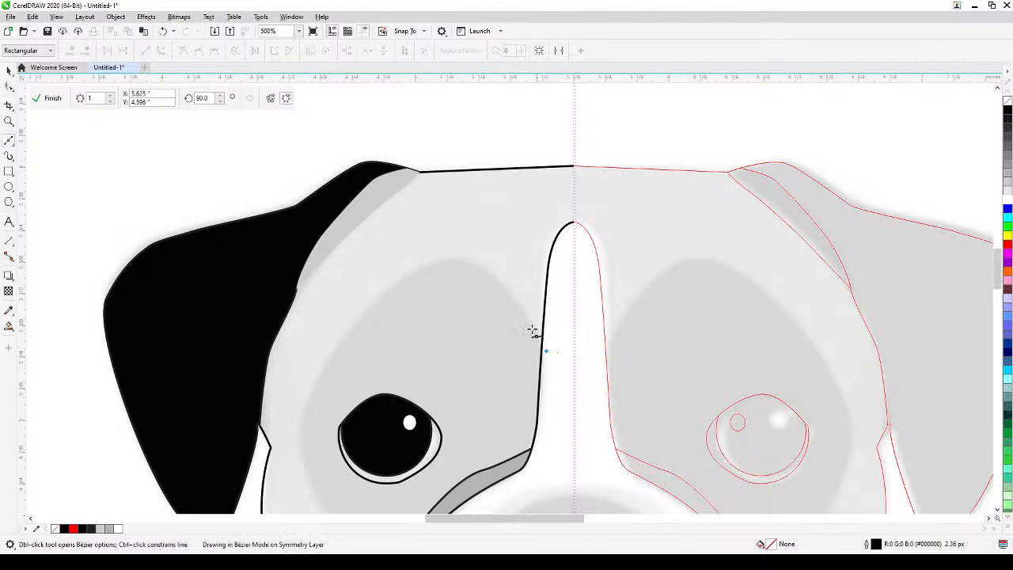
left_click_drag(508, 292, 495, 281)
left_click_drag(445, 258, 414, 270)
left_click_drag(359, 319, 352, 325)
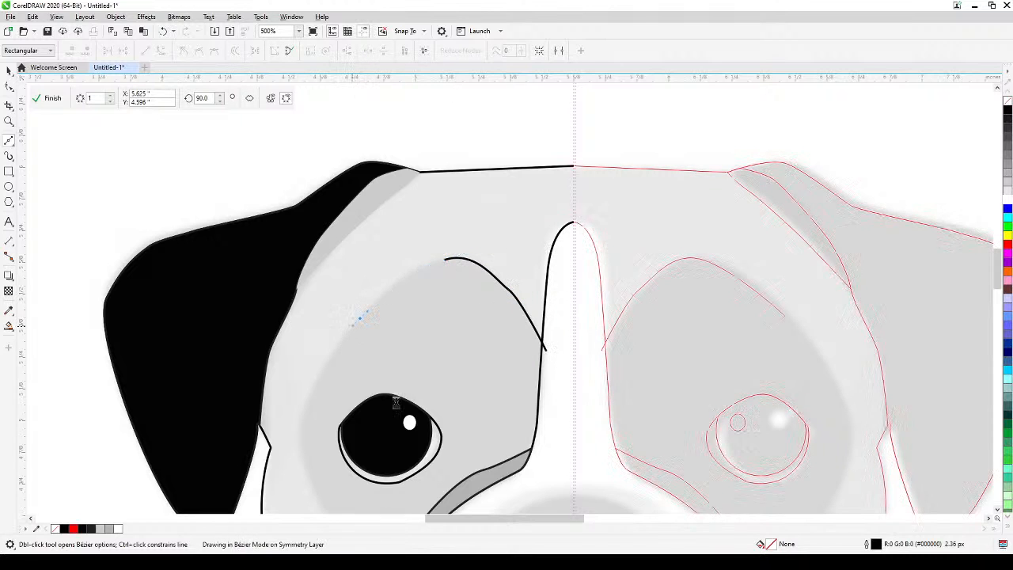
left_click_drag(395, 402, 459, 247)
left_click_drag(368, 255, 389, 351)
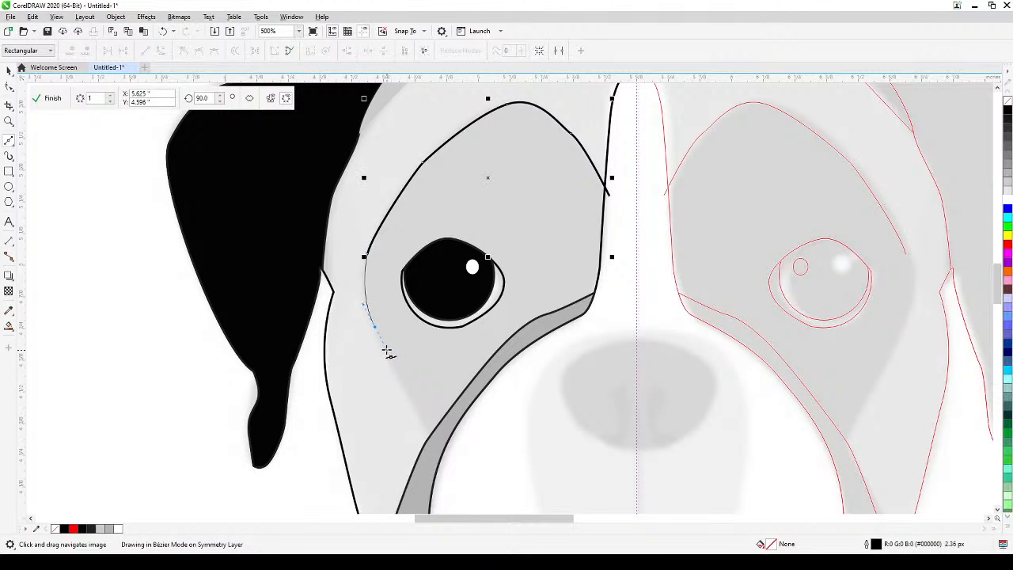
left_click(413, 402)
left_click(430, 445)
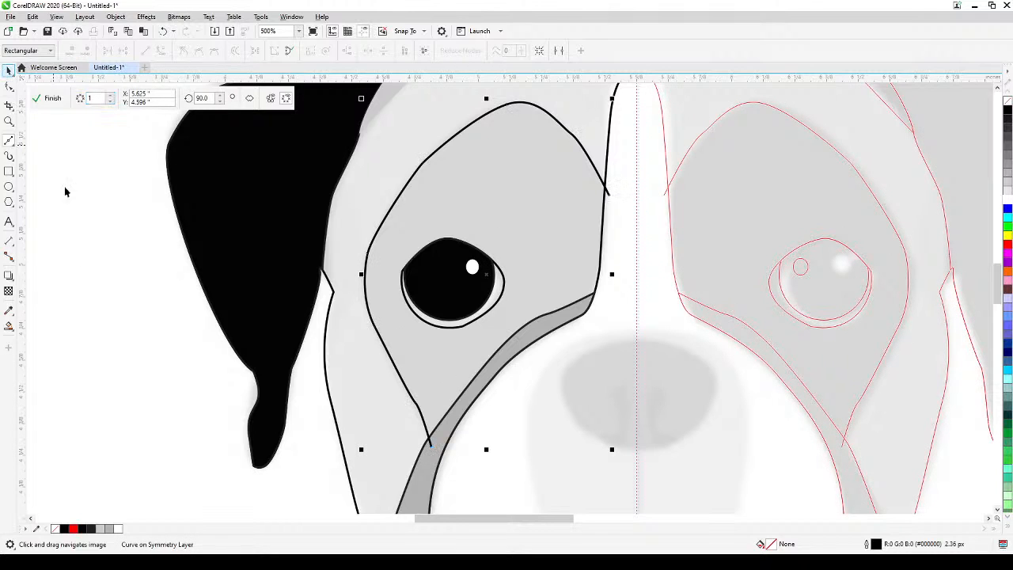
left_click(79, 275)
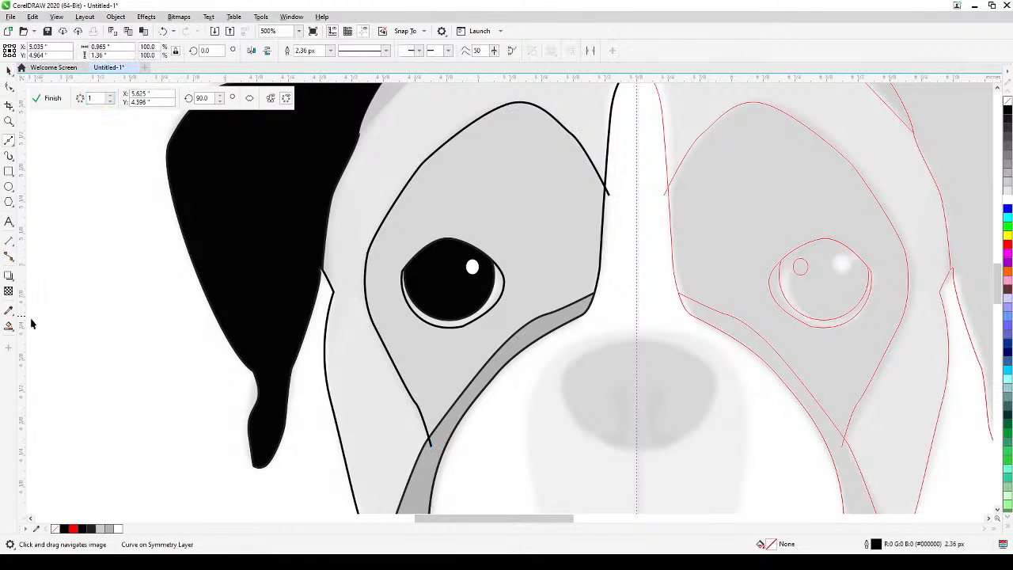
Fill the eye patch around the eye using Smart Fill, recolour it mid grey (#999999), and deselect it.
left_click(513, 223)
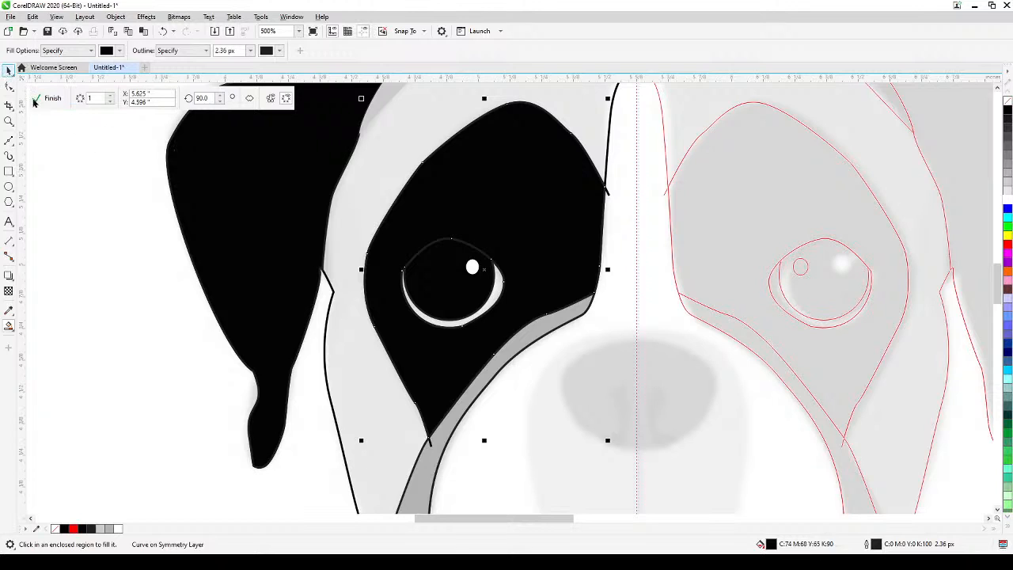
key("space")
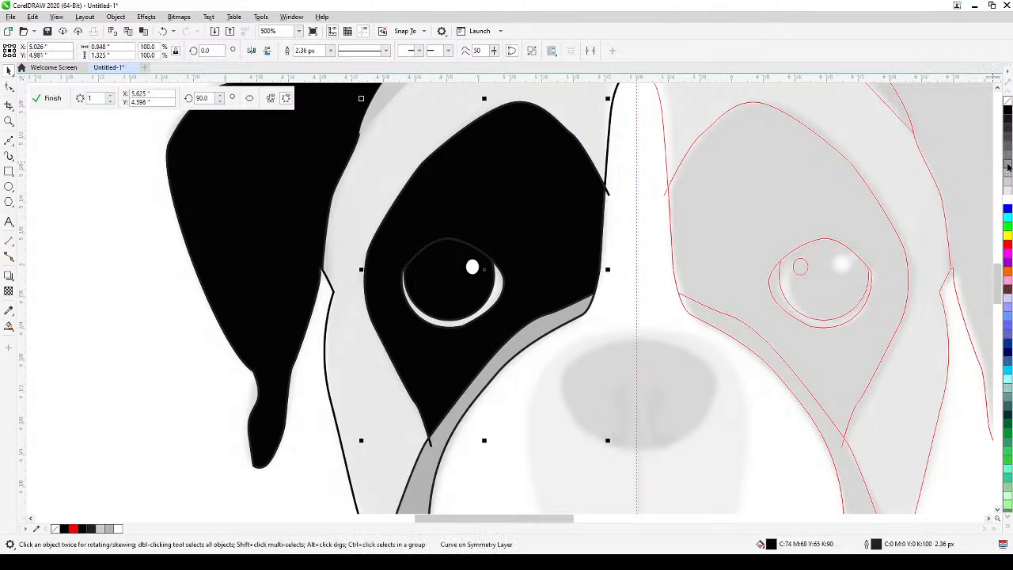
left_click(1008, 166)
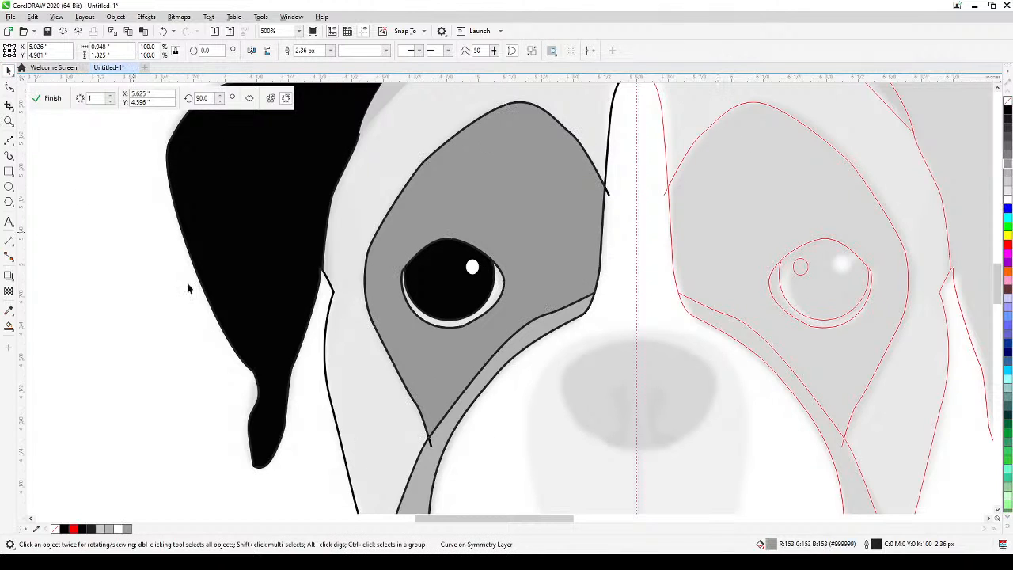
key("Escape")
Delete the eye patch's Bézier construction curve whose ends overshoot the filled shape.
left_click(432, 448)
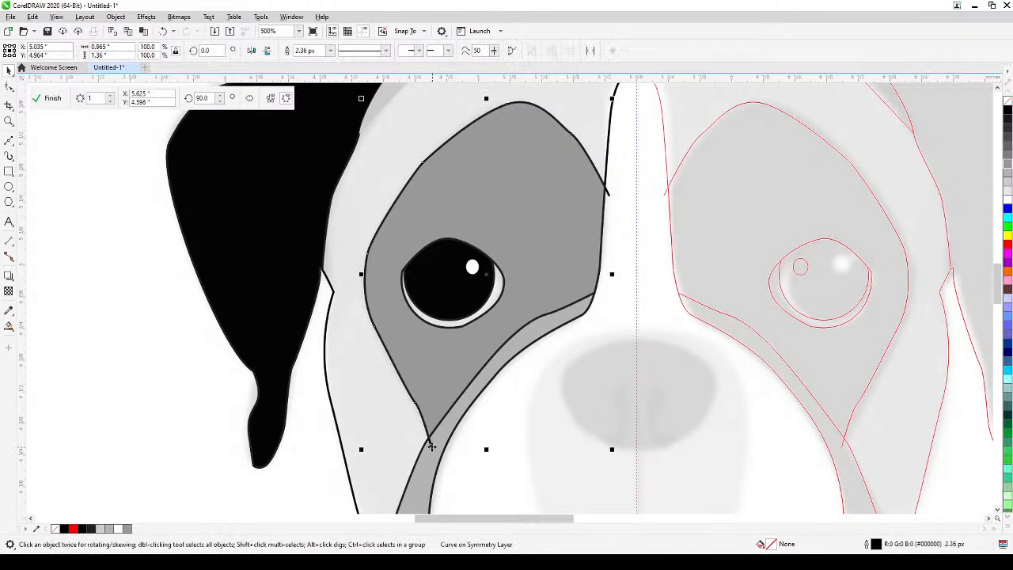
left_click(431, 445)
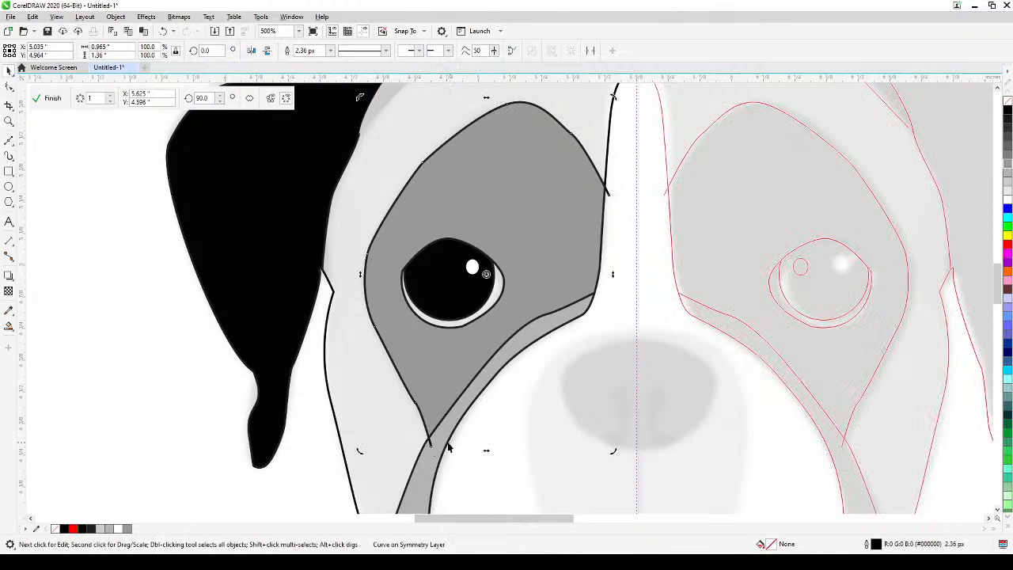
key("Delete")
Trace the outer half of the nose with a Bézier curve that starts and ends on the symmetry line, and deselect it.
scroll(266, 448, "down", 1)
left_click_drag(279, 434, 394, 309)
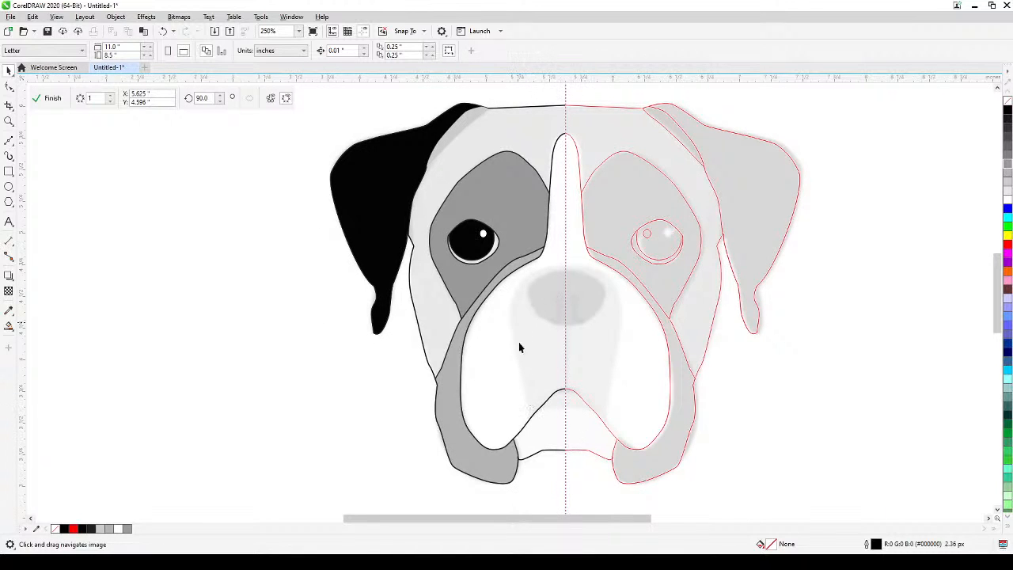
scroll(556, 284, "up", 1)
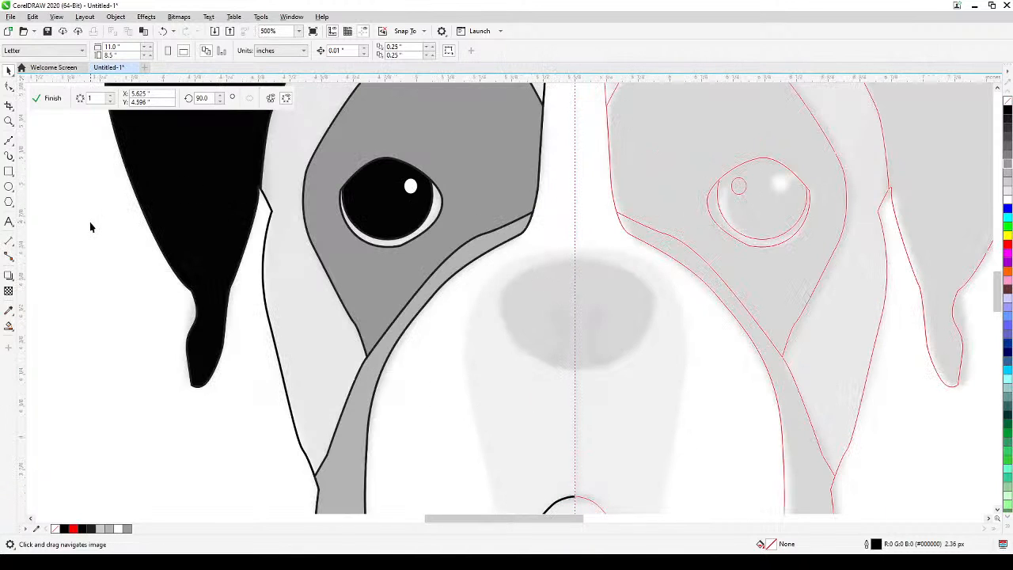
left_click(14, 143)
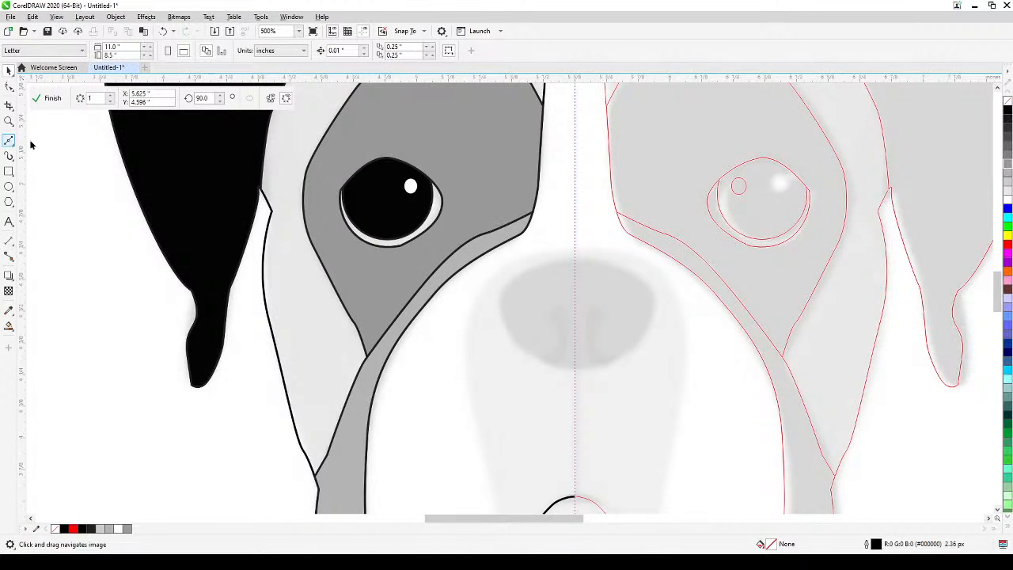
left_click(576, 261)
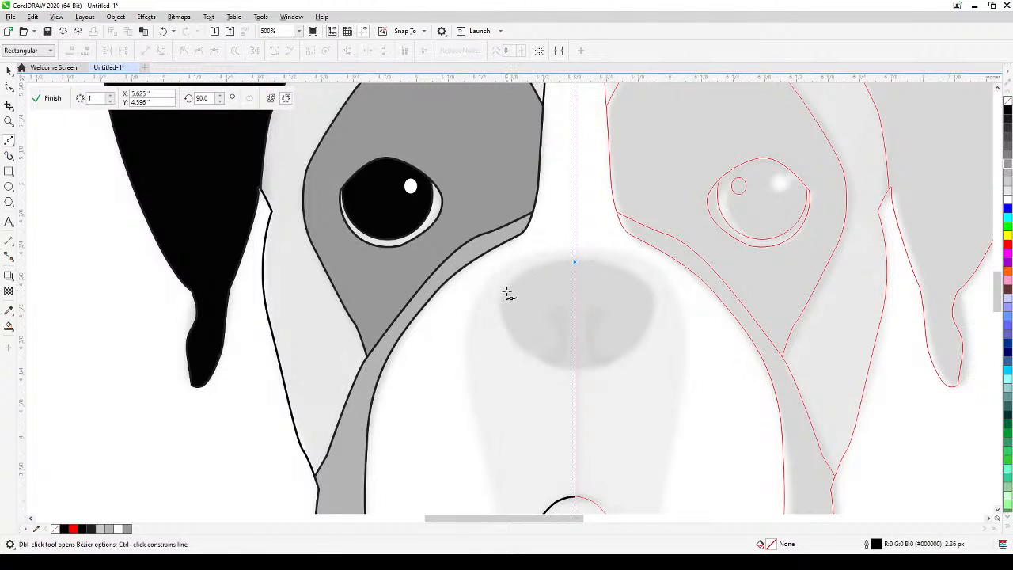
mouse_move(506, 290)
left_mouse_down()
mouse_move(499, 323)
mouse_move(533, 357)
mouse_move(570, 369)
left_mouse_up()
scroll(572, 369, "up", 2)
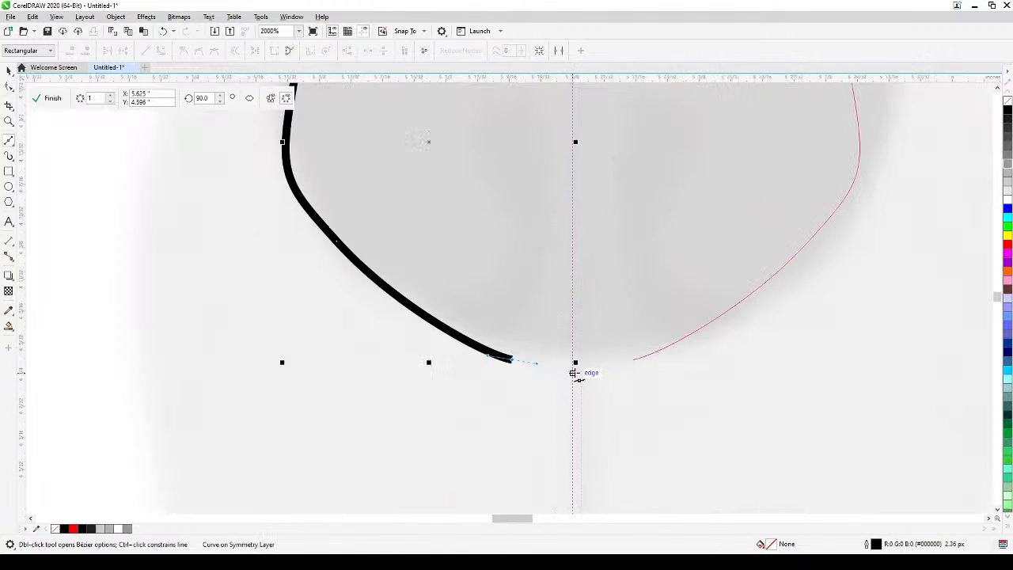
left_click(575, 365)
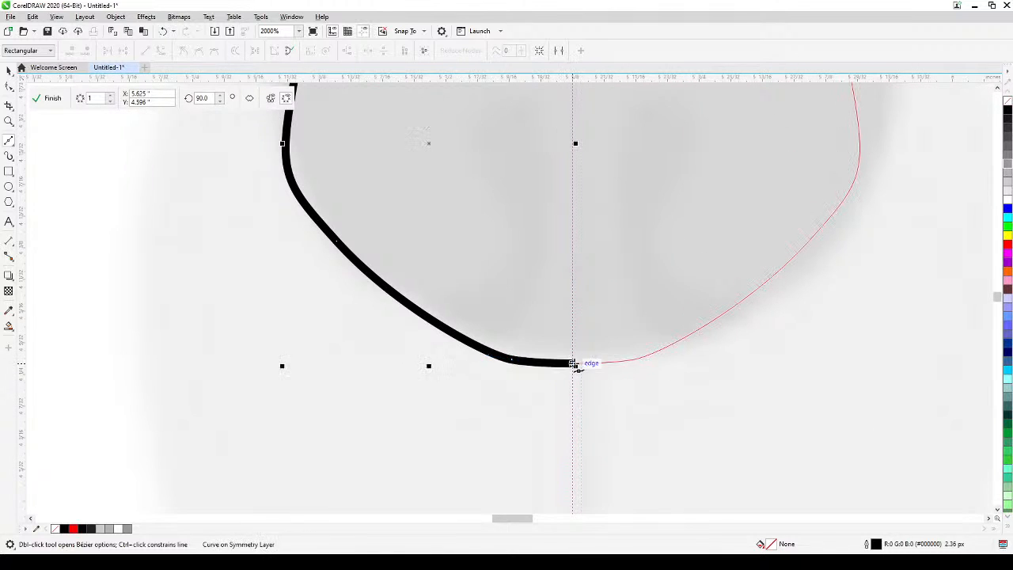
scroll(596, 353, "down", 2)
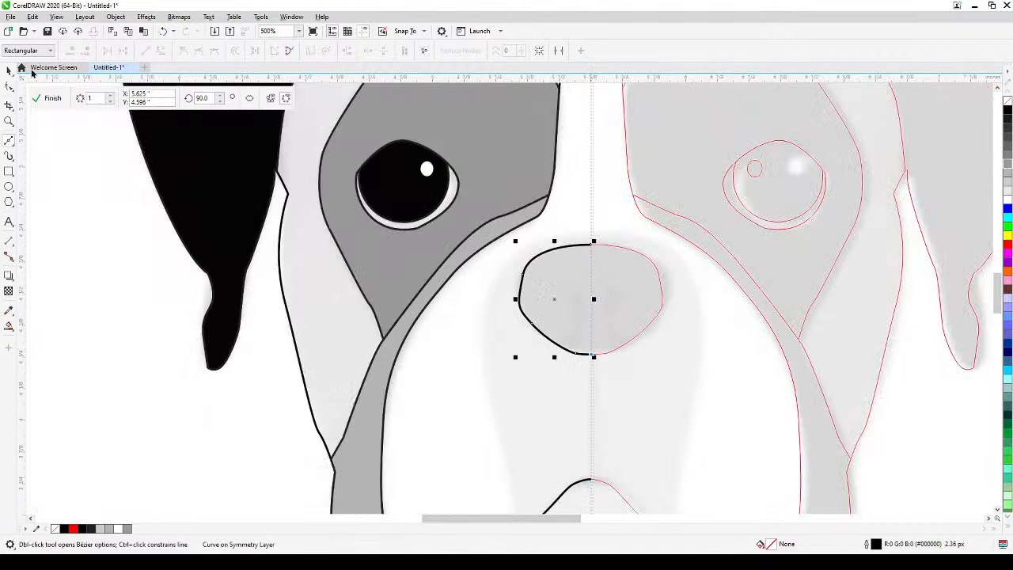
left_click(9, 70)
left_click(217, 340)
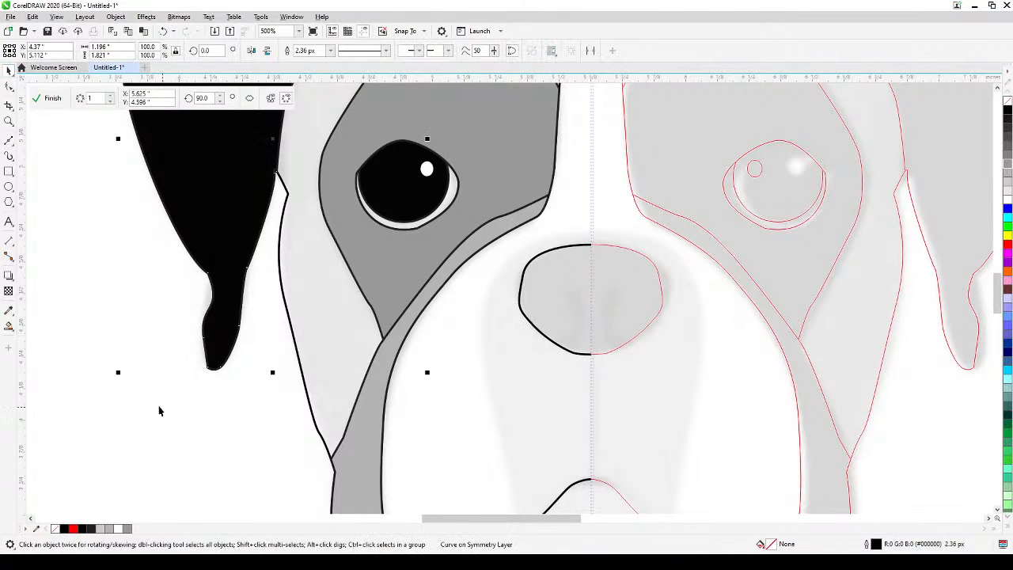
left_click(208, 401)
Start the muzzle contour with a Bézier curve from the symmetry line just above the nose, rounding it down the nose's outer side.
scroll(209, 402, "down", 1)
left_click_drag(267, 372, 416, 243)
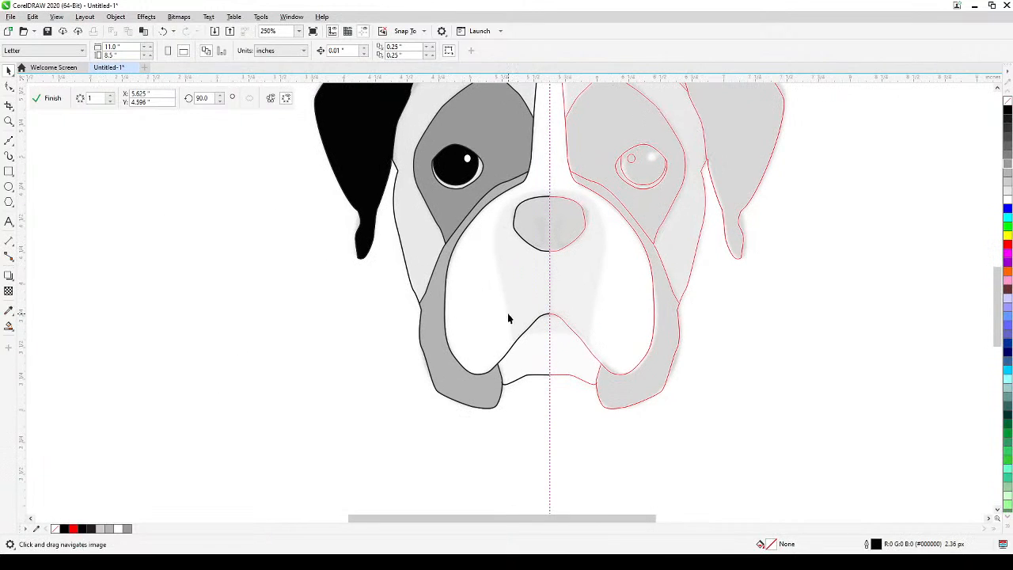
scroll(515, 269, "up", 1)
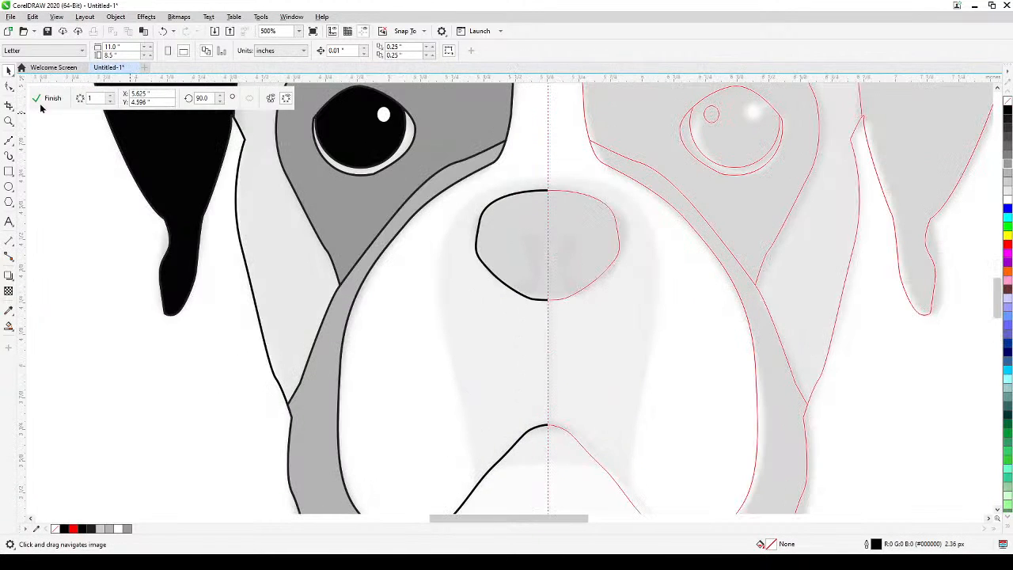
left_click(9, 140)
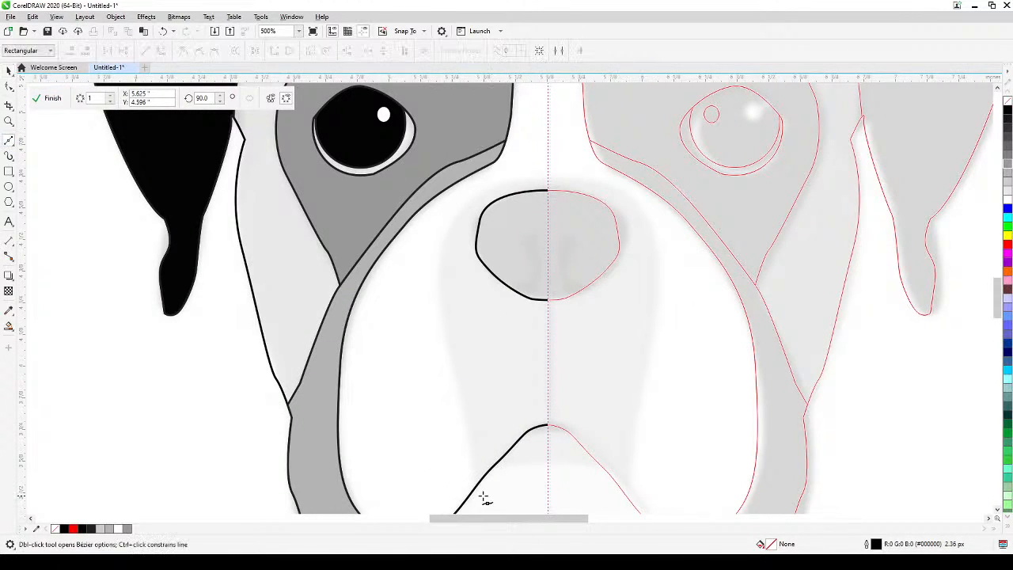
scroll(545, 191, "up", 2)
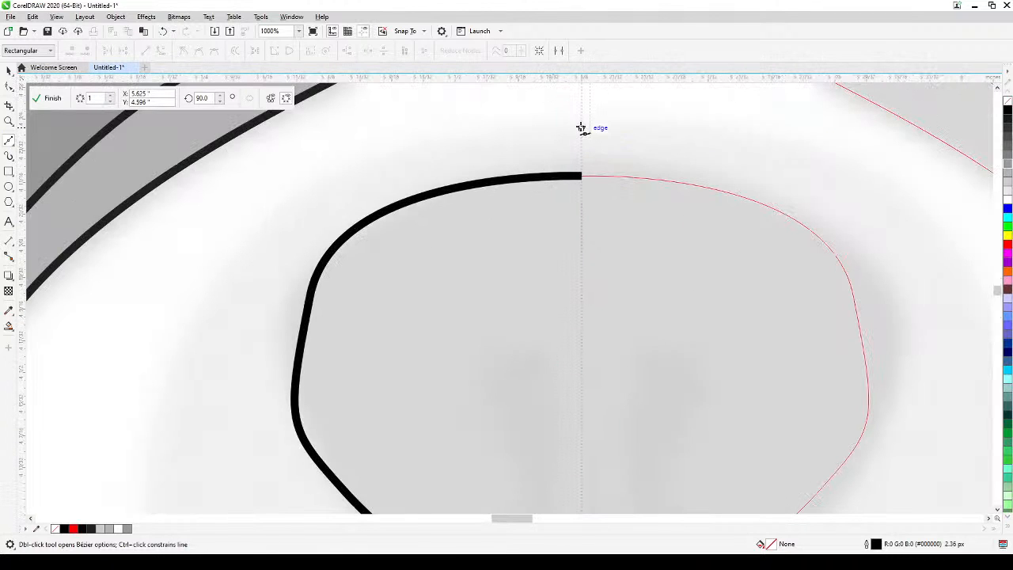
left_click(581, 127)
mouse_move(412, 150)
left_mouse_down()
mouse_move(365, 174)
mouse_move(372, 185)
left_mouse_up()
scroll(373, 185, "down", 1)
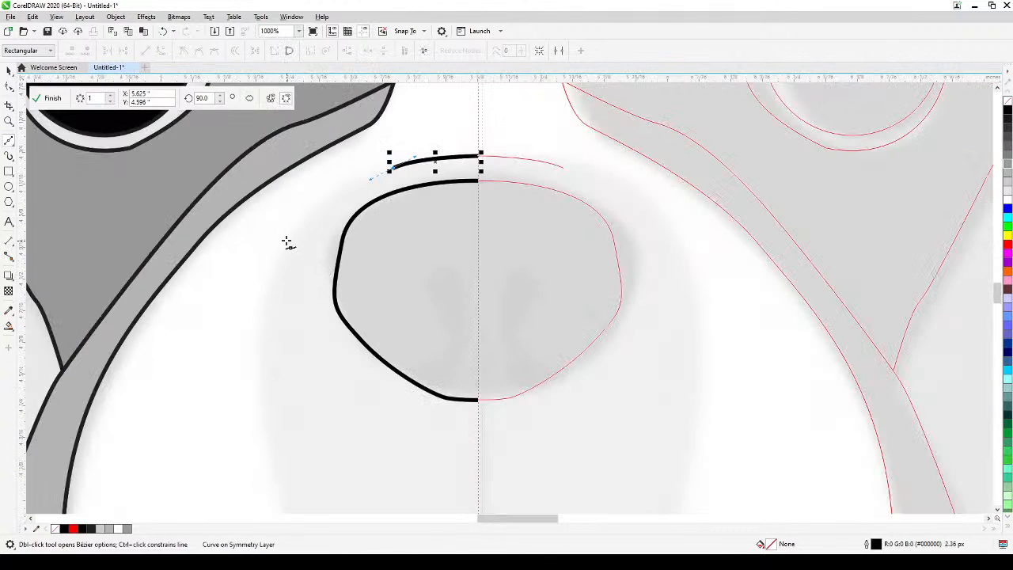
left_click_drag(285, 252, 265, 315)
Continue the muzzle contour down the snout's side, end it on the slanted mouth line, and deselect it.
scroll(308, 330, "down", 1)
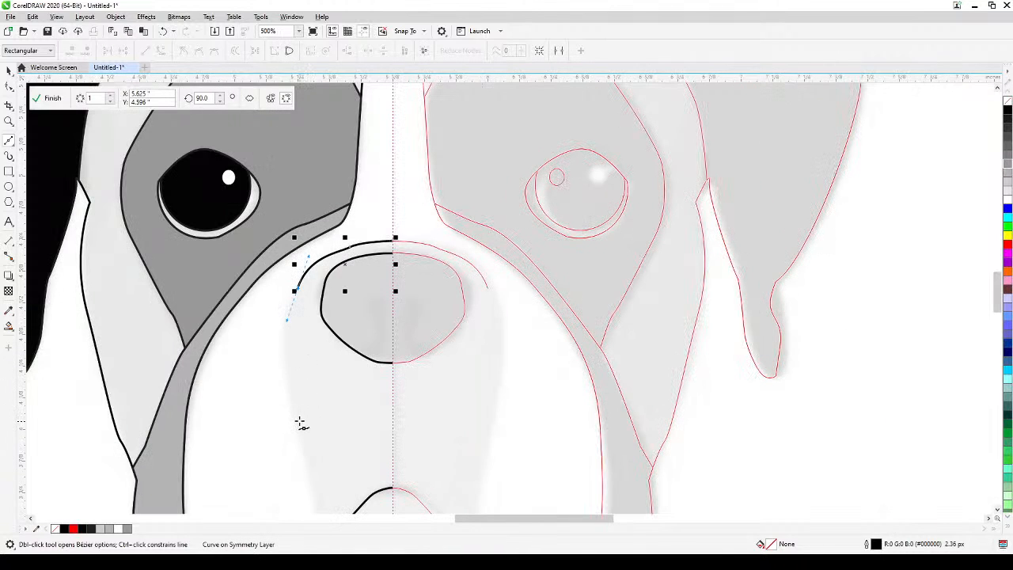
left_click_drag(306, 433, 376, 254)
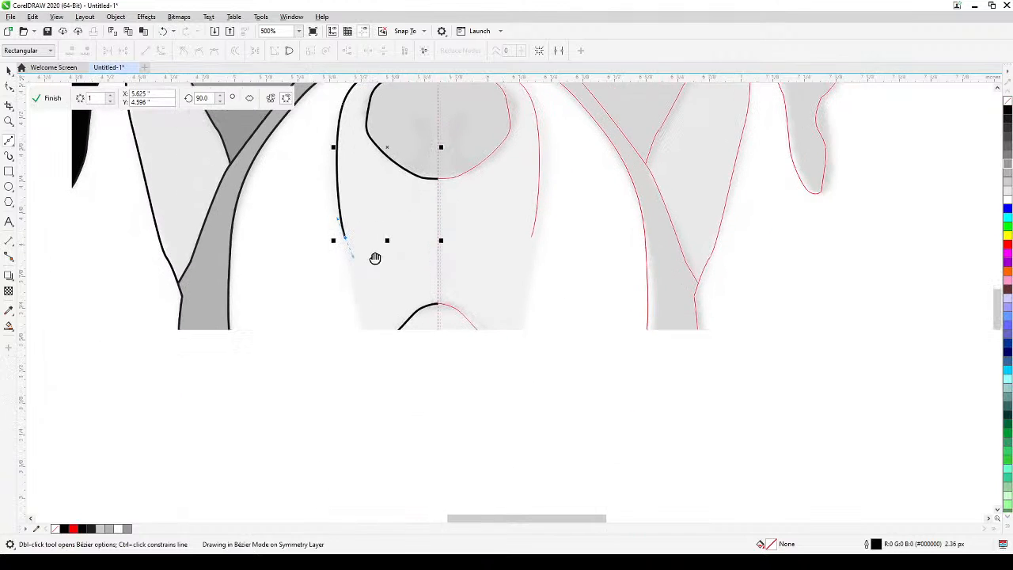
left_click_drag(356, 316, 364, 333)
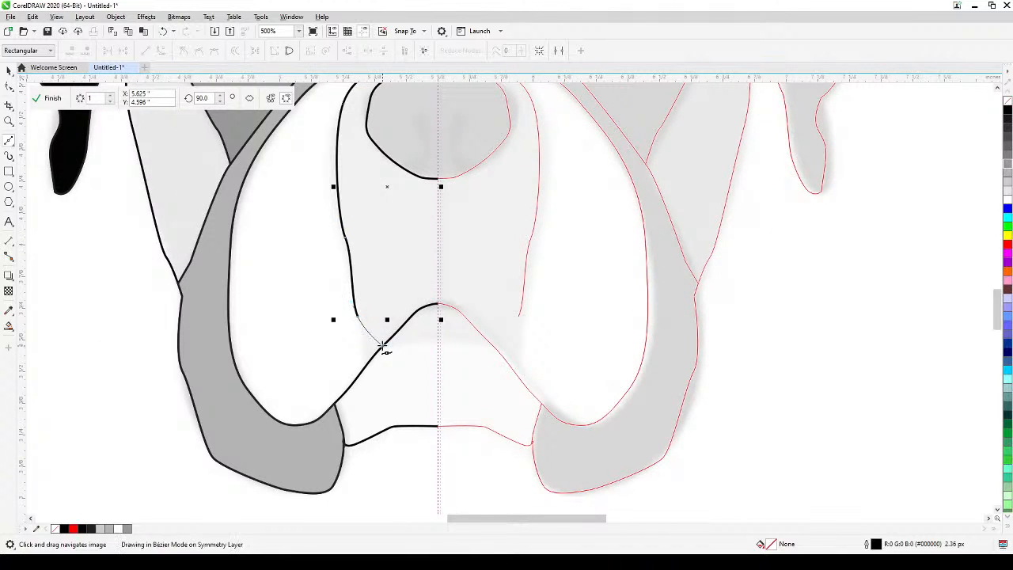
left_click(385, 348)
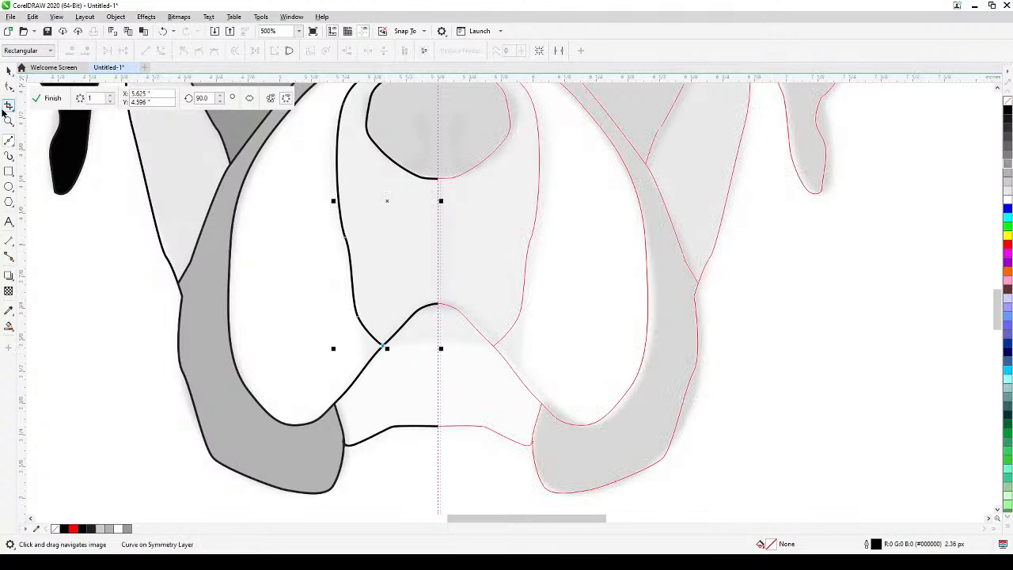
left_click(8, 70)
left_click(88, 333)
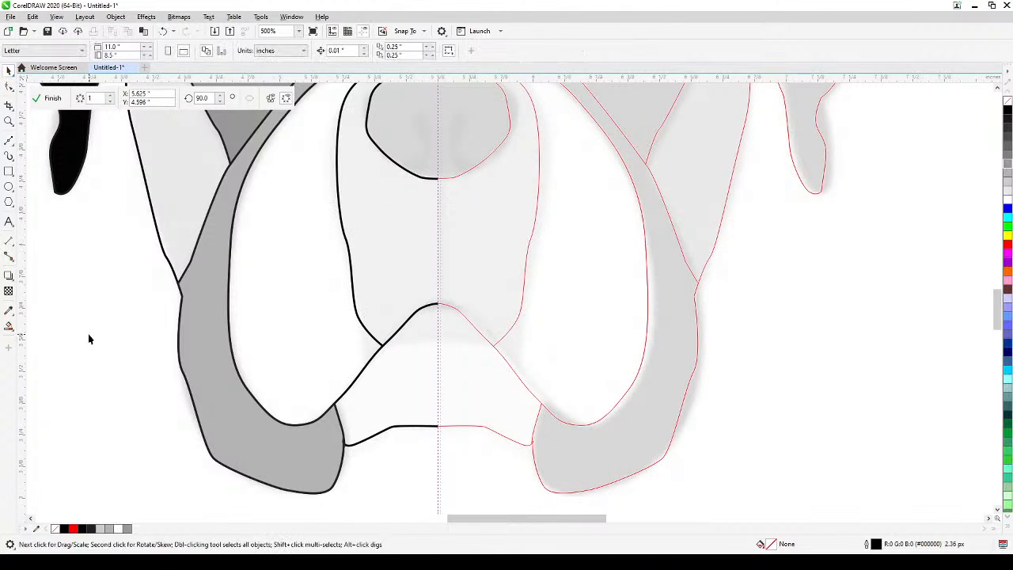
Finish editing the symmetry group so the complete mirrored dog face is generated.
scroll(88, 334, "down", 1)
left_click_drag(163, 353, 380, 430)
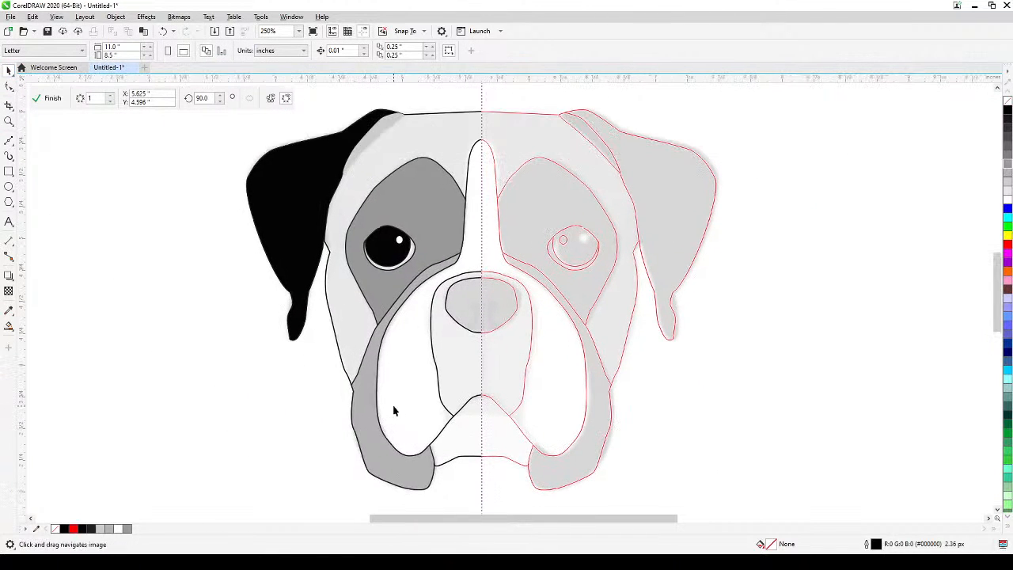
scroll(393, 410, "down", 1)
scroll(402, 353, "up", 1)
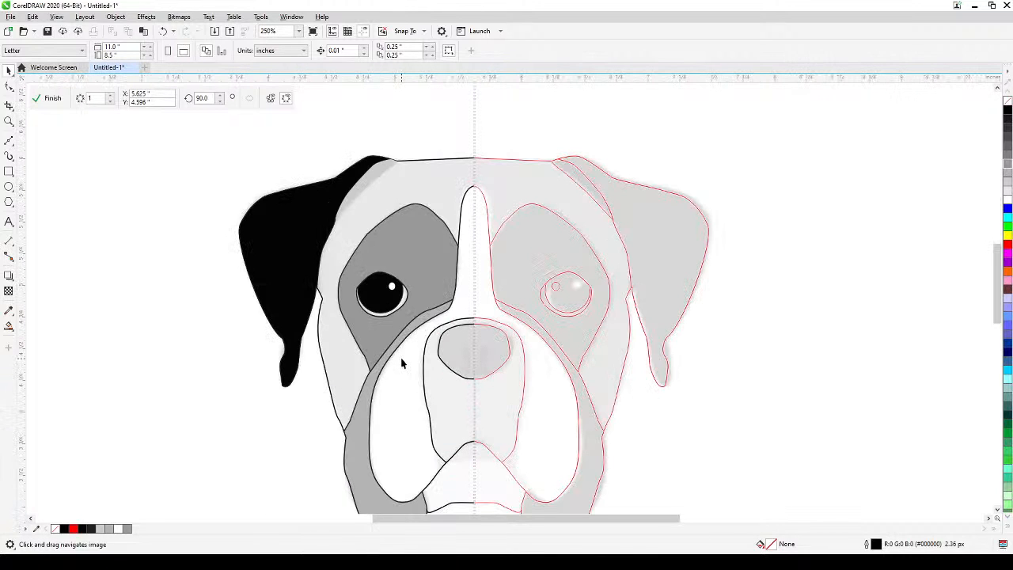
scroll(402, 370, "down", 1)
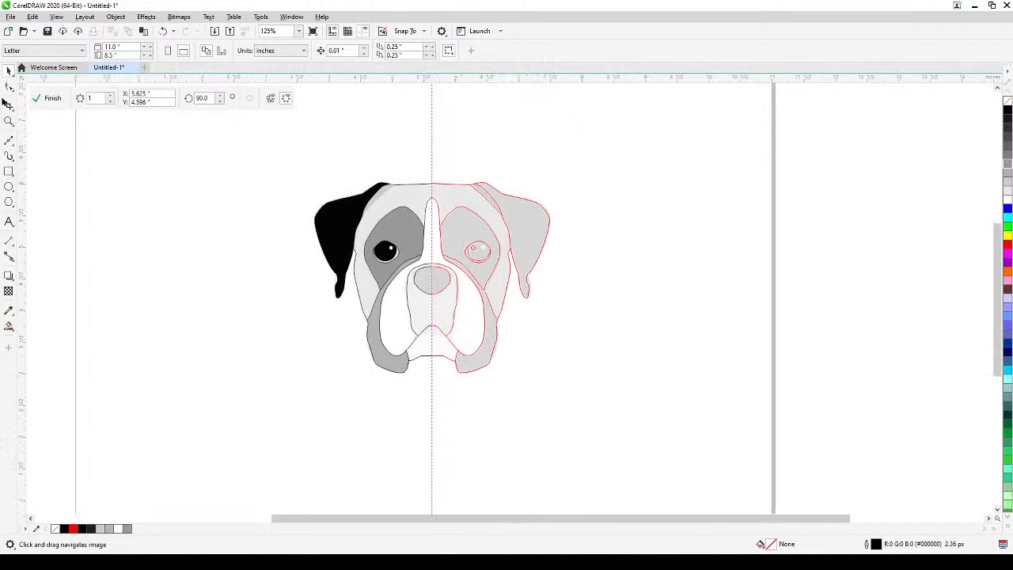
left_click(37, 101)
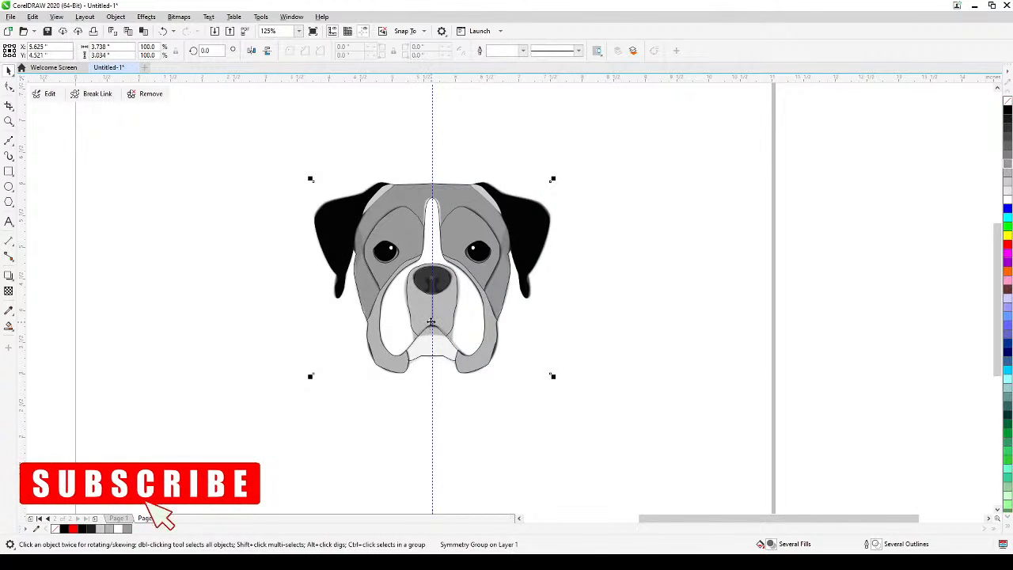
Move the mirrored dog face off the reference picture so it sits beside it near the page's left edge, and deselect it.
left_click(639, 326)
left_click(548, 328)
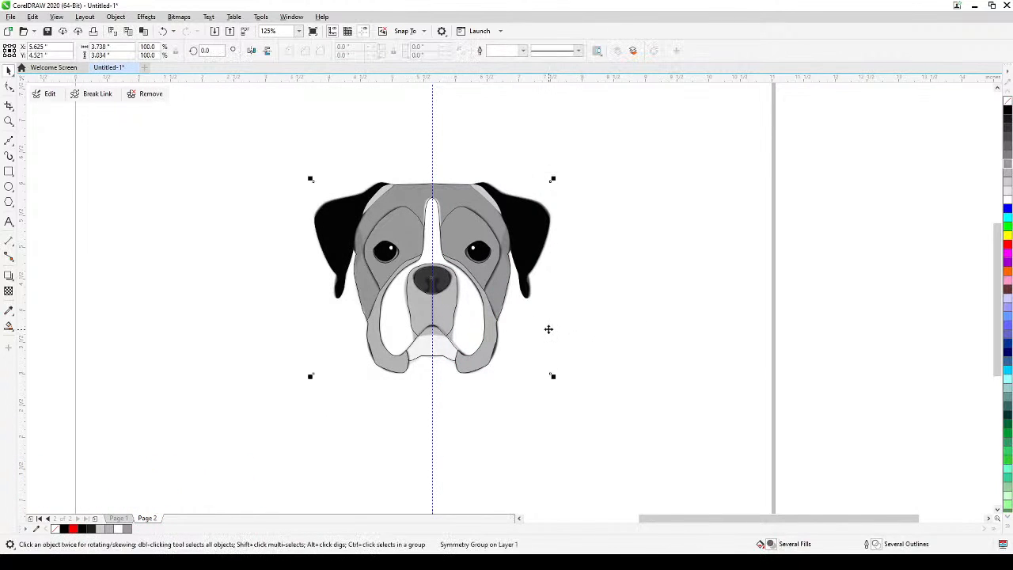
left_click_drag(549, 328, 777, 341)
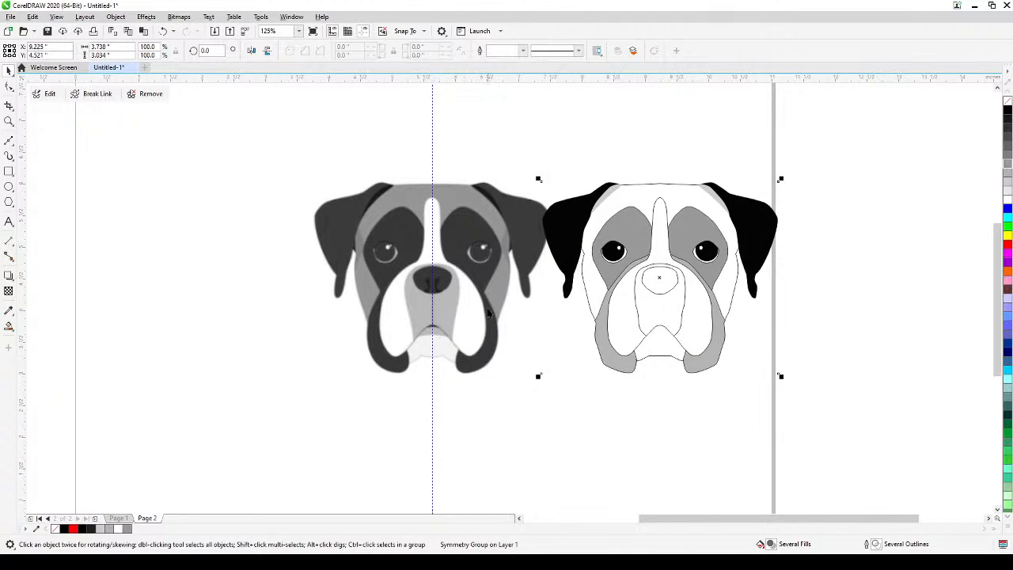
left_click_drag(616, 308, 145, 308)
left_click_drag(368, 372, 570, 346)
left_click(172, 378)
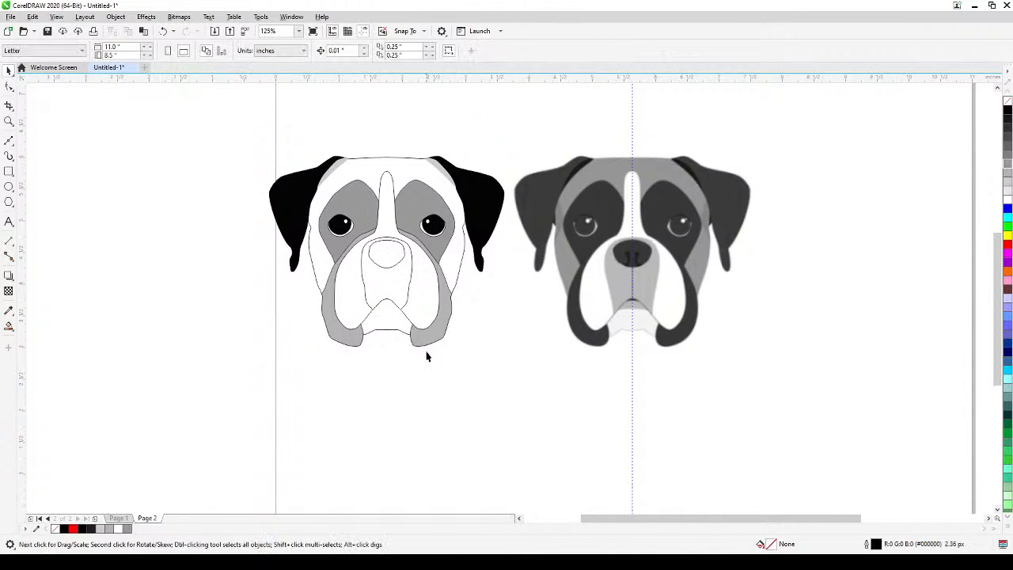
Reopen the mirrored dog face's symmetry group for editing.
scroll(378, 254, "up", 1)
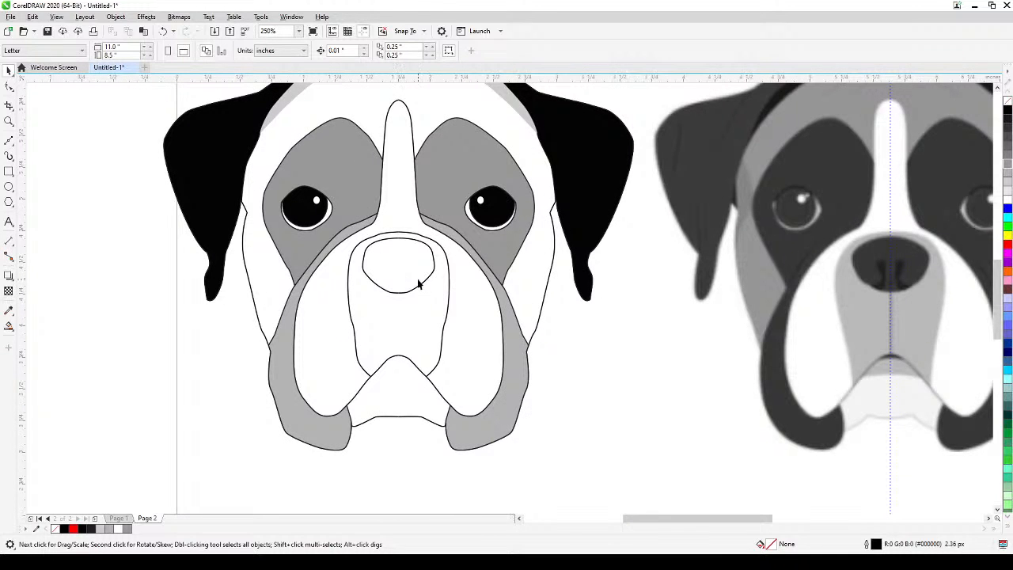
scroll(411, 381, "up", 2)
scroll(409, 380, "down", 3)
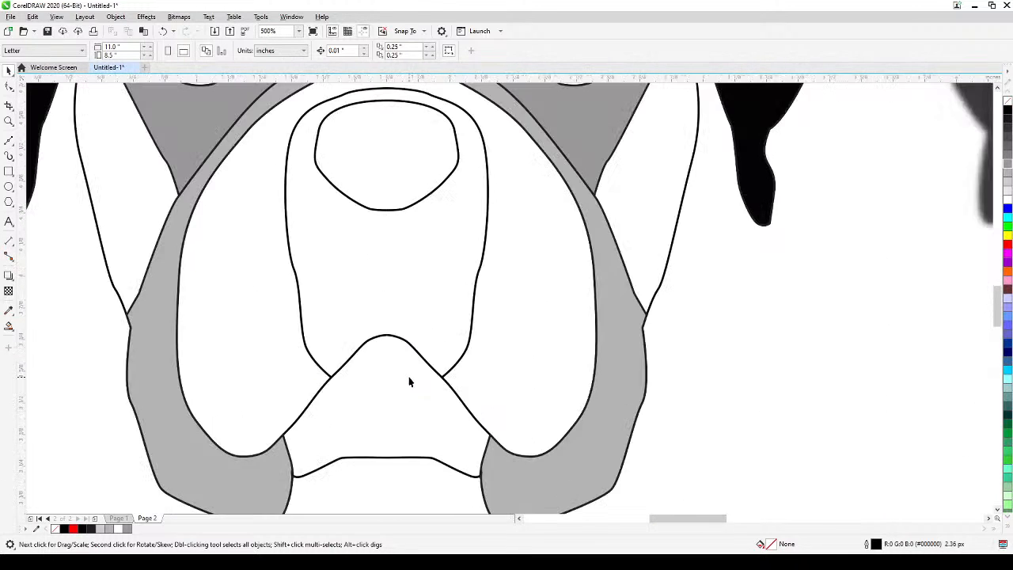
scroll(398, 323, "up", 1)
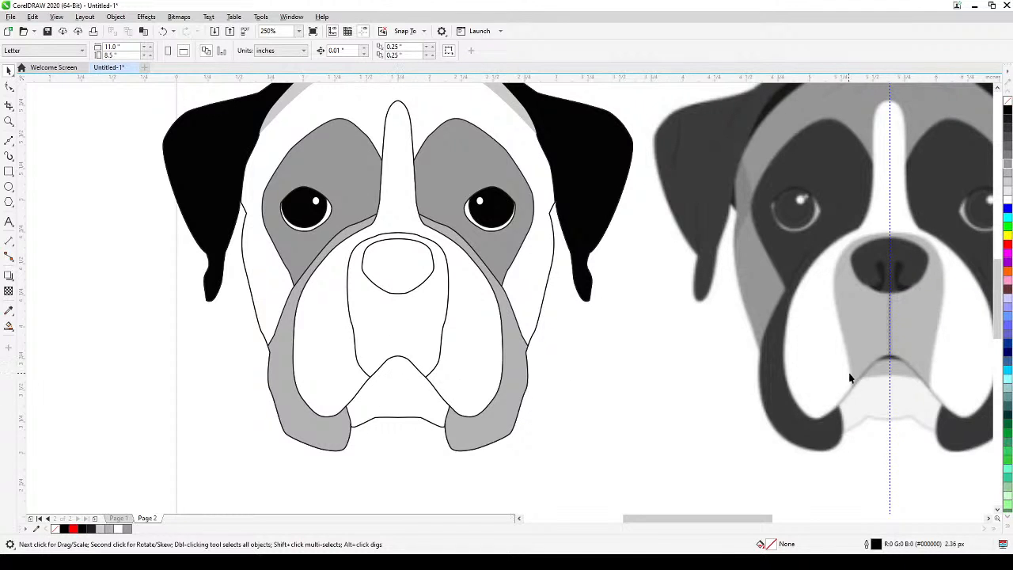
left_click(287, 273)
left_click(54, 95)
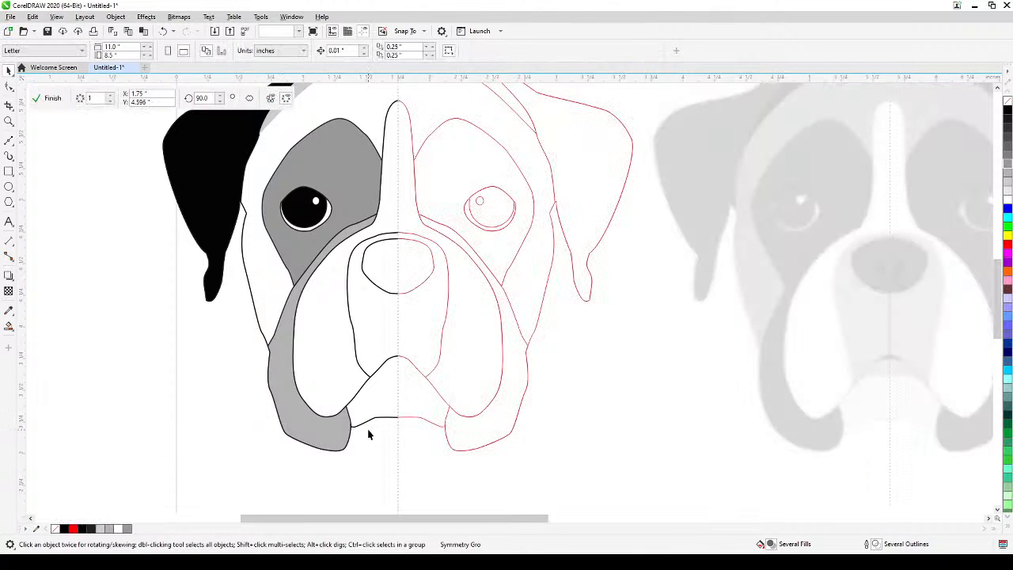
Draw a short Bézier curve from the symmetry line just below the mouth's peak to the slanted mouth line, and deselect it.
left_click_drag(469, 400, 395, 358)
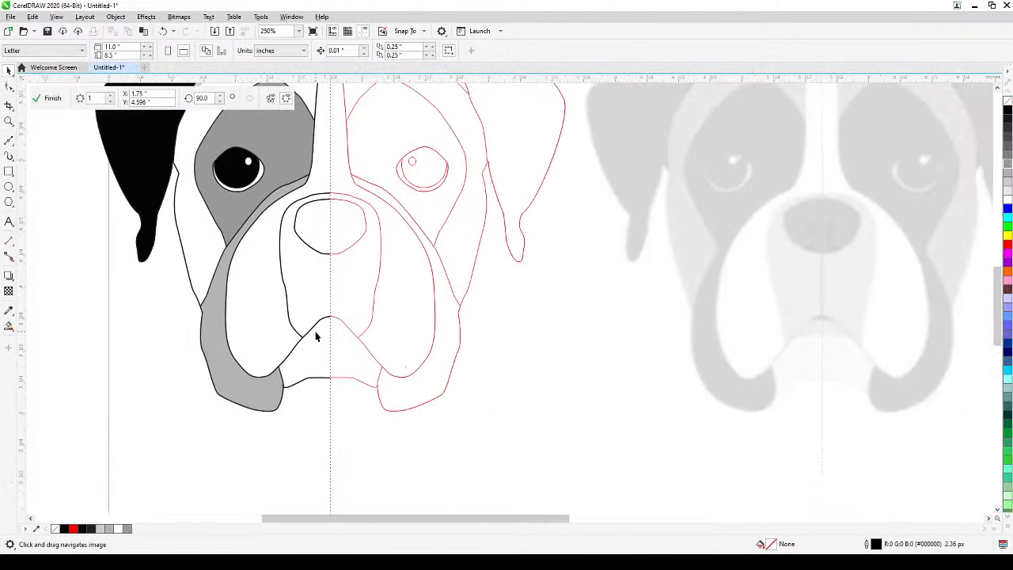
scroll(315, 337, "up", 2)
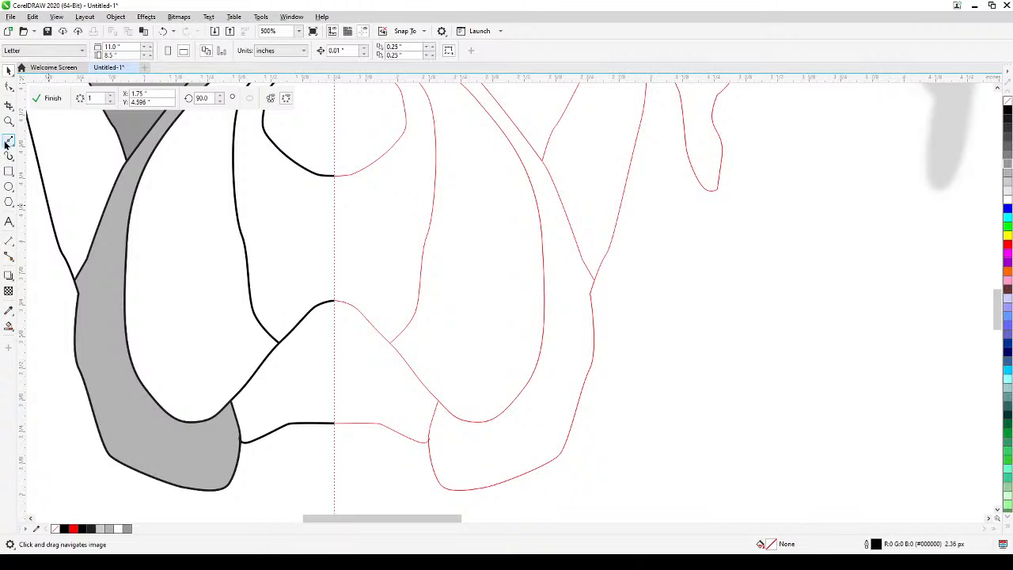
left_click(7, 143)
left_click(334, 326)
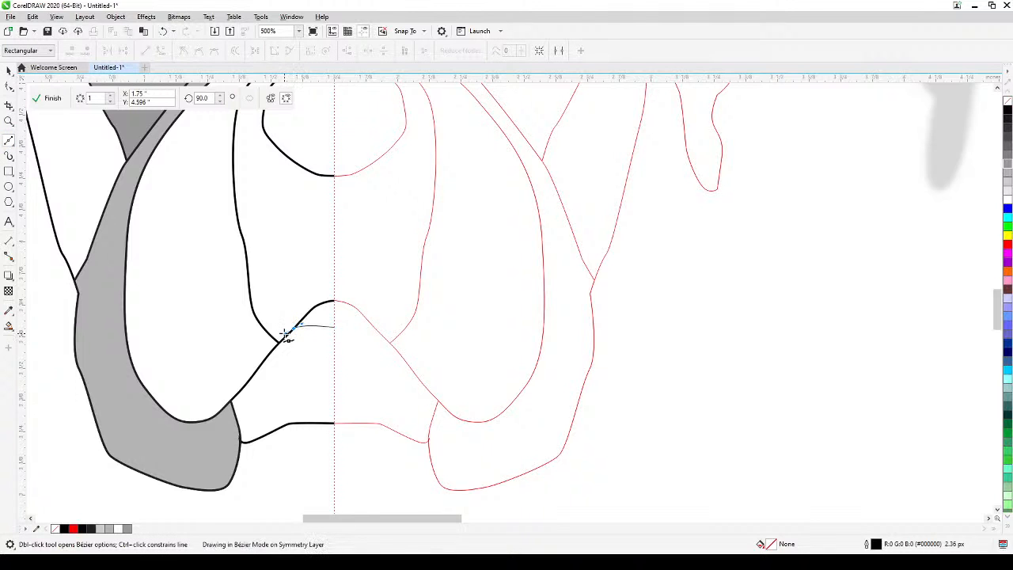
double_click(288, 327)
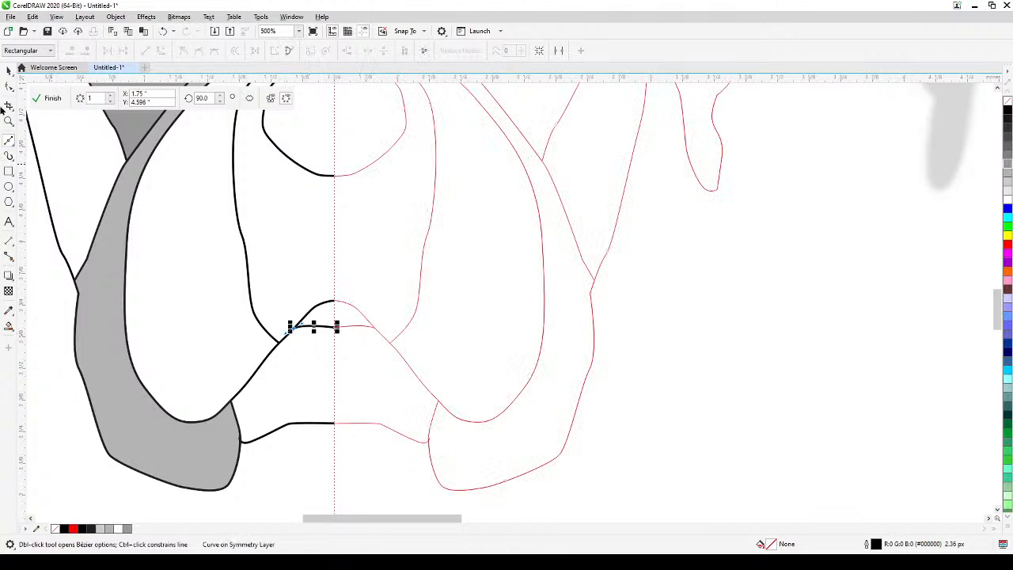
left_click(8, 70)
scroll(183, 283, "down", 2)
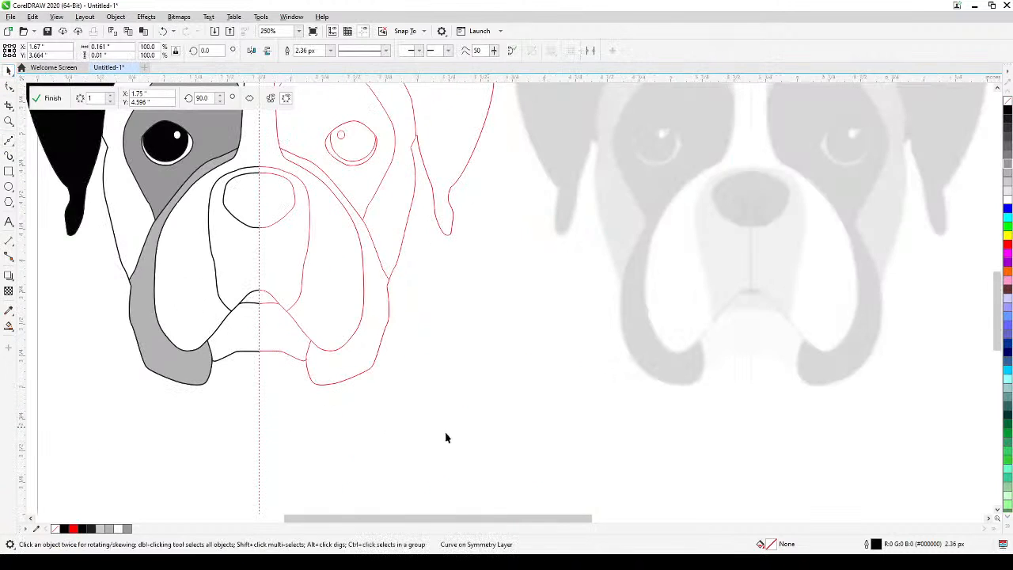
left_click(446, 437)
Finish editing the symmetry group with the new mouth curve mirrored, and deselect the dog face.
scroll(445, 438, "down", 2)
scroll(349, 368, "up", 6)
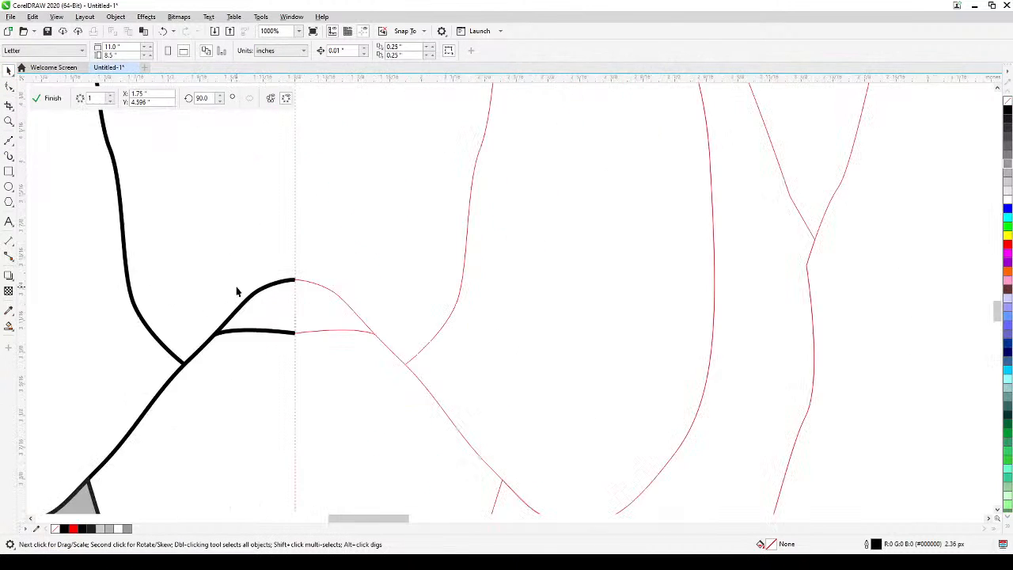
scroll(247, 299, "down", 6)
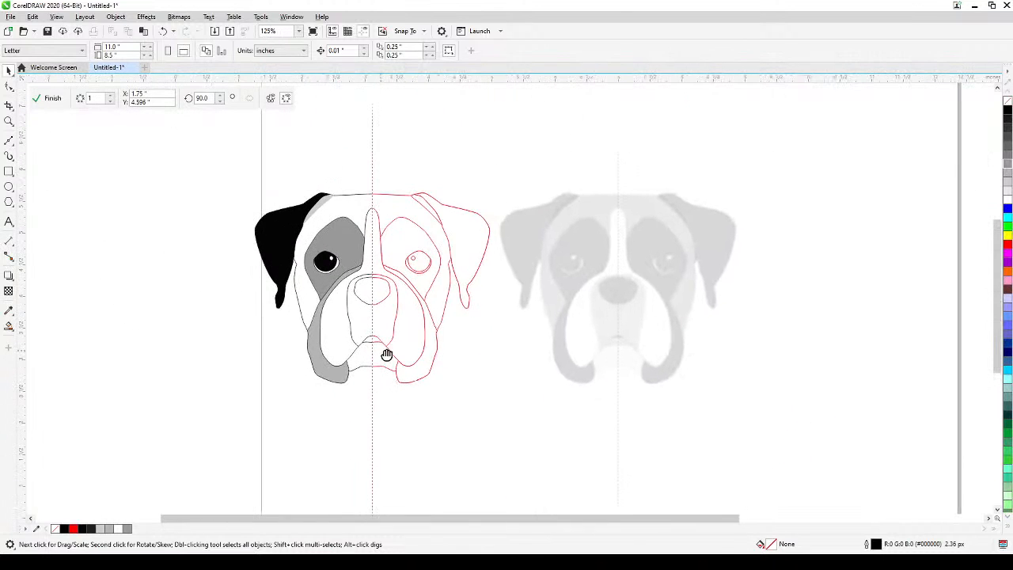
left_click(46, 98)
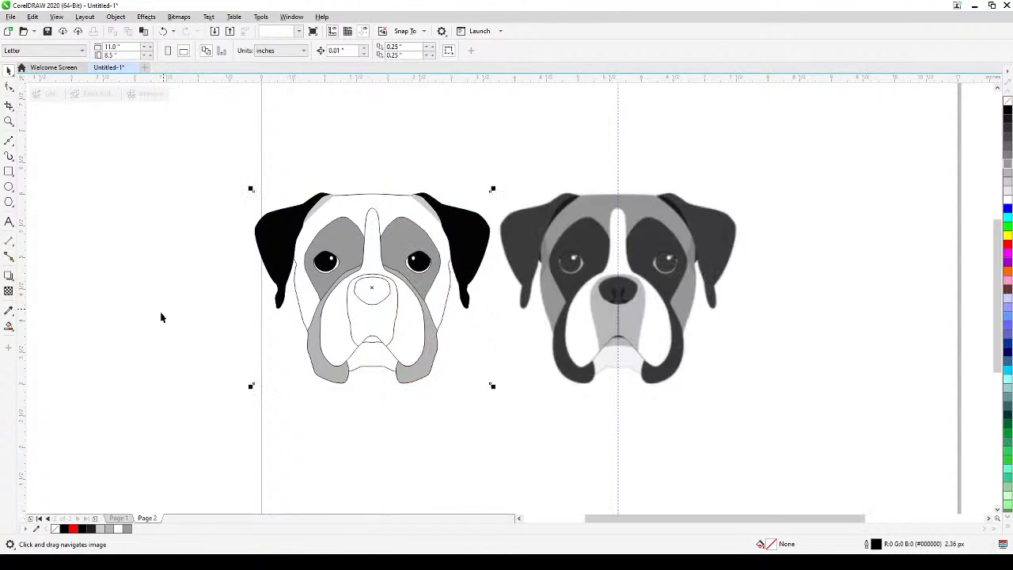
left_click(162, 404)
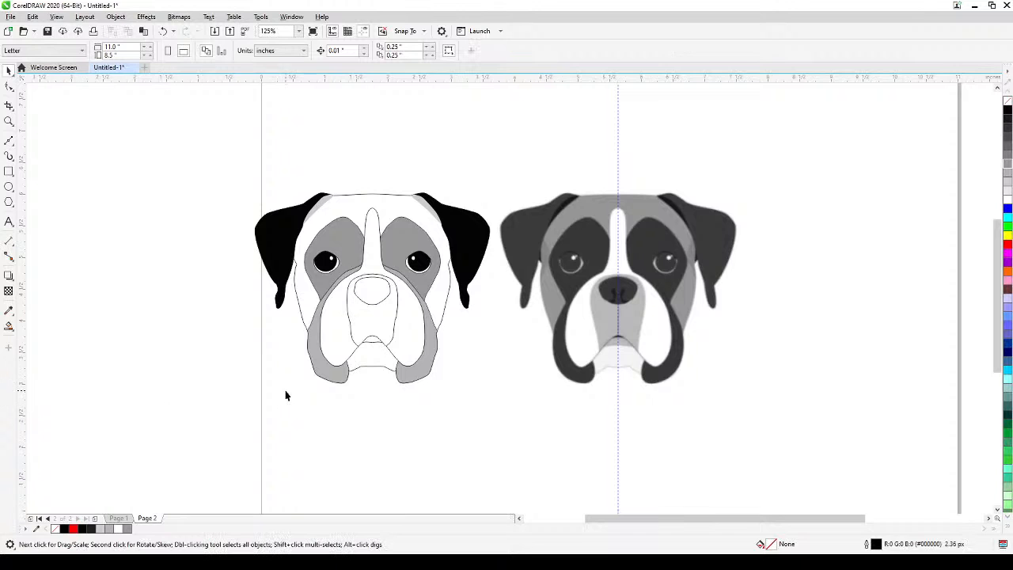
Fill the muzzle area around the nose with black using Smart Fill, and deselect it.
left_click(362, 322)
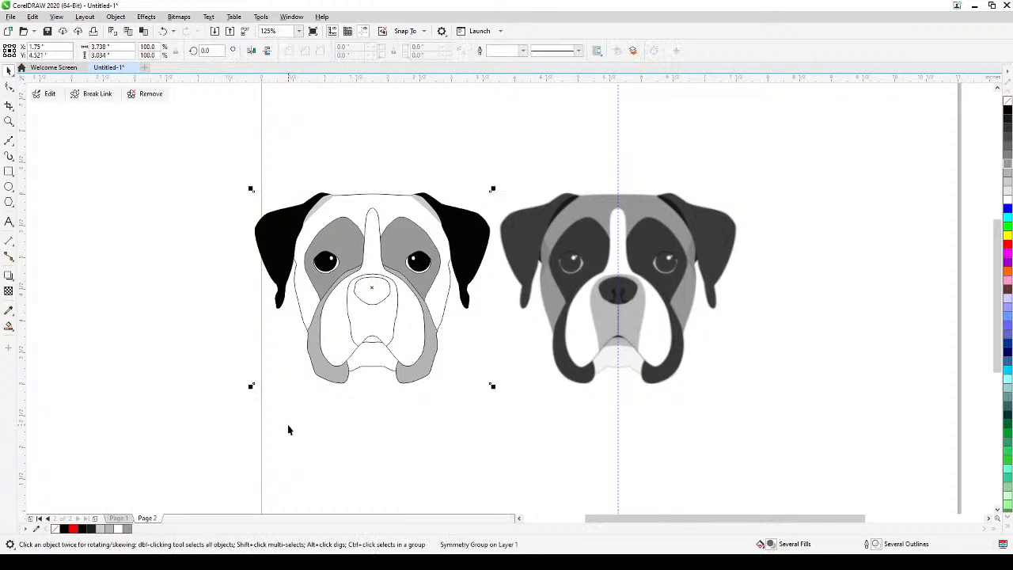
left_click(147, 385)
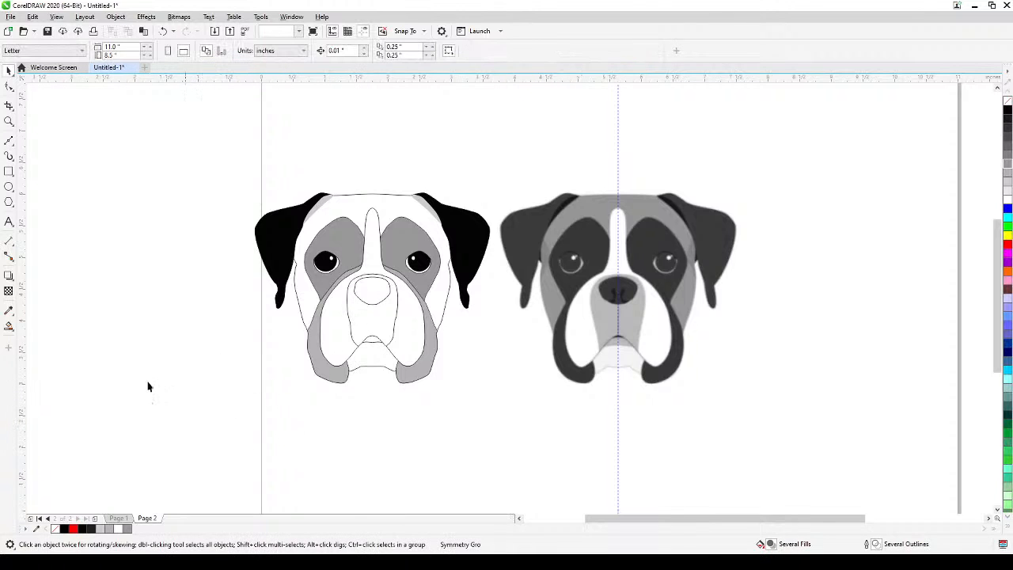
left_click(9, 325)
left_click(360, 325)
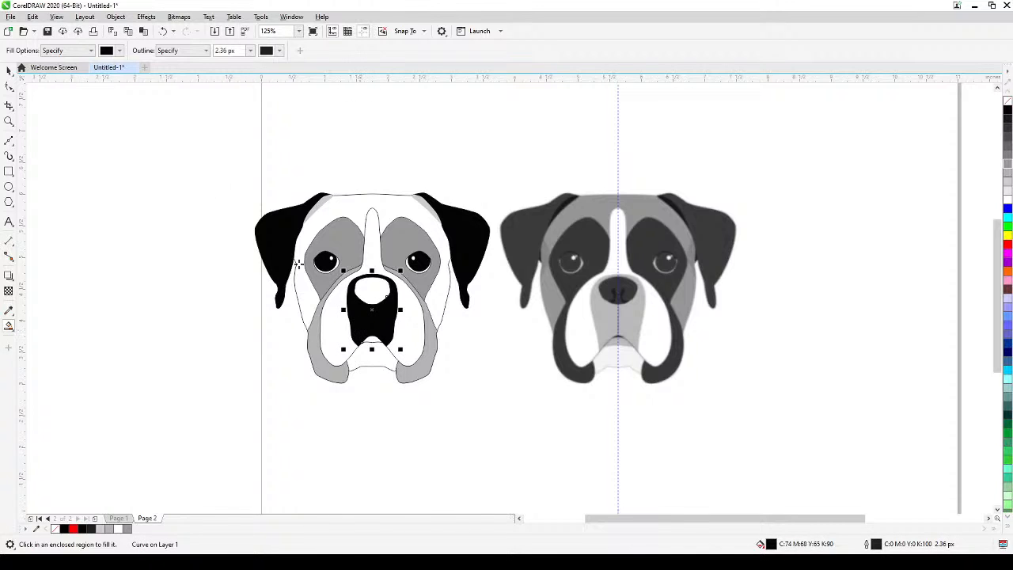
left_click(8, 70)
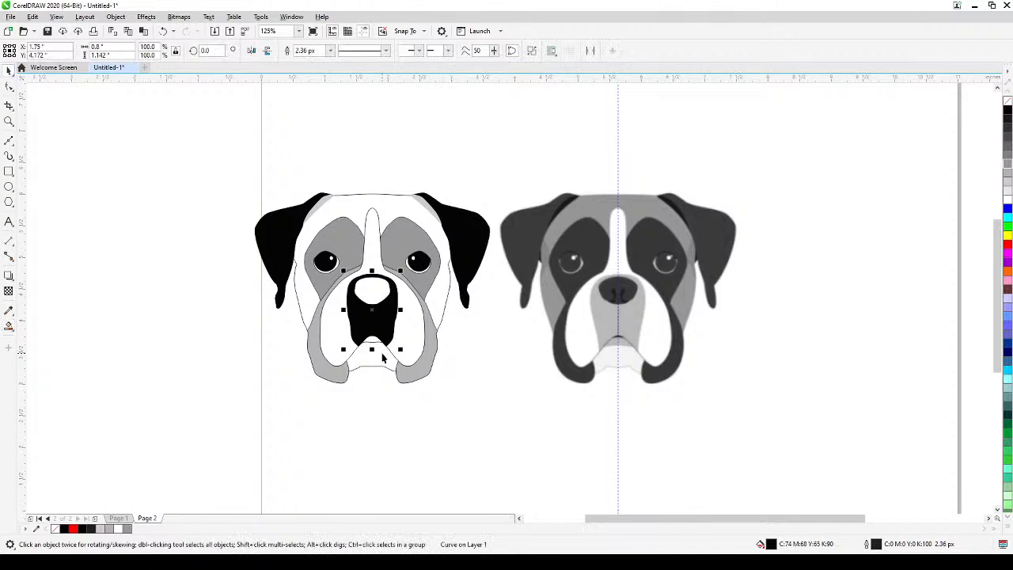
scroll(383, 359, "up", 2)
scroll(360, 370, "down", 2)
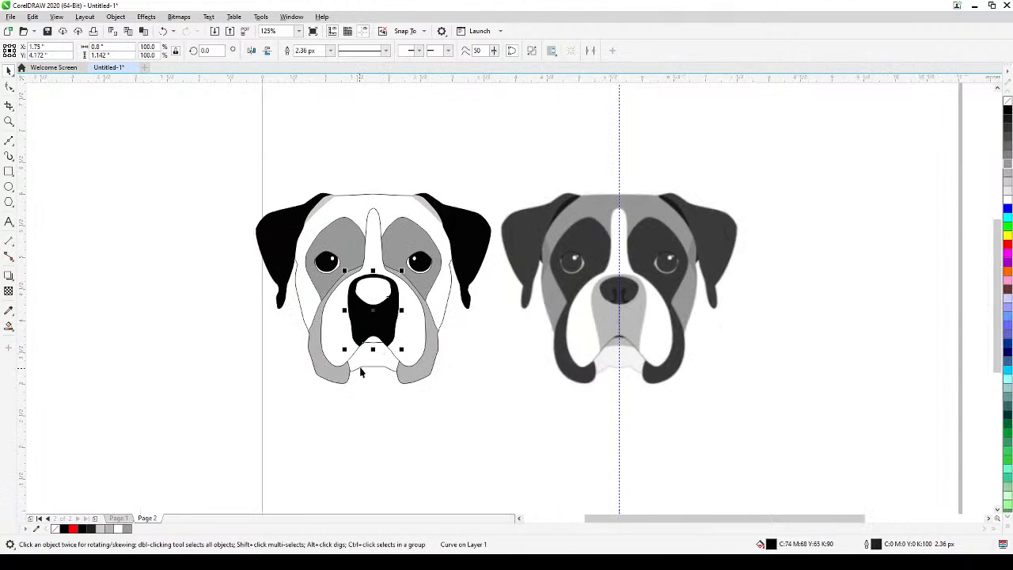
left_click(359, 423)
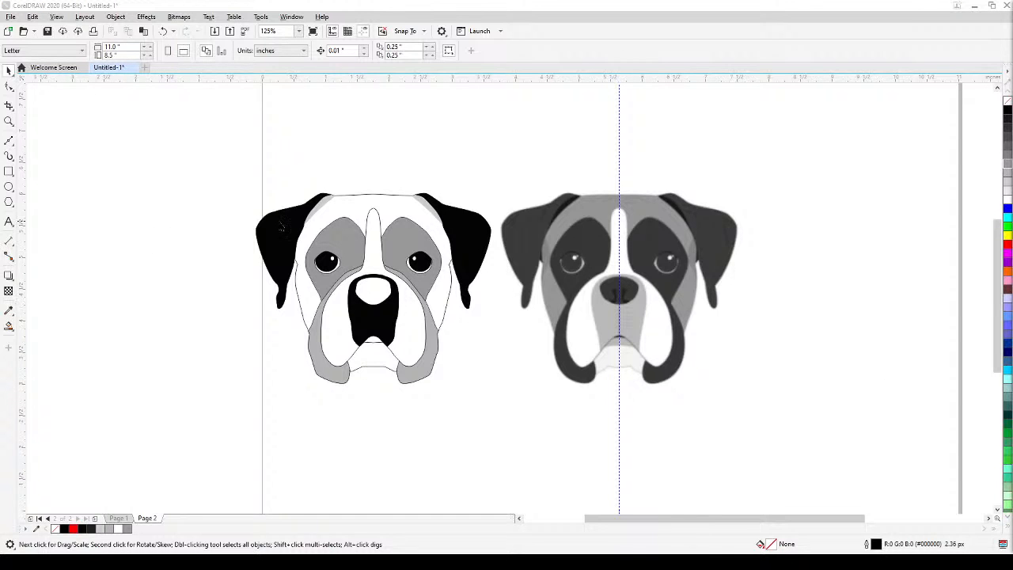
Ungroup the dog face and fill the left ear with dark brown #663333.
left_click(279, 234)
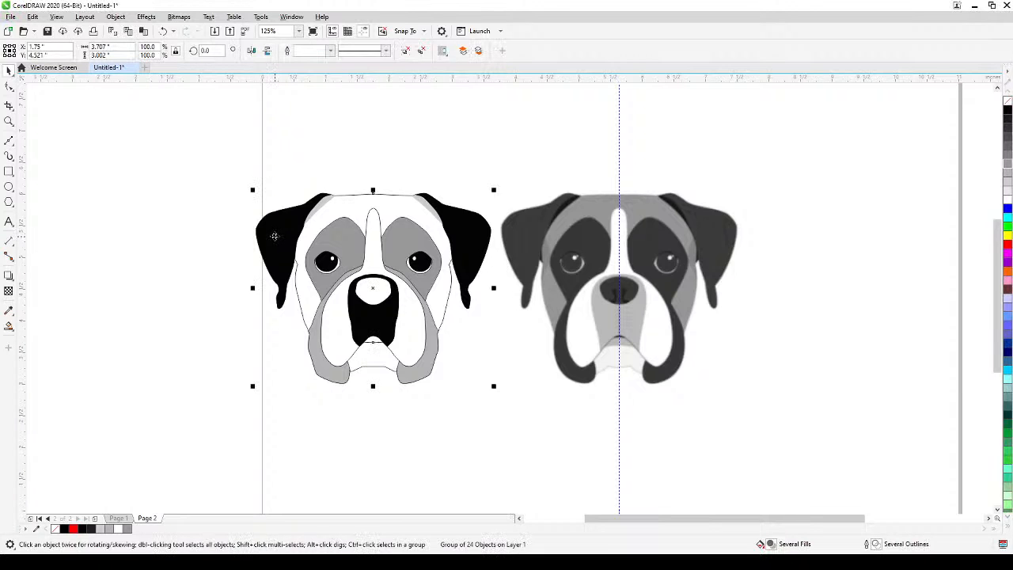
left_click(406, 50)
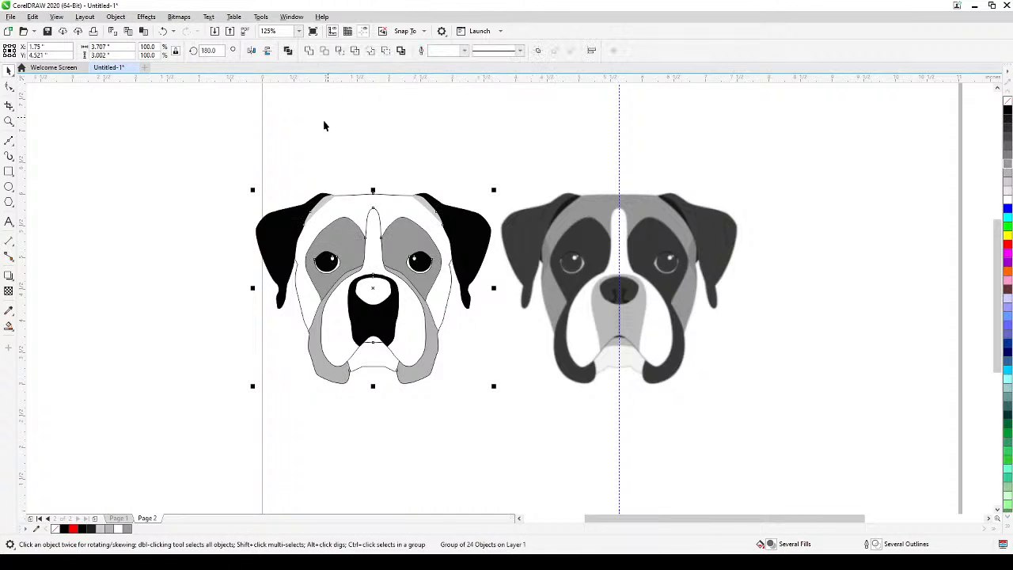
left_click(319, 132)
left_click(268, 260)
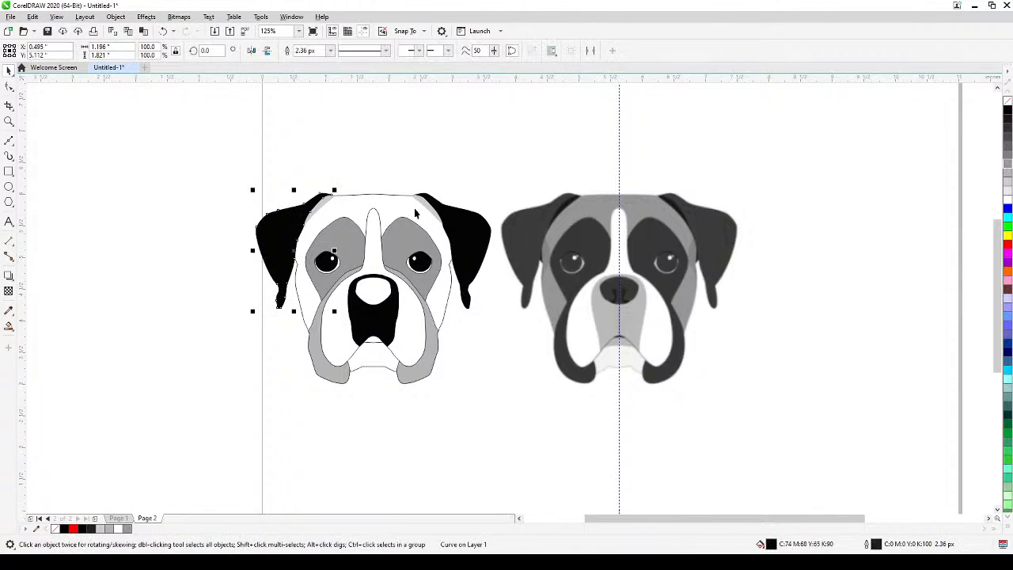
left_click(1007, 292)
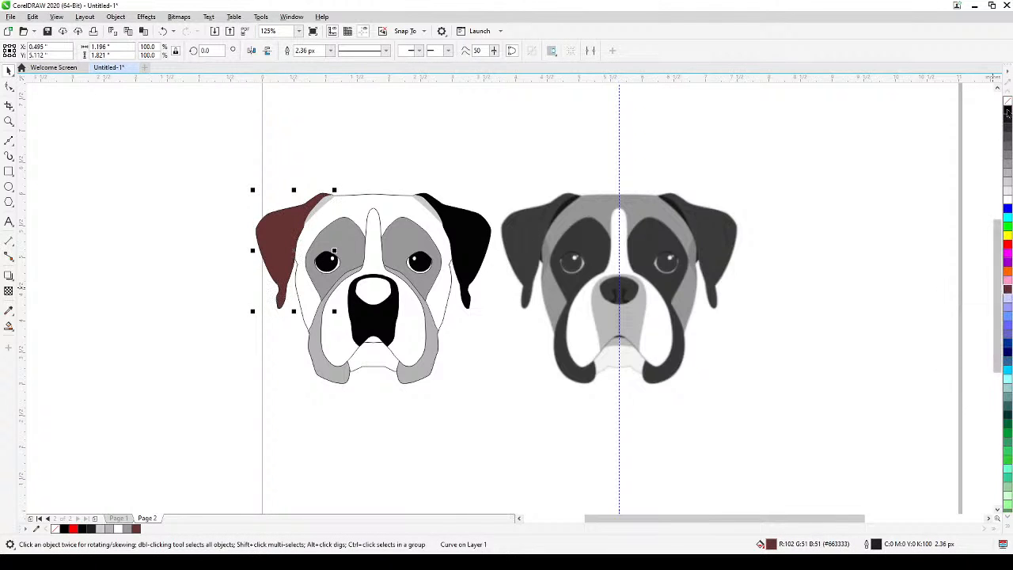
left_click(843, 169)
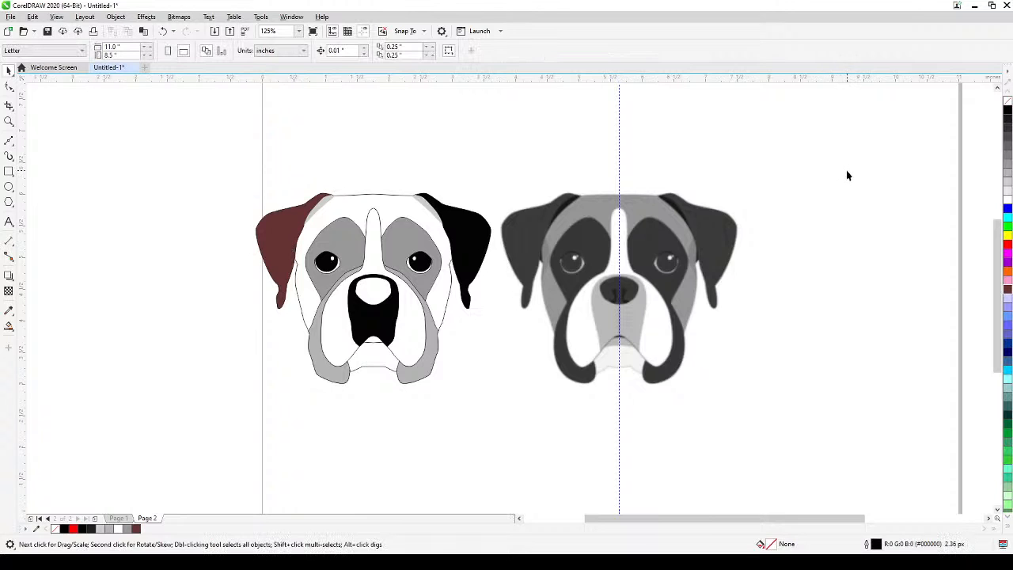
Undo the ear recolouring, the ungrouping and the muzzle fill to restore the linked symmetry group.
key("ctrl+z")
key("ctrl+z")
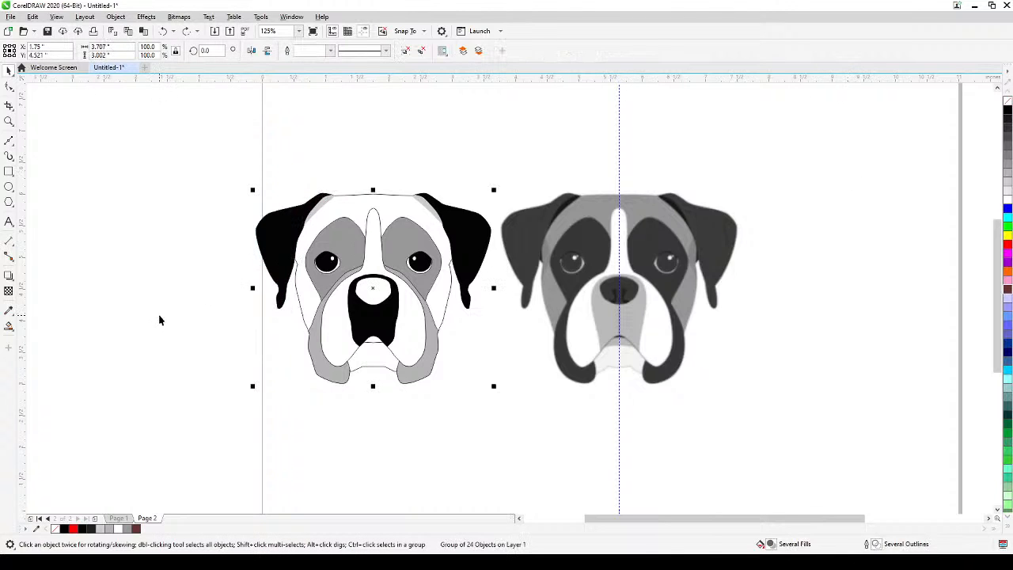
left_click(159, 320)
left_click(262, 239)
right_click(281, 241)
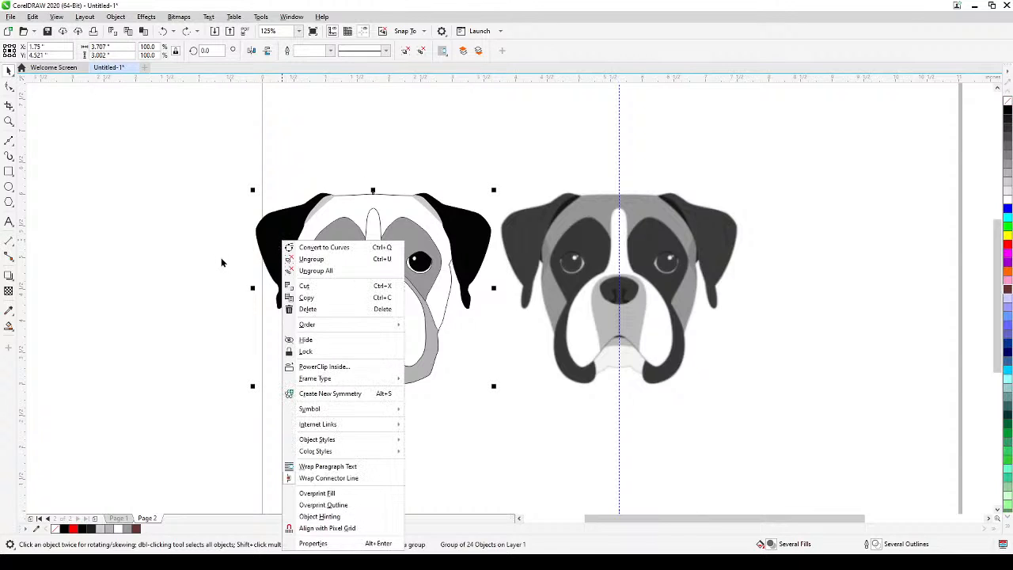
left_click(201, 293)
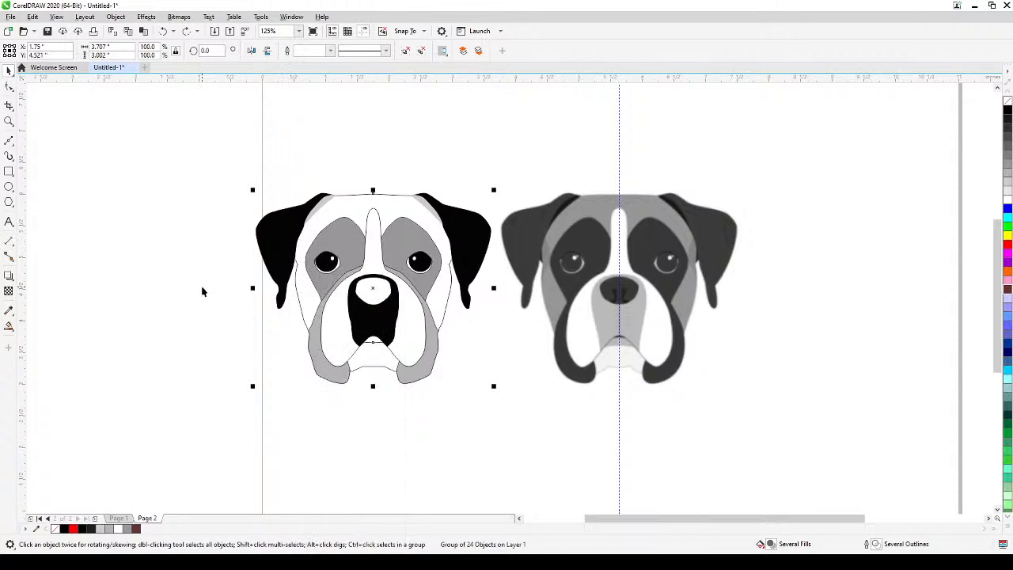
key("ctrl+z")
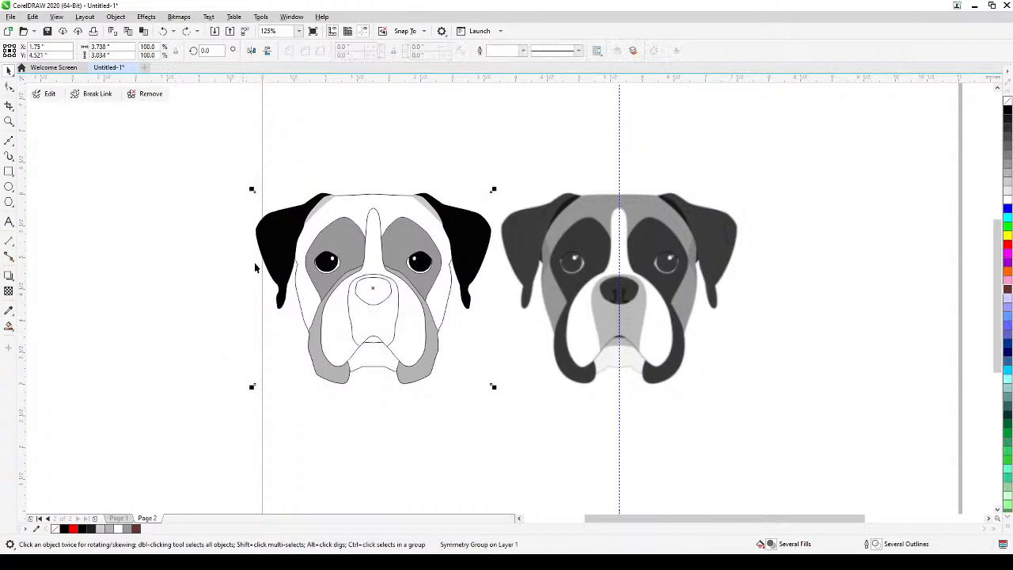
Edit the symmetry group and fill its ear with dark brown #663333, darkened with a touch of black to #532929.
left_click(47, 93)
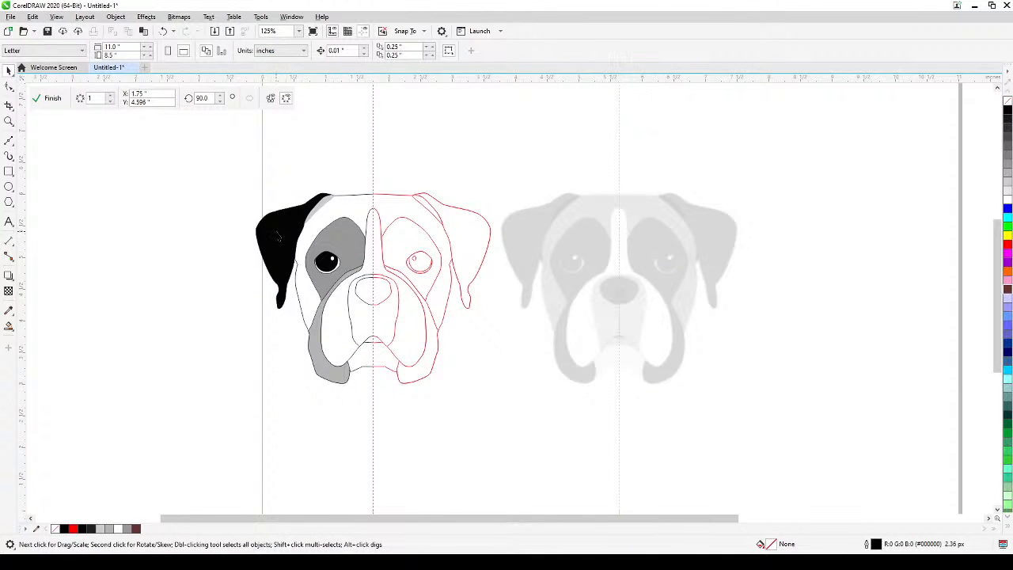
left_click(278, 235)
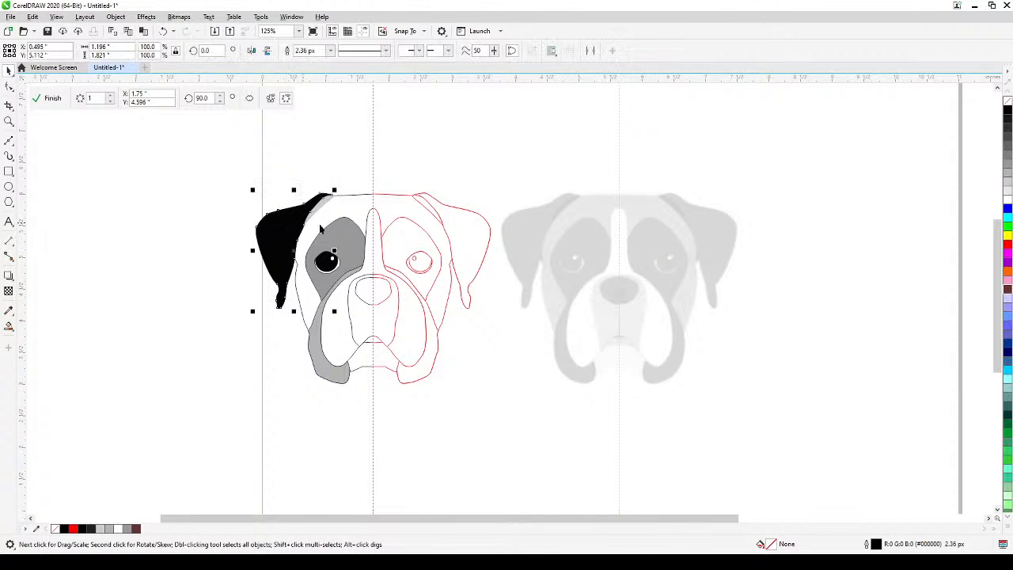
left_click(1007, 290)
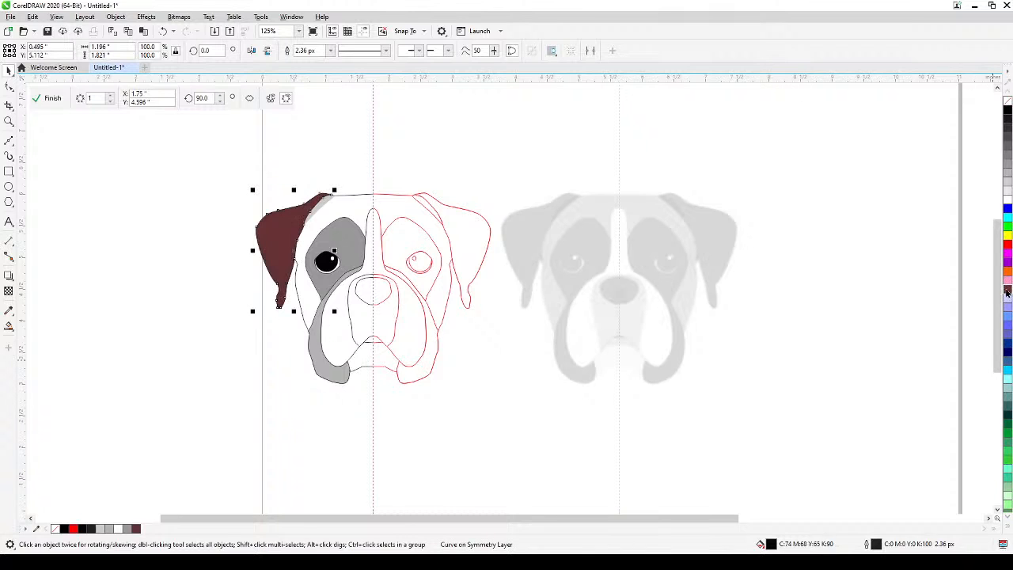
left_click(1008, 113, "ctrl")
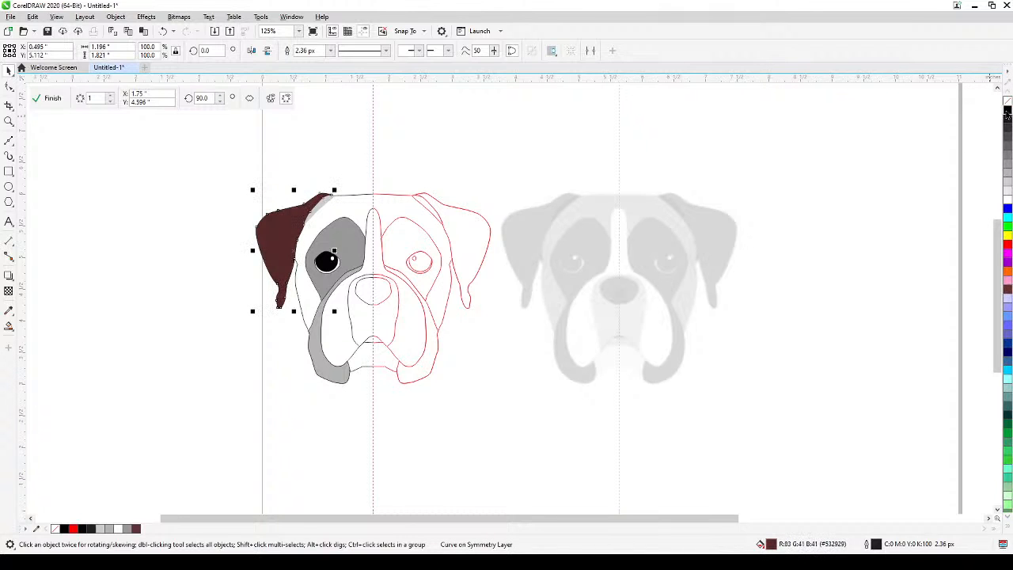
Darken the ear fill further with two more touches of black, deselect it and finish editing the symmetry group.
left_click(1008, 113, "ctrl")
left_click(1007, 113, "ctrl")
left_click(847, 158)
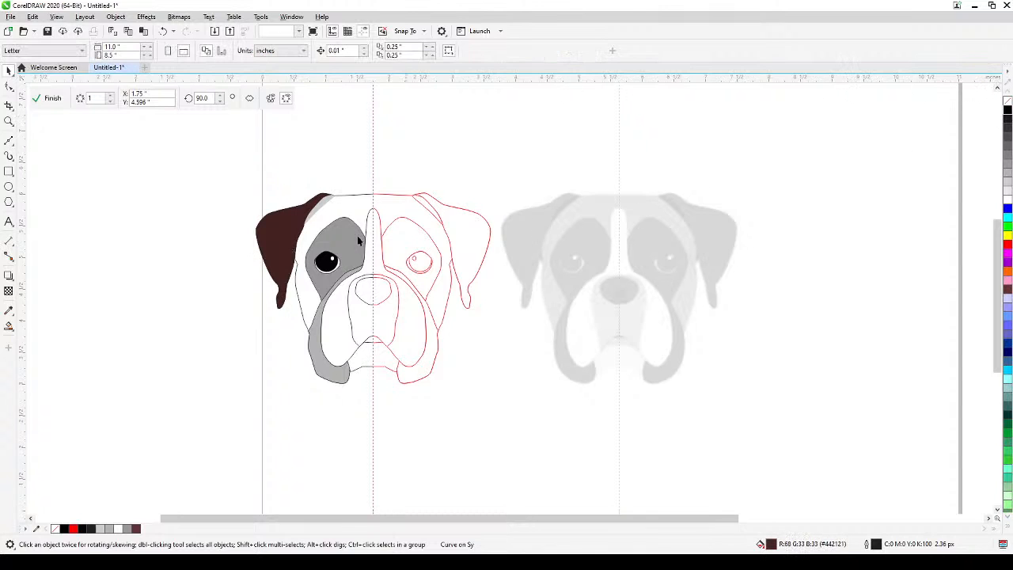
left_click(48, 100)
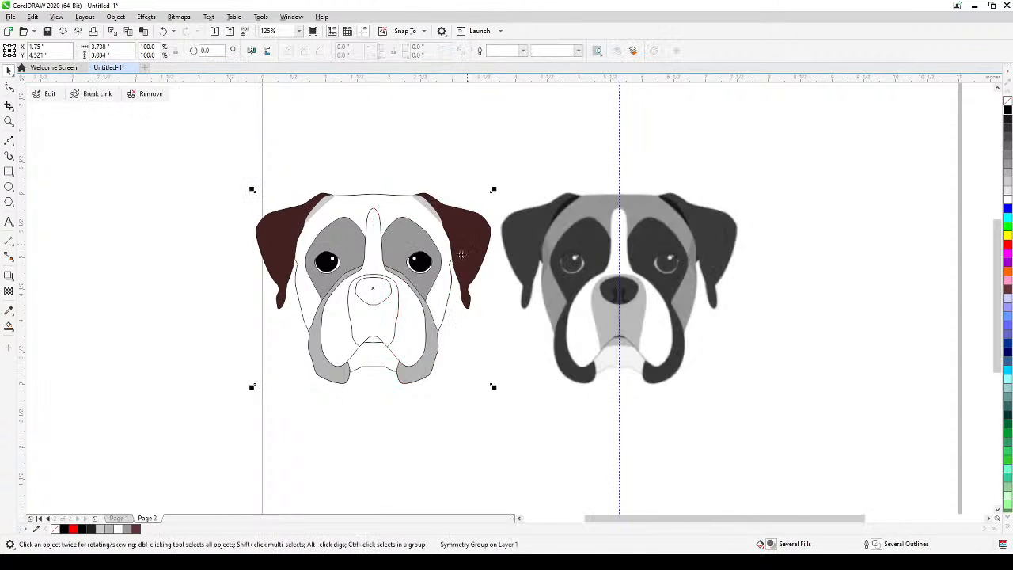
Reopen the symmetry group for editing and set the head outline curve's fill to brown #896745 from the dark brown shades.
left_click(45, 96)
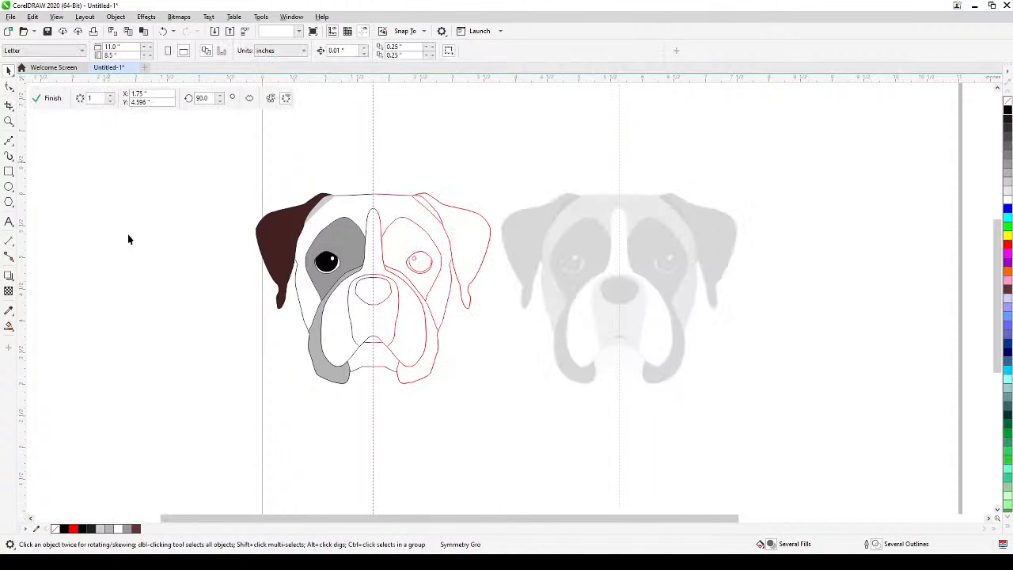
left_click(351, 208)
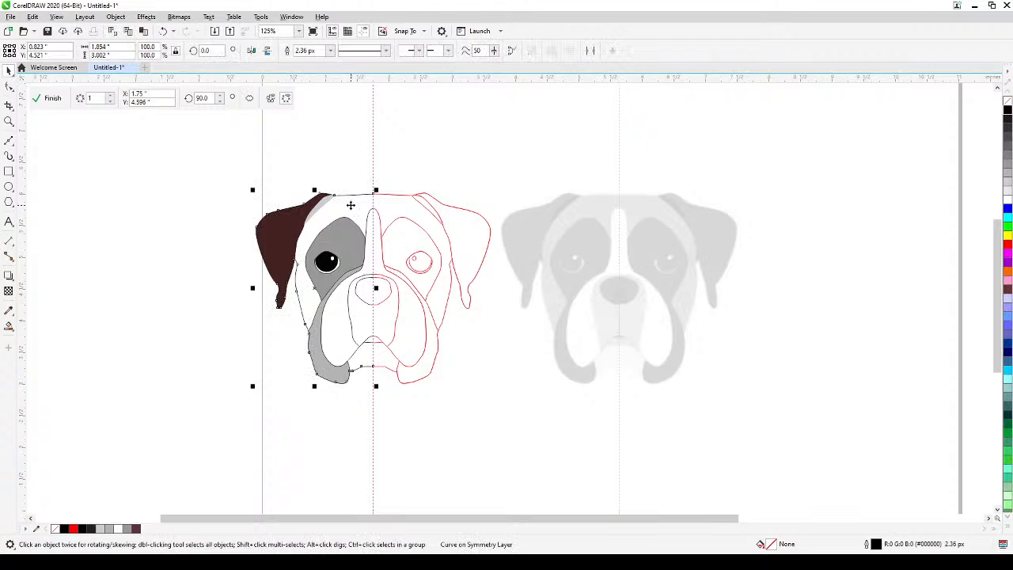
left_click(1007, 296)
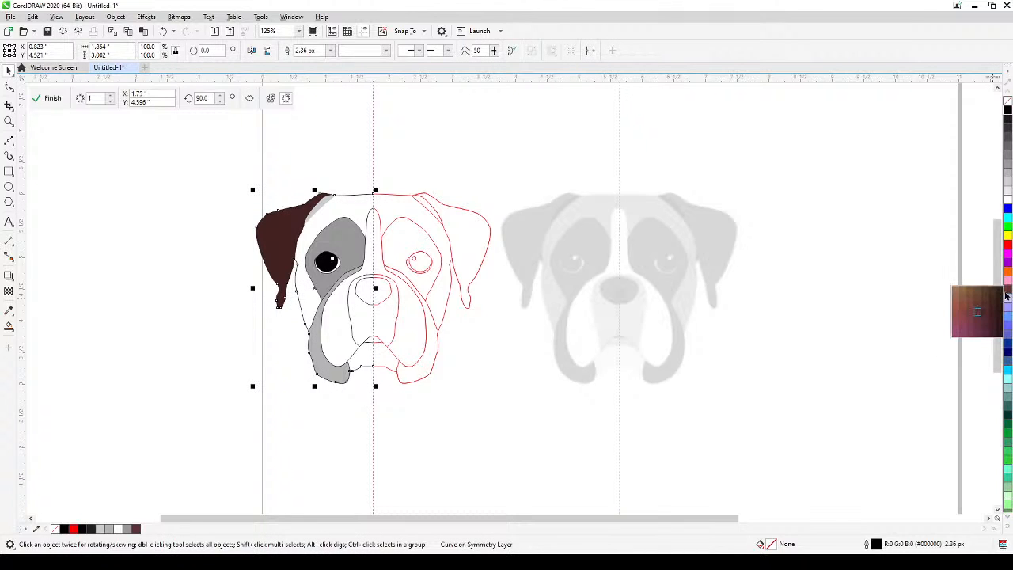
left_click(960, 292)
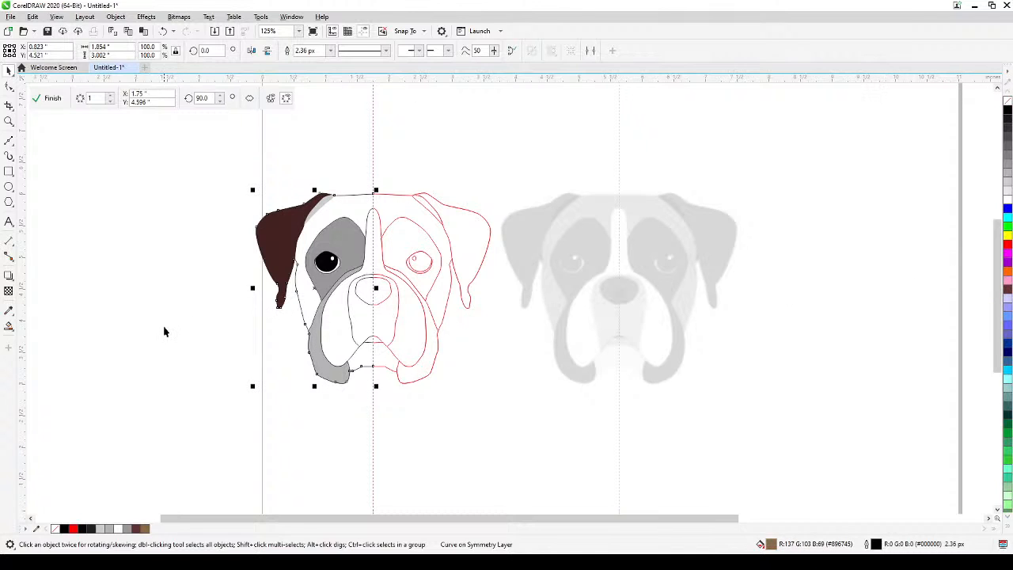
Try to fill the forehead with black using Smart Fill, then undo the fill and deselect everything.
left_click(9, 326)
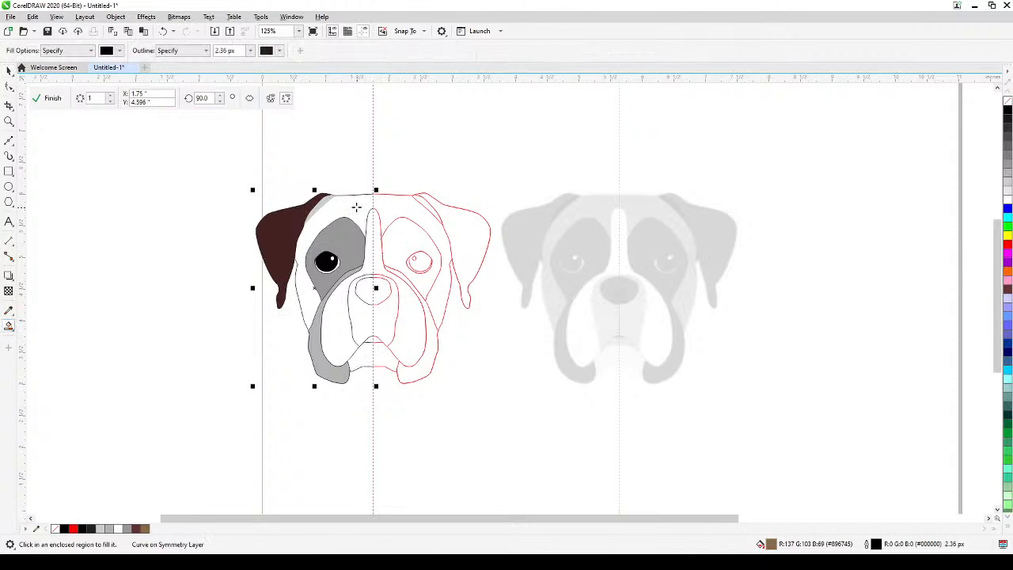
left_click(357, 207)
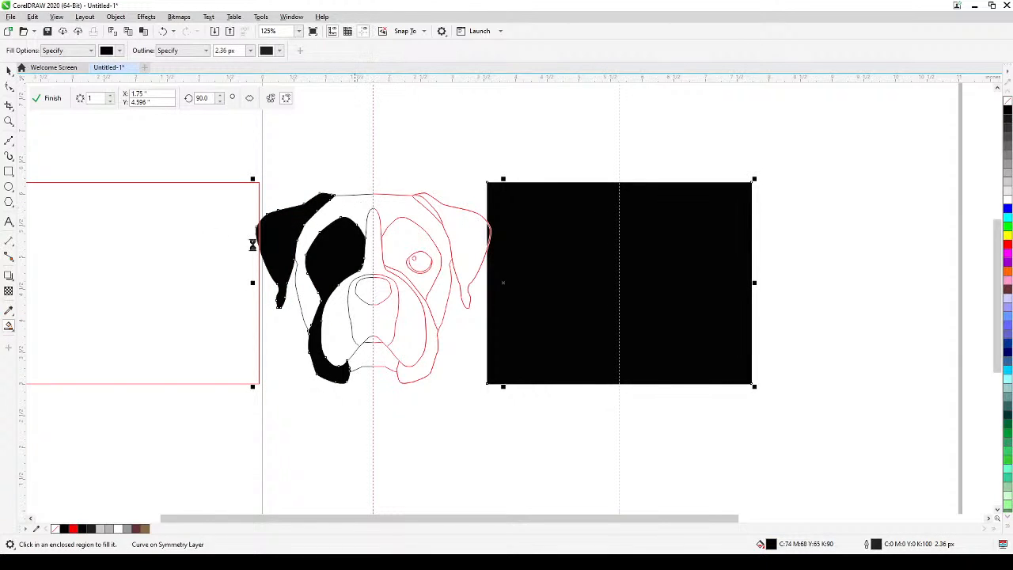
key("ctrl+z")
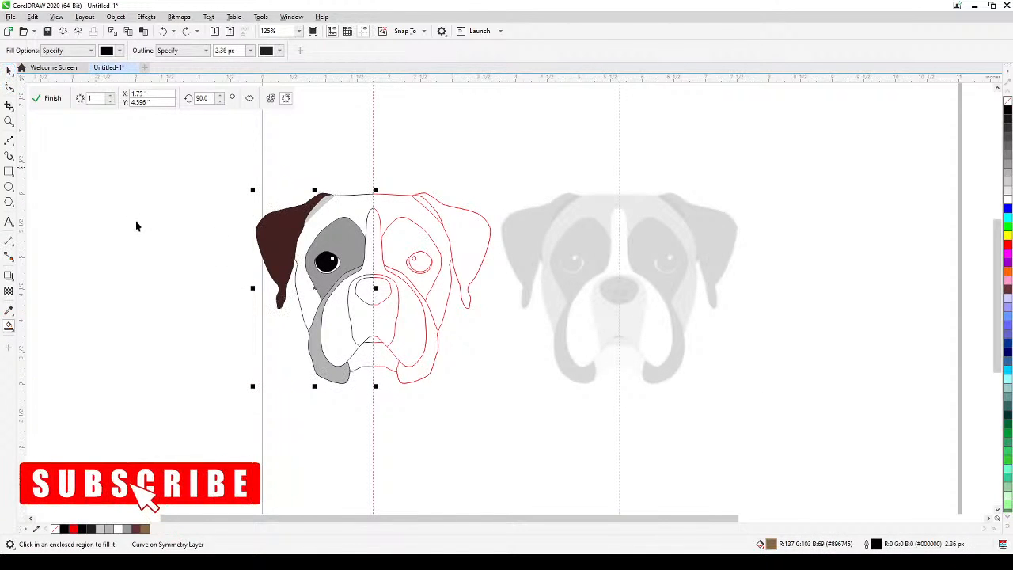
key("space")
left_click(136, 222)
Fill the eye patch with black, tint it with two touches of dark brown to #351B1B, and deselect it.
scroll(324, 281, "up", 1)
left_click_drag(324, 280, 341, 337)
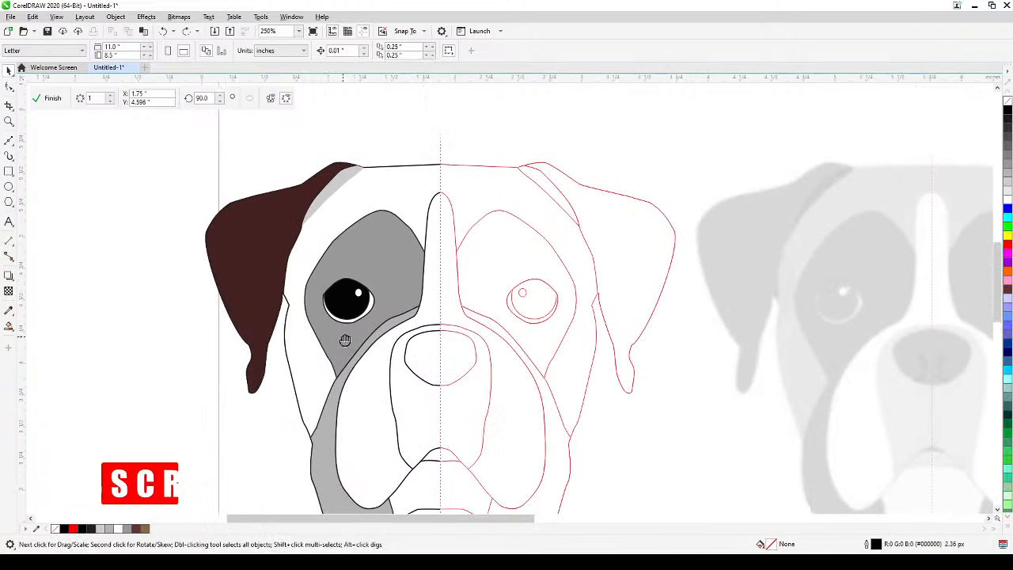
left_click(374, 252)
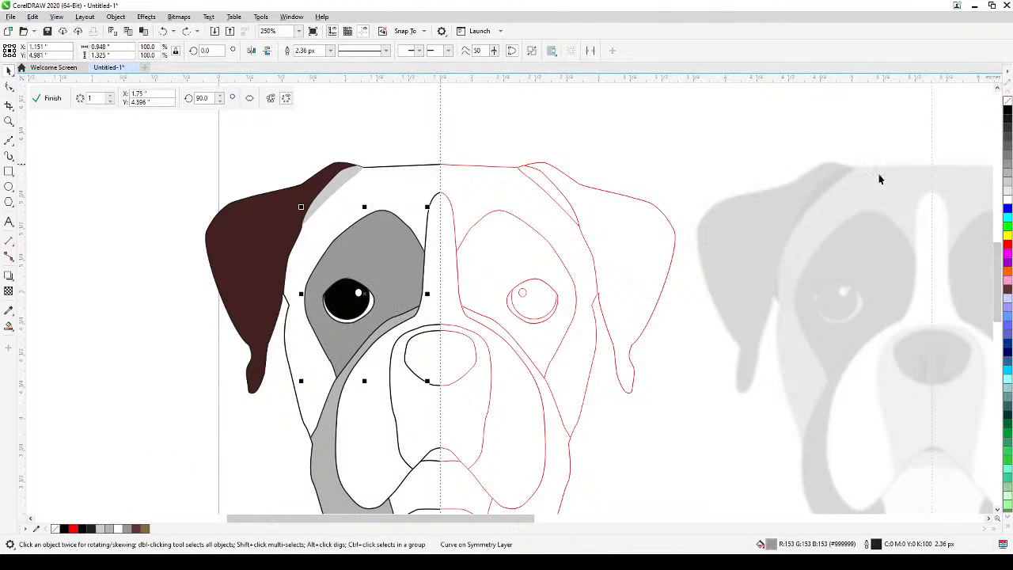
left_click(1007, 110)
scroll(733, 381, "down", 3)
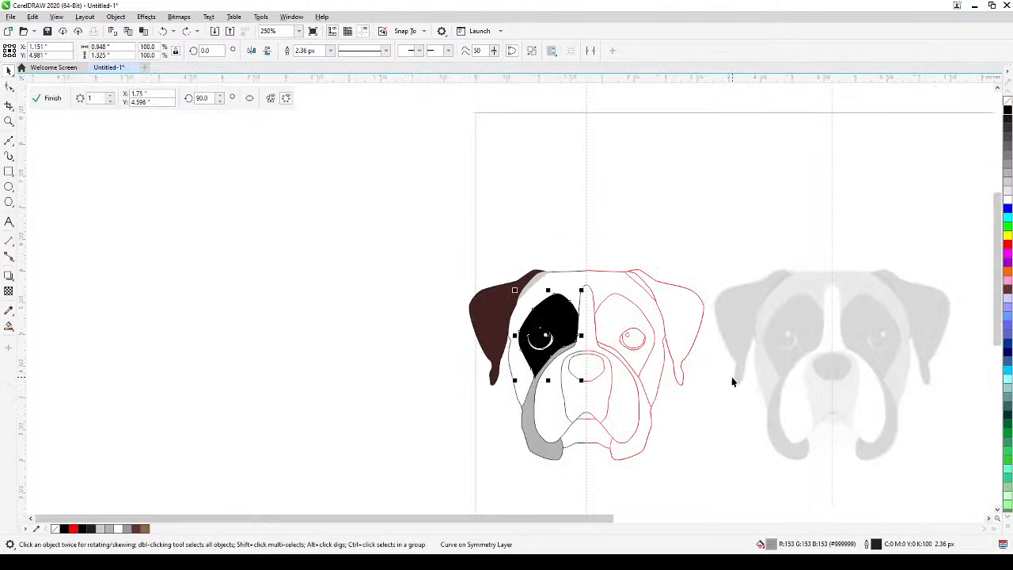
left_click_drag(733, 382, 493, 303)
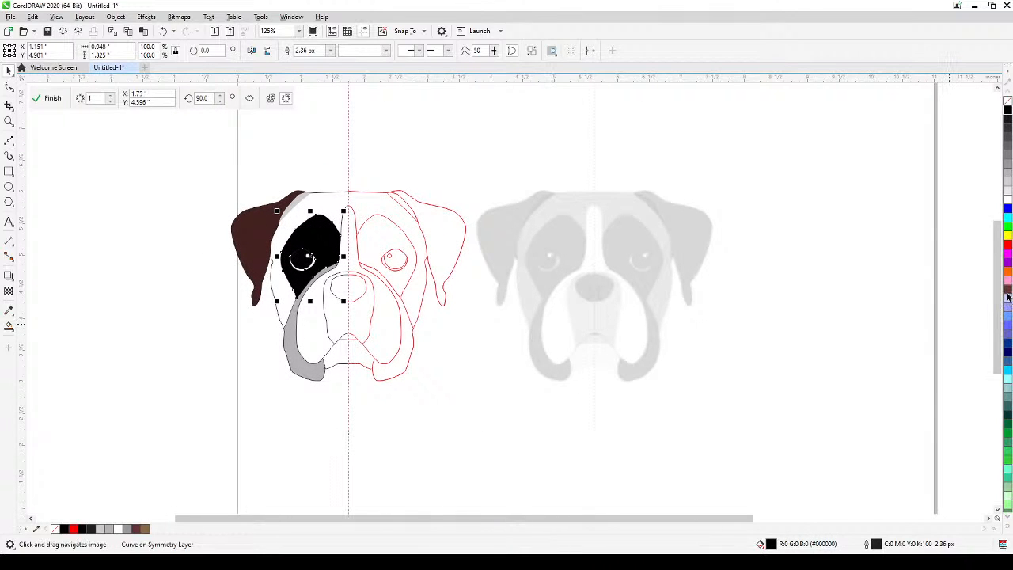
left_click(1006, 291)
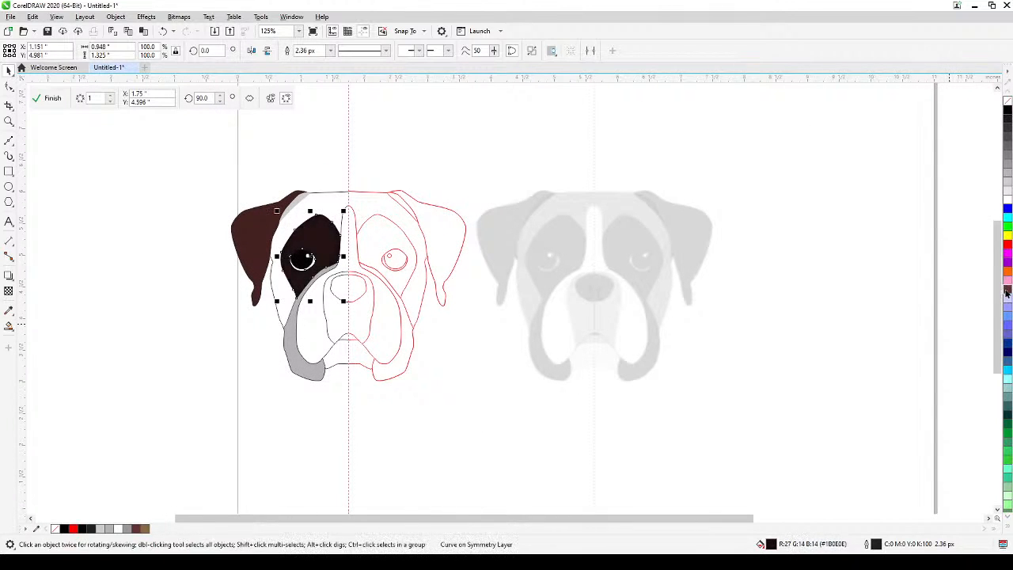
left_click(1006, 291)
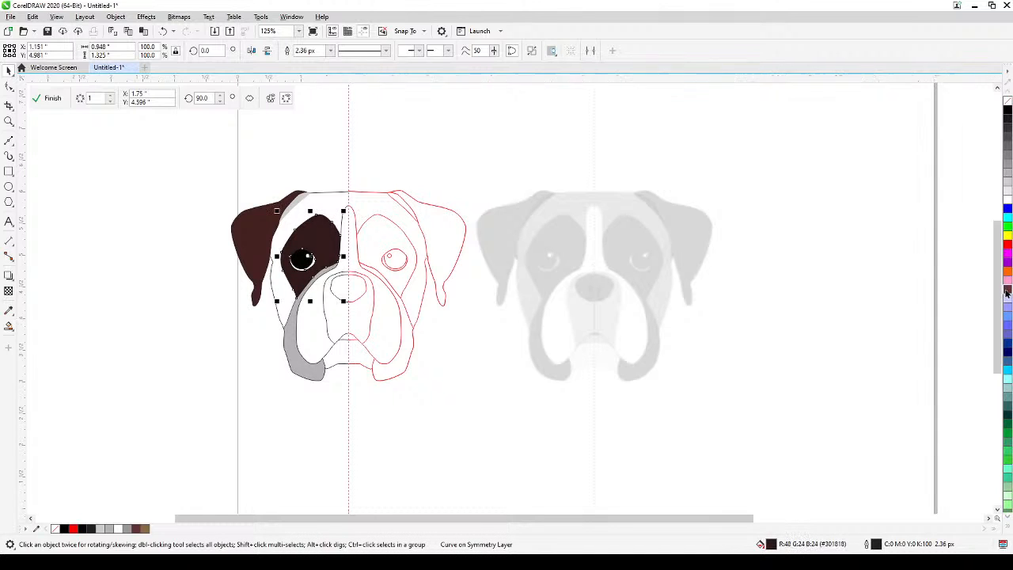
left_click(275, 473)
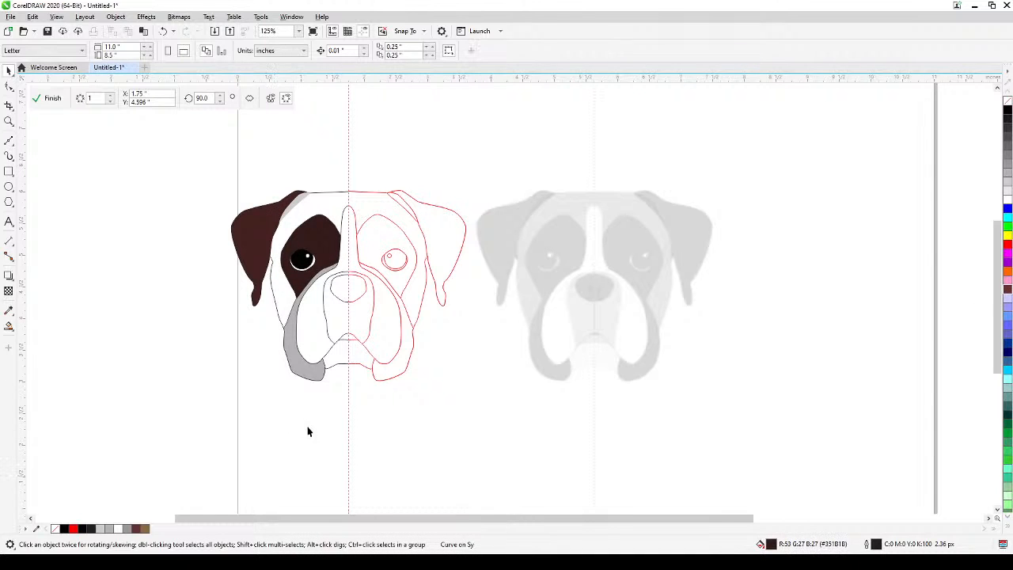
Fill the grey jowl shape with dark brown #663333 and darken it with two touches of black to #4B2525.
left_click(314, 376)
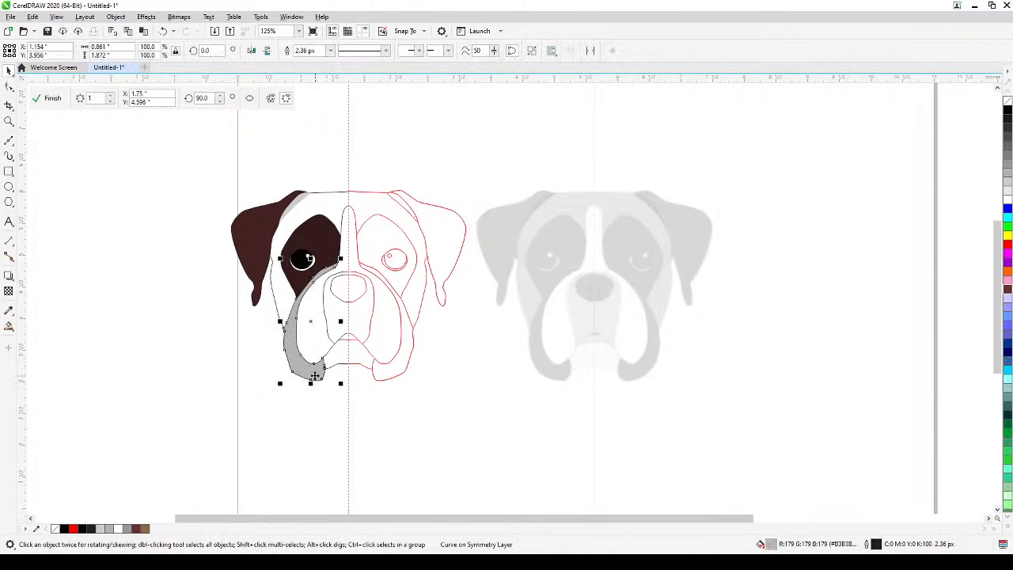
left_click(1007, 291)
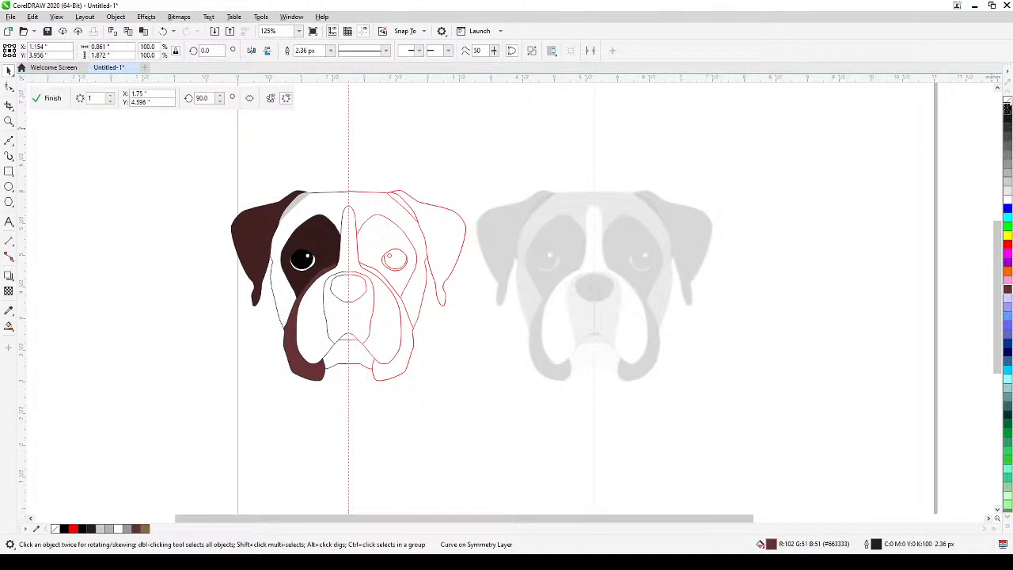
left_click(1008, 111, "ctrl")
left_click(1008, 111, "ctrl")
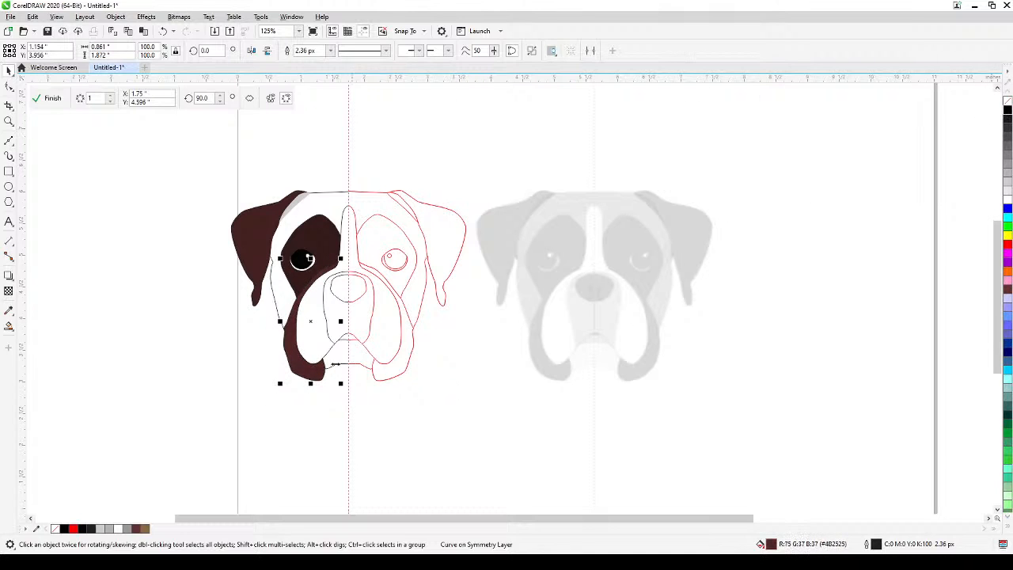
Fill the light grey fold between the ear and forehead with black, and deselect it.
left_click(298, 205)
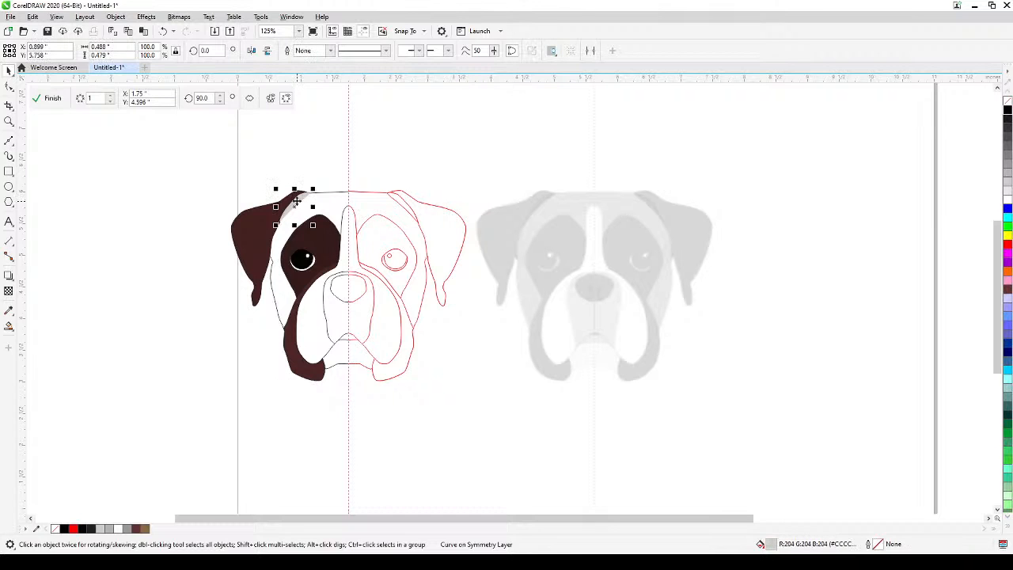
left_click(1008, 111)
left_click(873, 206)
left_click(354, 305)
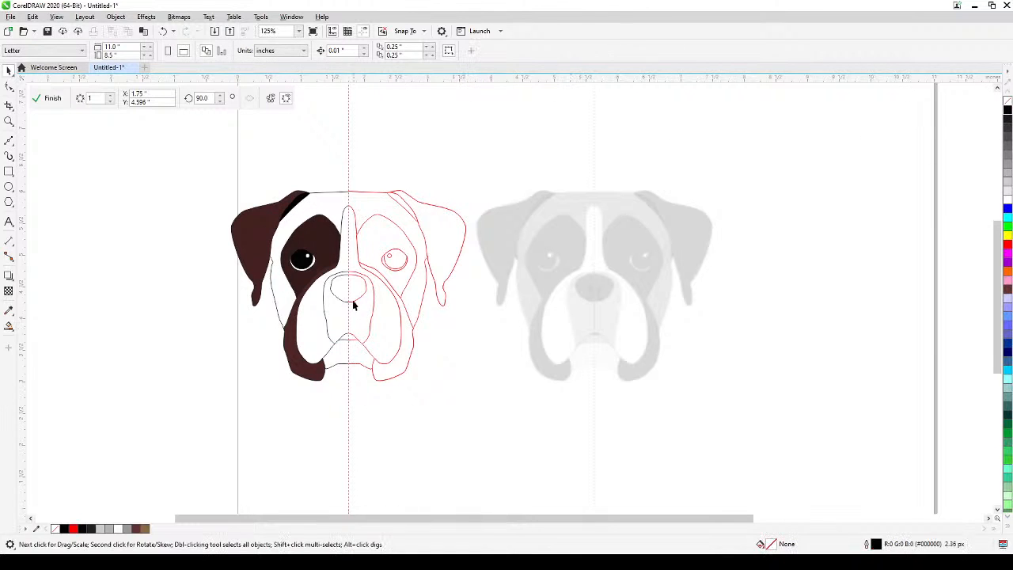
Try moving the head outline curve away from the face, and undo the move.
left_click(287, 303)
scroll(273, 255, "up", 2)
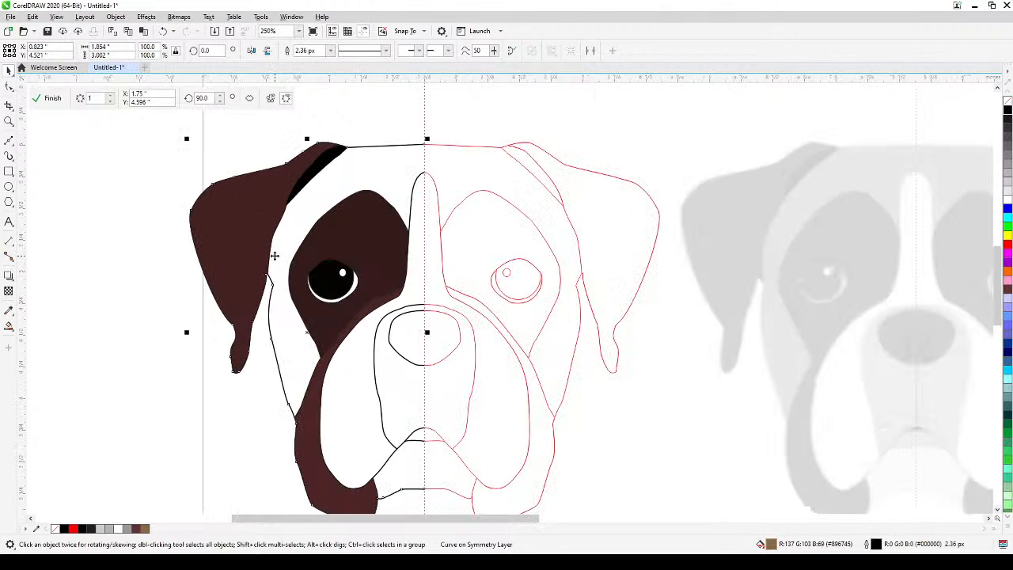
left_click_drag(279, 267, 154, 311)
key("ctrl+z")
Extend the head outline with a straight line down the symmetry axis to the top of the forehead stripe.
scroll(391, 131, "up", 2)
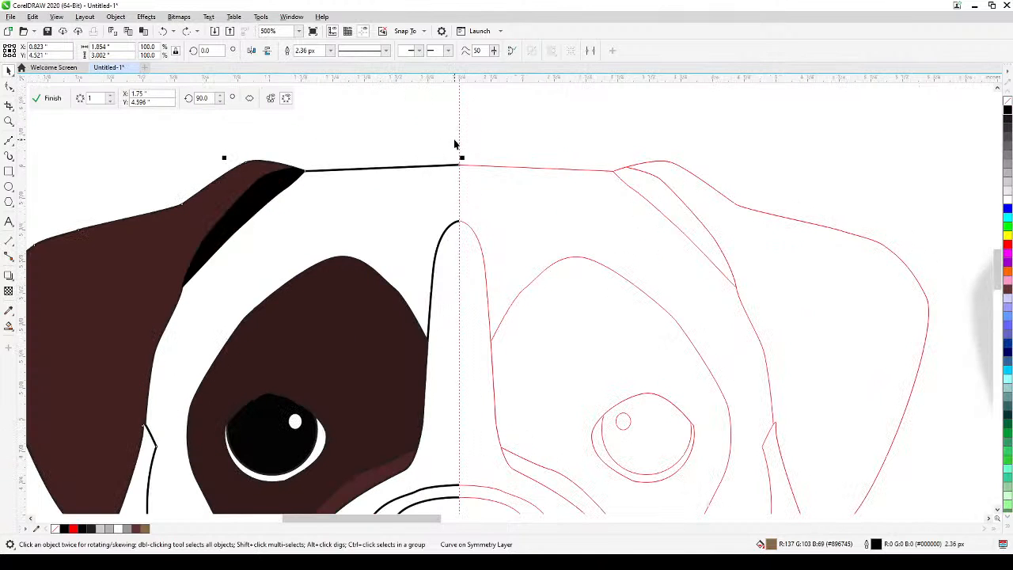
left_click(9, 141)
scroll(437, 152, "up", 2)
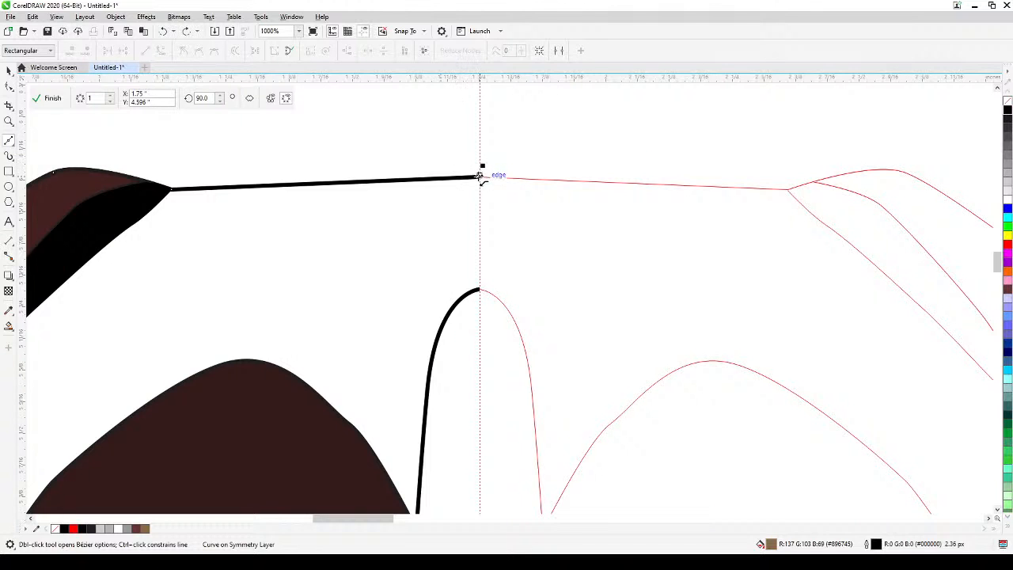
left_click(479, 289)
scroll(479, 290, "down", 2)
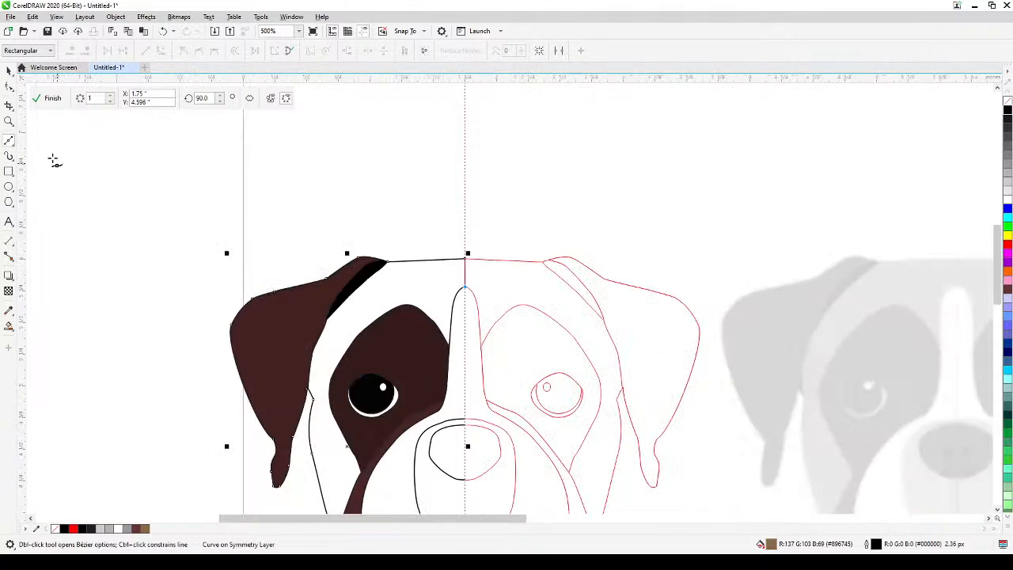
left_click(9, 70)
Fill the enclosed forehead and cheek area around the eye patch with black using Smart Fill.
scroll(94, 327, "down", 2)
left_click_drag(131, 316, 258, 230)
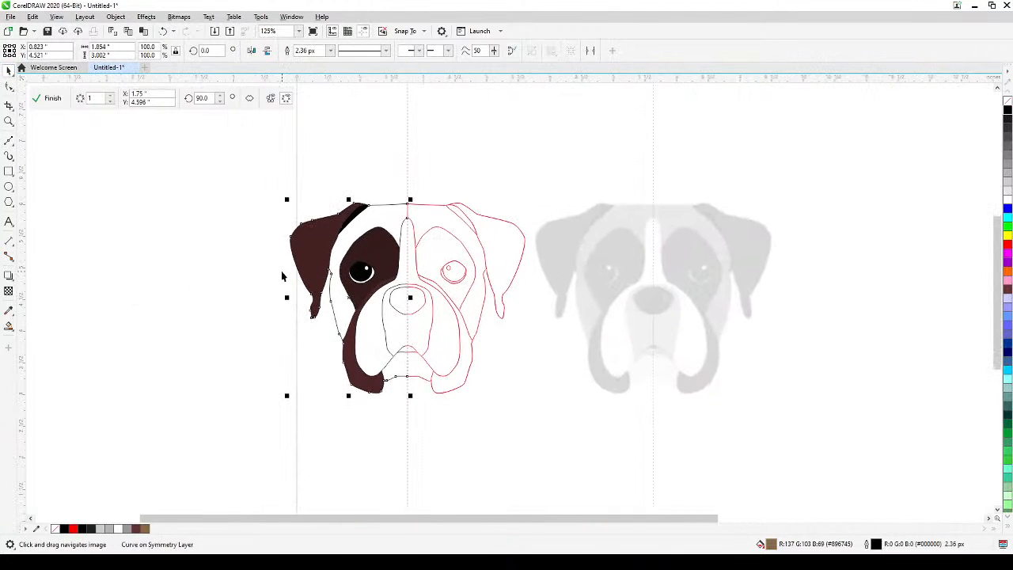
left_click(9, 325)
left_click(385, 216)
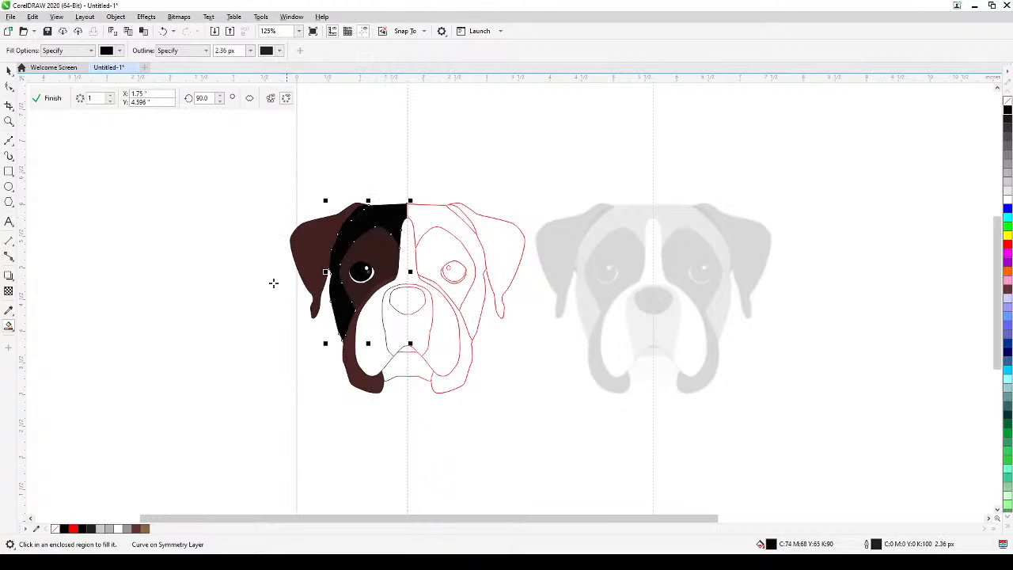
left_click(8, 71)
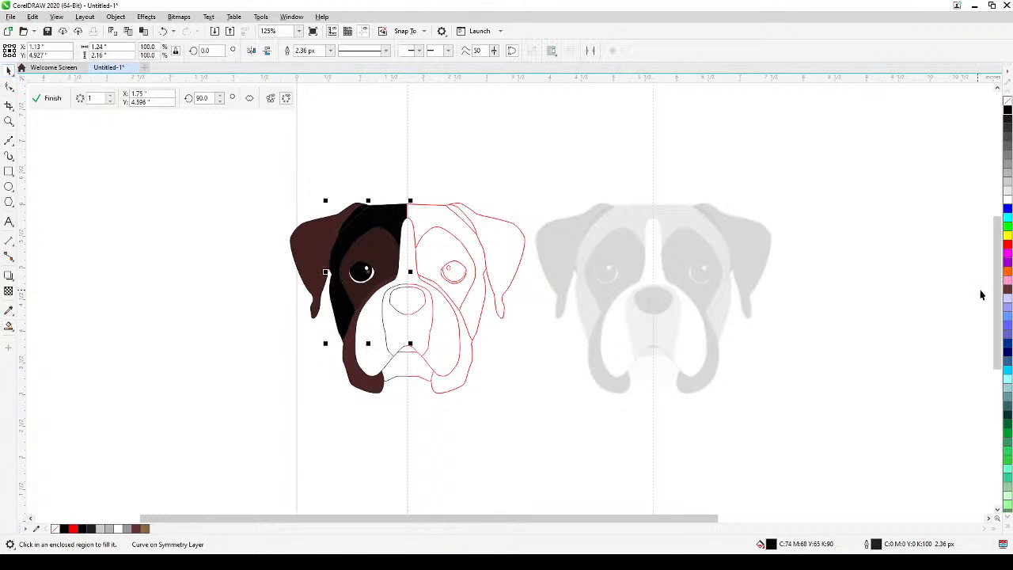
Try dark brown #663333 lightened with four touches of white to #9A7979 on the forehead and cheek area.
left_click(1007, 293)
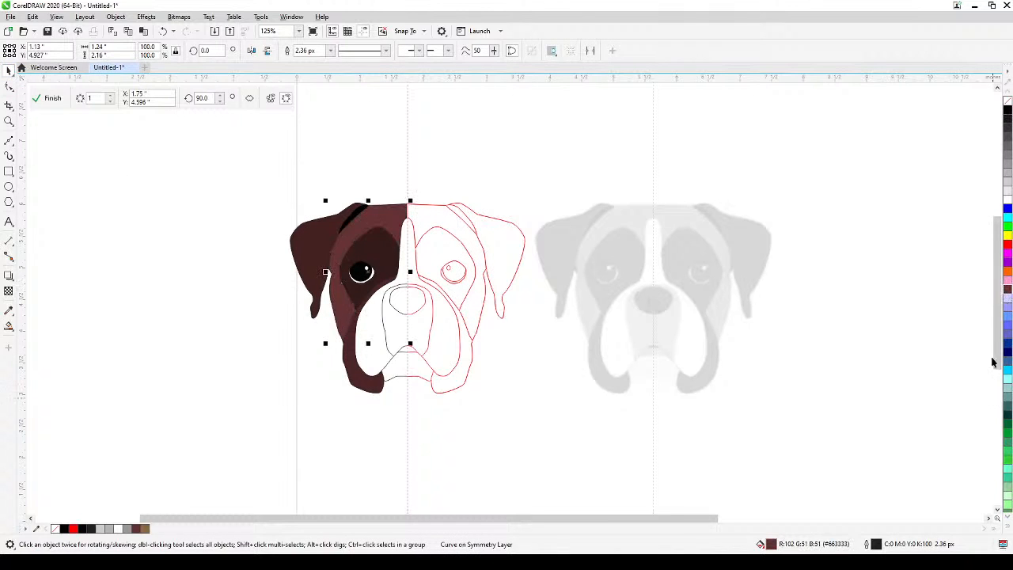
left_click(1007, 198, "ctrl")
left_click(1007, 198, "ctrl")
left_click(1007, 197, "ctrl")
left_click(1007, 198, "ctrl")
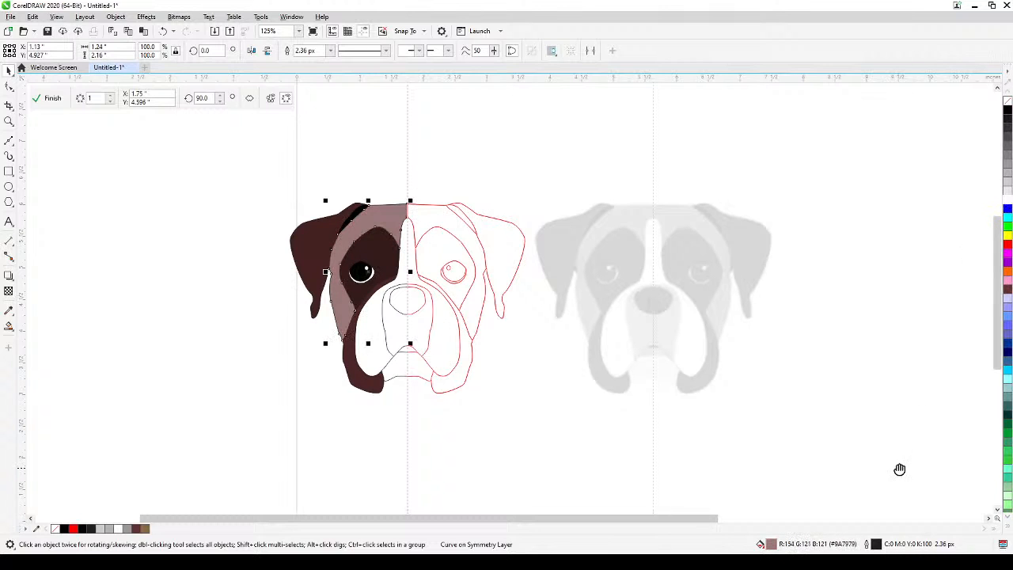
Fill the forehead and cheek area with brown #896745 from the dark brown shades, and deselect it.
left_click_drag(899, 469, 825, 430)
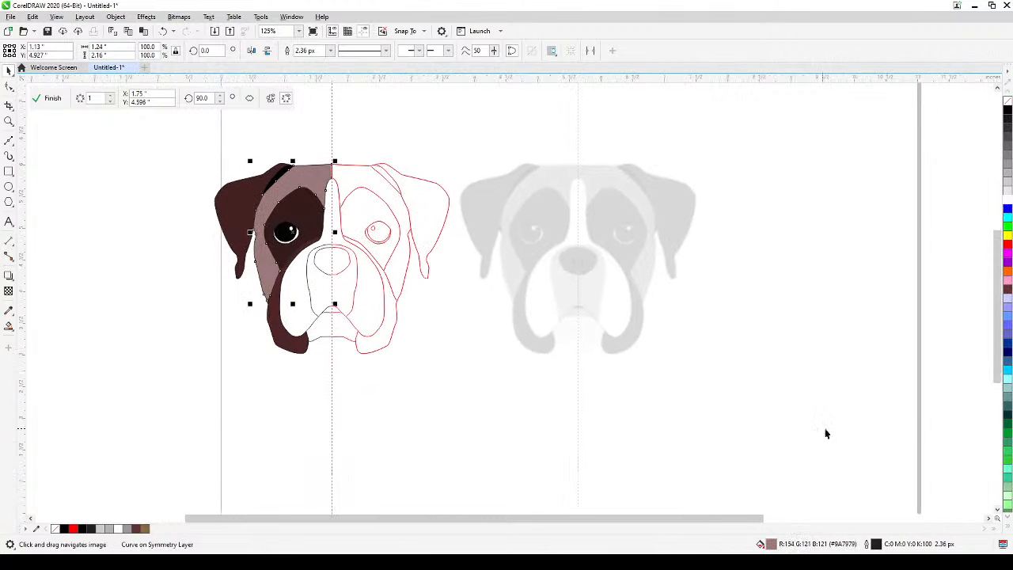
left_click(1006, 292)
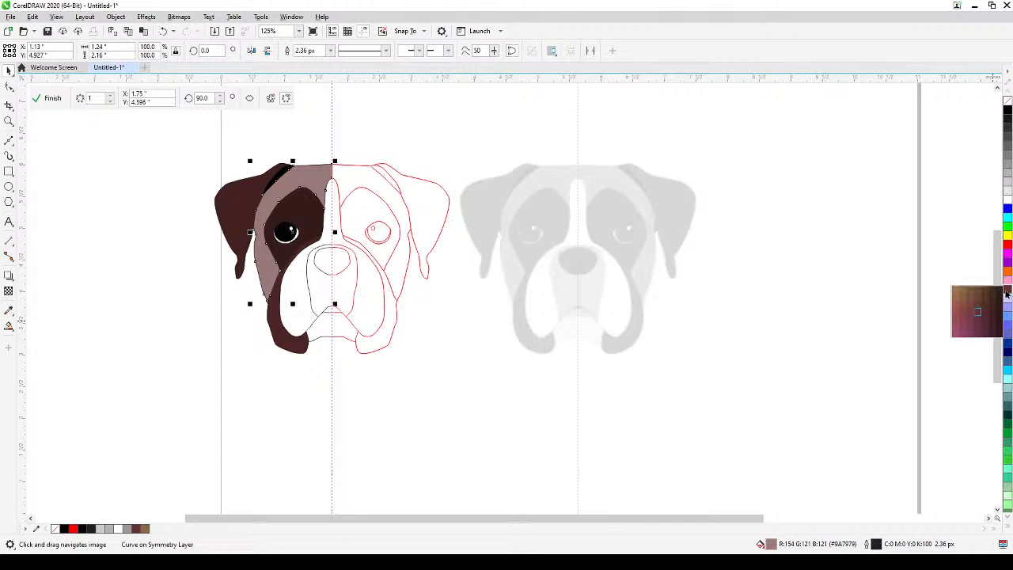
left_click(963, 292)
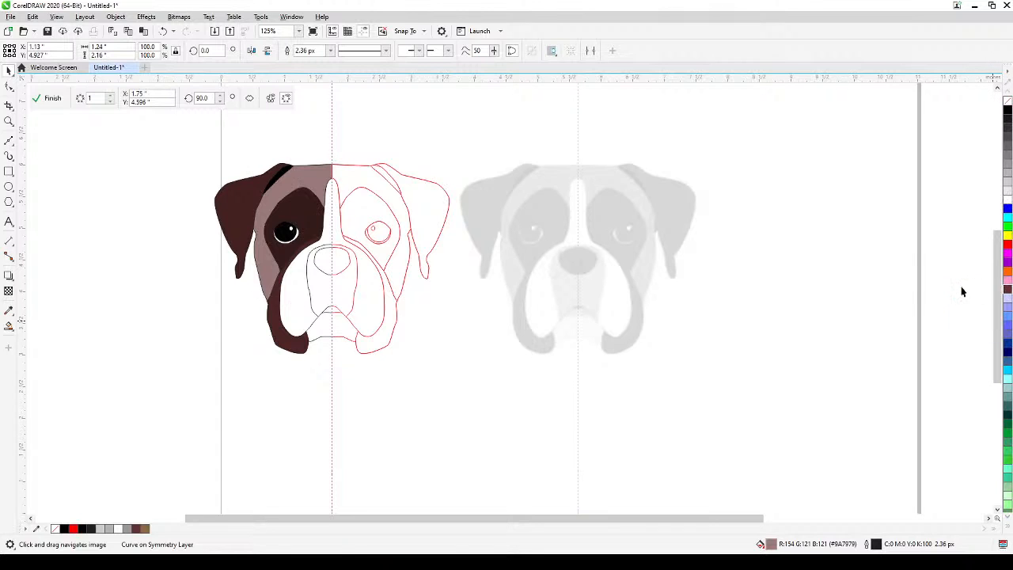
left_click(732, 426)
Assign the light grey fill #CCCCCC to the muzzle outline around the nose.
left_click_drag(351, 426, 382, 437)
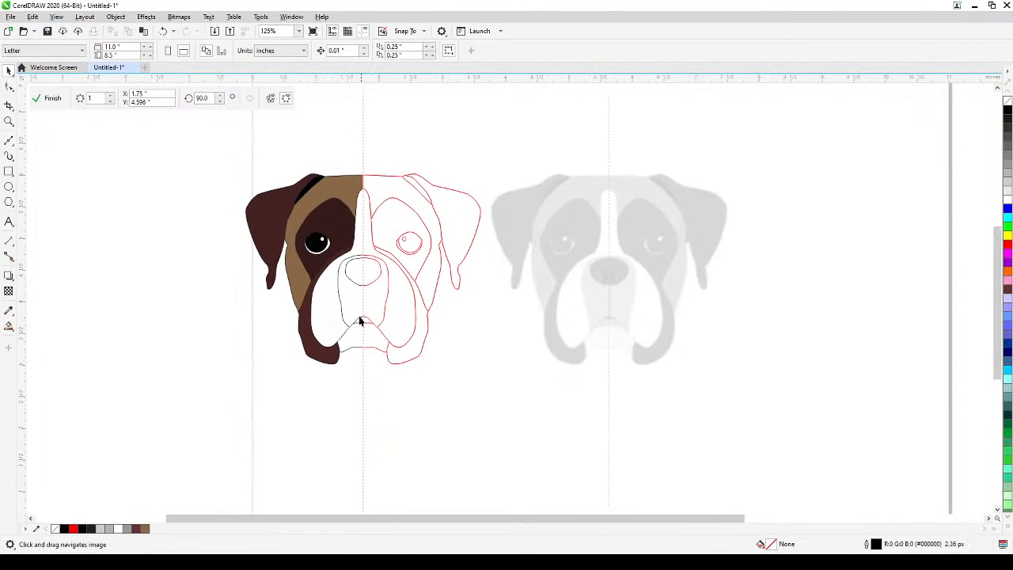
left_click(354, 305)
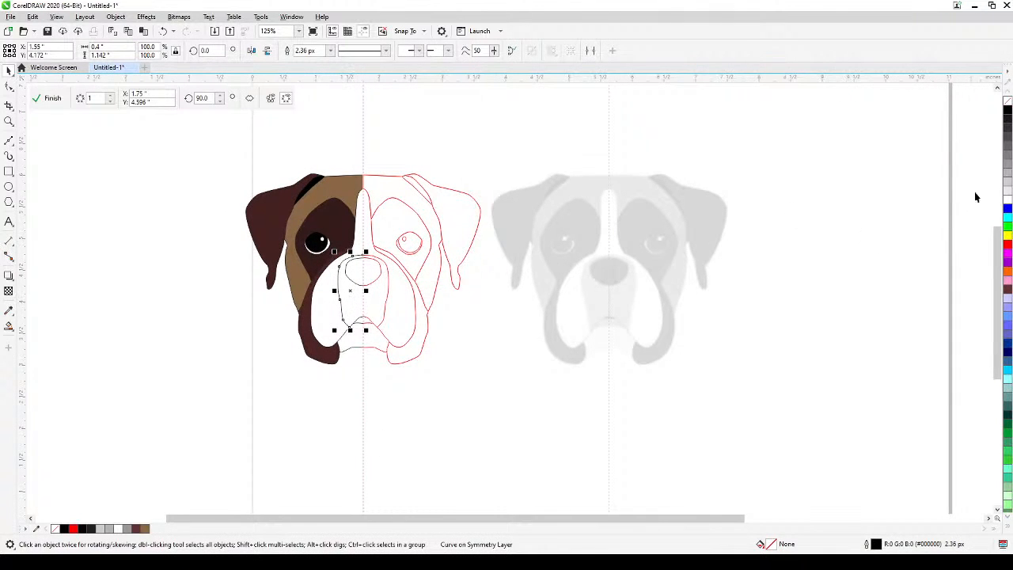
left_click(1007, 179)
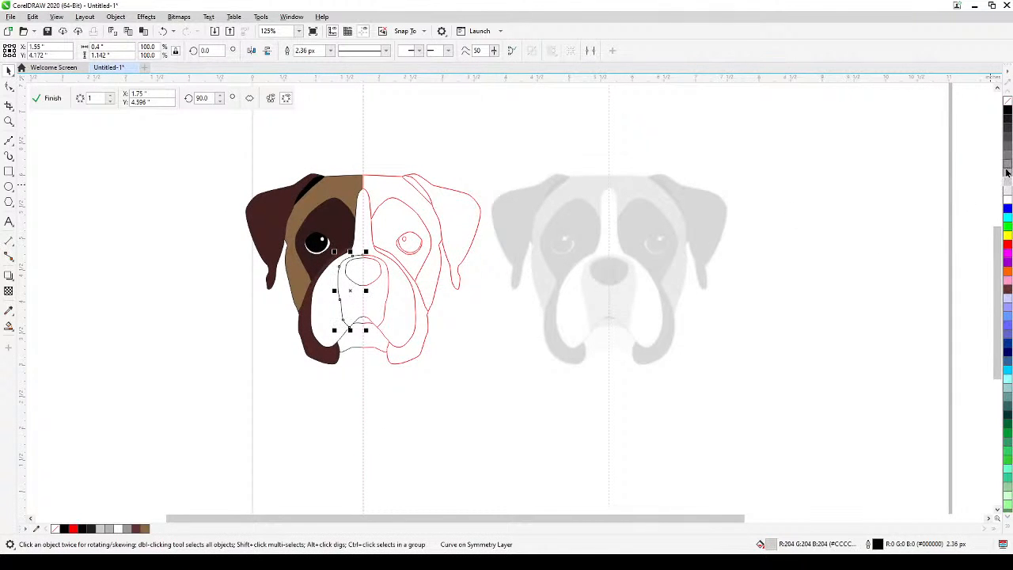
scroll(185, 323, "up", 1)
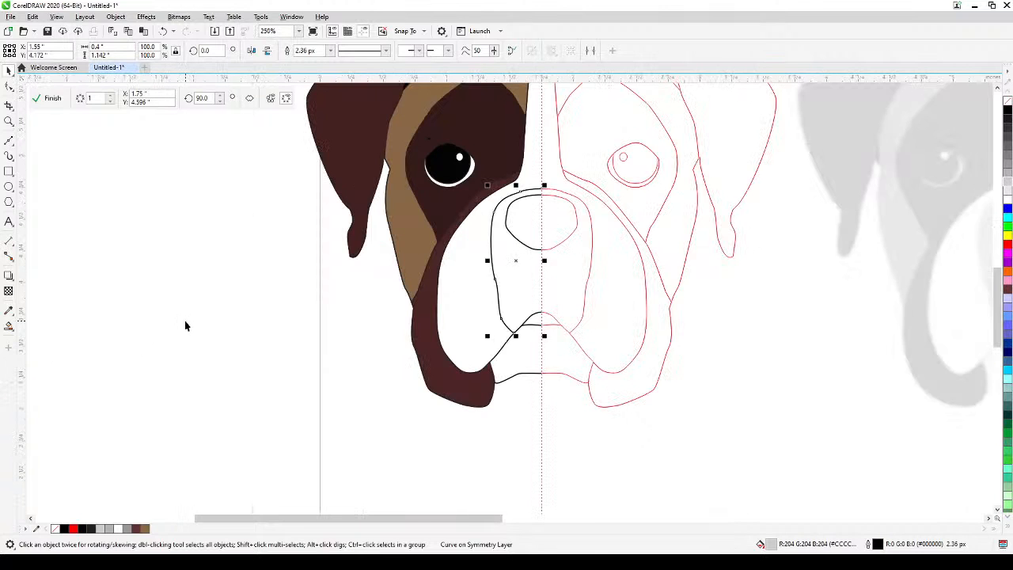
left_click_drag(266, 317, 210, 375)
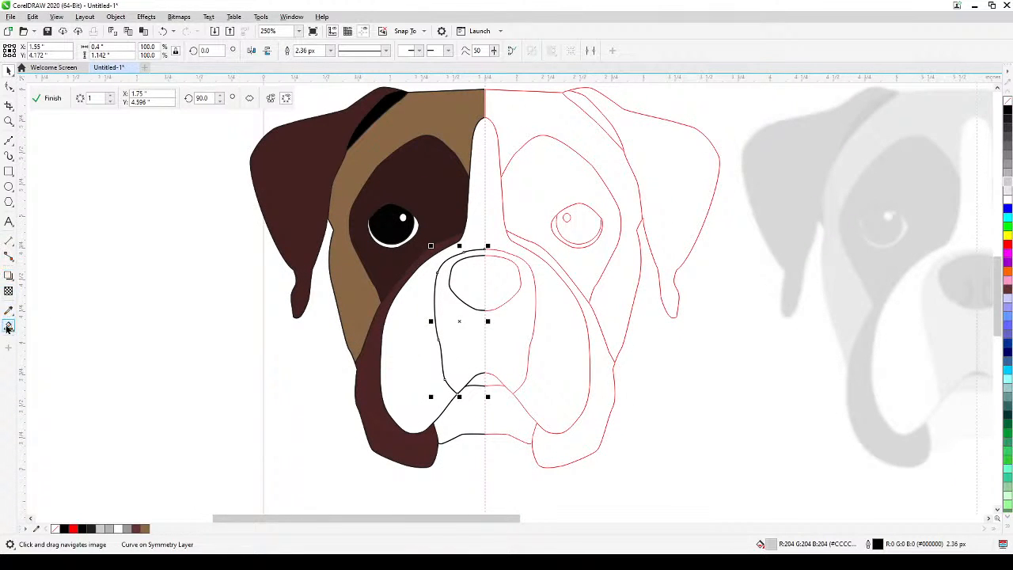
Extend the muzzle outline with a short straight line down the symmetry axis to the top of the nose outline, and deselect it.
left_click(7, 144)
scroll(455, 285, "up", 2)
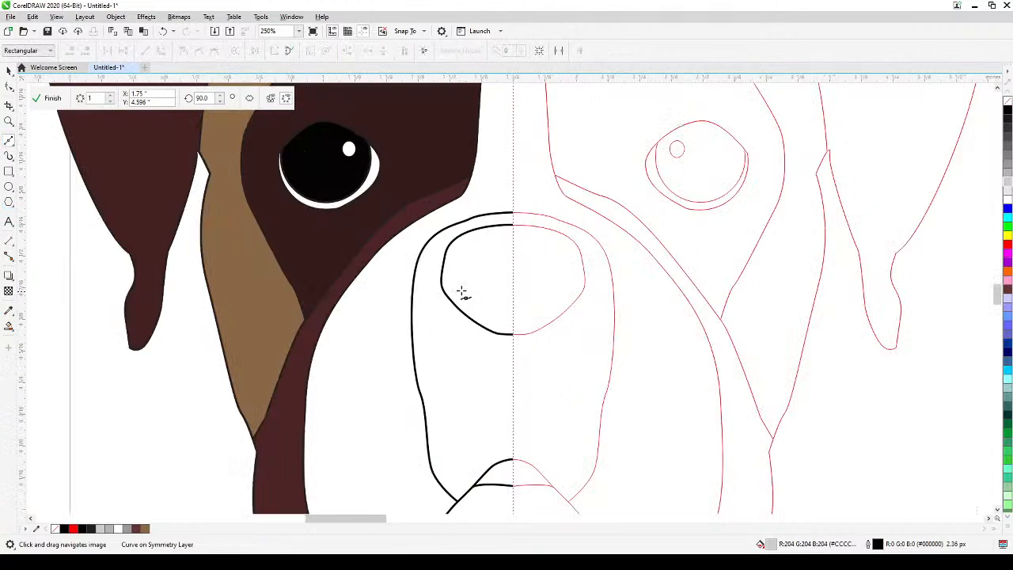
left_click_drag(572, 181, 564, 248)
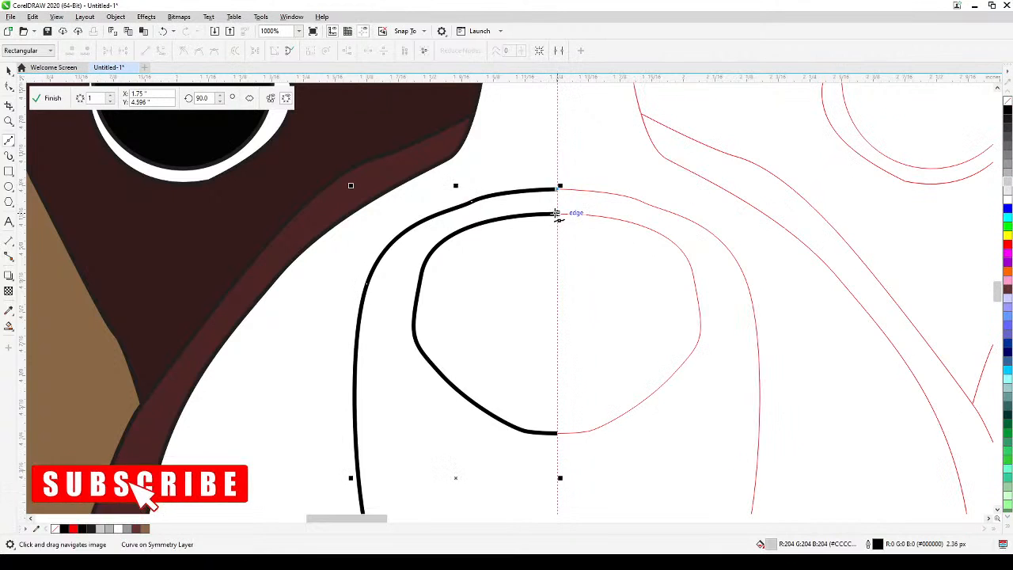
left_click(557, 214)
scroll(534, 327, "down", 2)
left_click_drag(548, 410, 541, 327)
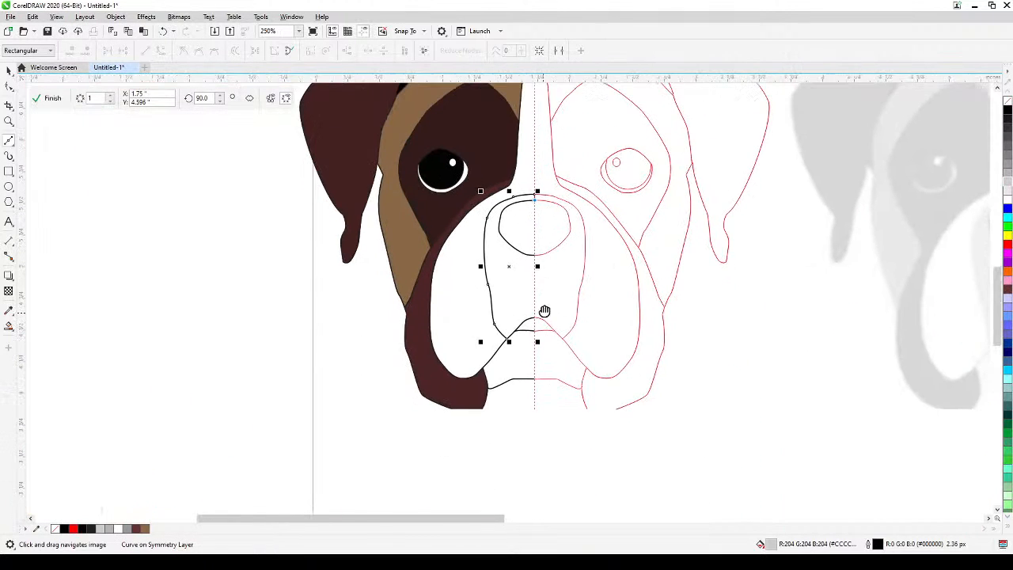
left_click(8, 71)
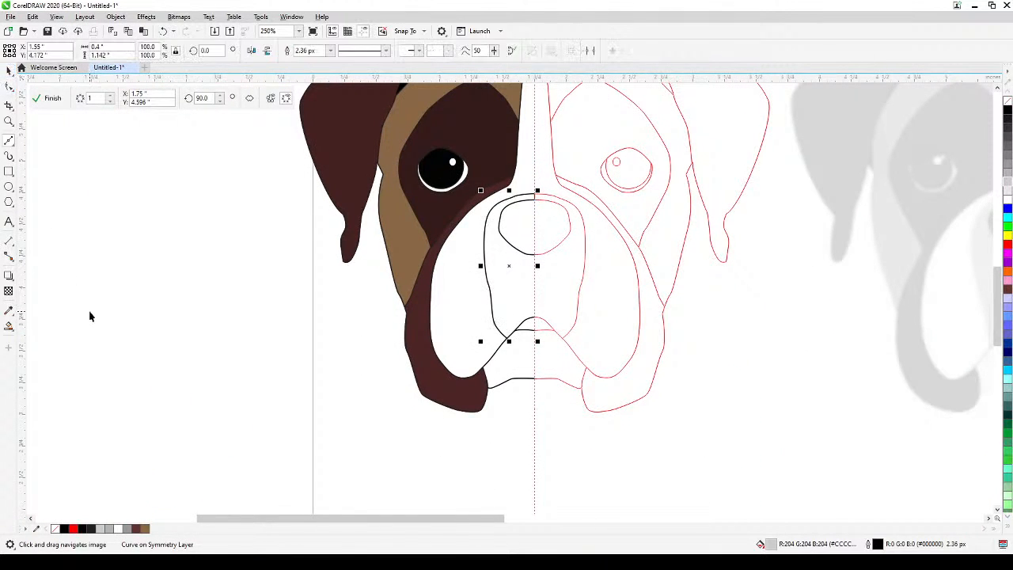
left_click(236, 400)
Draw a straight vertical line along the symmetry axis from the bottom of the nose to the top of the mouth curve.
left_click(499, 334)
scroll(499, 338, "up", 1)
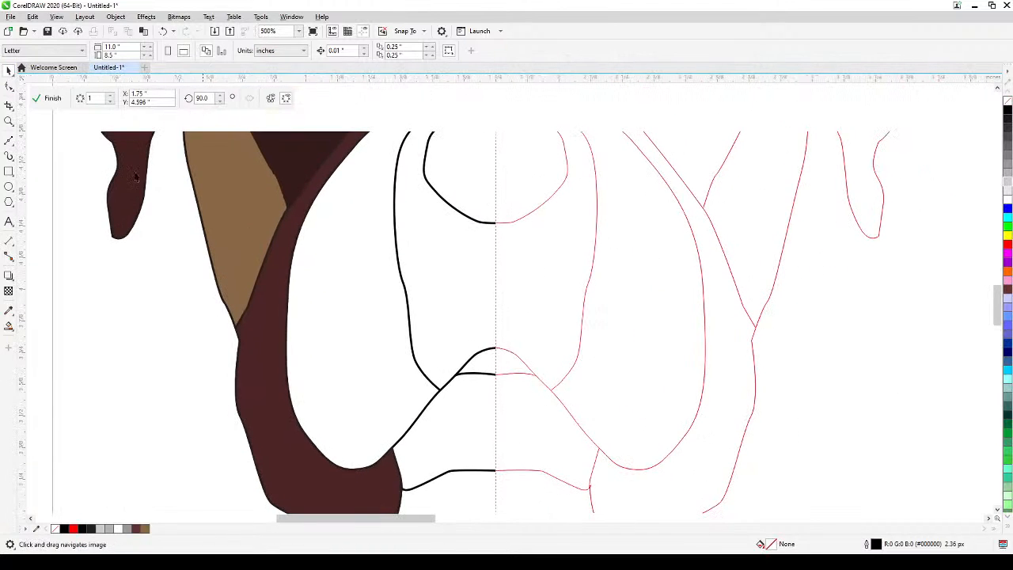
left_click(9, 138)
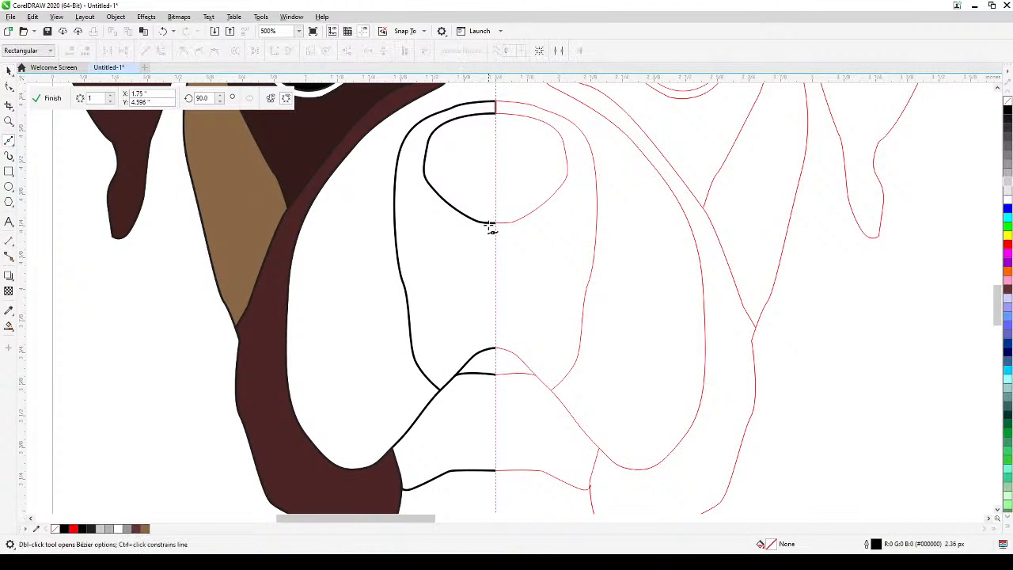
left_click(495, 348)
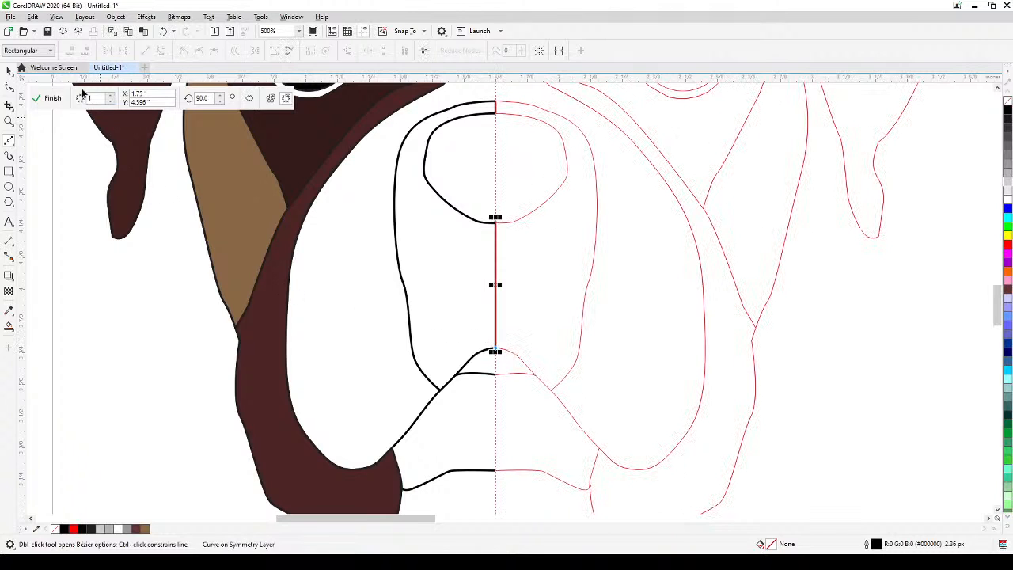
left_click(8, 71)
Try to fill the muzzle area below the nose with black using Smart Fill, and undo it.
left_click(9, 326)
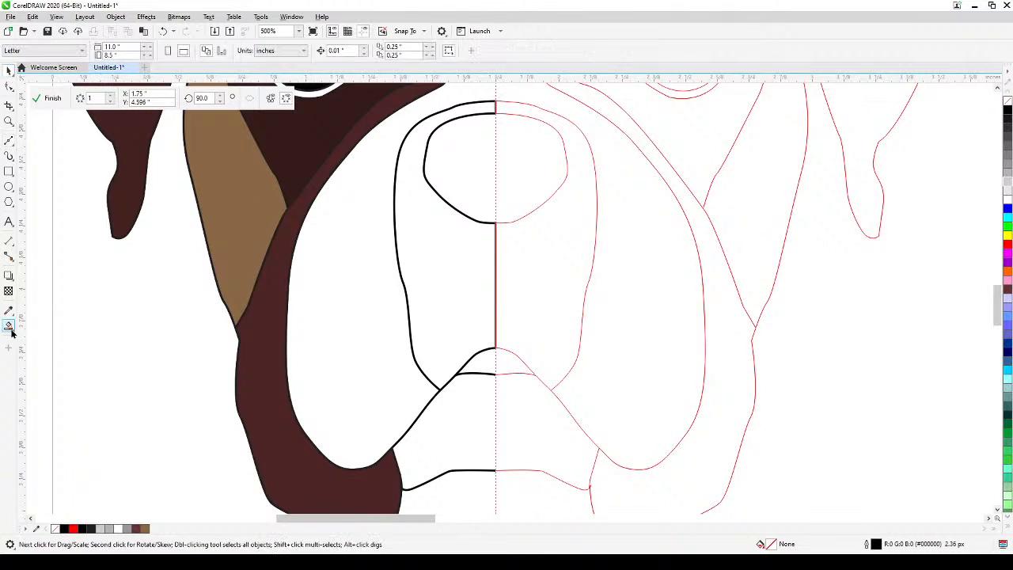
left_click(448, 336)
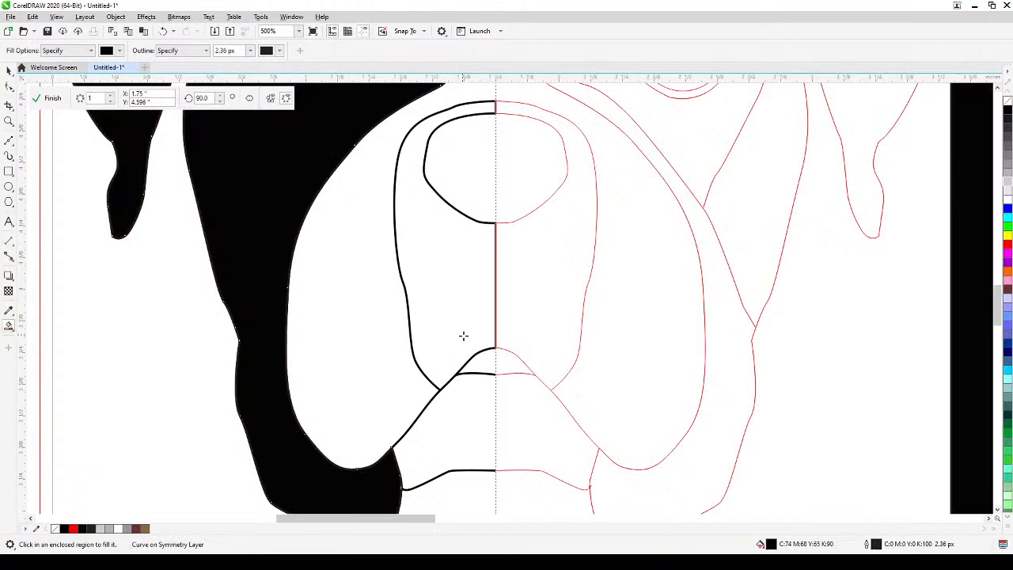
key("ctrl+z")
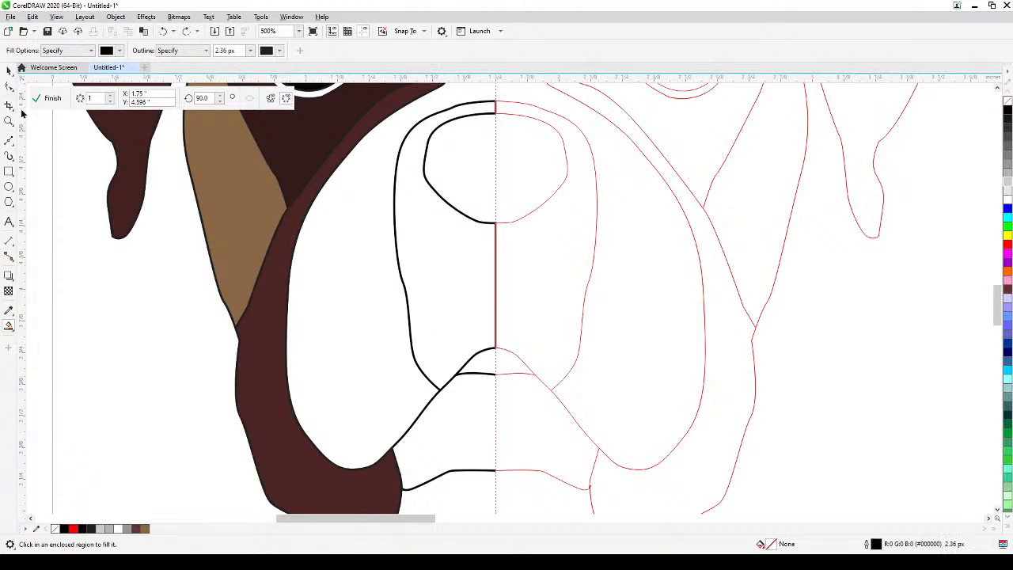
Stretch the vertical line below the nose at both ends to 0.544 in, overlapping the nose and mouth outlines.
key("space")
scroll(473, 265, "up", 2)
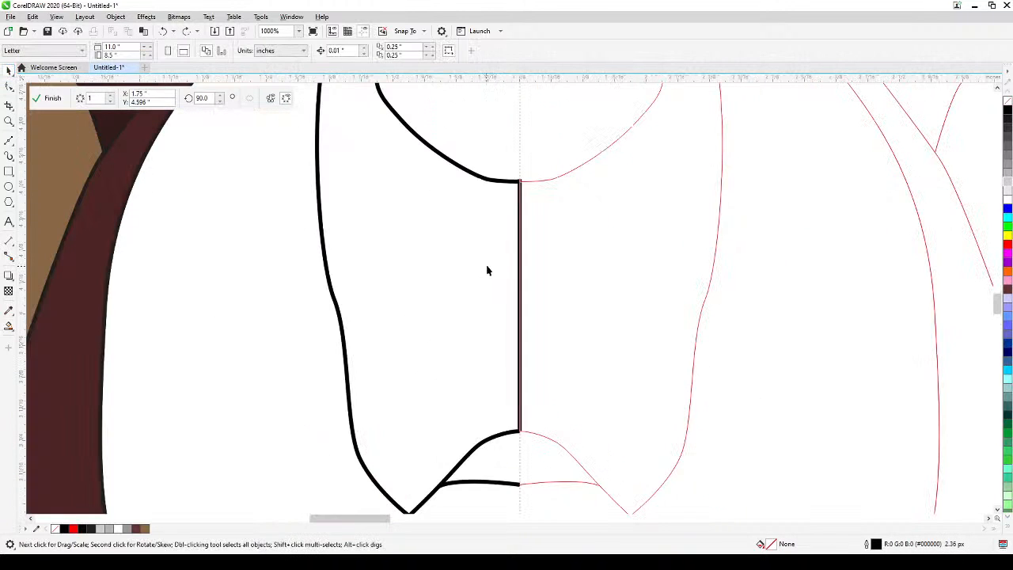
left_click(520, 240)
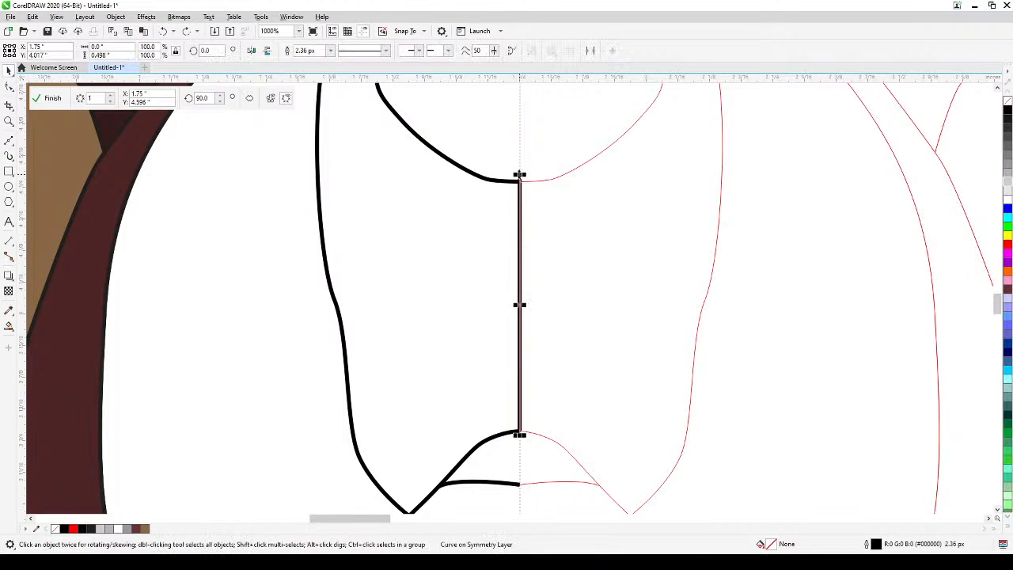
left_click_drag(520, 174, 520, 161)
left_click_drag(519, 435, 520, 438)
scroll(511, 340, "down", 2)
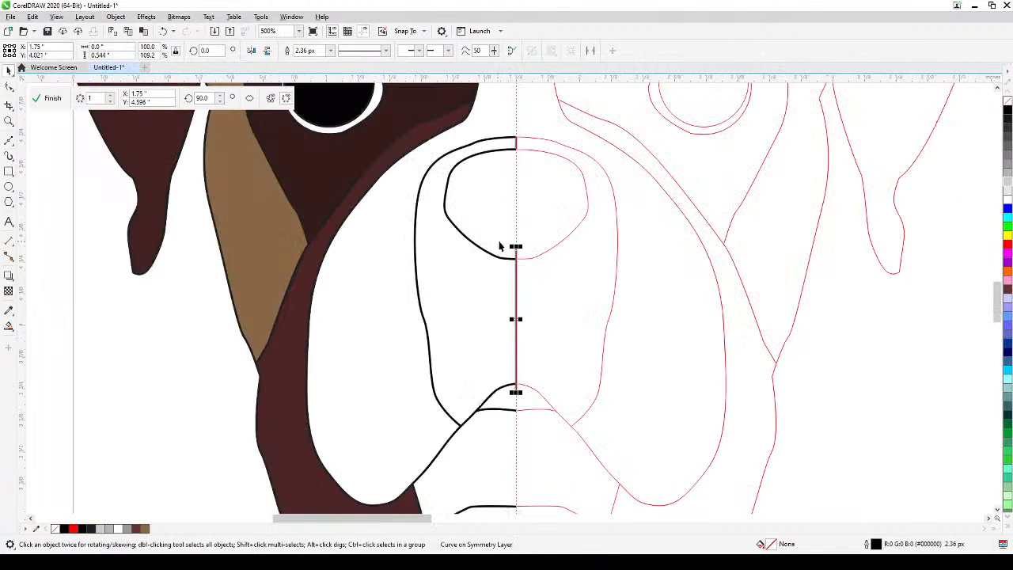
Switch to Wireframe view and examine where the short line at the top of the muzzle outline meets the nose outline.
scroll(515, 238, "up", 4)
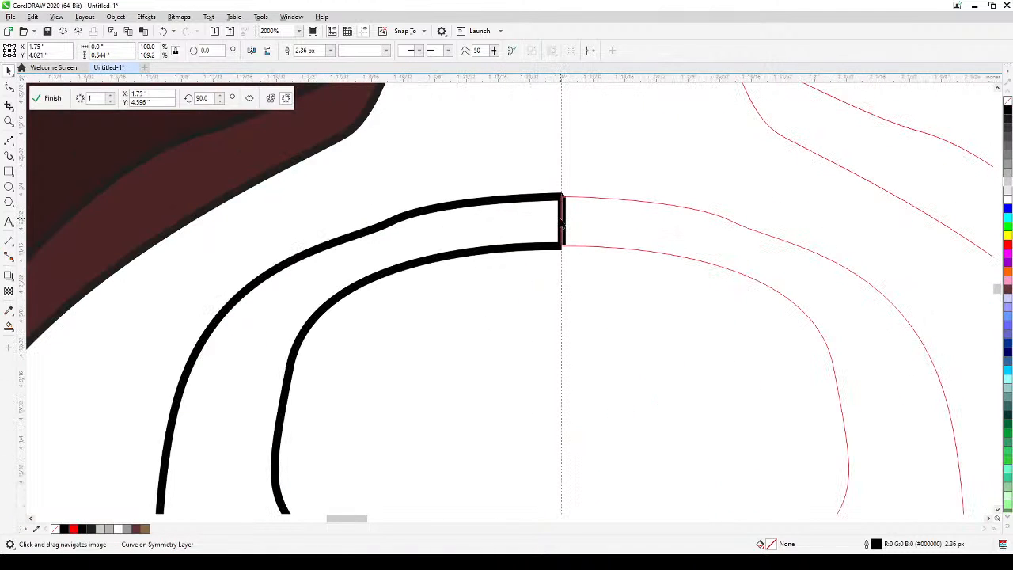
left_click(562, 195)
left_click(56, 17)
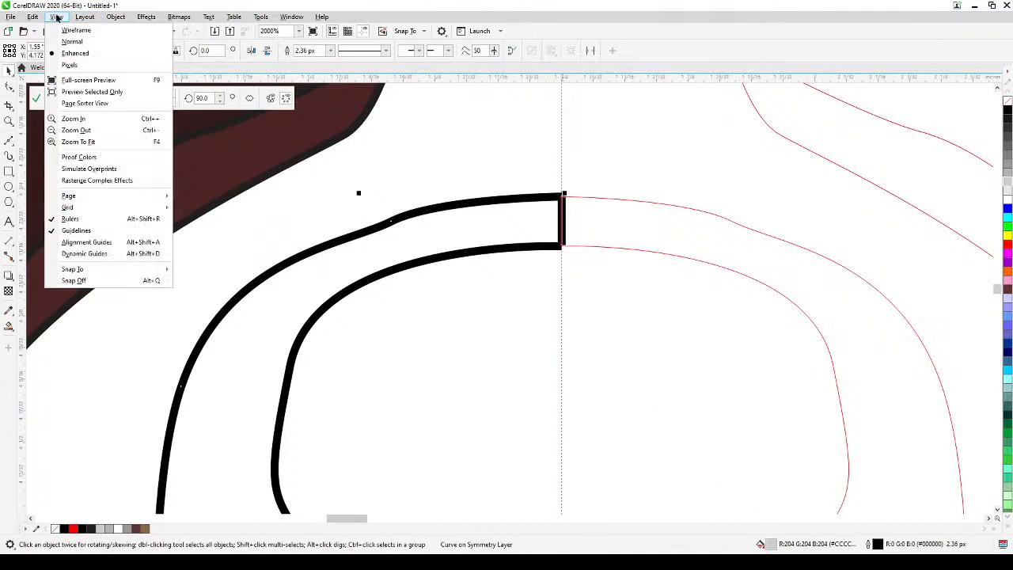
left_click(71, 31)
scroll(505, 215, "up", 4)
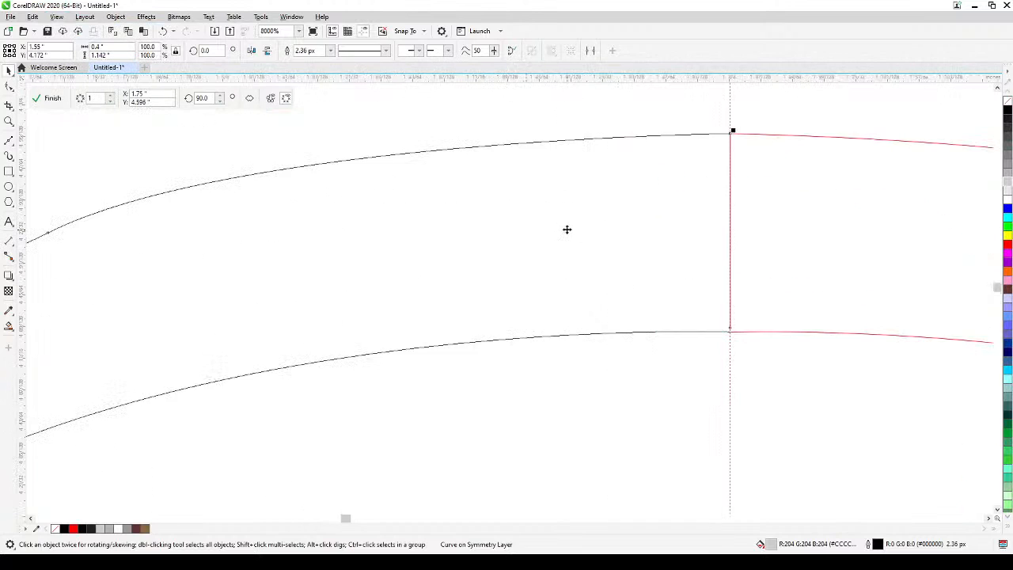
left_click_drag(565, 229, 470, 258)
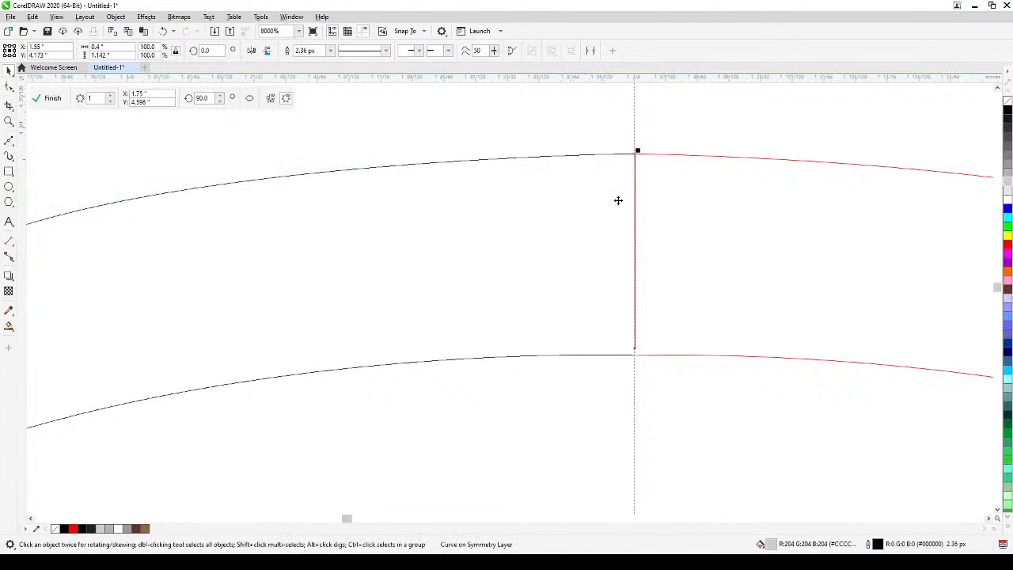
scroll(572, 338, "down", 1)
scroll(604, 353, "up", 2)
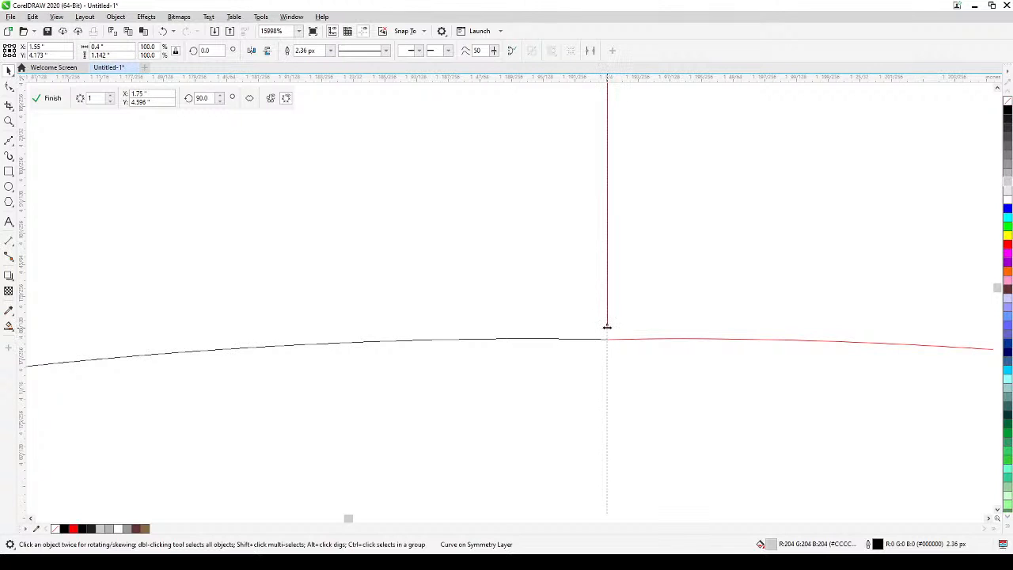
Move the lower end node of the muzzle outline's short axis line onto the nose outline, and restore the Enhanced view.
left_click(9, 85)
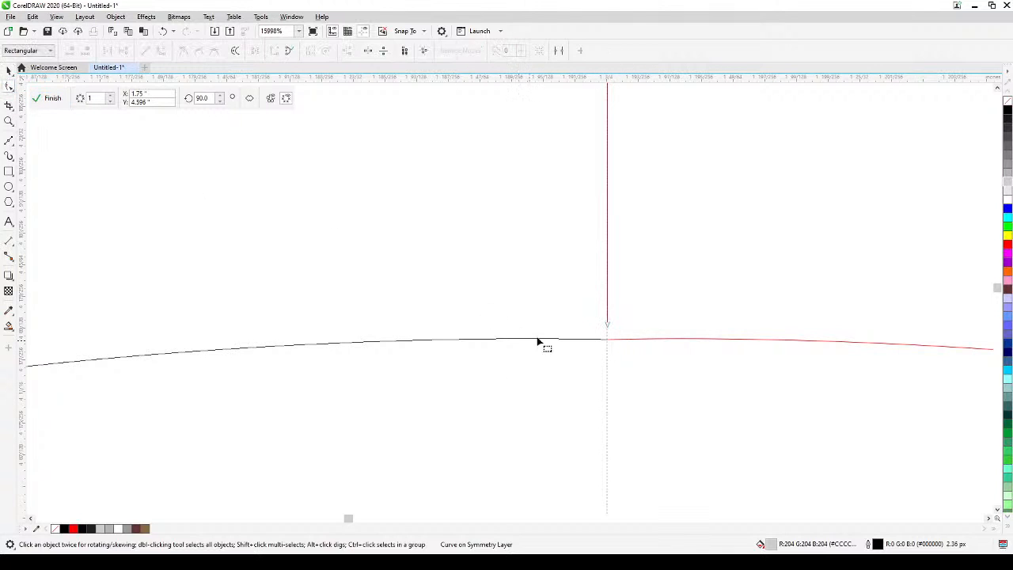
left_click_drag(607, 332, 580, 211)
scroll(592, 355, "down", 5)
left_click(9, 70)
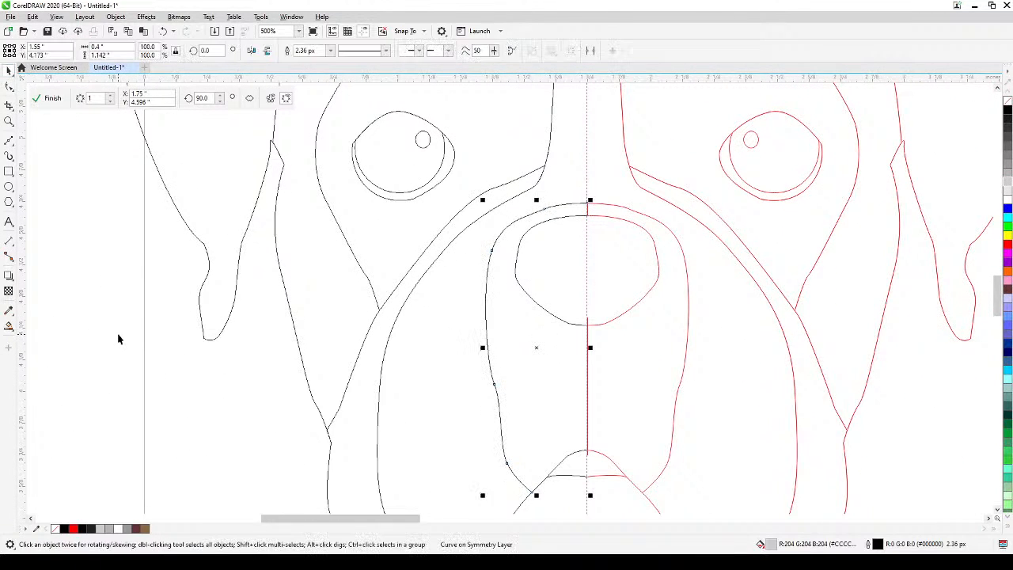
key("Escape")
left_click(57, 17)
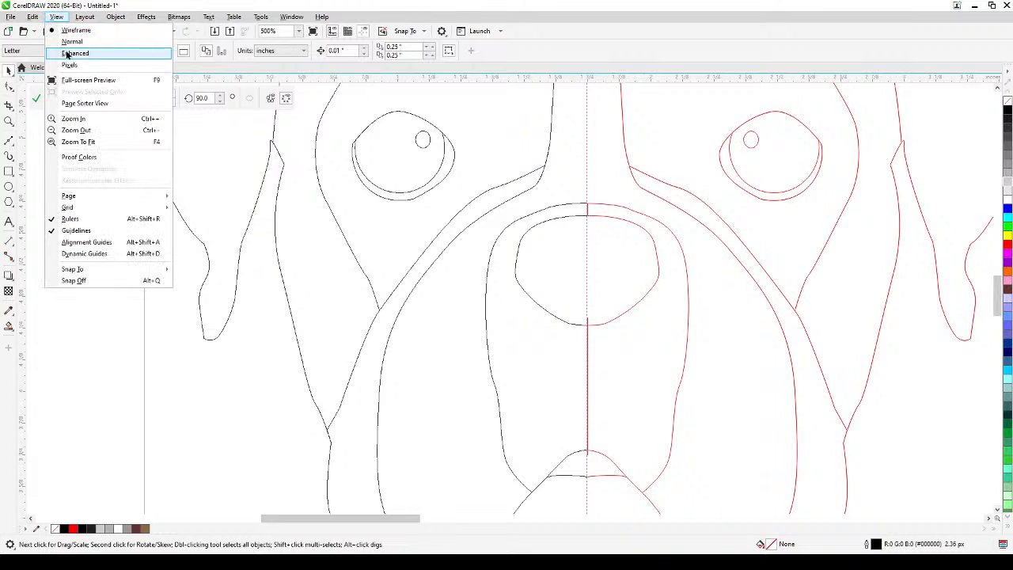
left_click(79, 52)
Try Smart Fill with black again on the muzzle area beside the nose, and undo it.
left_click(9, 326)
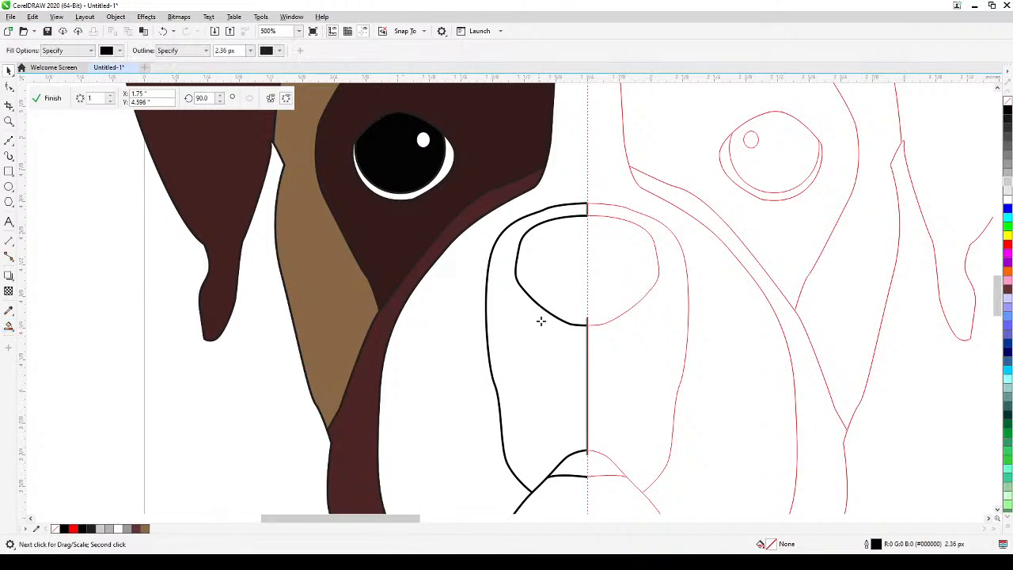
left_click(501, 269)
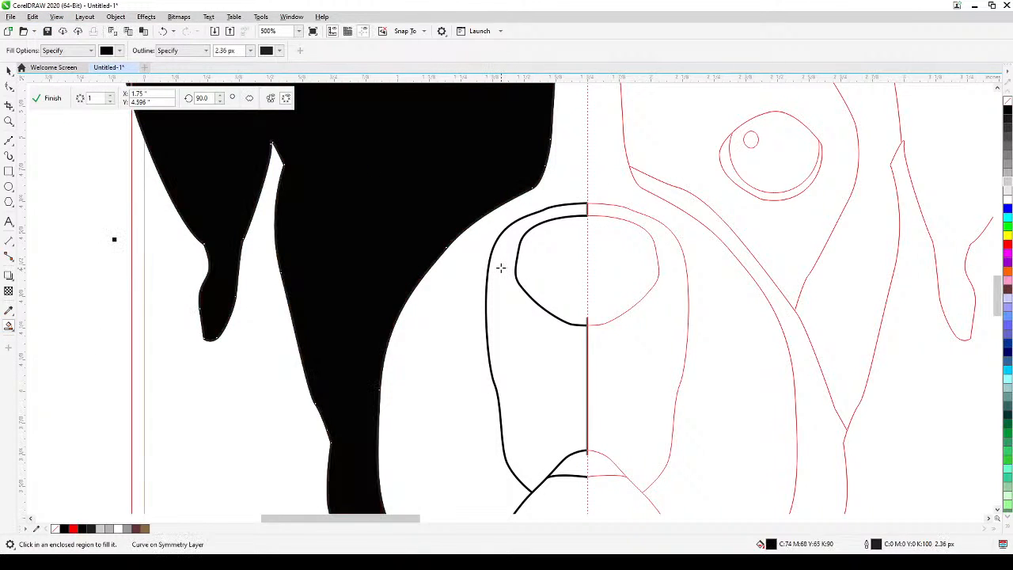
scroll(588, 208, "up", 6)
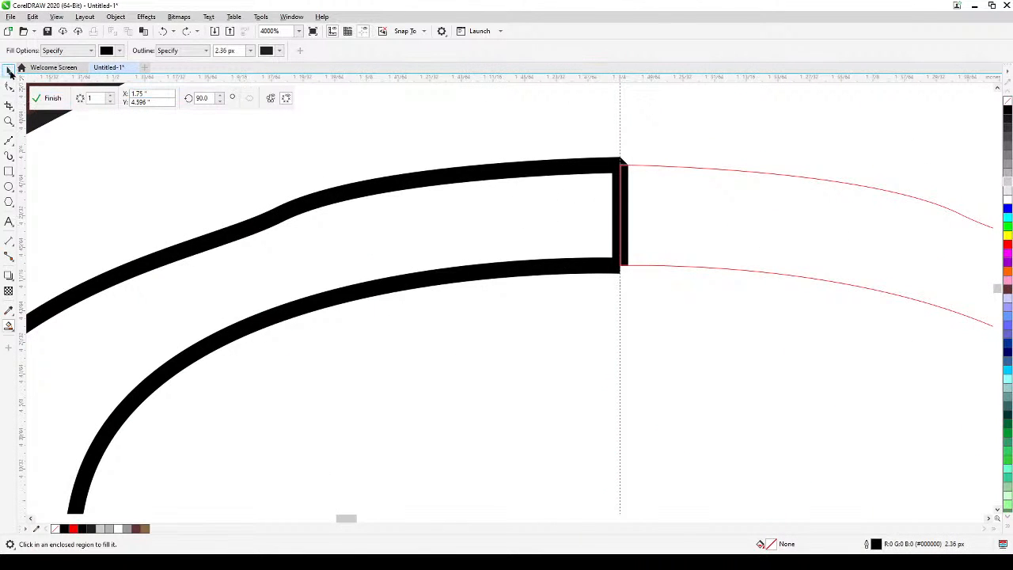
Assign the dark grey fill #333333 to the nose outline.
key("space")
left_click(557, 272)
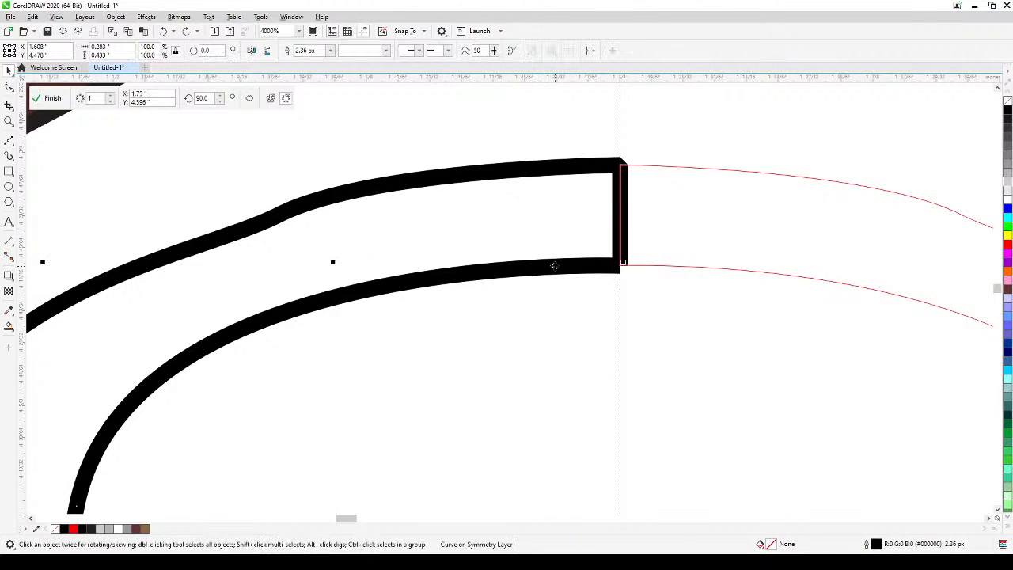
scroll(557, 269, "down", 6)
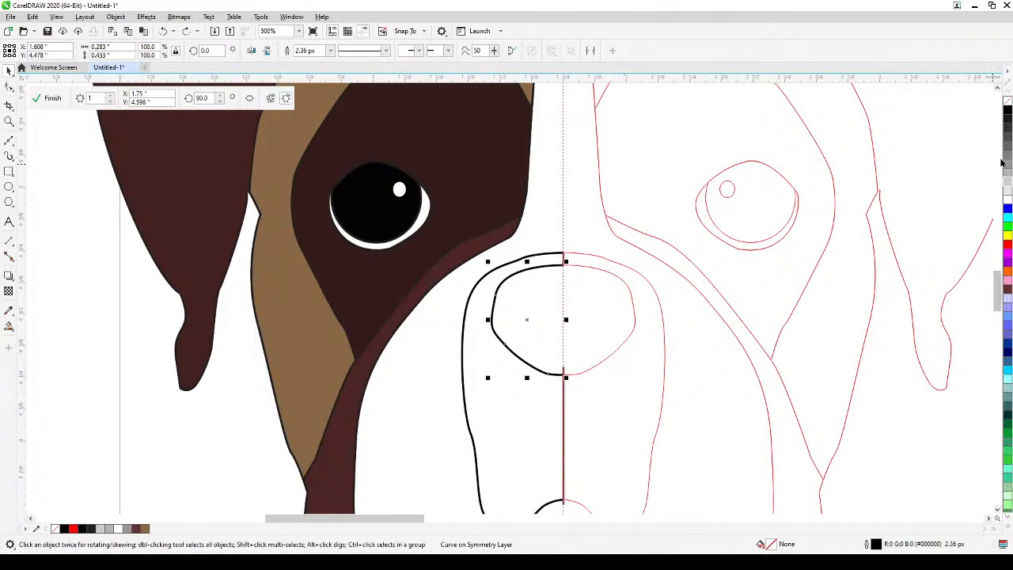
left_click(1008, 127)
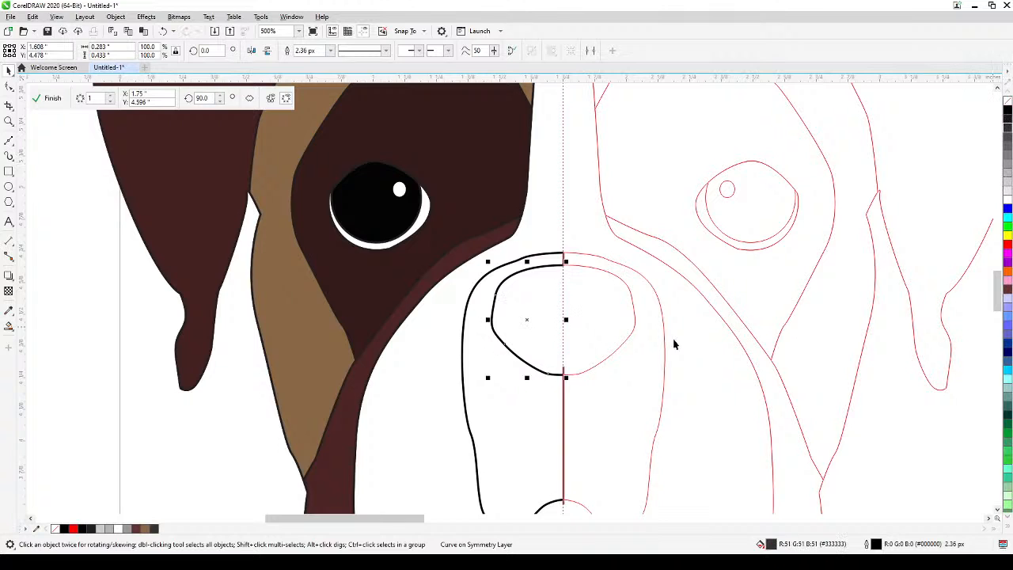
Deselect the nose outline, finish editing the Symmetry group, and bring the mirrored muzzle into close view.
scroll(675, 345, "down", 2)
left_click_drag(665, 400, 521, 339)
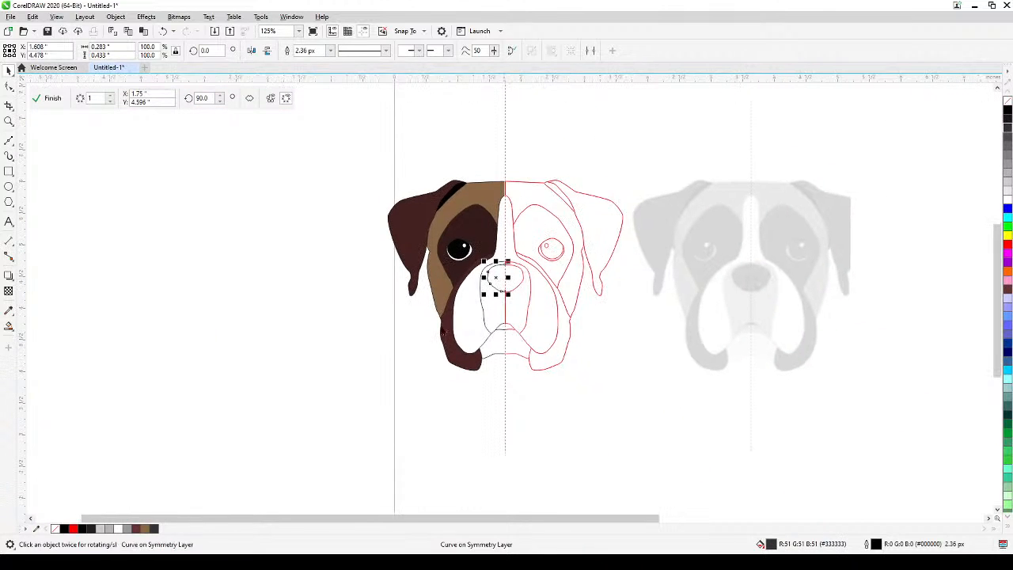
left_click(47, 98)
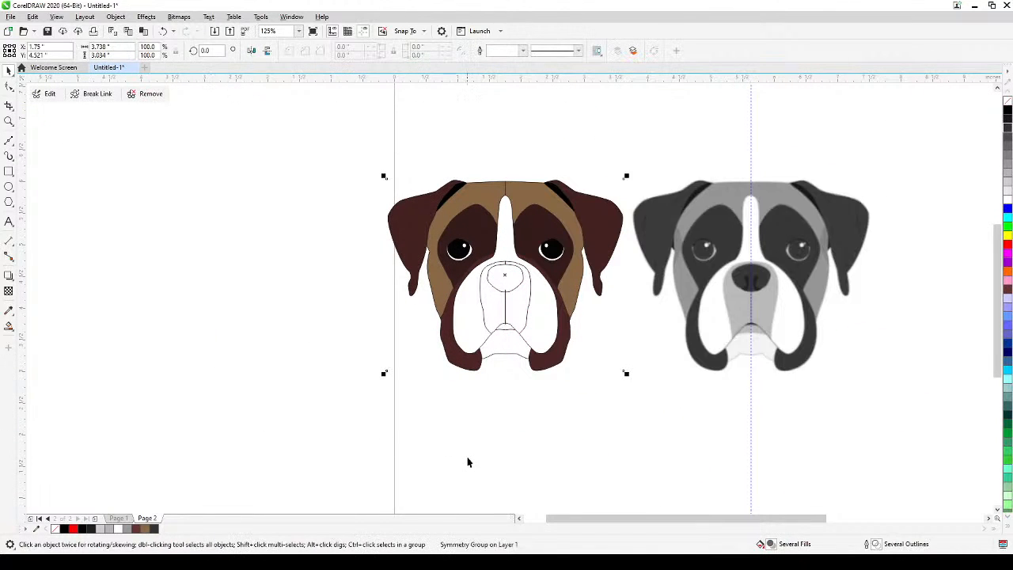
scroll(472, 454, "up", 1)
left_click_drag(473, 463, 475, 524)
left_click_drag(512, 415, 511, 493)
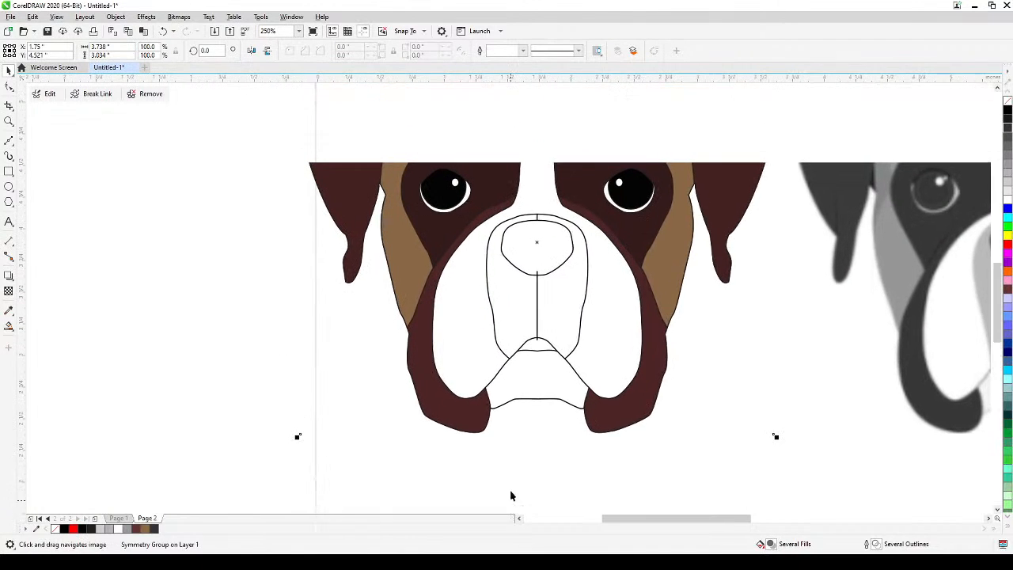
Compare the coloured Symmetry group with the grey reference face, checking the forehead blaze, nose and muzzle areas.
scroll(511, 495, "down", 1)
scroll(500, 316, "up", 1)
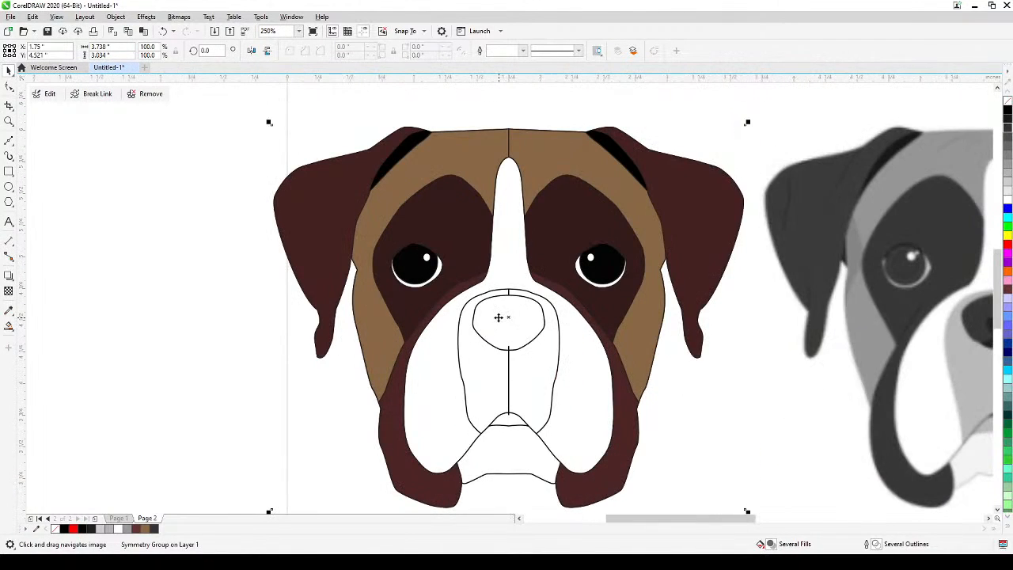
scroll(499, 317, "down", 1)
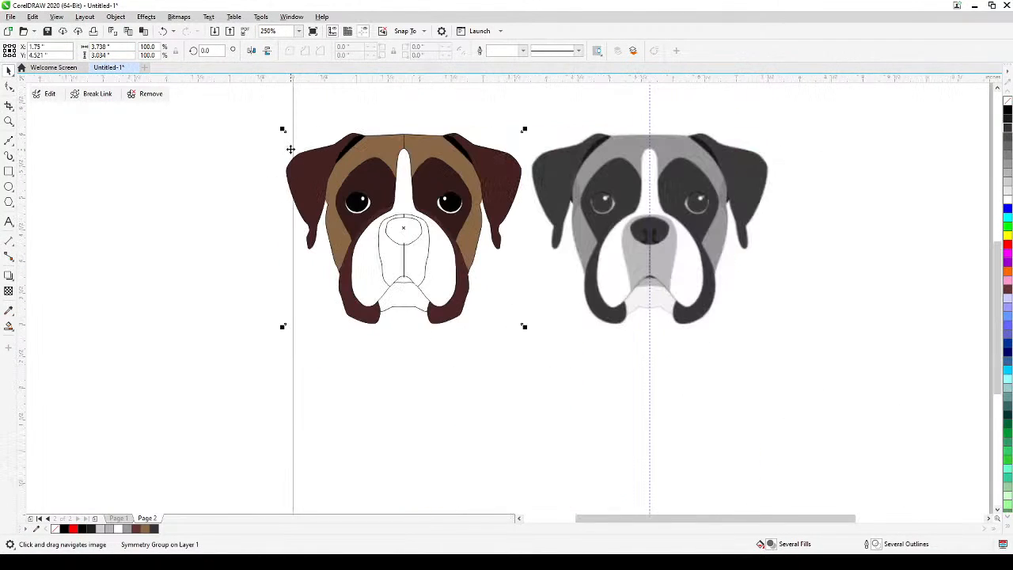
left_click(161, 189)
left_click(406, 143)
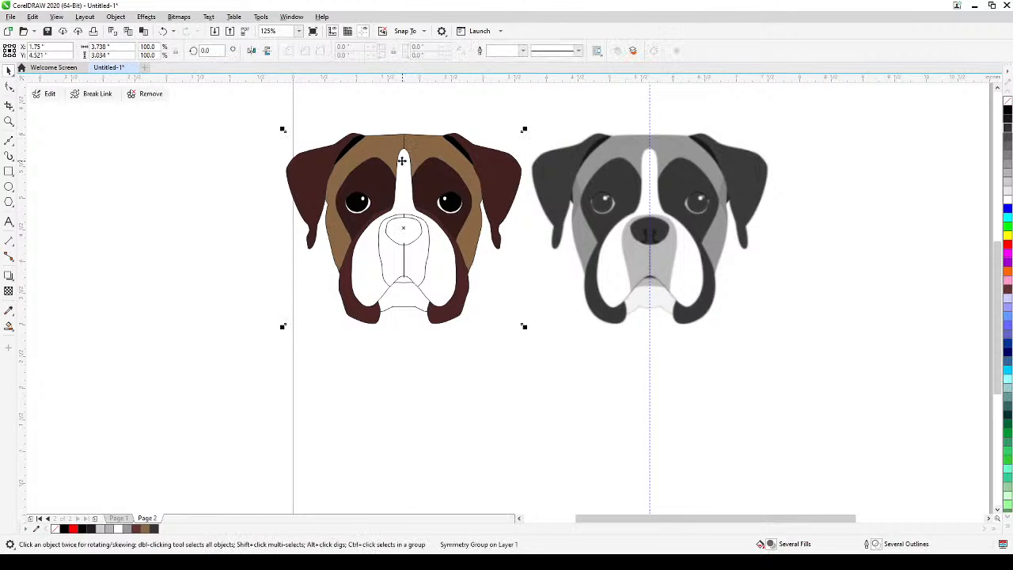
scroll(404, 162, "up", 2)
scroll(409, 300, "down", 1)
left_click_drag(396, 491, 419, 403)
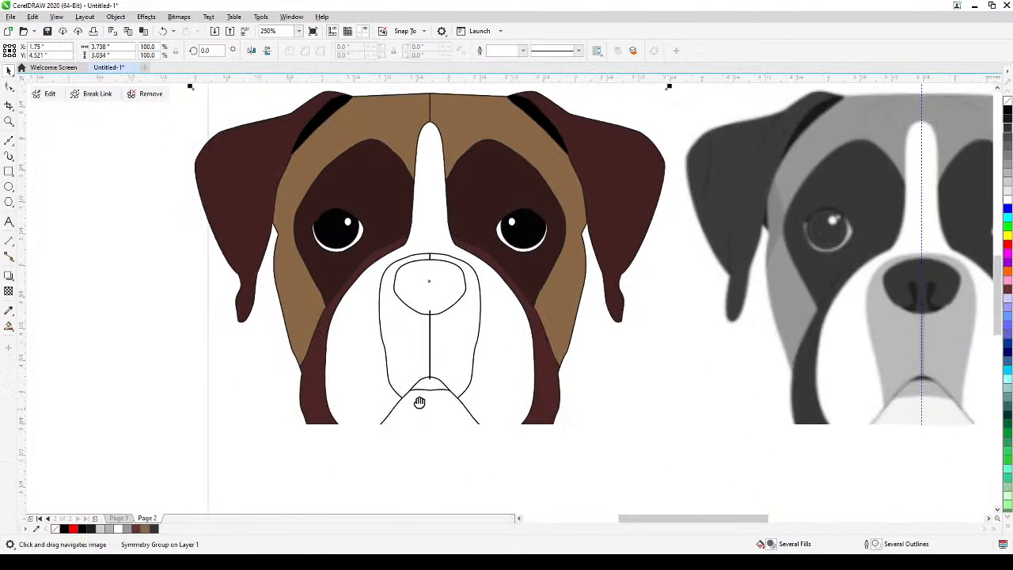
Try Smart Fill with black inside the nose outline of the mirrored face, and undo it.
left_click(131, 369)
left_click(9, 327)
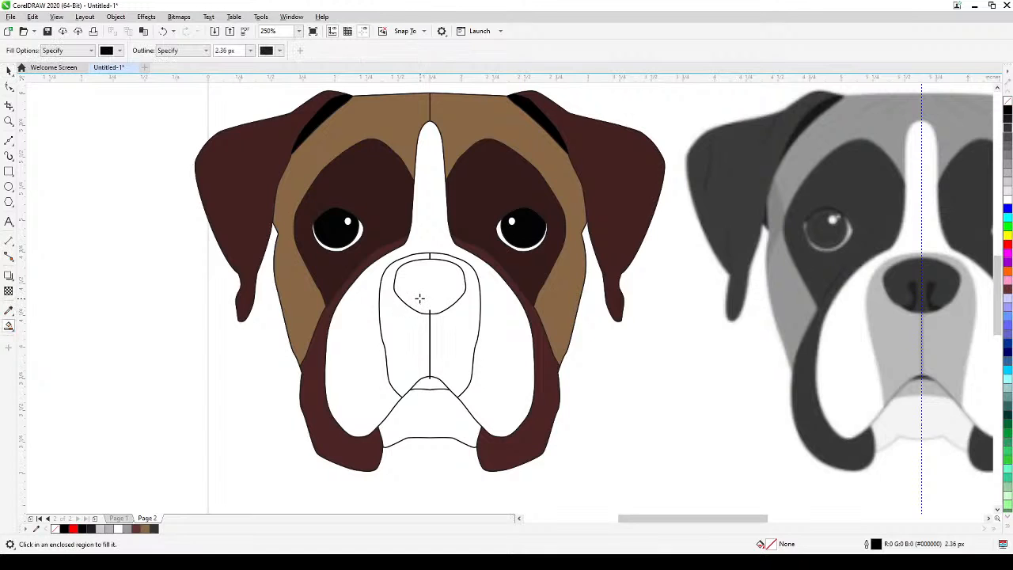
left_click(419, 298)
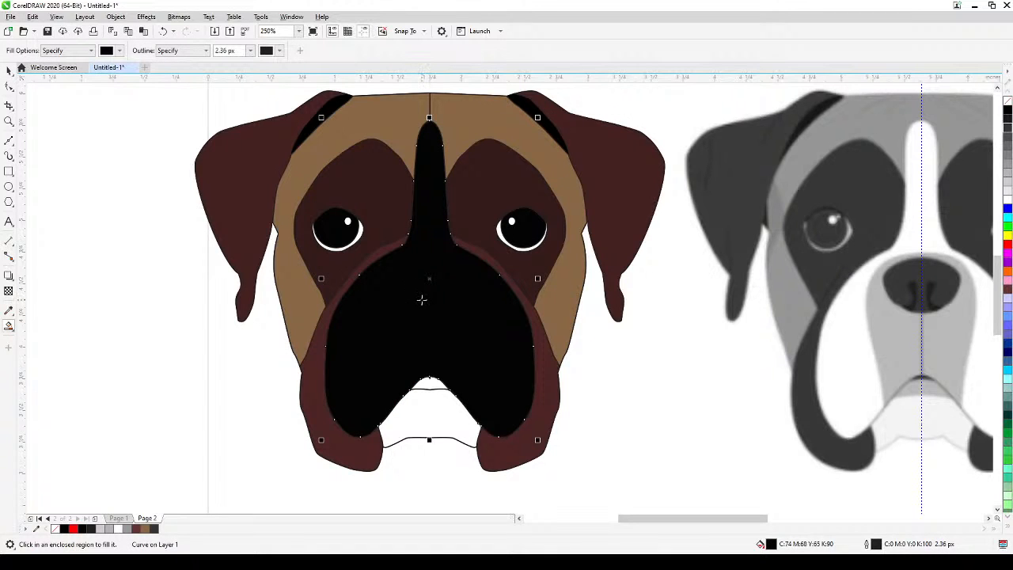
key("ctrl+z")
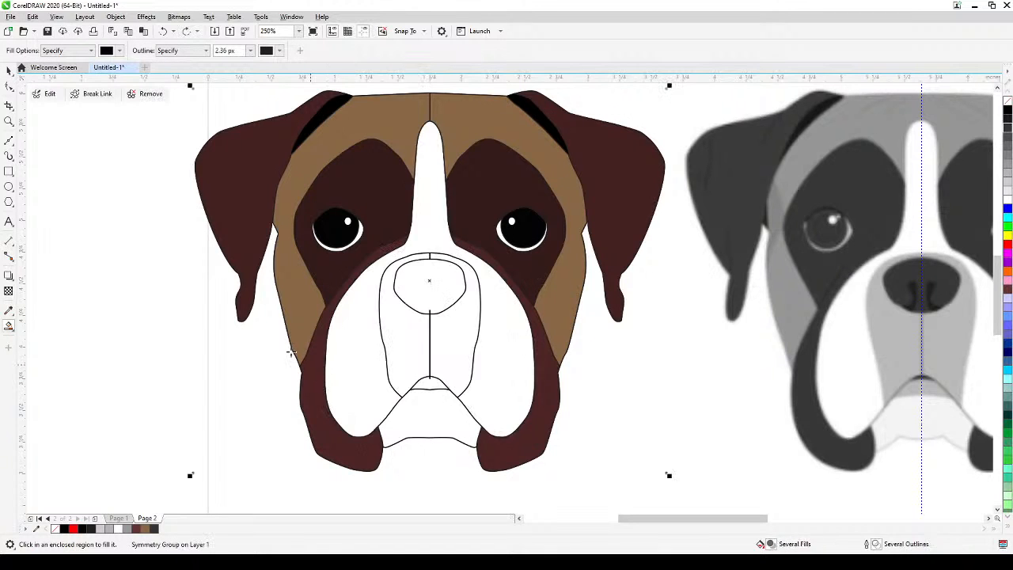
left_click(8, 72)
left_click(118, 328)
Examine the nose outline and the muzzle's centre line up close, and leave the Symmetry group deselected.
scroll(406, 342, "up", 3)
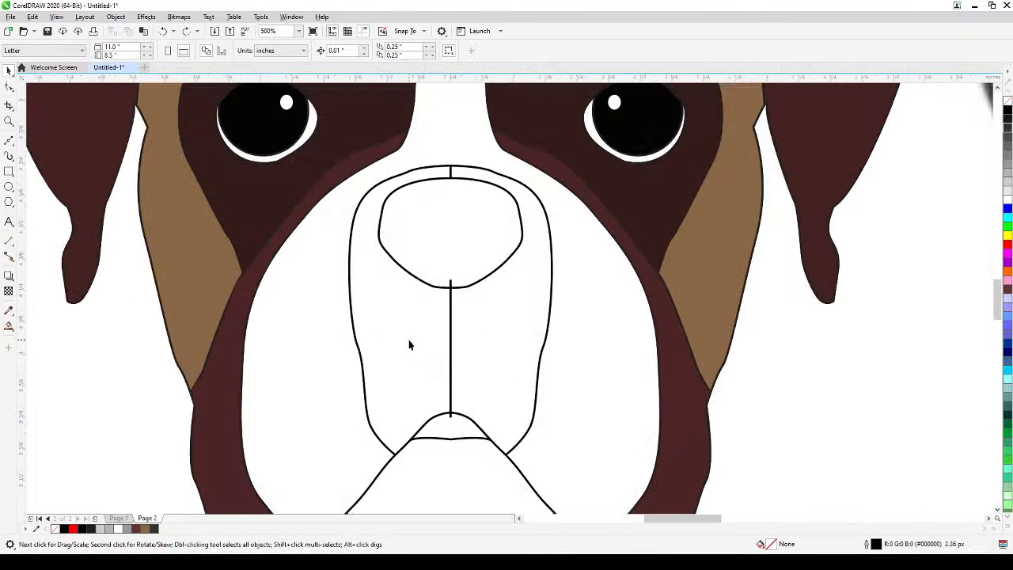
left_click(431, 333)
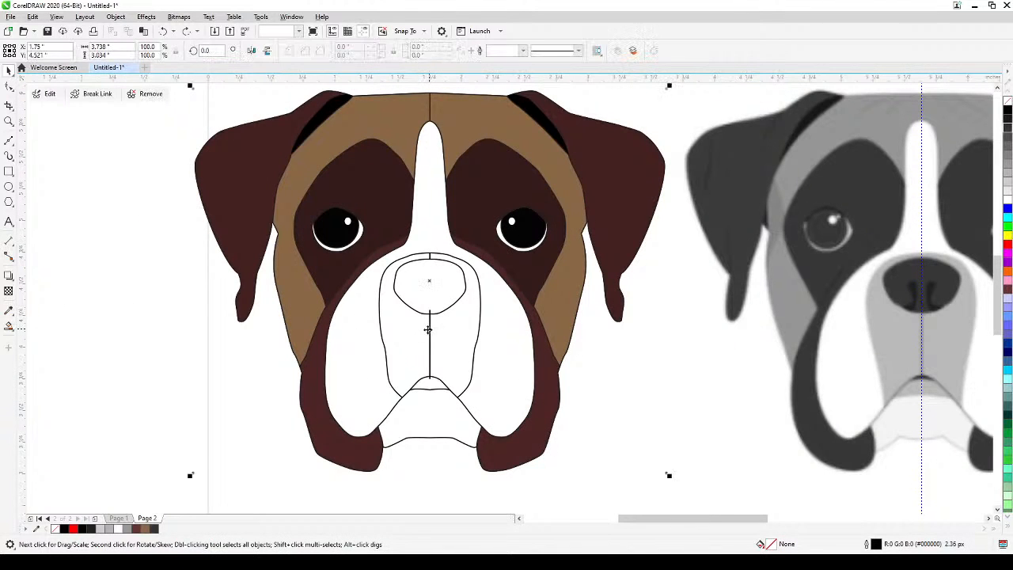
scroll(260, 372, "down", 3)
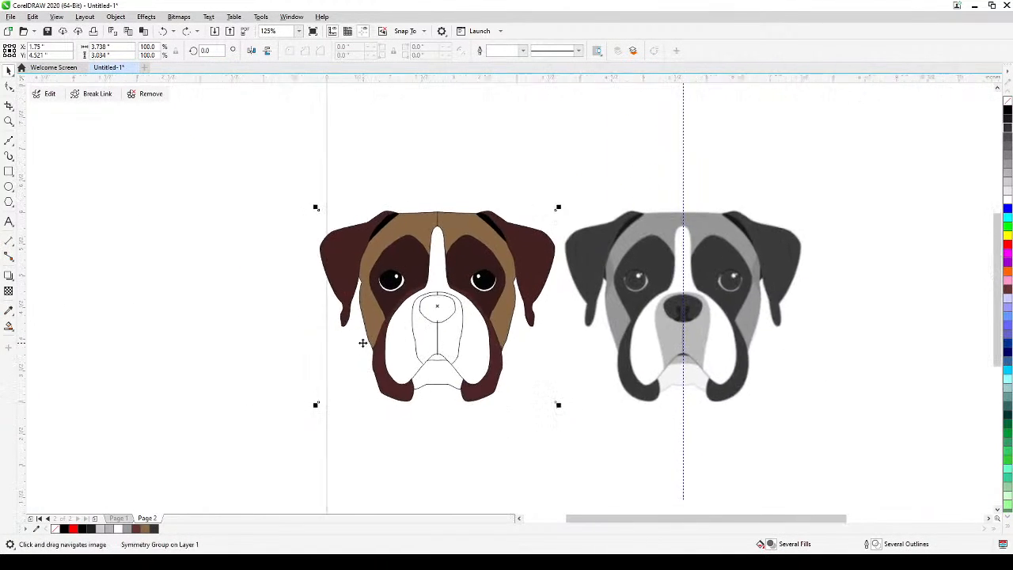
left_click(135, 371)
scroll(136, 370, "down", 1)
scroll(254, 418, "up", 2)
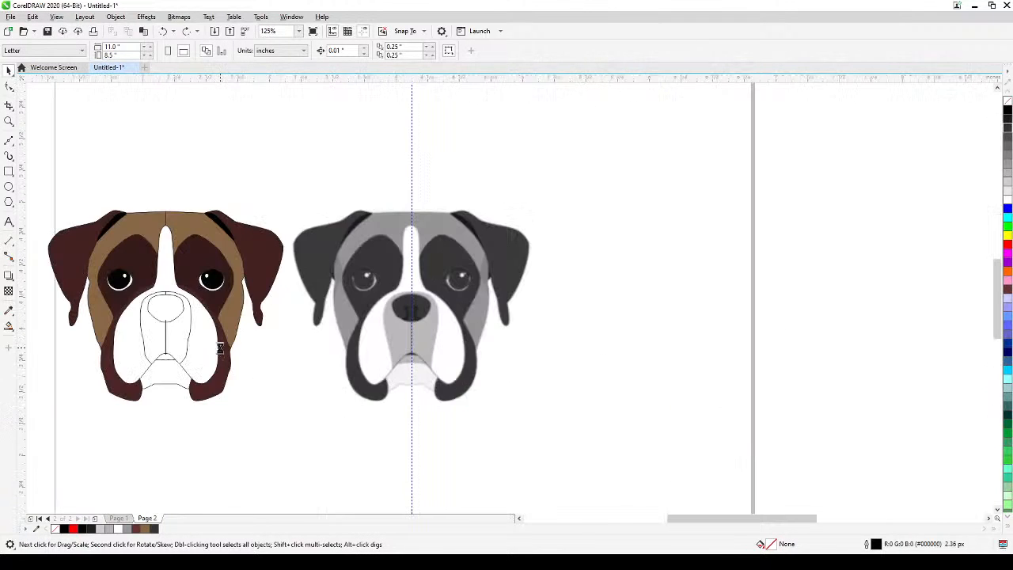
scroll(459, 373, "up", 2)
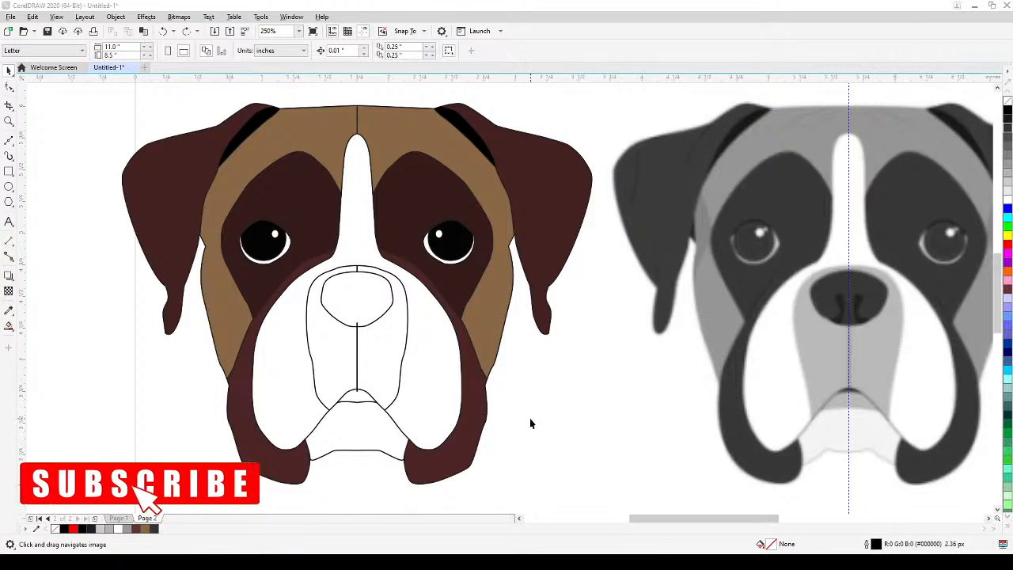
scroll(530, 420, "down", 2)
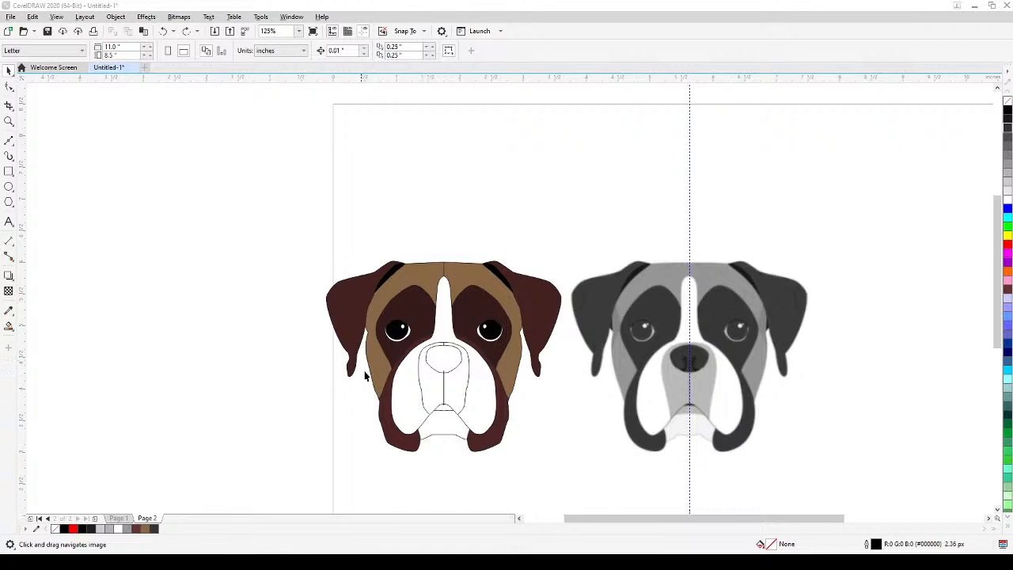
scroll(365, 376, "up", 4)
scroll(395, 355, "down", 2)
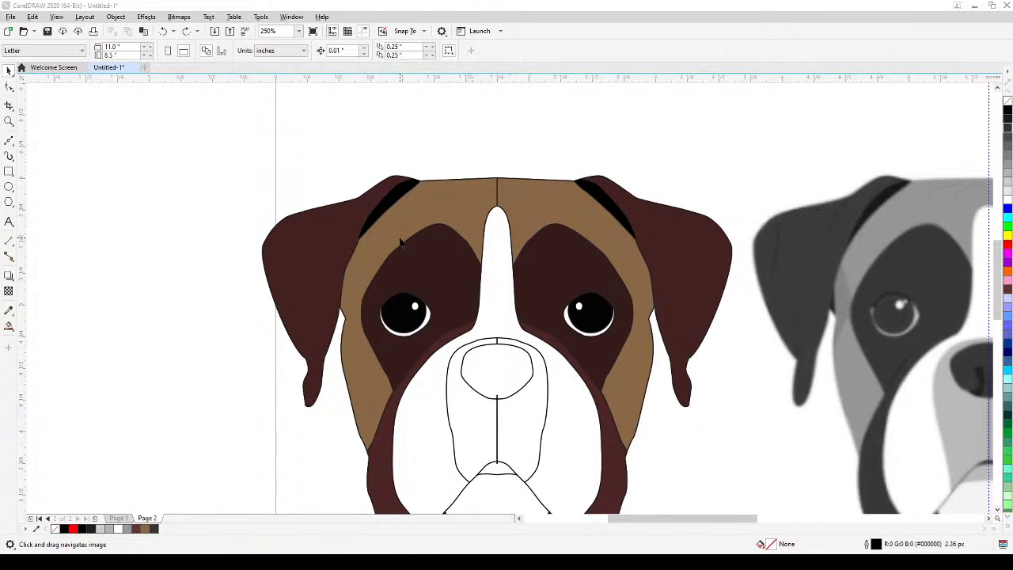
scroll(625, 317, "down", 2)
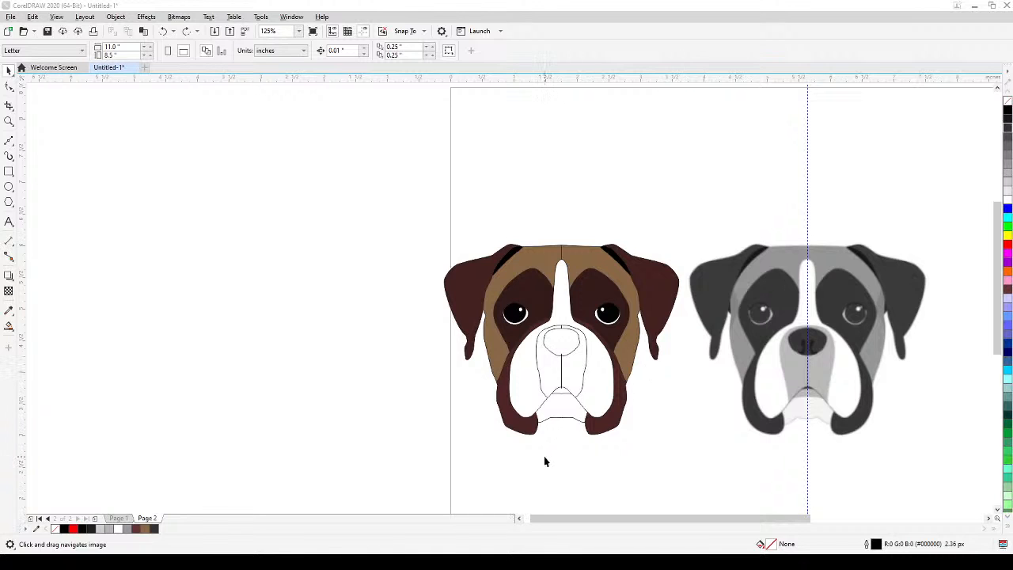
scroll(563, 439, "up", 2)
scroll(568, 461, "down", 4)
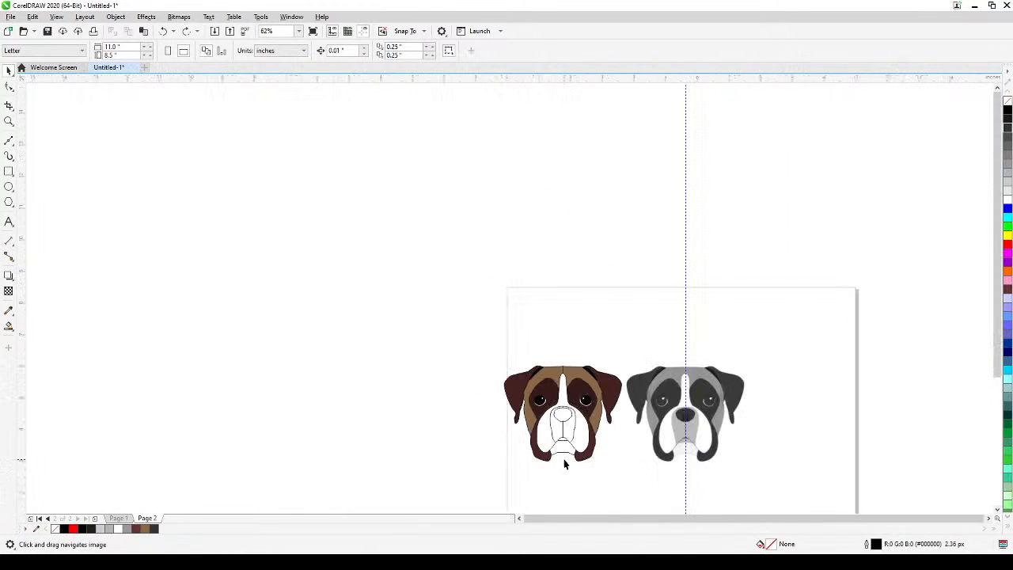
left_click_drag(565, 464, 475, 387)
scroll(550, 414, "up", 1)
left_click_drag(546, 418, 562, 428)
scroll(361, 265, "up", 1)
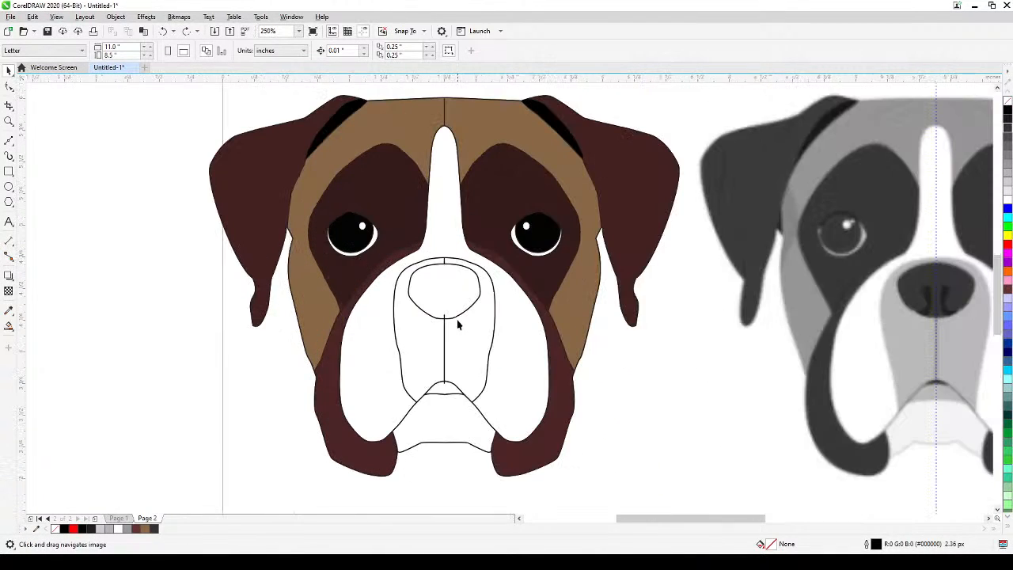
scroll(429, 369, "up", 1)
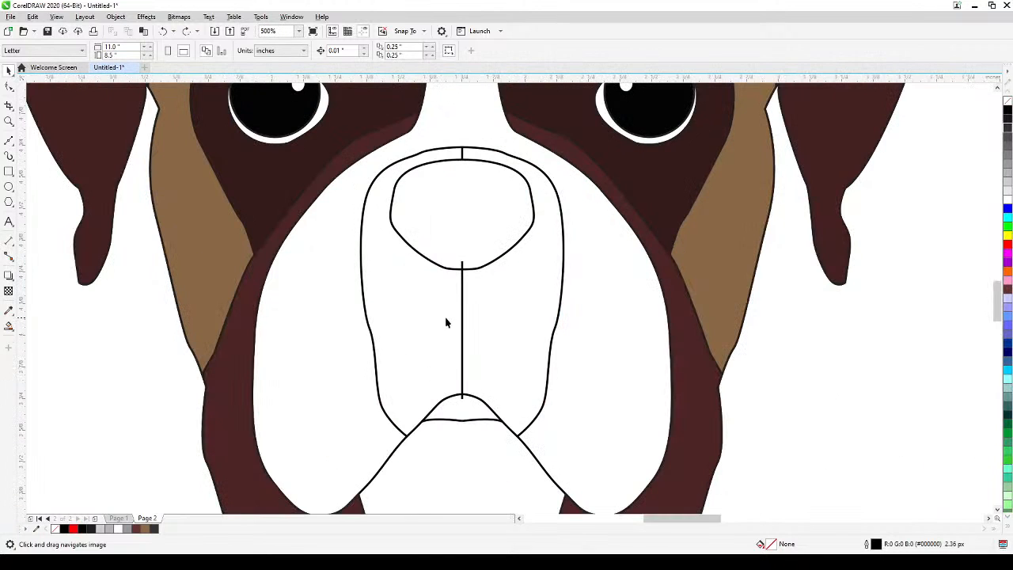
scroll(448, 324, "down", 1)
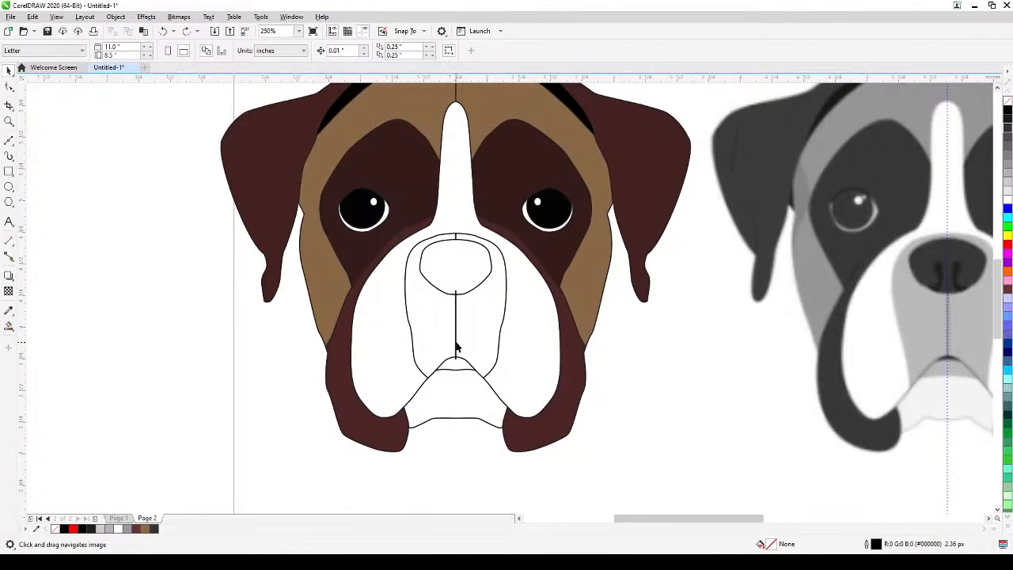
scroll(456, 346, "down", 1)
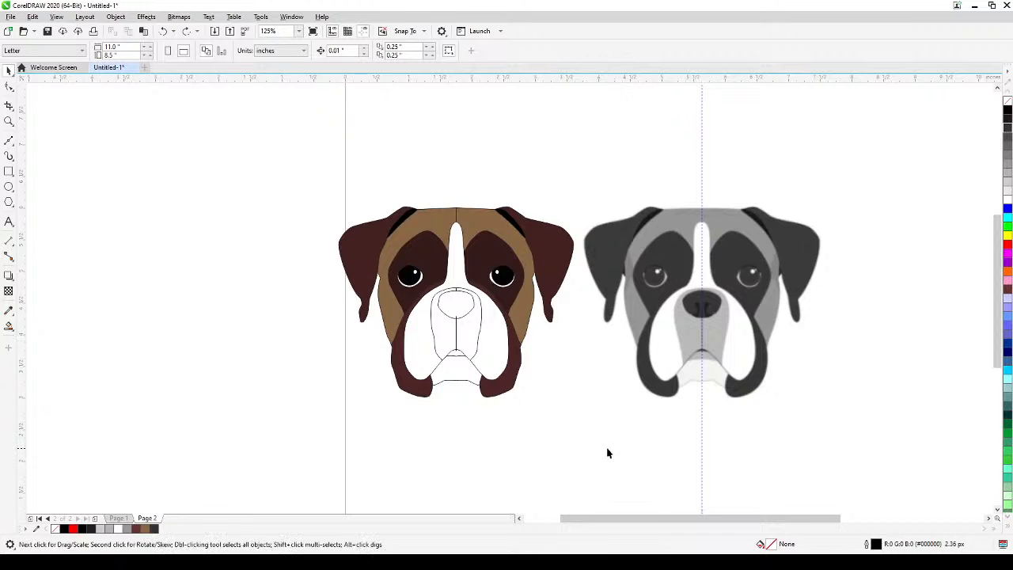
Select the coloured Symmetry group and the grey reference face together.
left_click_drag(606, 452, 557, 448)
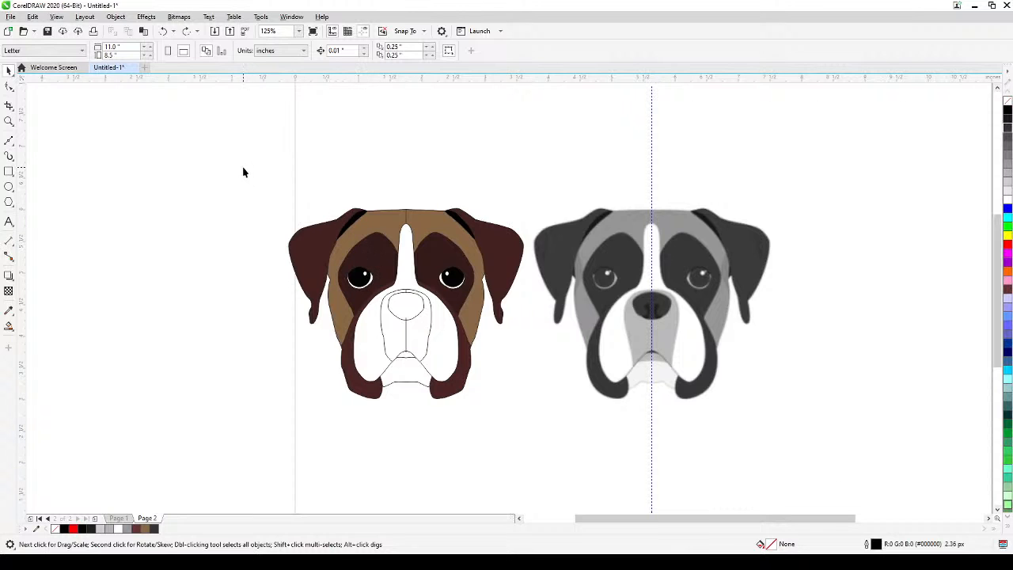
left_click_drag(242, 170, 795, 410)
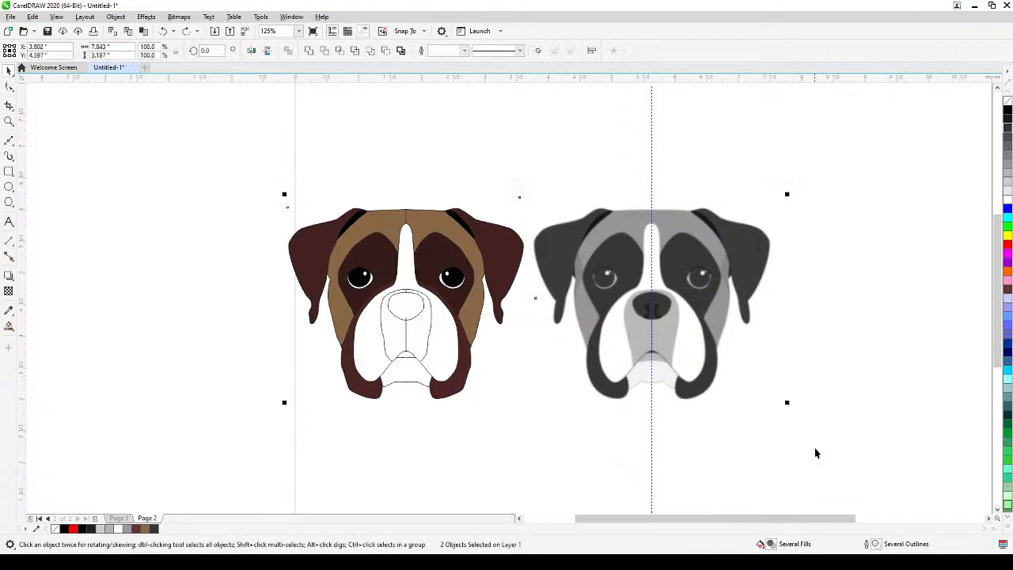